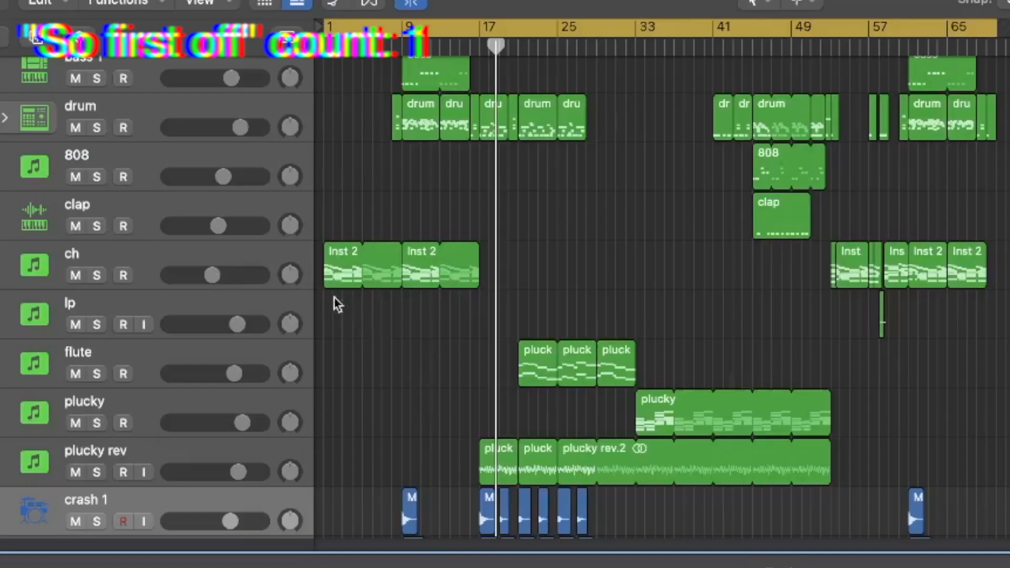
# Step: Look through all tracks of the arrangement from bass 1 to growl and return the playhead to bar 1
pyautogui.scroll(1, 432, 327)
pyautogui.scroll(-5, 443, 348)
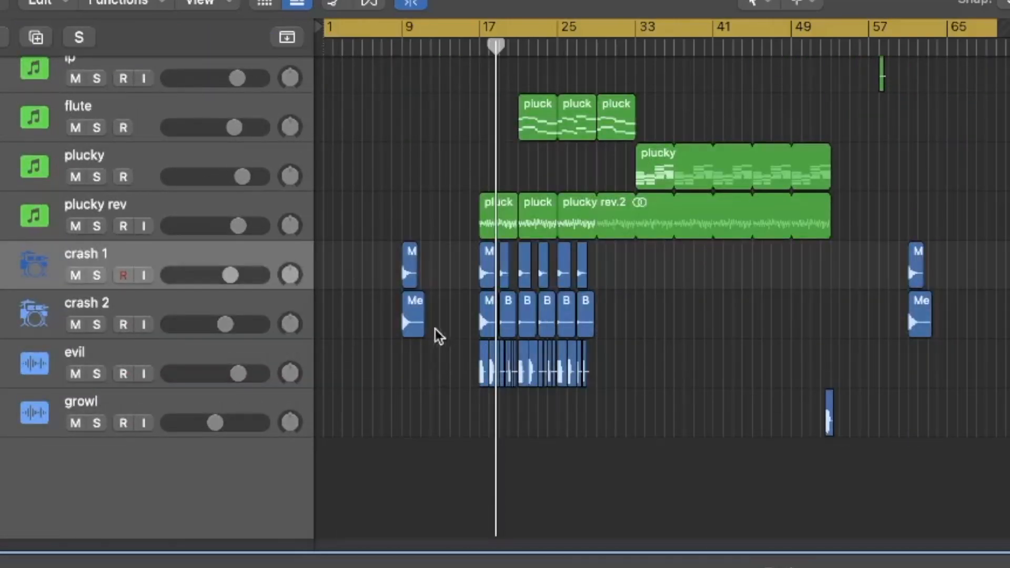
pyautogui.scroll(5, 444, 342)
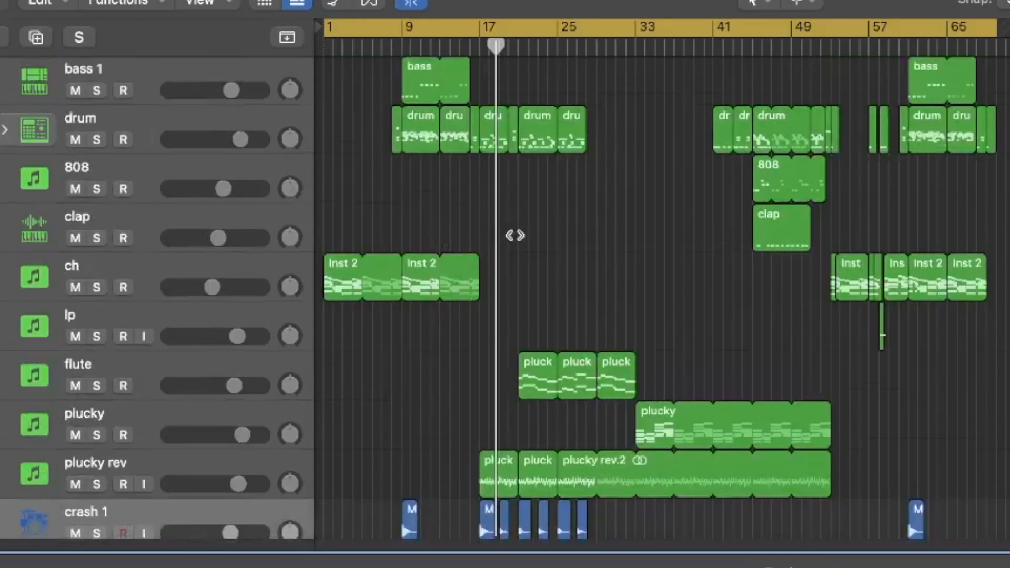
pyautogui.scroll(-3, 473, 392)
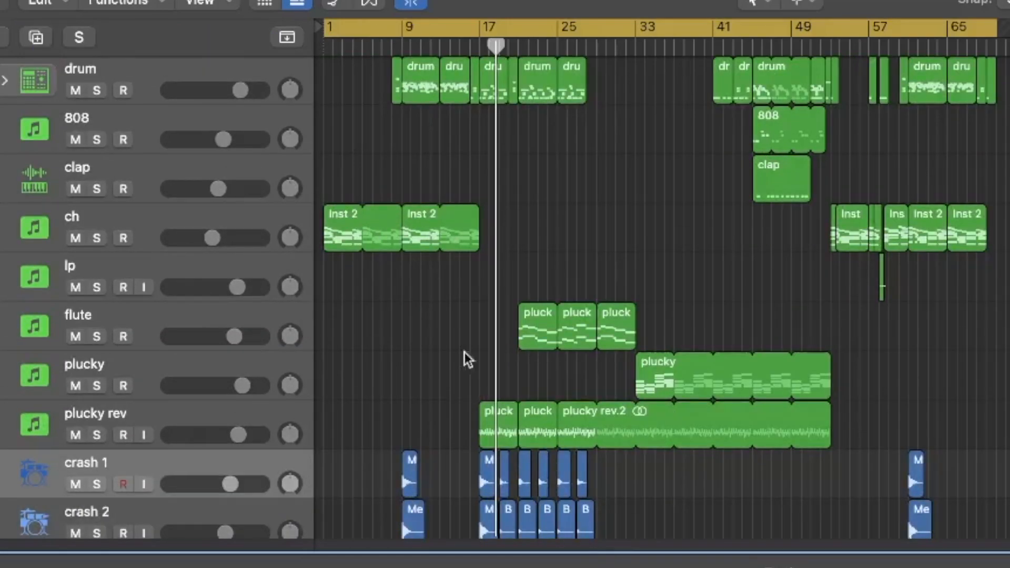
pyautogui.scroll(-2, 667, 365)
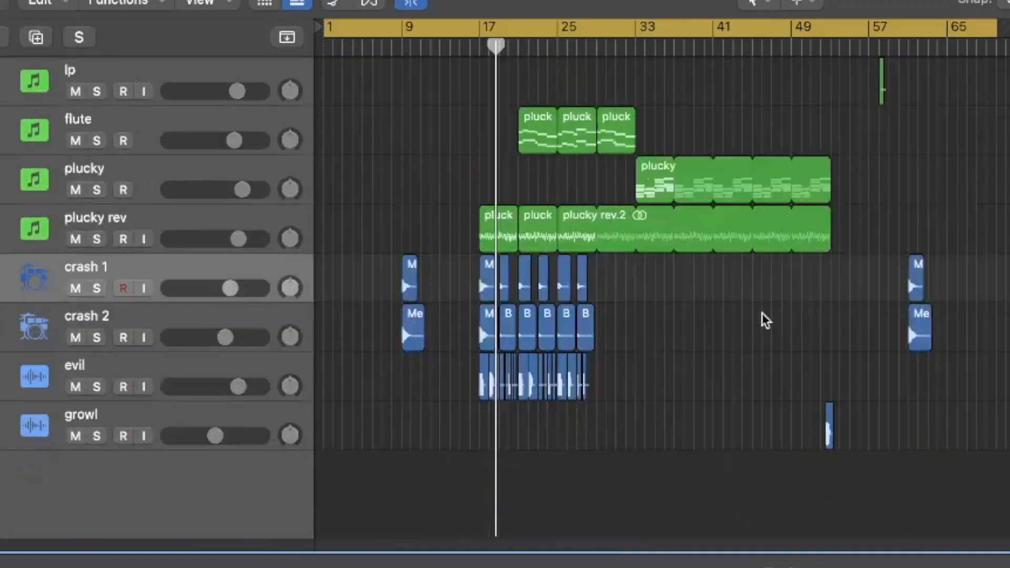
pyautogui.scroll(5, 753, 185)
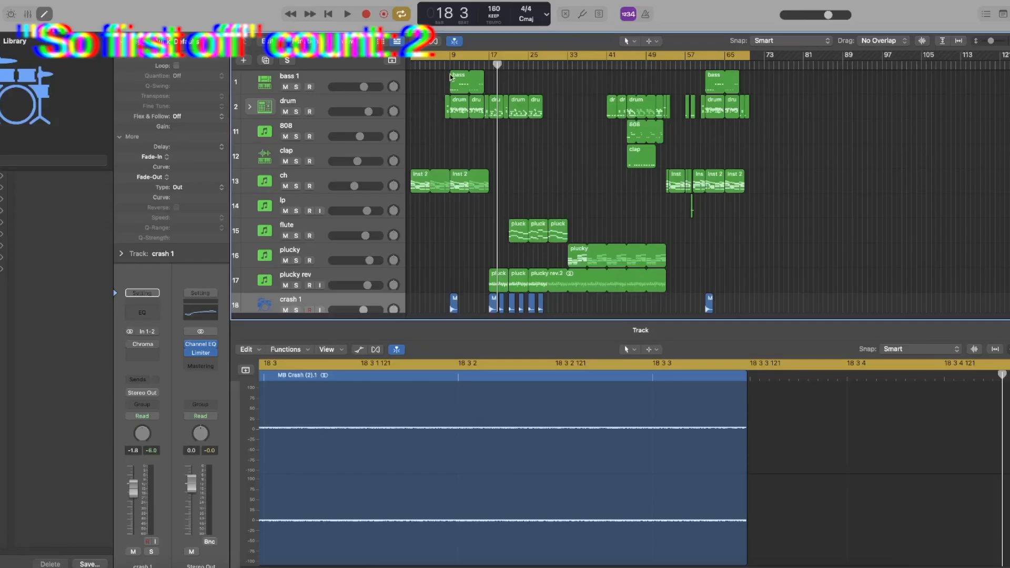
pyautogui.moveTo(410, 47); pyautogui.dragTo(317, 52)
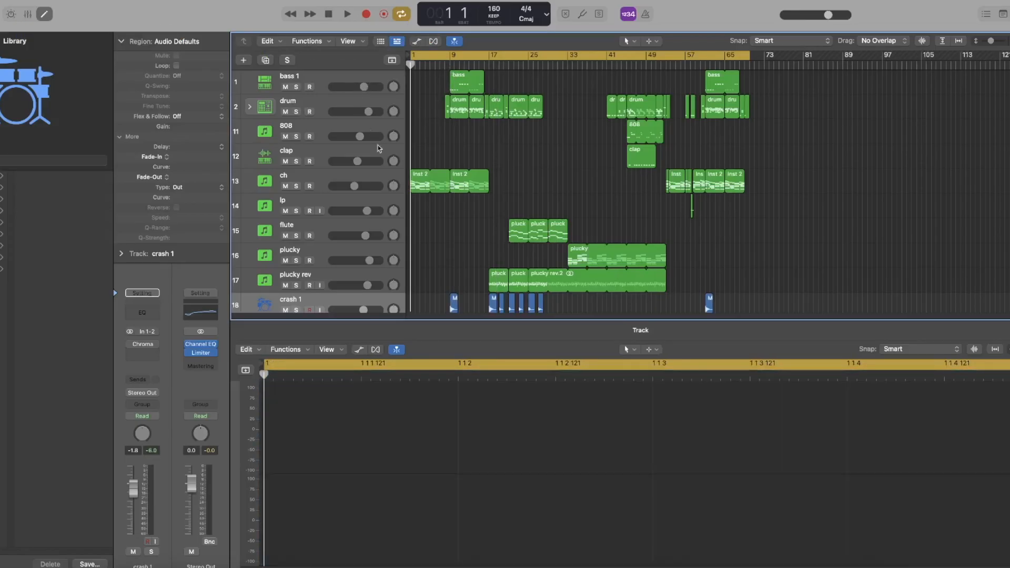
# Step: Inspect the Vital synth on the ch track, close its window and select the track's first Inst 2 region
pyautogui.click(379, 177)
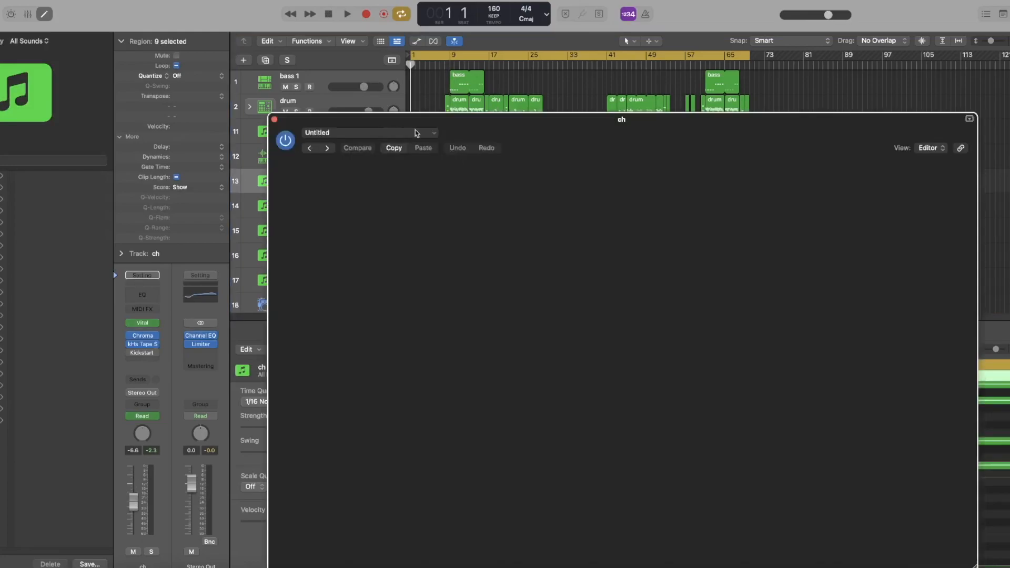
pyautogui.moveTo(493, 139); pyautogui.dragTo(363, 44)
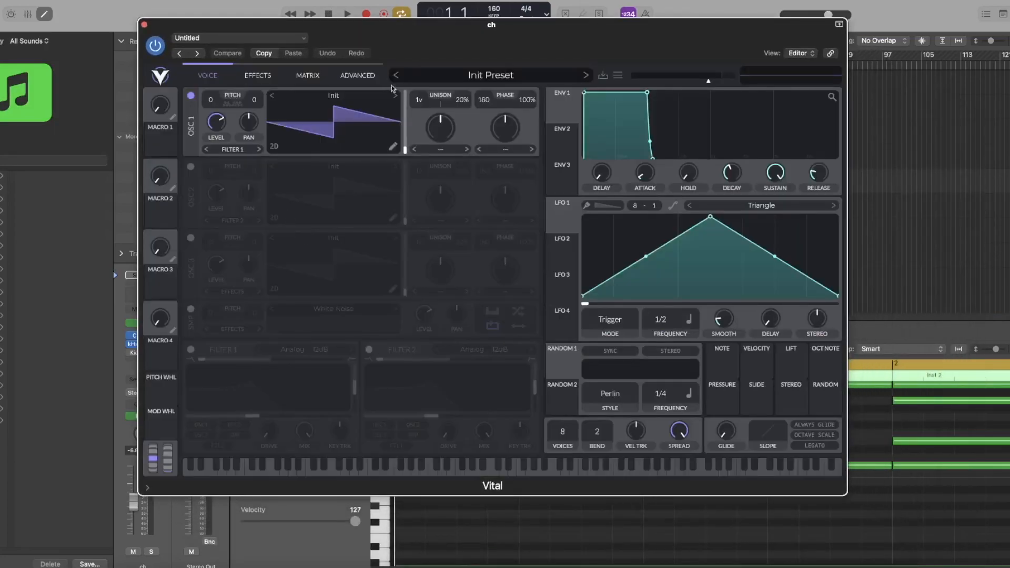
pyautogui.moveTo(444, 36); pyautogui.dragTo(592, 92)
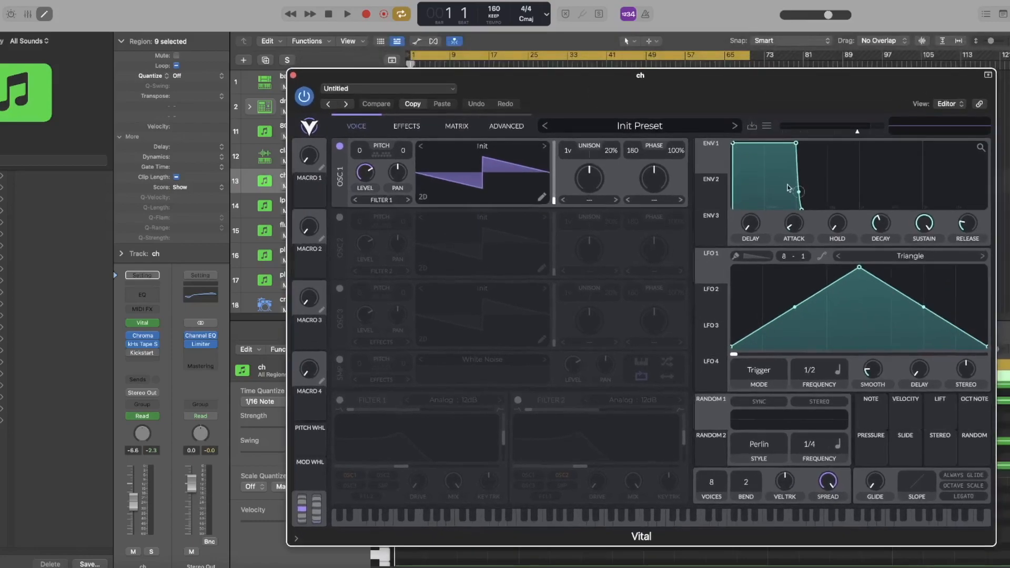
pyautogui.click(294, 75)
pyautogui.click(421, 187)
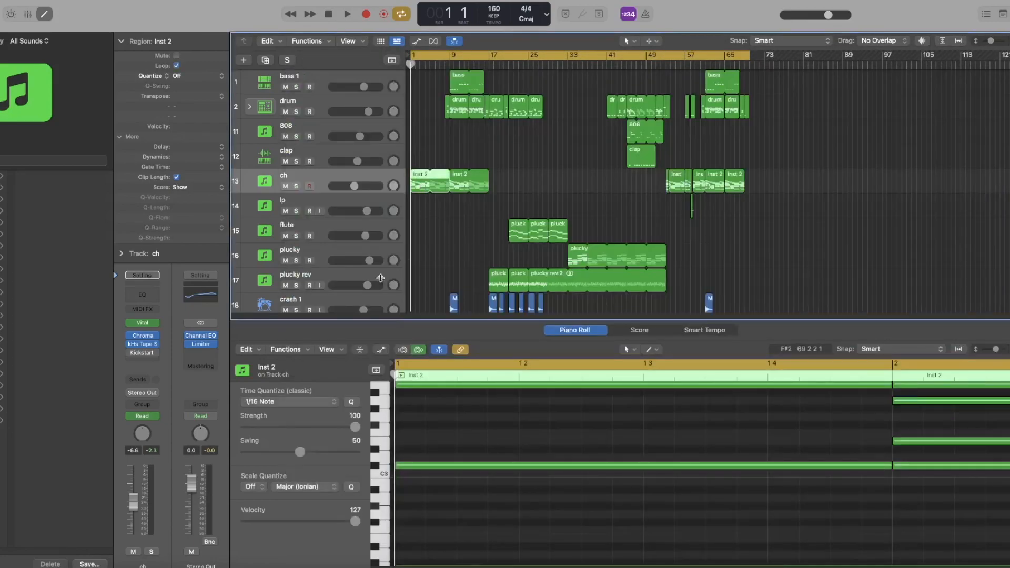
# Step: Inspect the Chroma effect on the ch track, close its window and clear the region selection
pyautogui.click(143, 335)
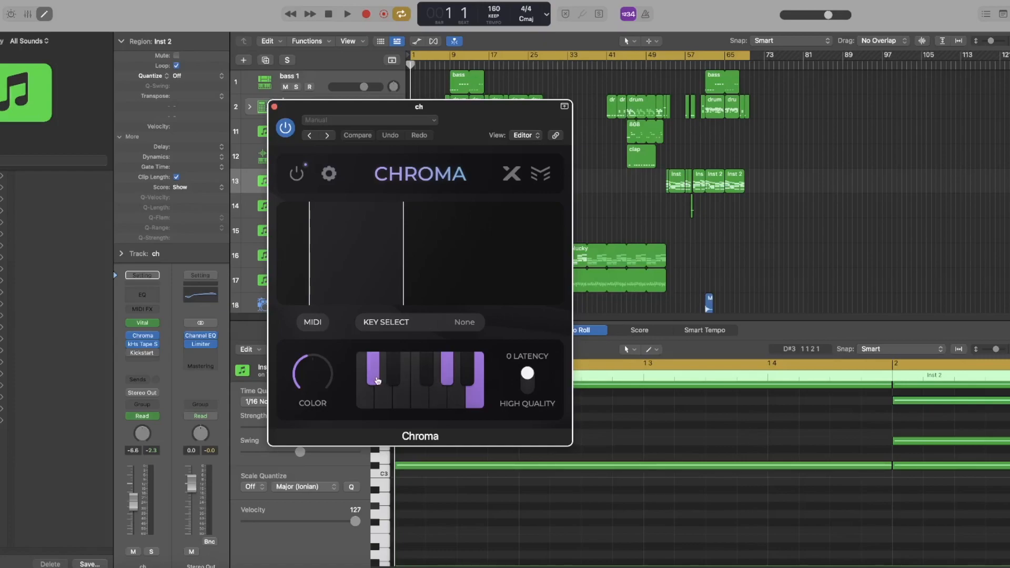
pyautogui.moveTo(314, 363)
pyautogui.click(274, 107)
pyautogui.click(419, 228)
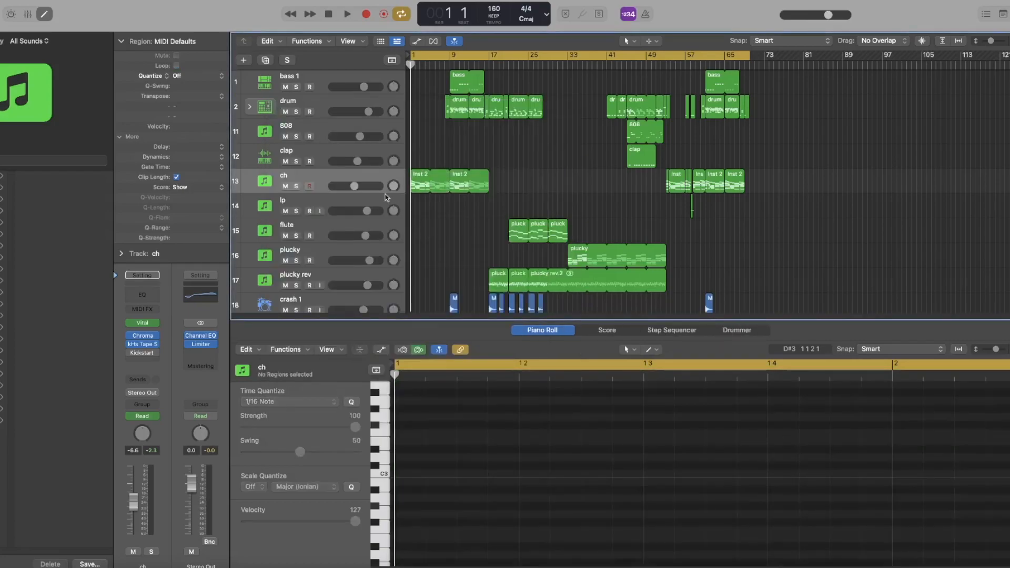
# Step: Inspect the kHs Tape Stop effect on the ch track and close its window
pyautogui.click(144, 345)
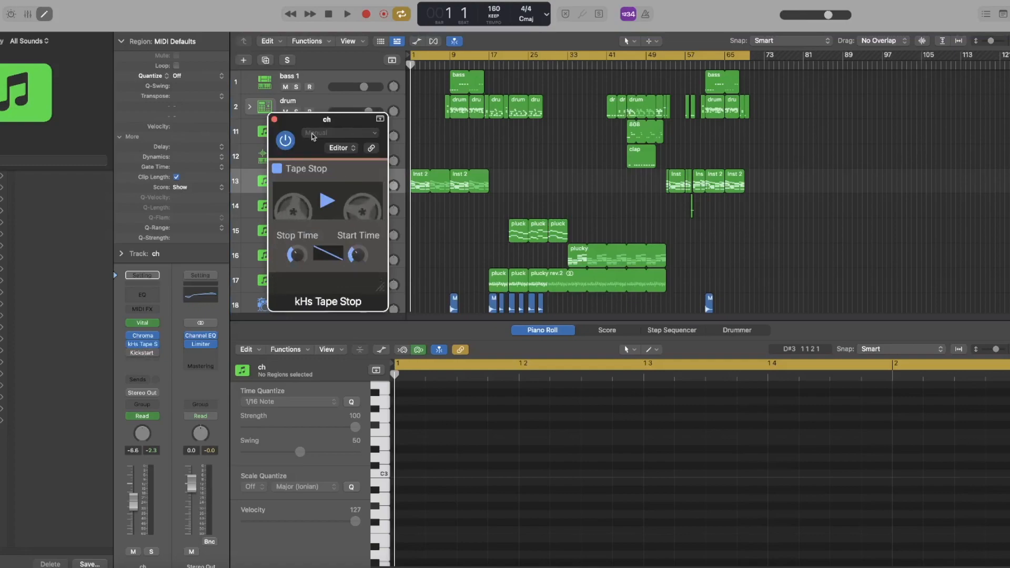
pyautogui.moveTo(290, 123); pyautogui.dragTo(343, 141)
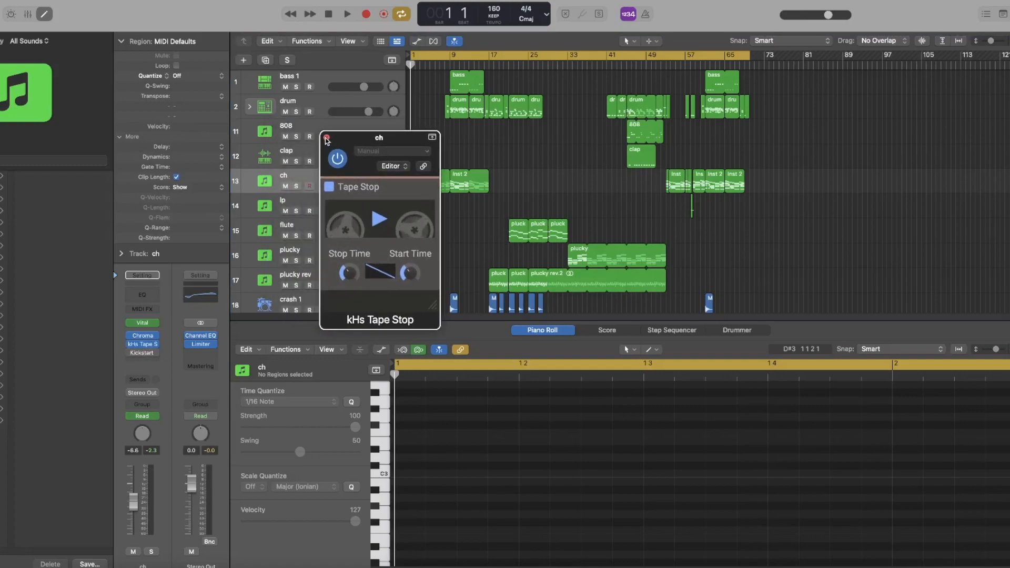
pyautogui.click(326, 137)
# Step: Select the first Inst 2 region on the ch track and examine its bar 1 chord notes in the piano roll
pyautogui.click(421, 180)
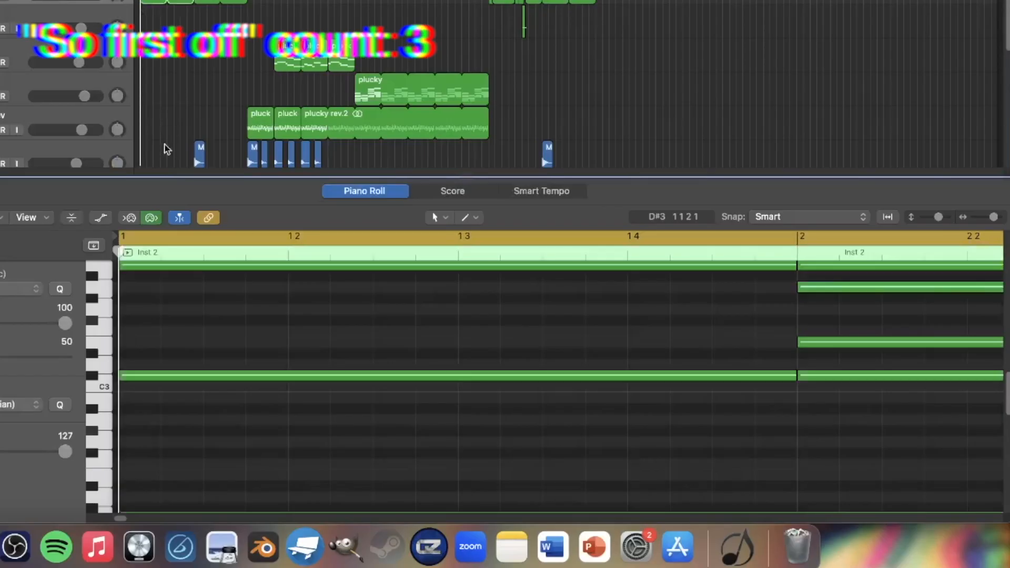
pyautogui.scroll(5, 492, 456)
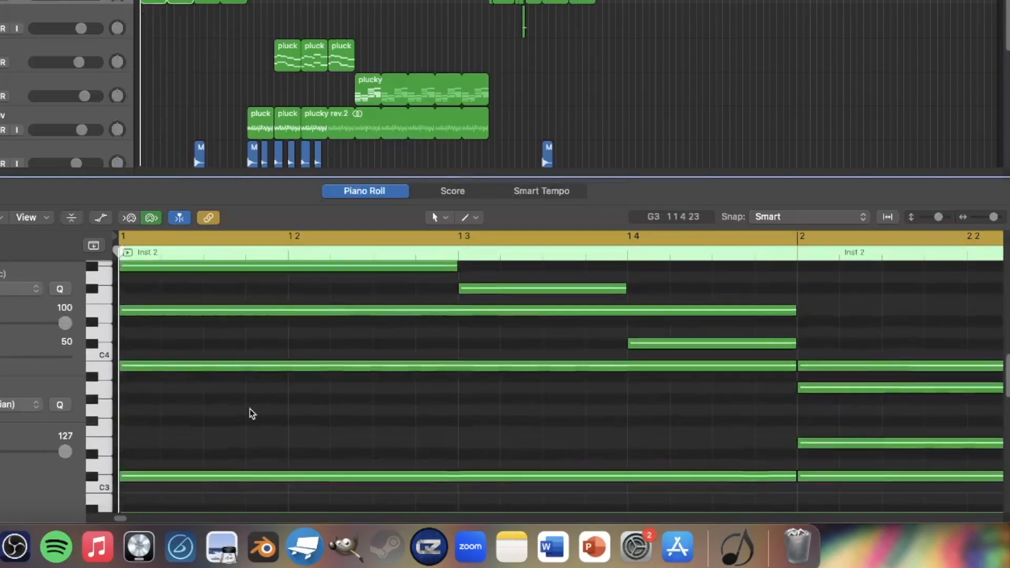
pyautogui.moveTo(196, 490); pyautogui.dragTo(174, 263)
pyautogui.scroll(-2, 185, 444)
pyautogui.scroll(-1, 185, 448)
pyautogui.click(186, 449)
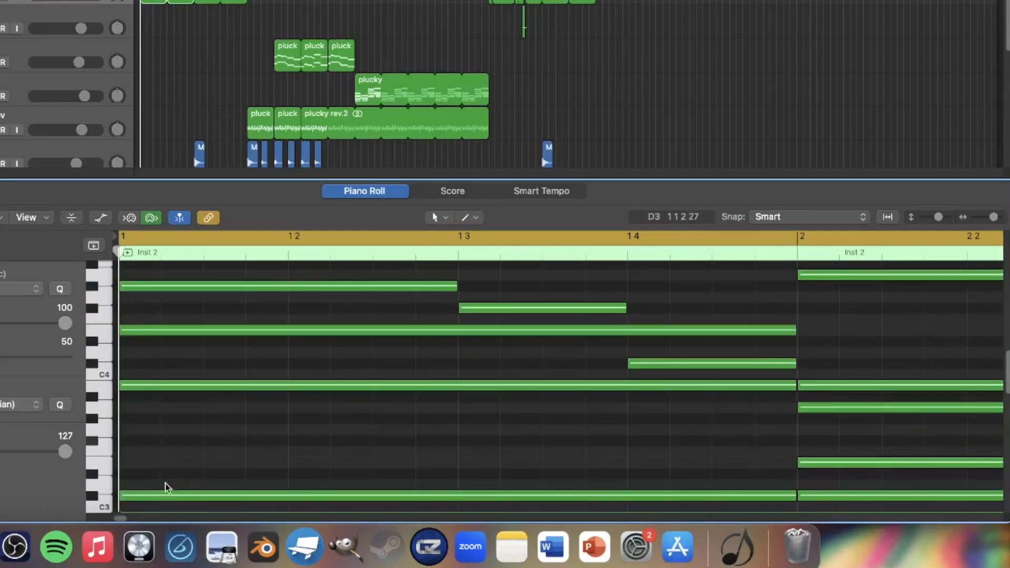
pyautogui.scroll(3, 155, 456)
pyautogui.scroll(6, 428, 377)
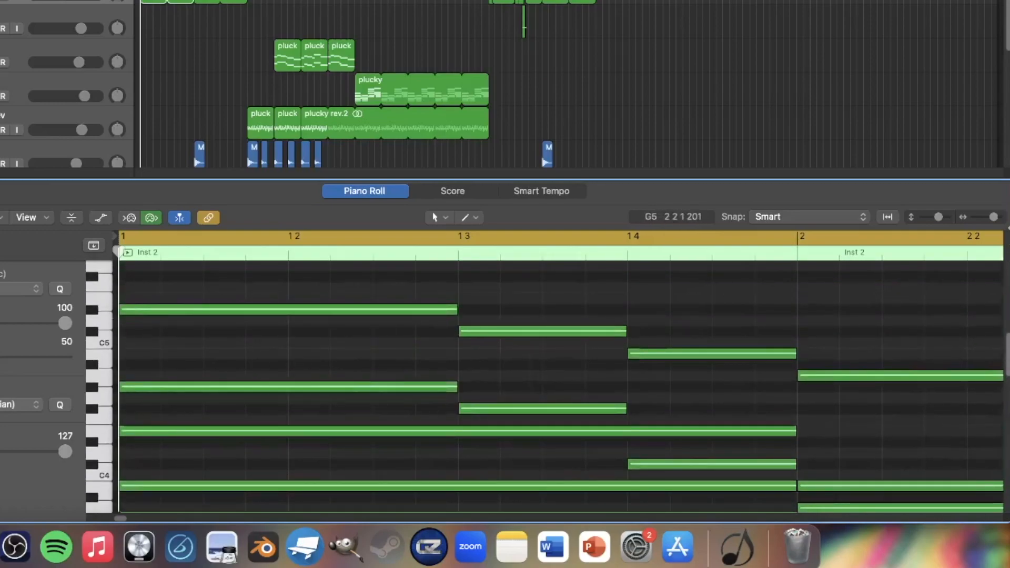
# Step: Zoom the piano roll out horizontally and automatically fit the whole four-bar Inst 2 region in view
pyautogui.moveTo(991, 224); pyautogui.dragTo(936, 217)
pyautogui.scroll(-6, 570, 383)
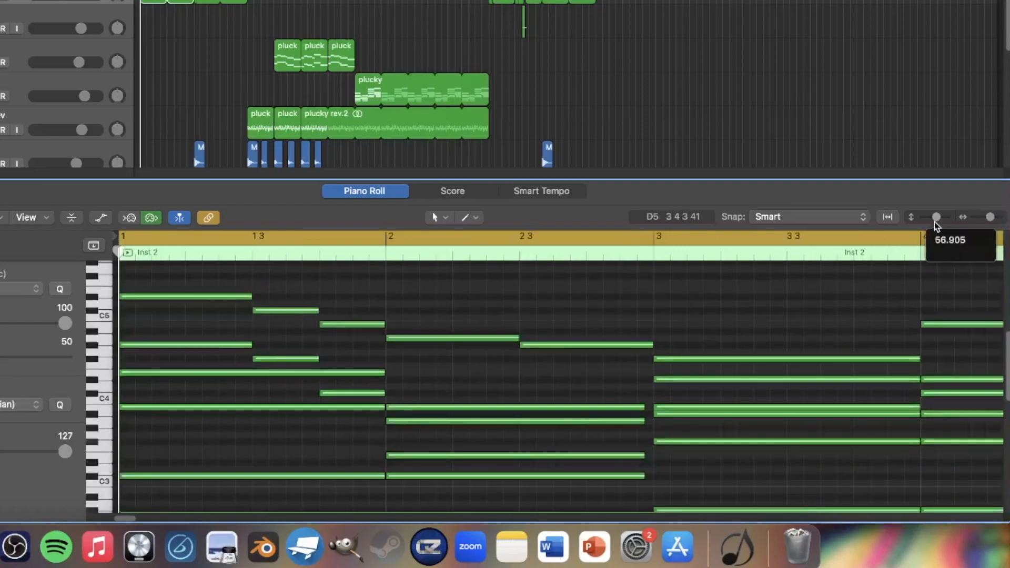
pyautogui.scroll(-2, 500, 399)
pyautogui.scroll(5, 492, 402)
pyautogui.scroll(-2, 442, 395)
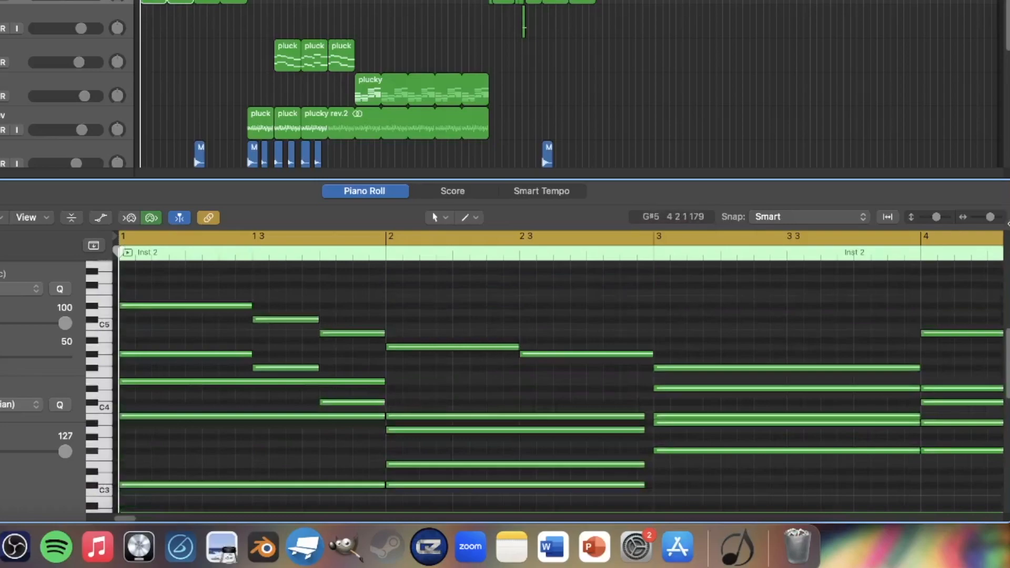
pyautogui.click(887, 217)
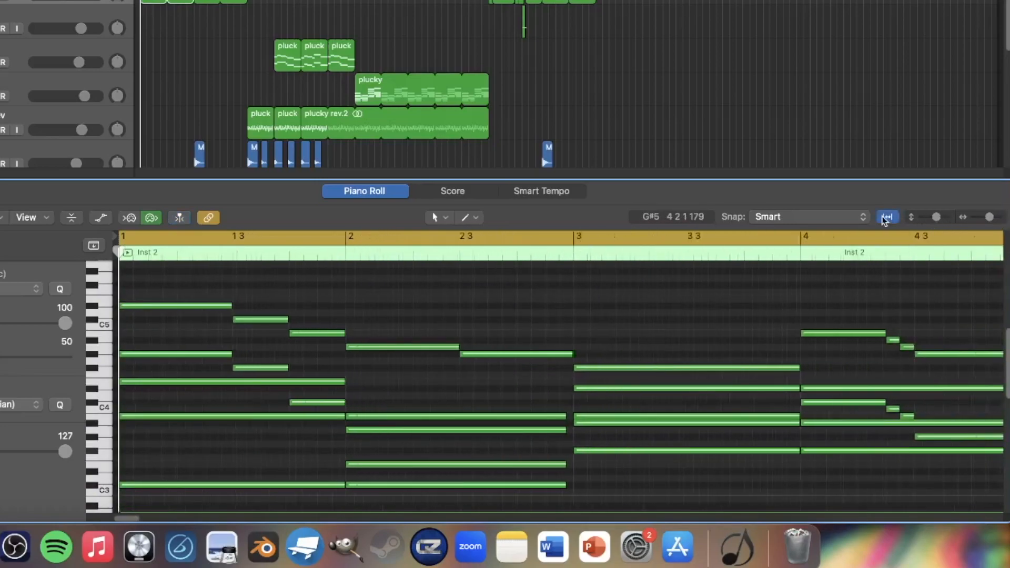
# Step: Examine the descending upper melody notes across bars 1 and 2 of the Inst 2 region
pyautogui.moveTo(157, 270); pyautogui.dragTo(170, 311)
pyautogui.click(253, 308)
pyautogui.moveTo(254, 287); pyautogui.dragTo(255, 318)
pyautogui.moveTo(312, 303); pyautogui.dragTo(375, 363)
pyautogui.click(363, 323)
pyautogui.click(382, 367)
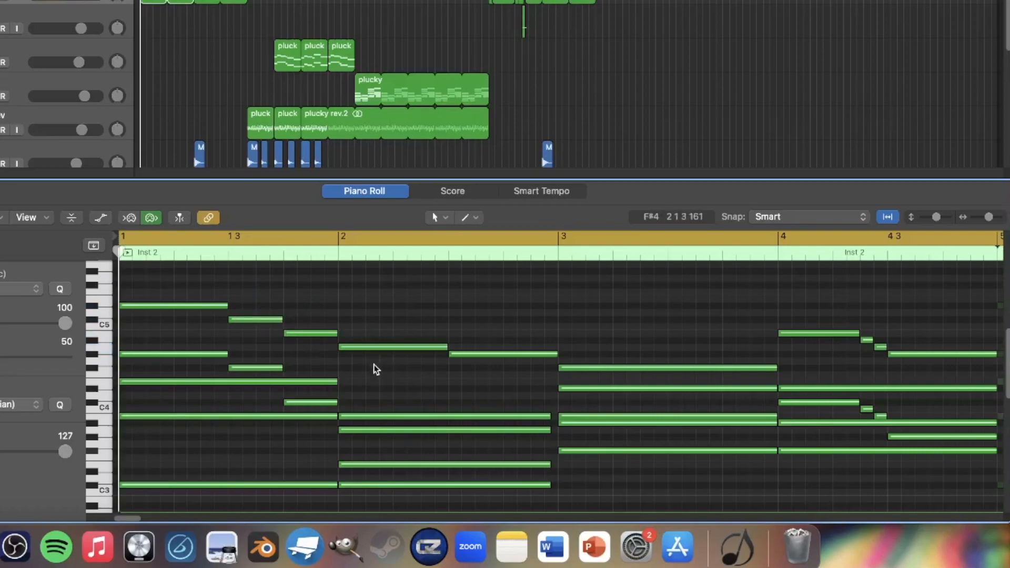
pyautogui.click(469, 355)
pyautogui.click(469, 363)
pyautogui.click(461, 357)
pyautogui.click(493, 362)
pyautogui.click(484, 357)
pyautogui.click(479, 368)
pyautogui.click(476, 355)
pyautogui.click(457, 376)
# Step: Examine the bass notes under bars 2 to 4 of the Inst 2 region and play the progression from bar 1
pyautogui.scroll(-4, 424, 415)
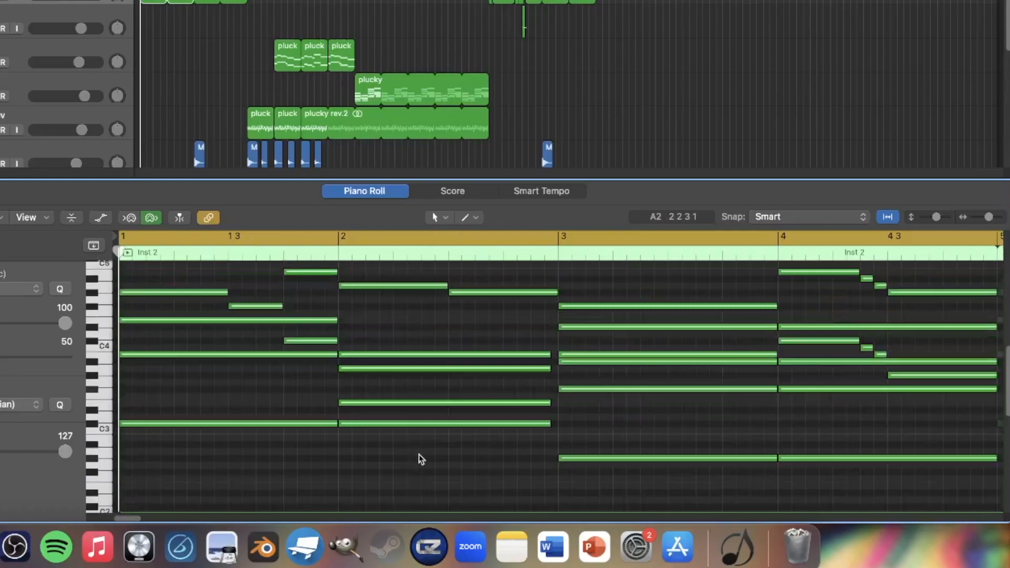
pyautogui.scroll(3, 387, 476)
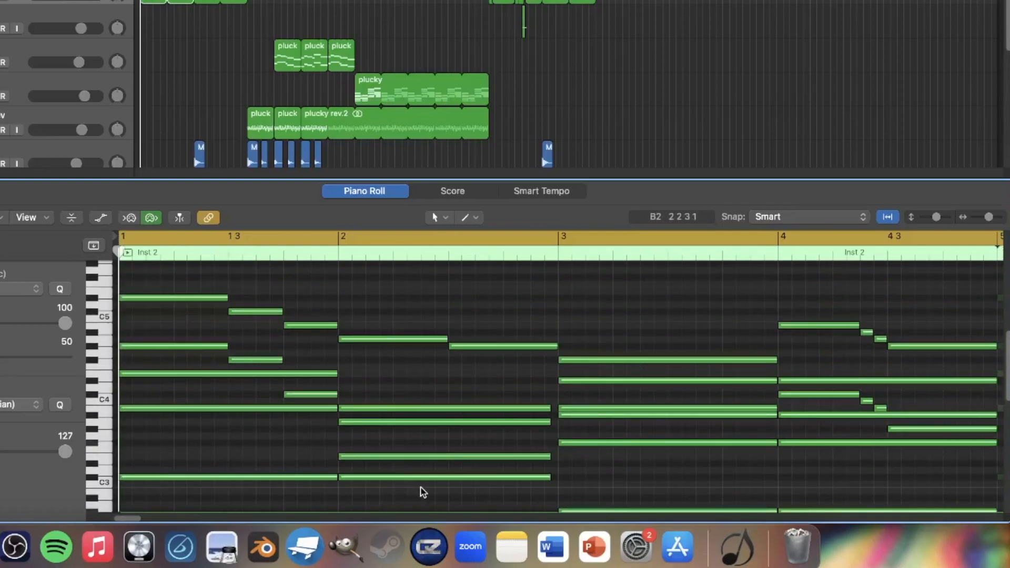
pyautogui.scroll(-1, 526, 471)
pyautogui.scroll(-2, 540, 463)
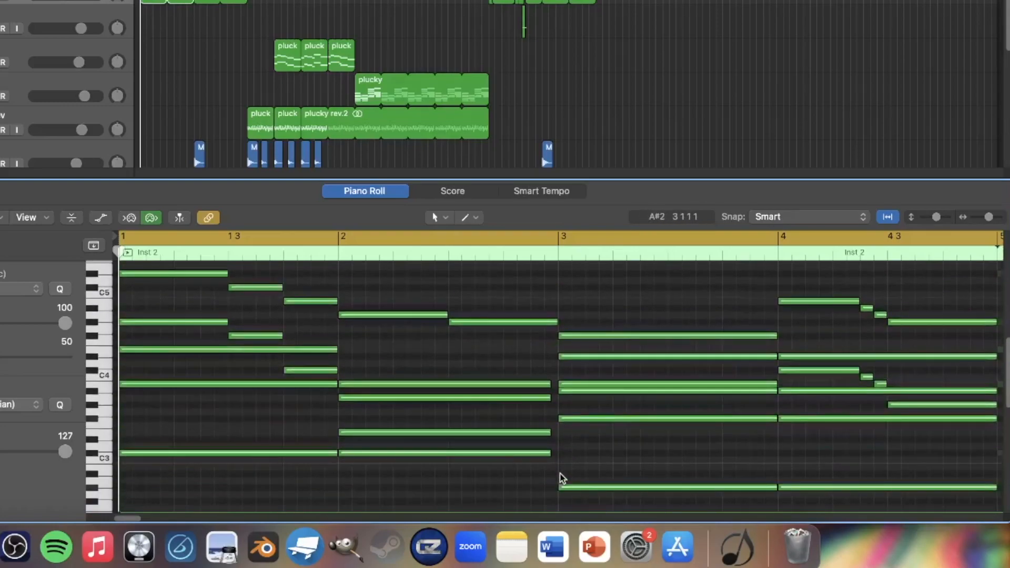
pyautogui.scroll(1, 568, 467)
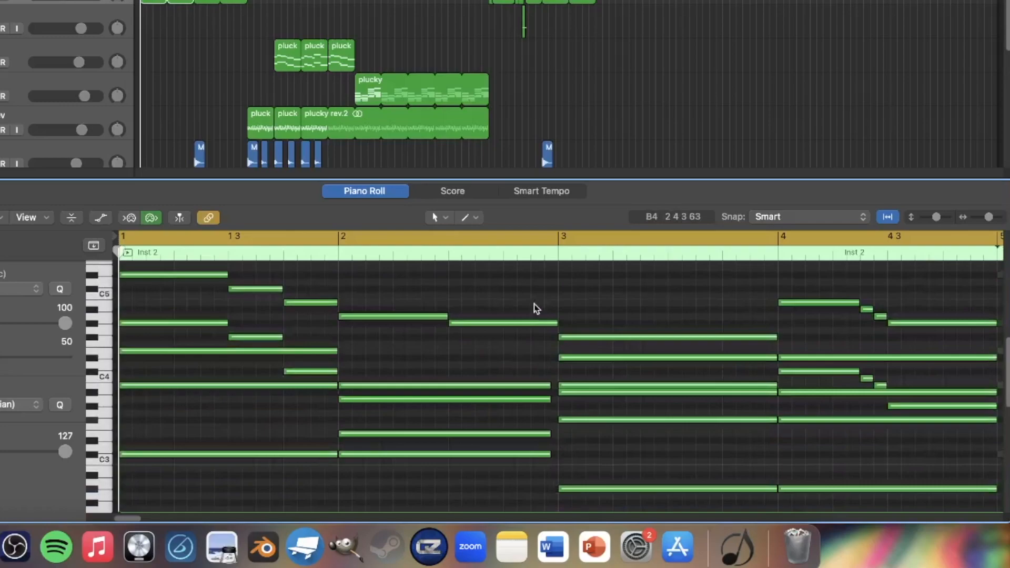
pyautogui.press('space')
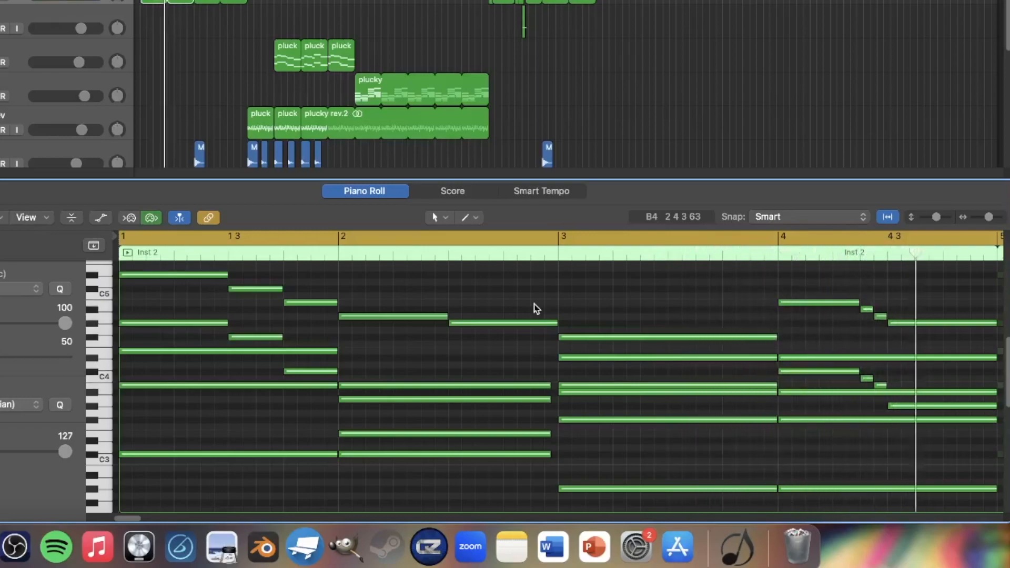
pyautogui.click(535, 256)
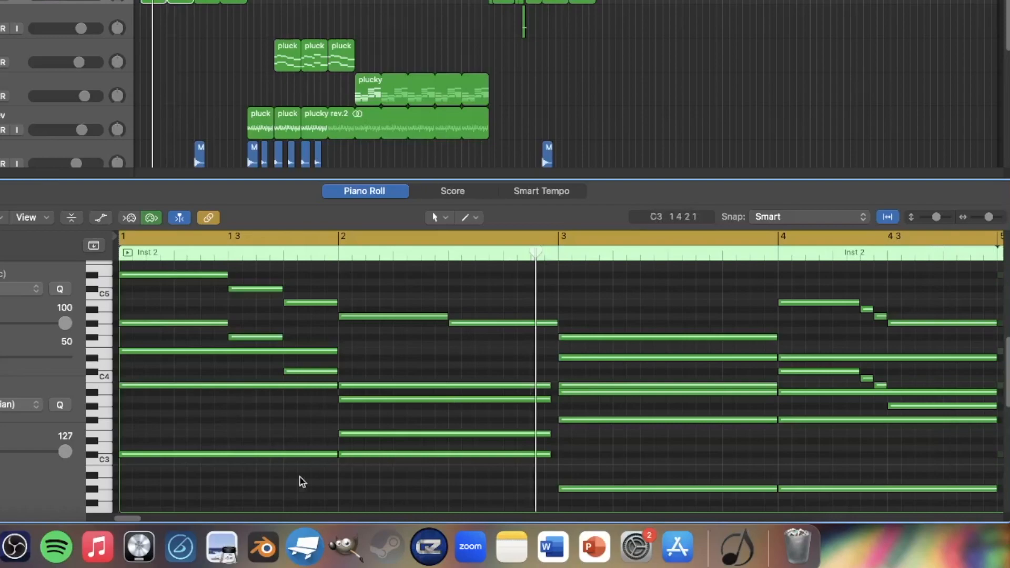
# Step: Examine the stacked chord notes of bars 2 and 3 from the bass up to the top melody note
pyautogui.scroll(-1, 290, 472)
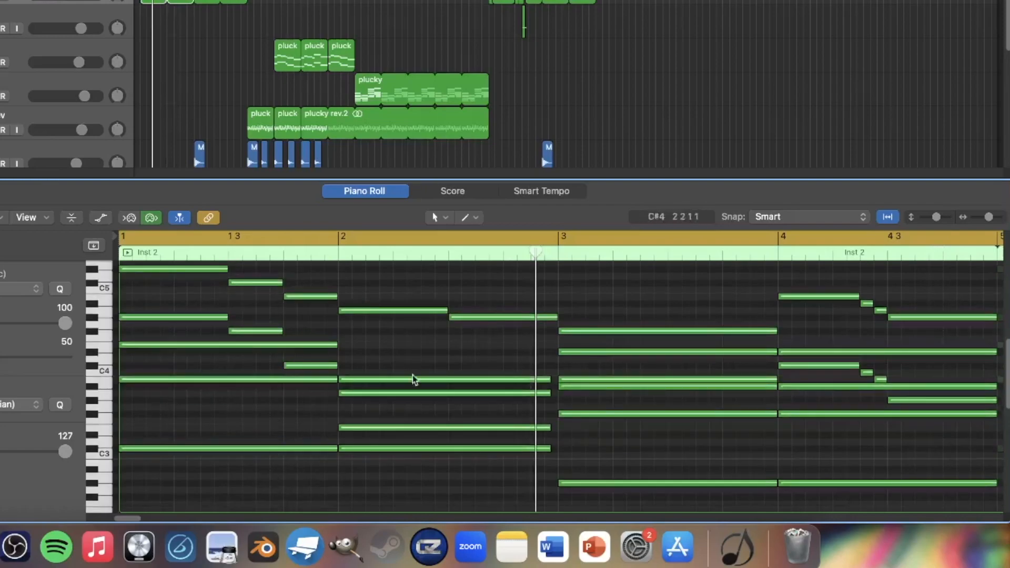
pyautogui.scroll(-4, 474, 405)
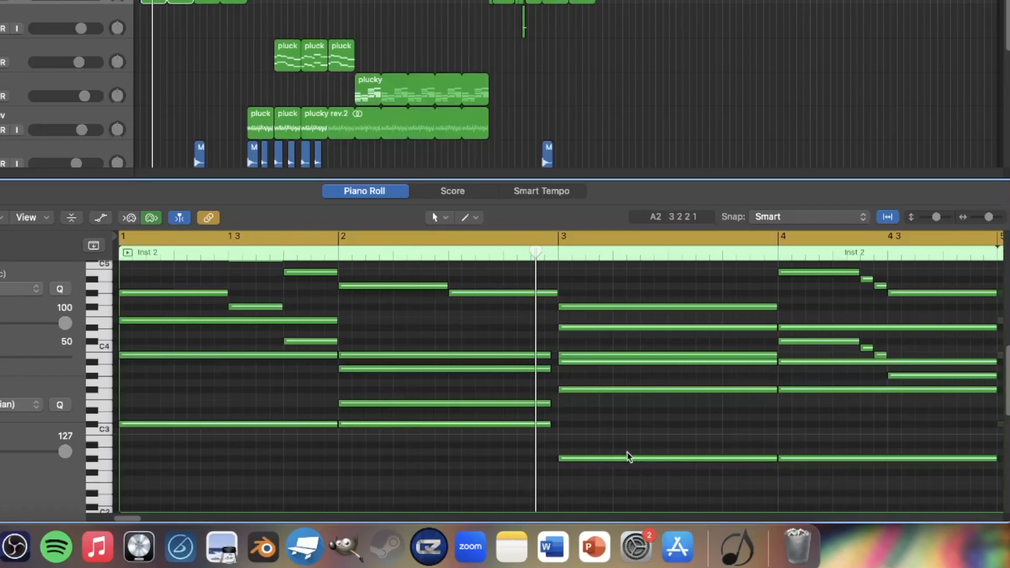
pyautogui.click(603, 357)
pyautogui.click(605, 401)
pyautogui.moveTo(617, 485); pyautogui.dragTo(593, 296)
pyautogui.scroll(2, 605, 440)
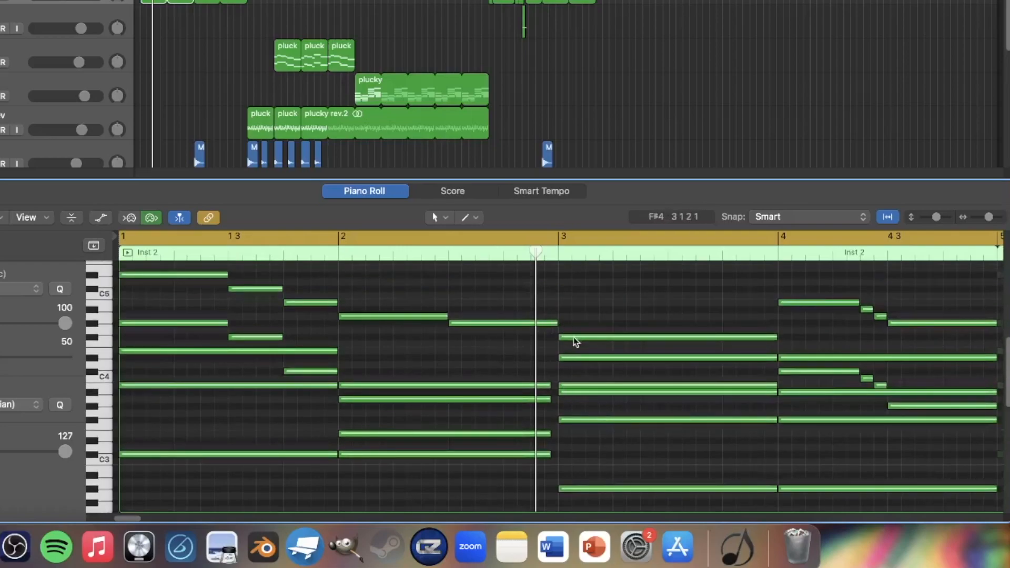
pyautogui.scroll(2, 534, 343)
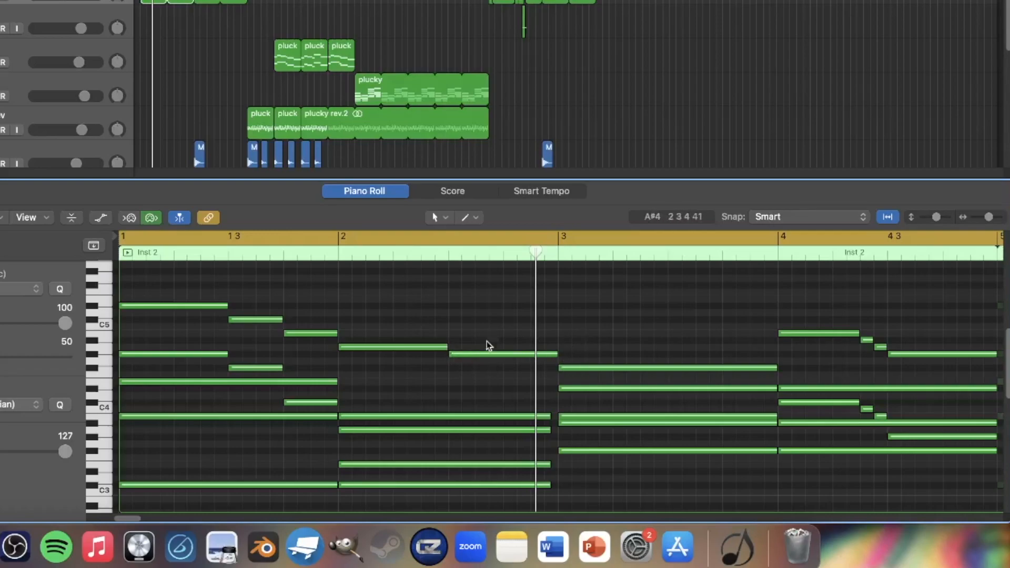
pyautogui.scroll(-1, 465, 382)
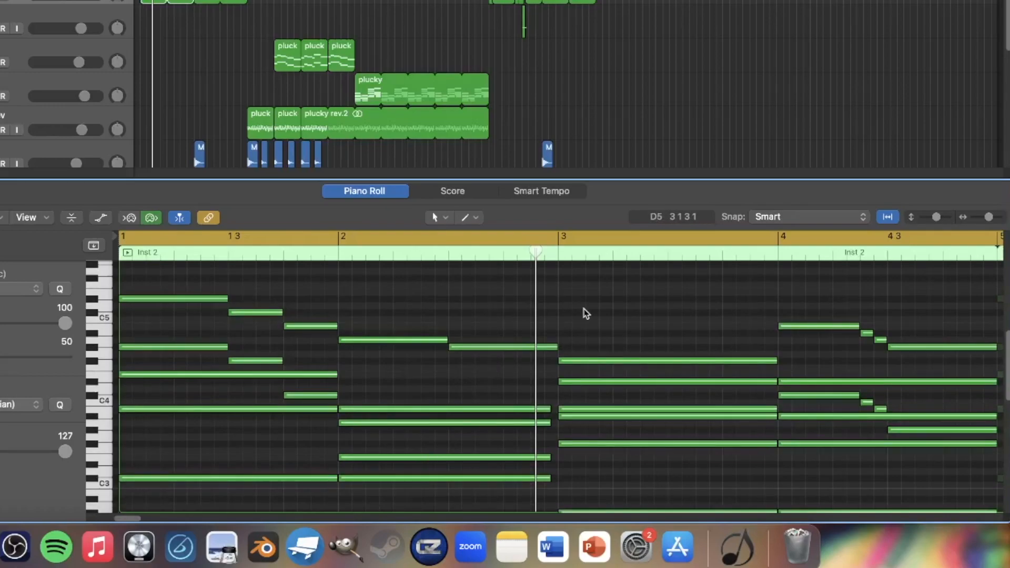
# Step: Play the progression on from late bar 2 and zoom the piano roll in to view the notes from bar 4 onward
pyautogui.press('space')
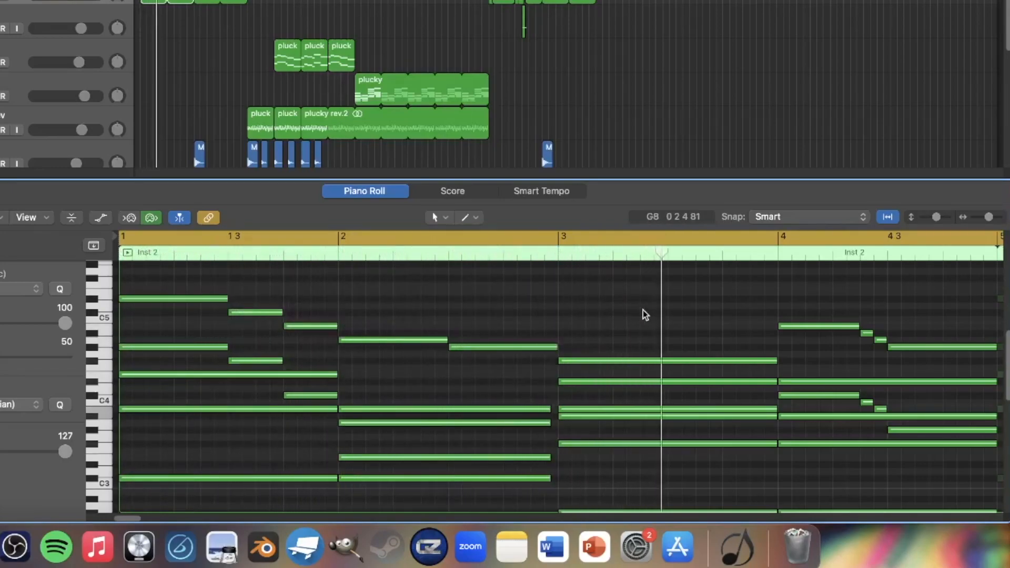
pyautogui.moveTo(988, 218); pyautogui.dragTo(989, 217)
pyautogui.scroll(-3, 286, 417)
pyautogui.scroll(5, 190, 379)
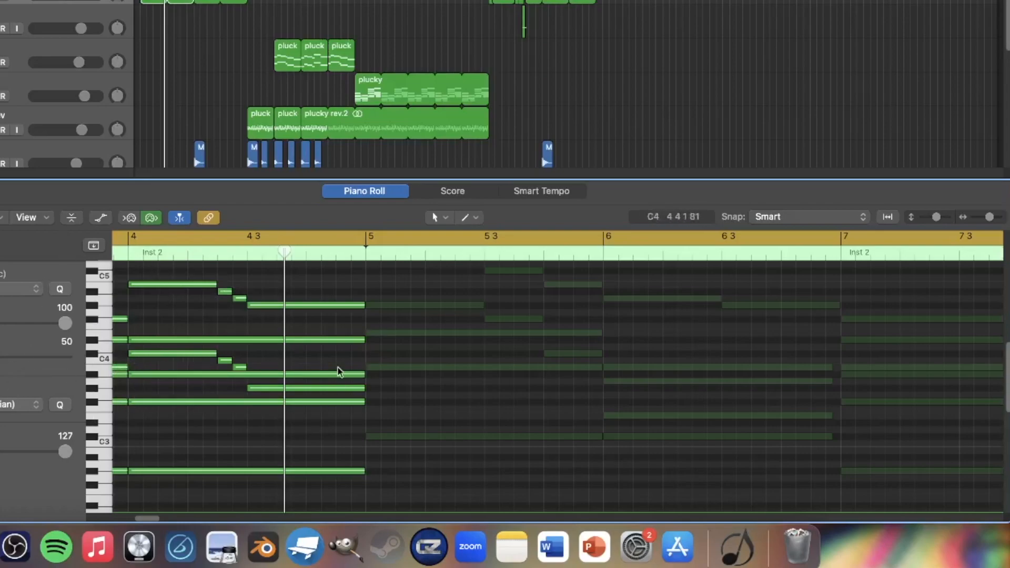
# Step: Examine the melody and chord notes in bar 4 of the Inst 2 region and turn off cycle playback
pyautogui.click(277, 389)
pyautogui.click(275, 305)
pyautogui.click(266, 433)
pyautogui.press('c')
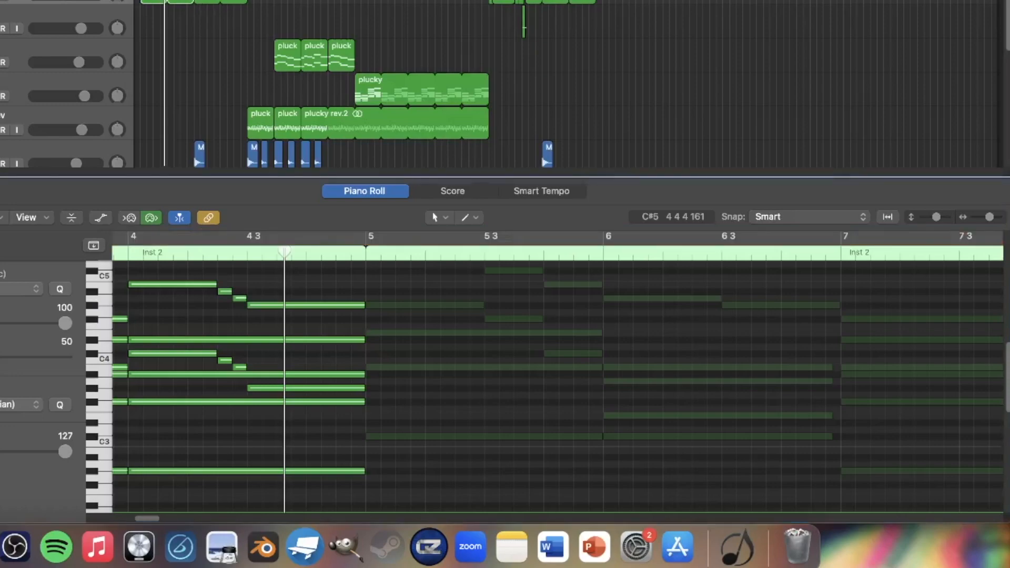
# Step: Play the full arrangement through the section after bar 9, stop, and return the playhead to bar 9
pyautogui.click(195, 59)
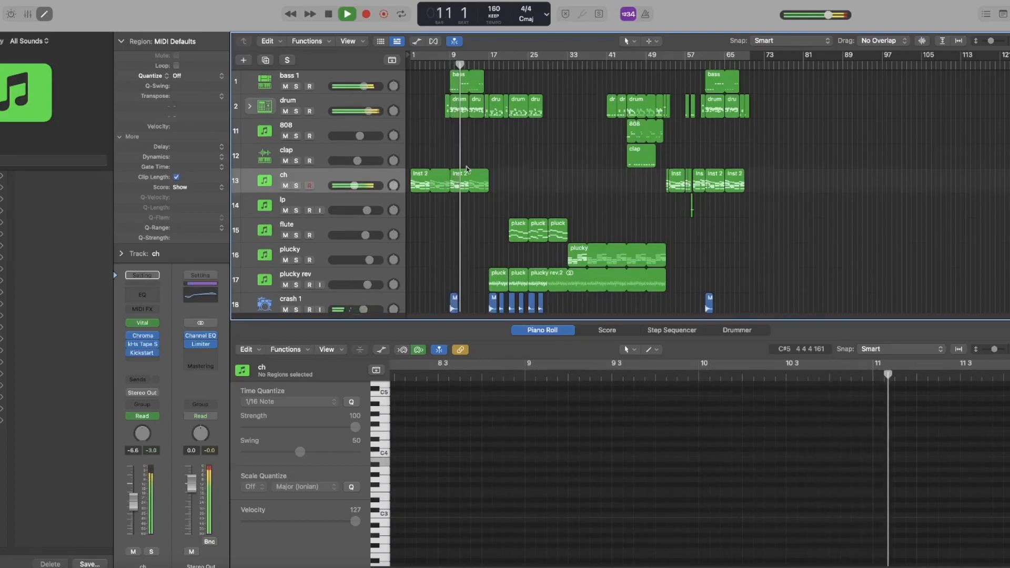
pyautogui.scroll(-1, 478, 169)
pyautogui.scroll(1, 478, 168)
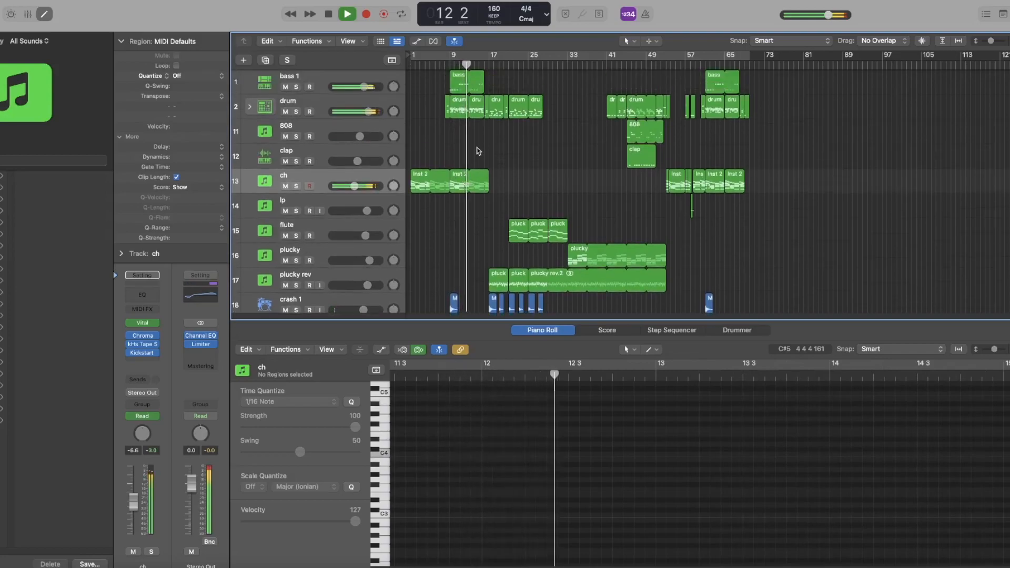
pyautogui.press('space')
pyautogui.click(450, 66)
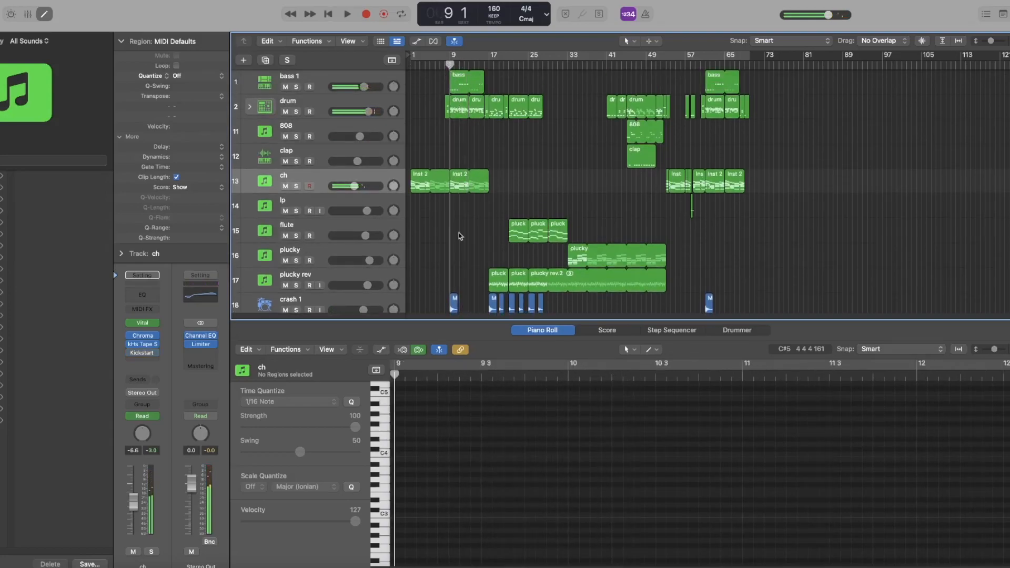
# Step: Look over the arrangement's tracks down to growl and select the drum track
pyautogui.scroll(-2, 489, 182)
pyautogui.scroll(-1, 471, 183)
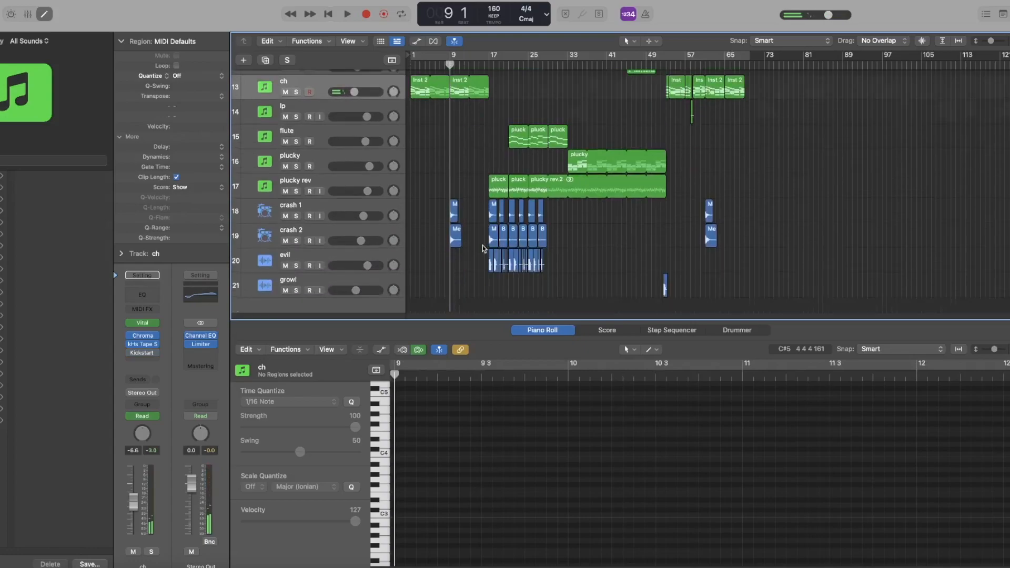
pyautogui.scroll(3, 463, 191)
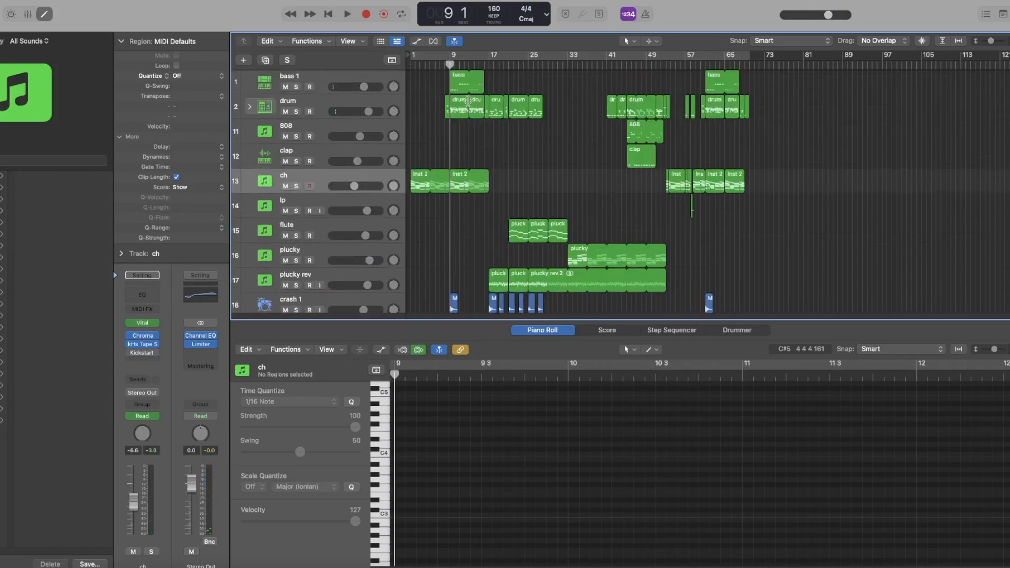
pyautogui.click(459, 102)
pyautogui.click(387, 104)
pyautogui.click(449, 137)
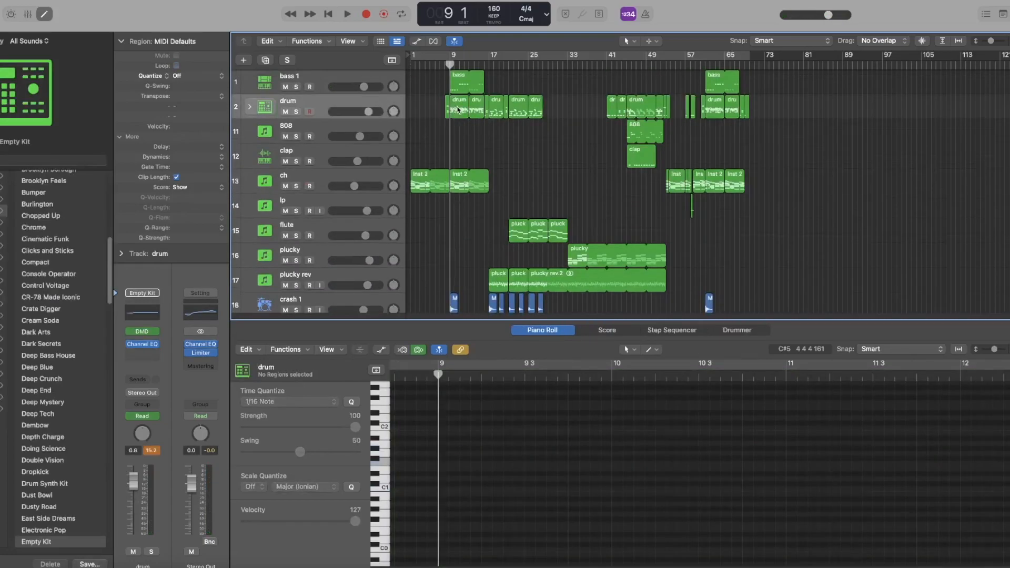
# Step: Open the Chroma effect on the bass 1 track and play the soloed bass in a cycle from bar 9
pyautogui.click(351, 80)
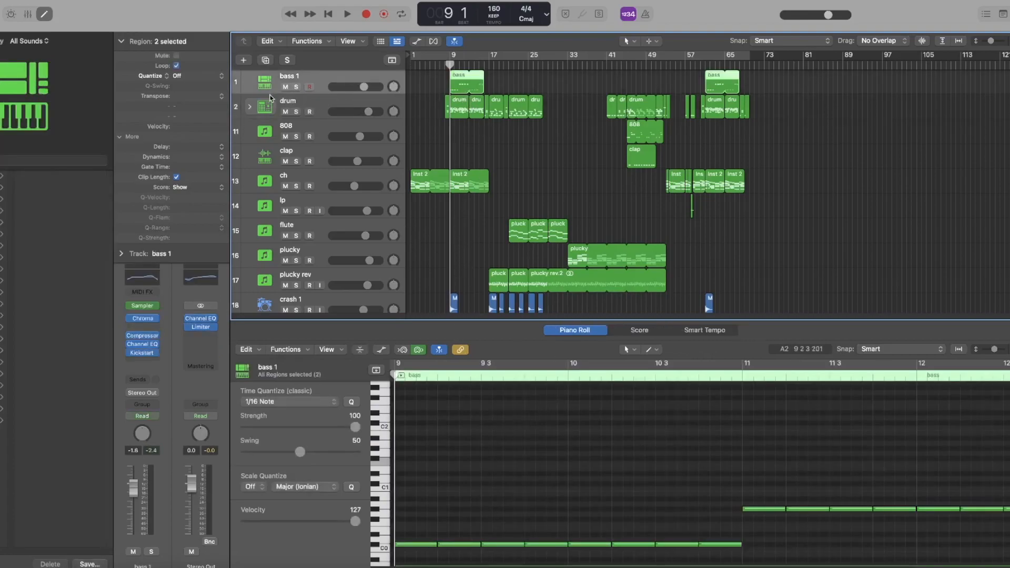
pyautogui.click(142, 318)
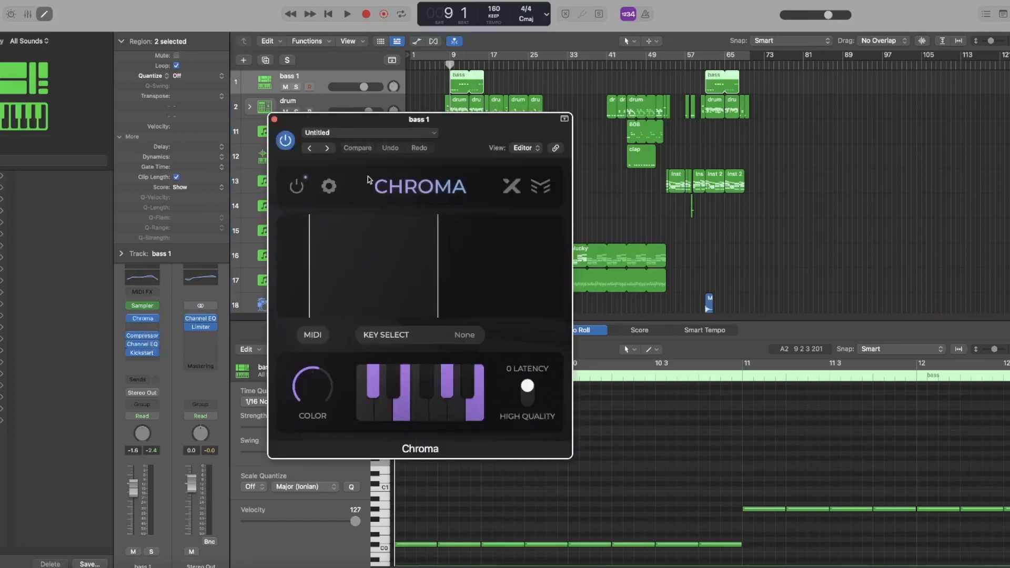
pyautogui.click(296, 86)
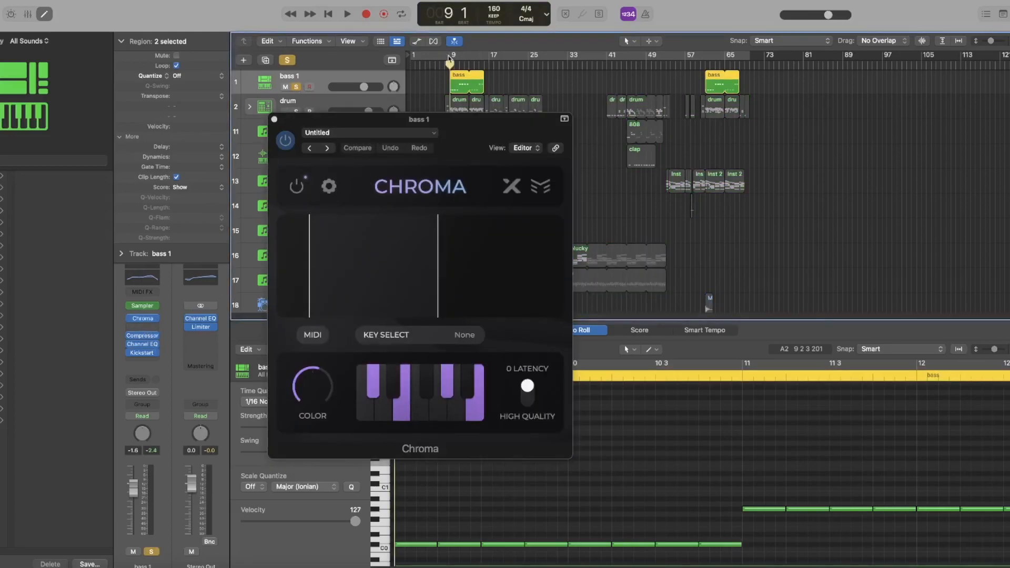
pyautogui.click(449, 58)
pyautogui.press('space')
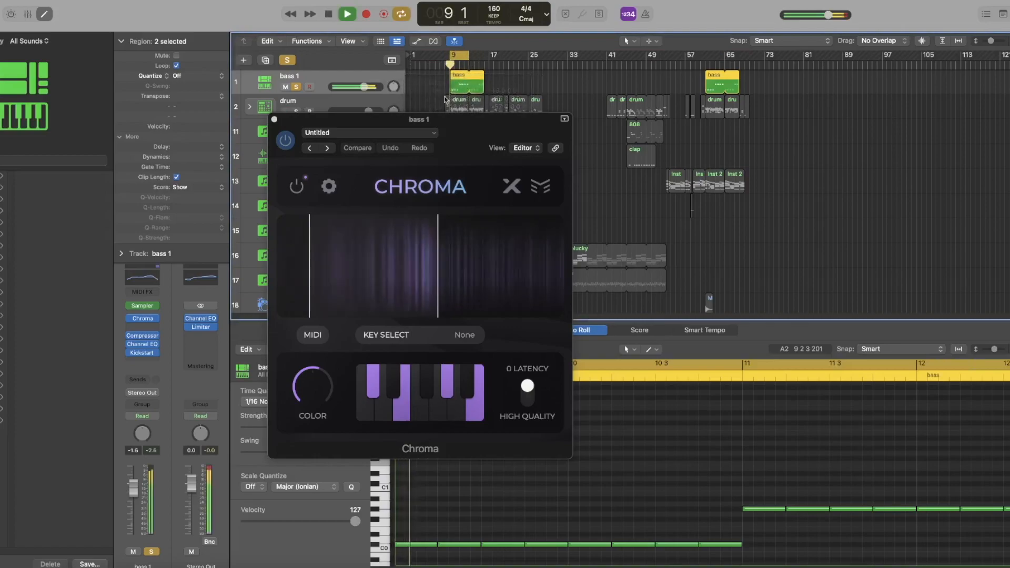
pyautogui.press('space')
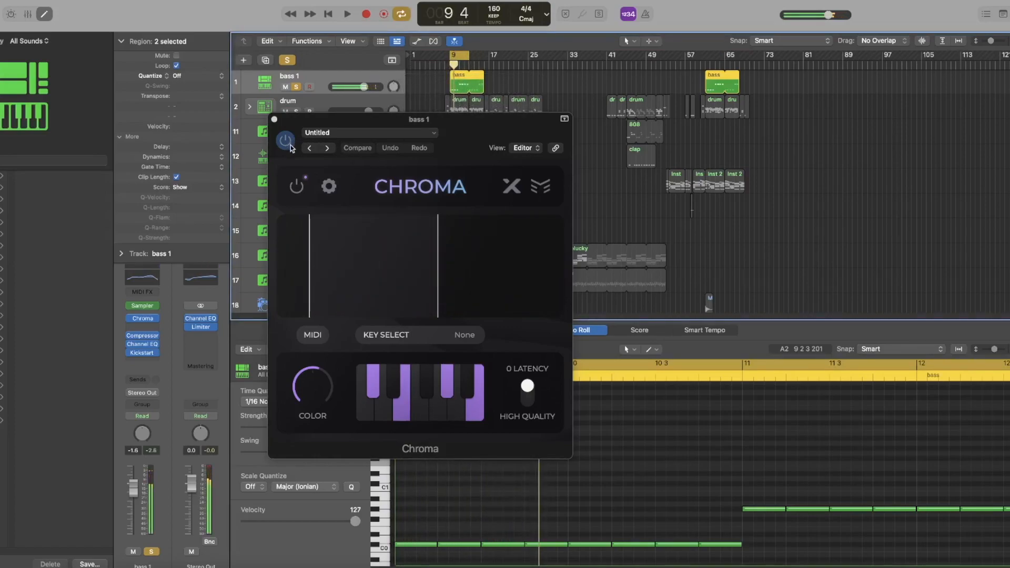
# Step: Play the bass with Chroma bypassed for comparison, re-enable the effect, and close it
pyautogui.click(286, 141)
pyautogui.press('space')
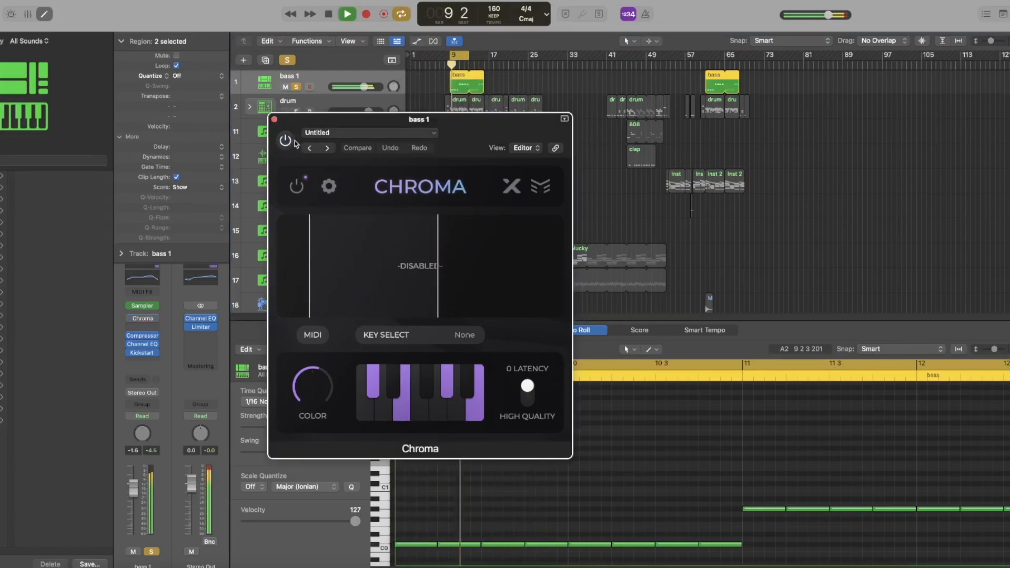
pyautogui.press('space')
pyautogui.click(285, 140)
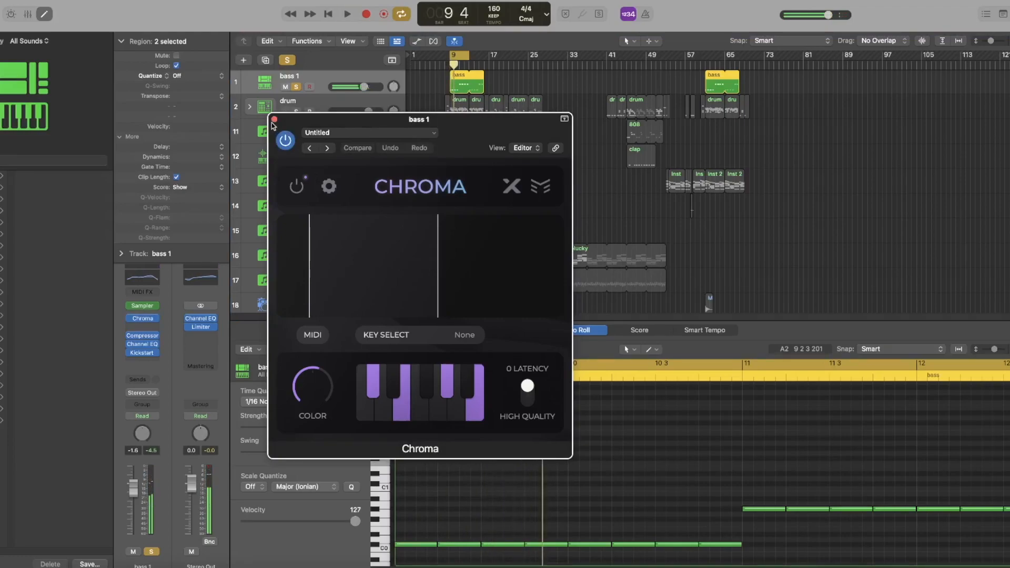
pyautogui.click(274, 120)
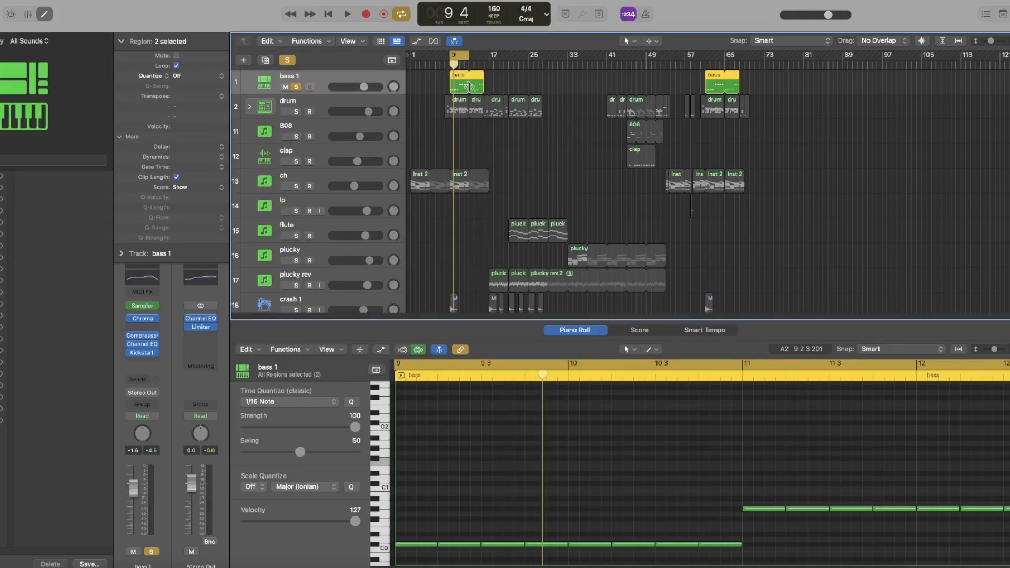
# Step: Reopen Chroma on bass 1, examine its selected keys against the arrangement, close it, and deselect the bass regions
pyautogui.click(142, 318)
pyautogui.moveTo(438, 127); pyautogui.dragTo(587, 88)
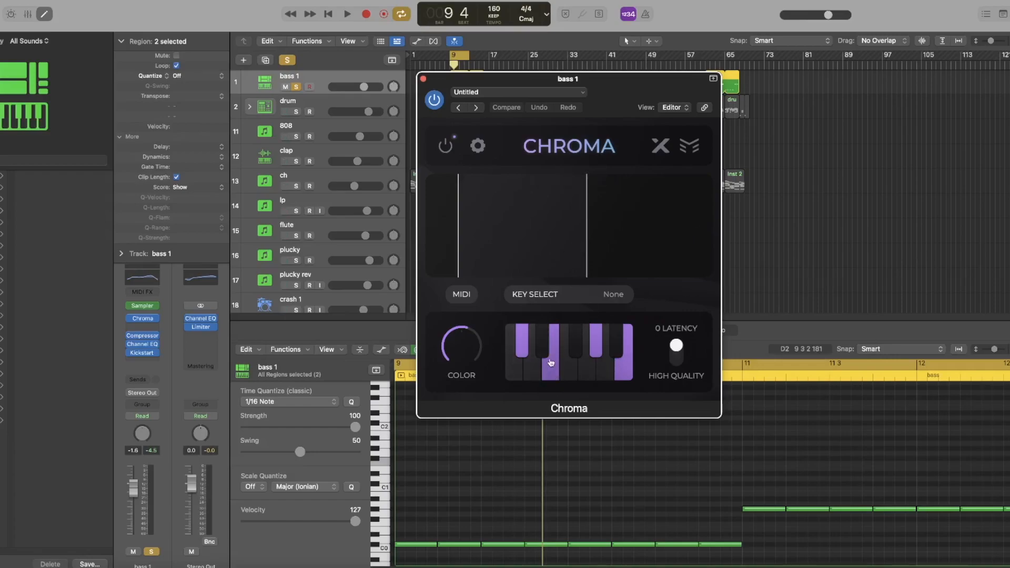
pyautogui.moveTo(450, 81); pyautogui.dragTo(633, 90)
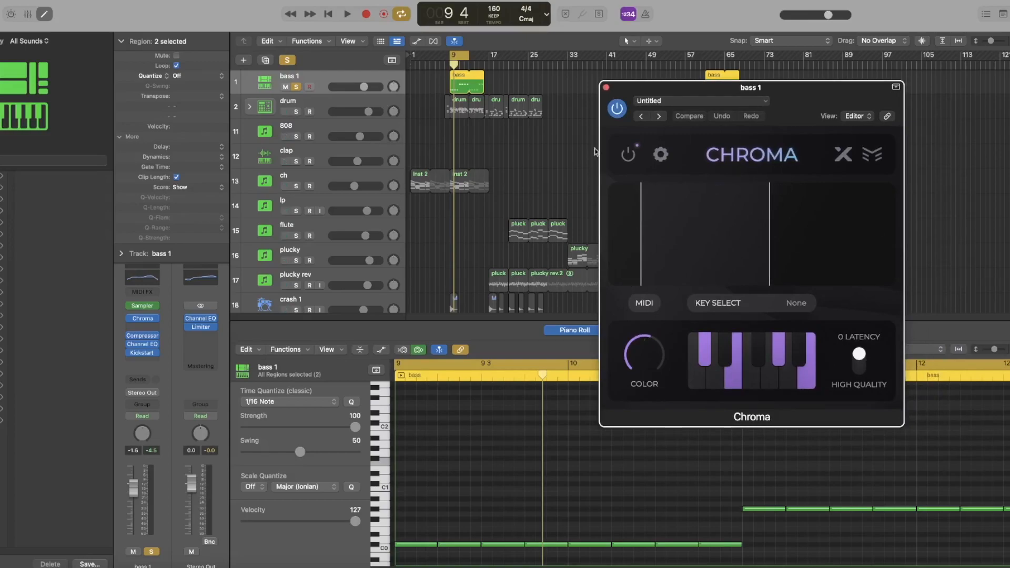
pyautogui.moveTo(609, 90); pyautogui.dragTo(599, 115)
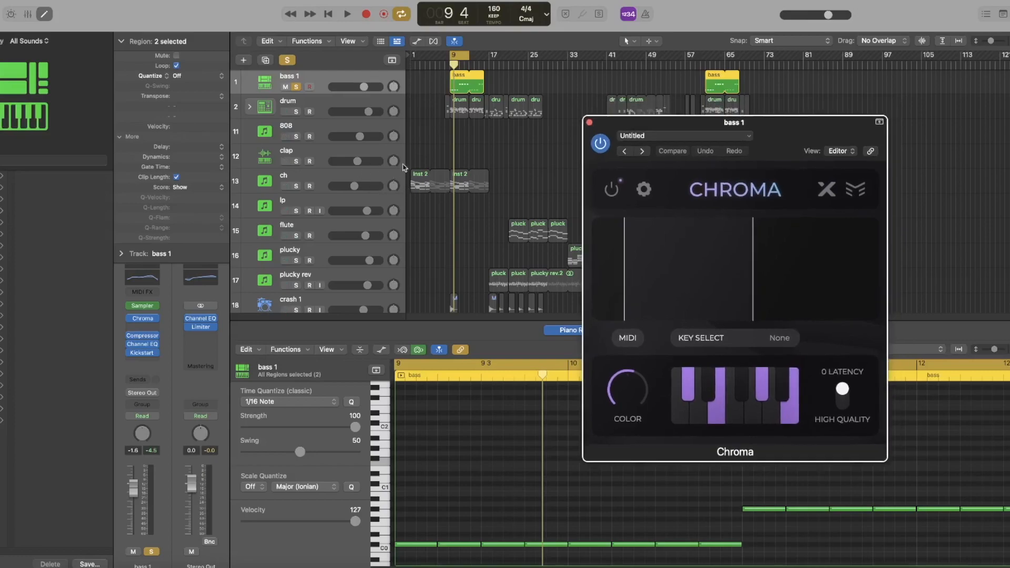
pyautogui.click(588, 122)
pyautogui.click(505, 139)
# Step: Unsolo bass 1, solo the drum track, and play its pattern from bar 9
pyautogui.click(297, 88)
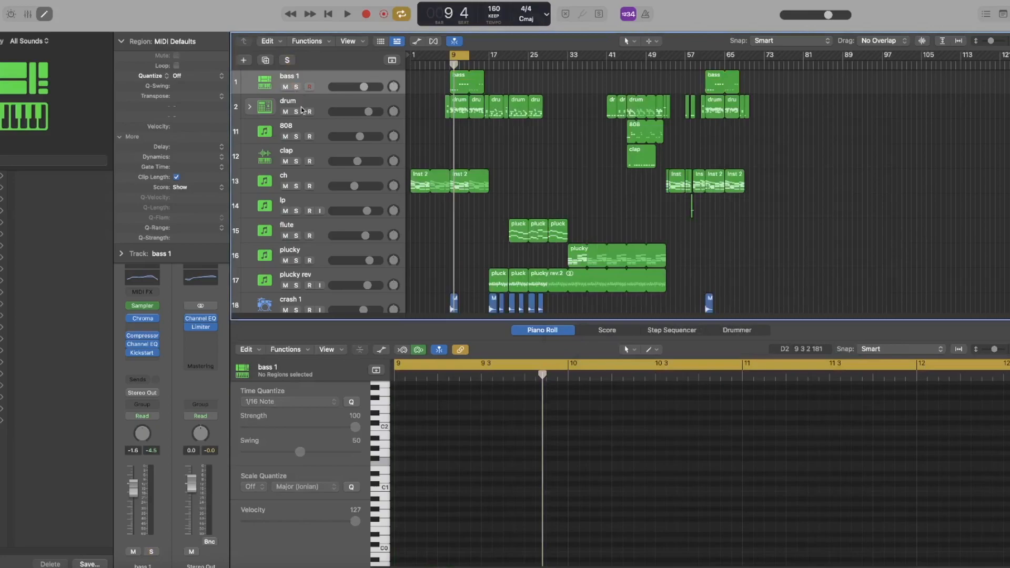
pyautogui.click(298, 112)
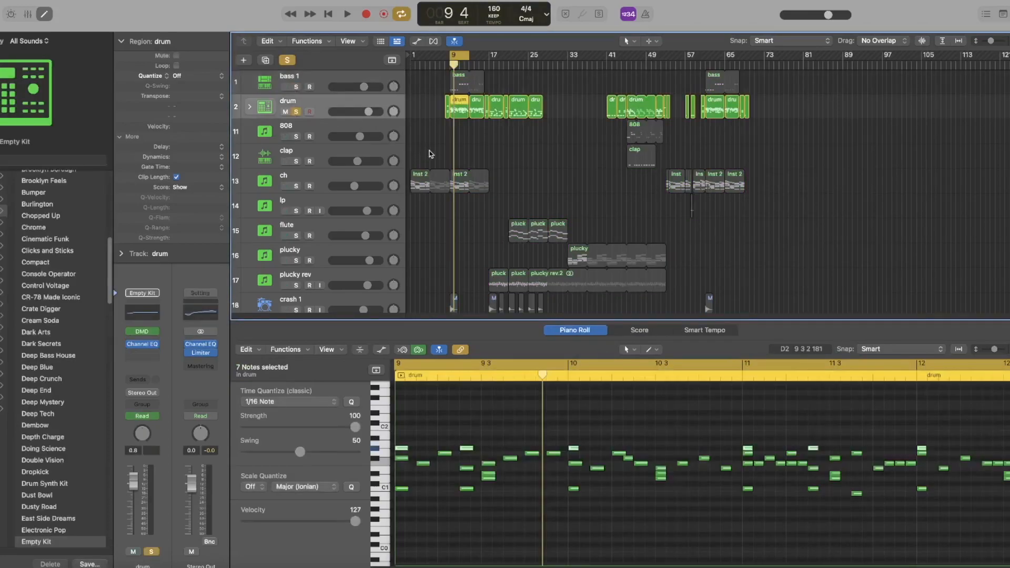
pyautogui.press('space')
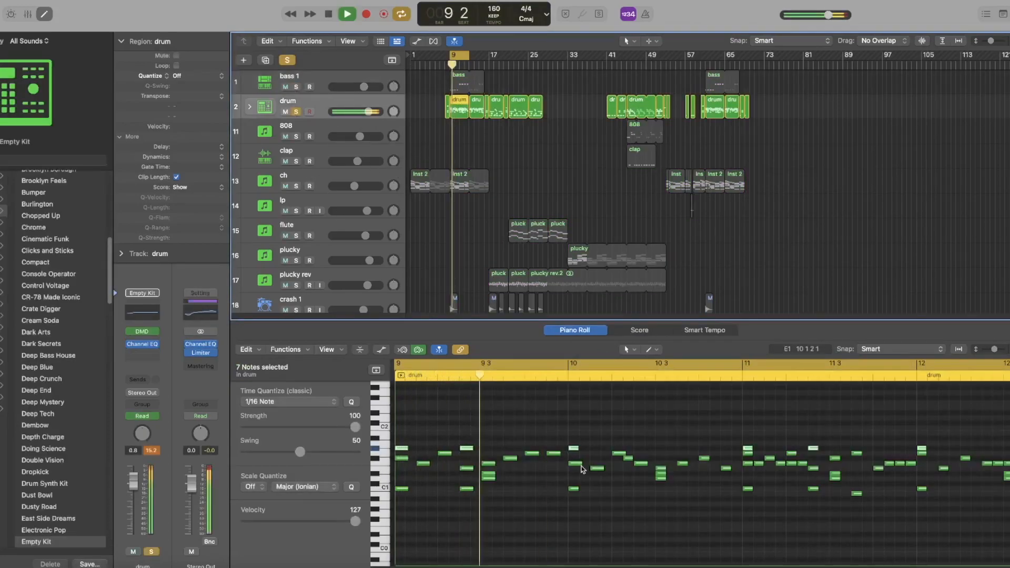
pyautogui.press('space')
# Step: Clear the drum track's solo and solo the bass 1 track
pyautogui.click(325, 81)
pyautogui.click(292, 61)
pyautogui.click(296, 87)
# Step: Open the Compressor on bass 1, play the bass through it from bar 9 to check its metering, and close it
pyautogui.click(142, 335)
pyautogui.press('space')
pyautogui.moveTo(538, 128); pyautogui.dragTo(450, 77)
pyautogui.press('space')
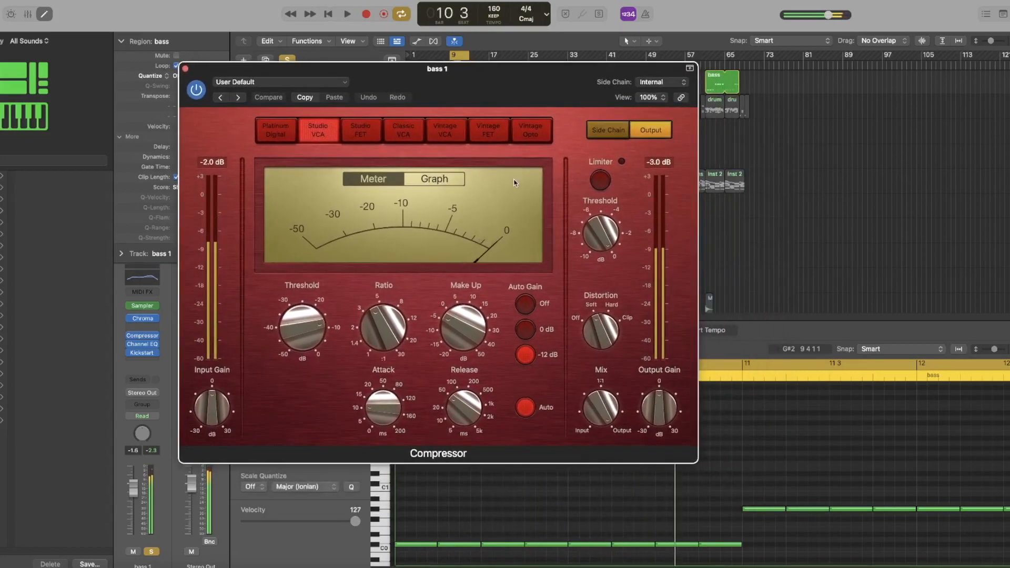
pyautogui.press('space')
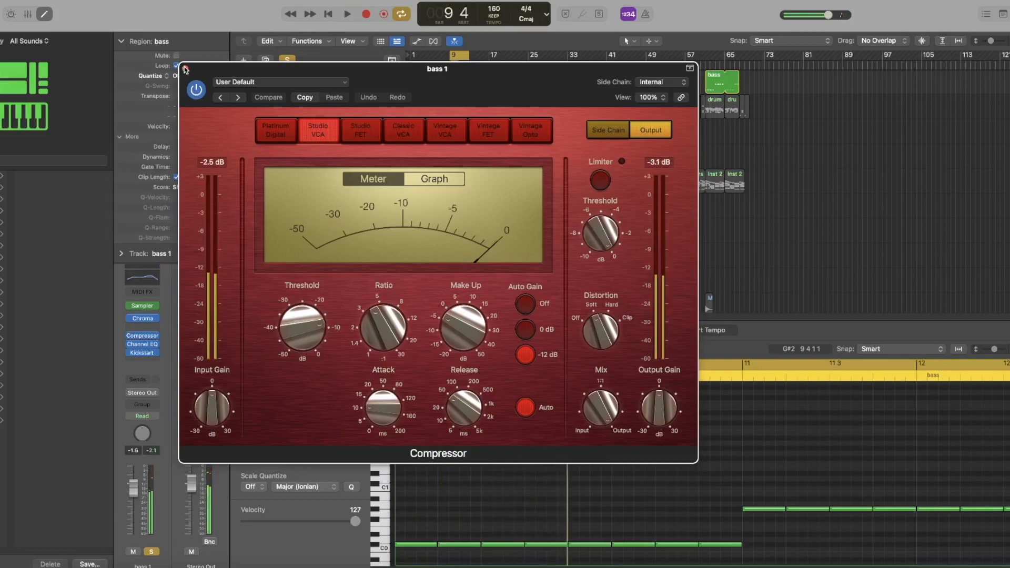
pyautogui.click(185, 68)
pyautogui.click(436, 132)
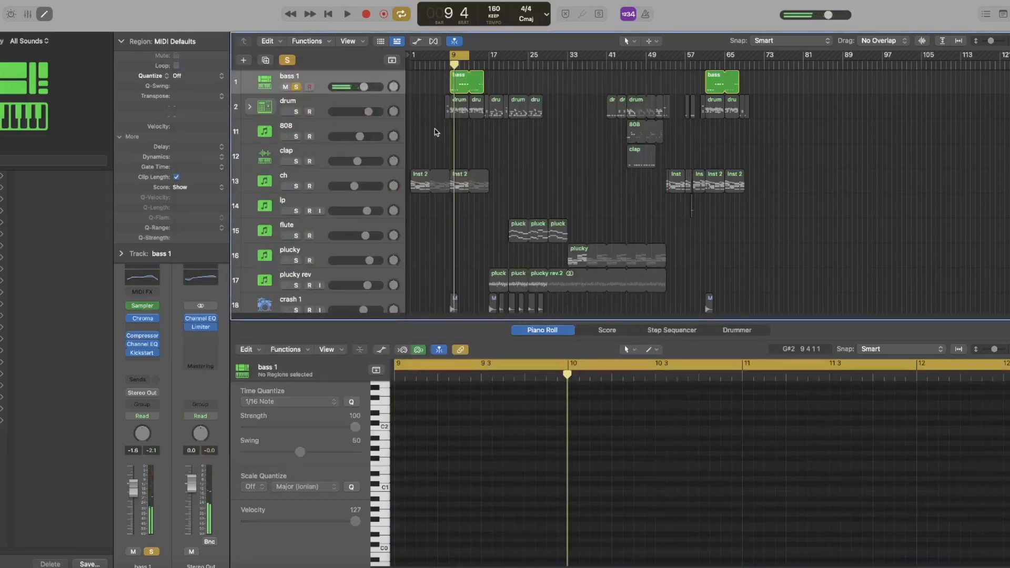
# Step: Review the bass 1 Channel EQ curve, play from bar 9 while bypassing and re-enabling it, and close it
pyautogui.click(144, 348)
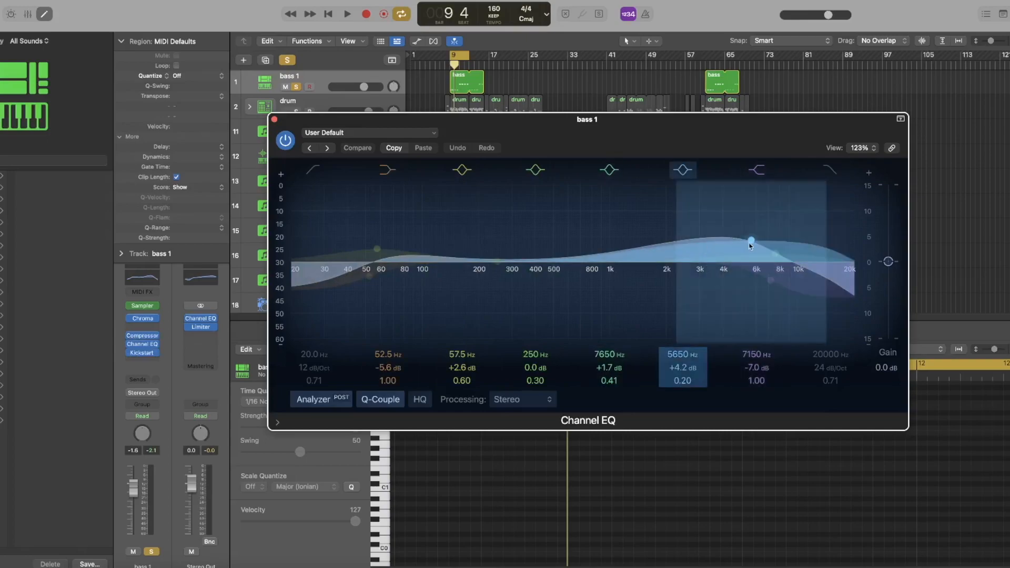
pyautogui.press('space')
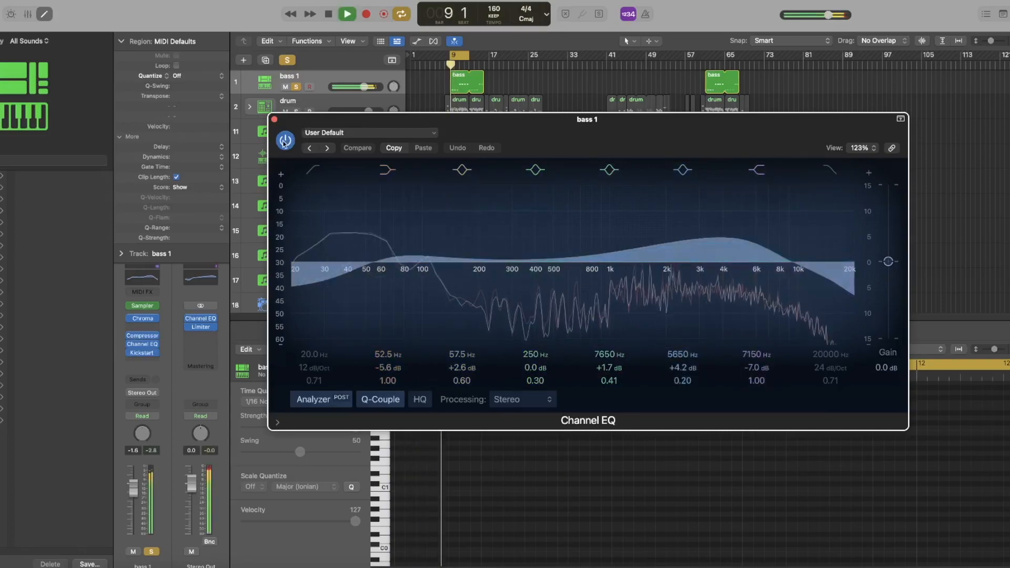
pyautogui.click(286, 140)
pyautogui.click(285, 140)
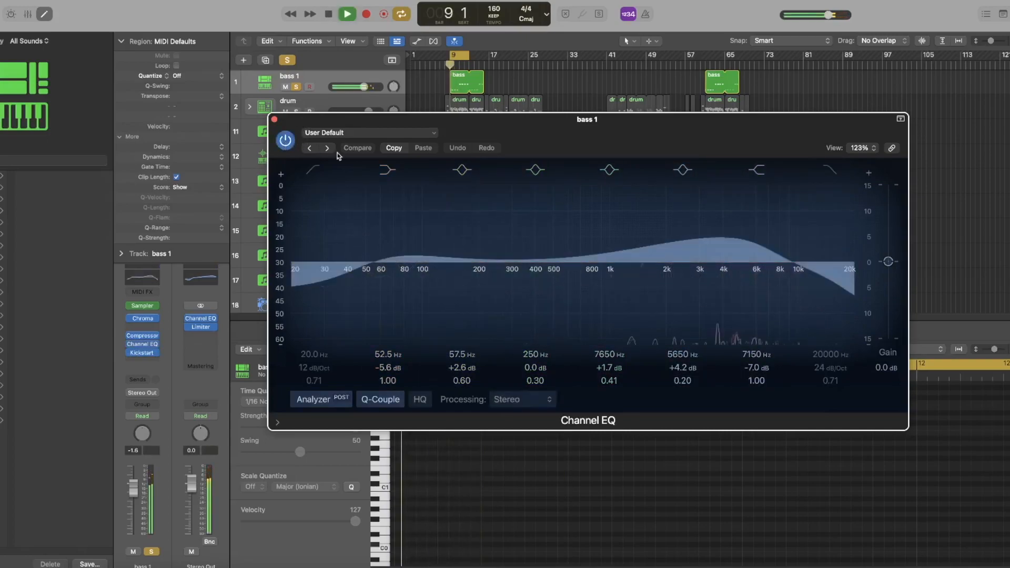
pyautogui.press('space')
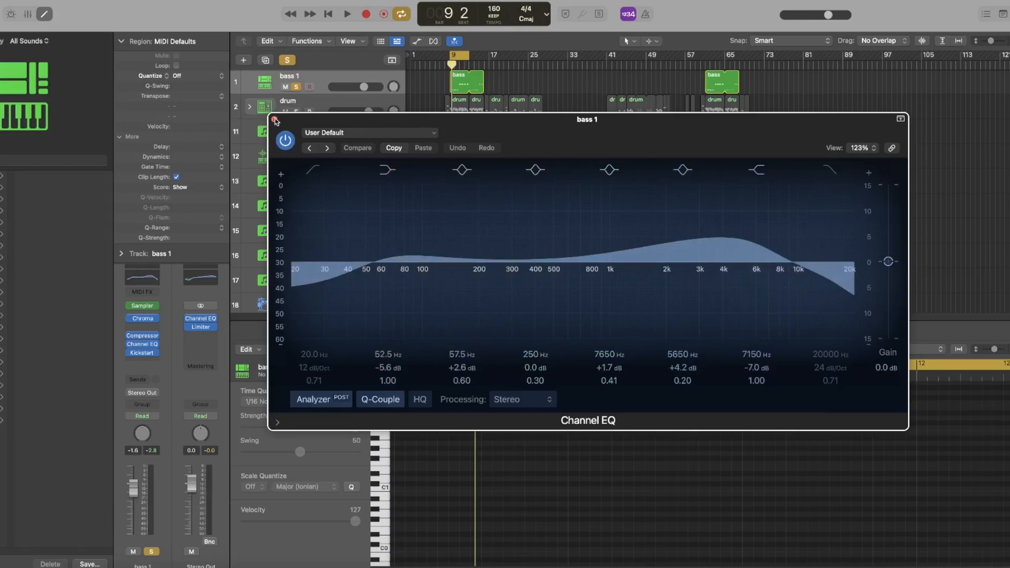
pyautogui.click(275, 120)
# Step: Open Kickstart 2 on bass 1, compare playback with it bypassed and enabled, and move its window clear of the earlier regions
pyautogui.click(142, 352)
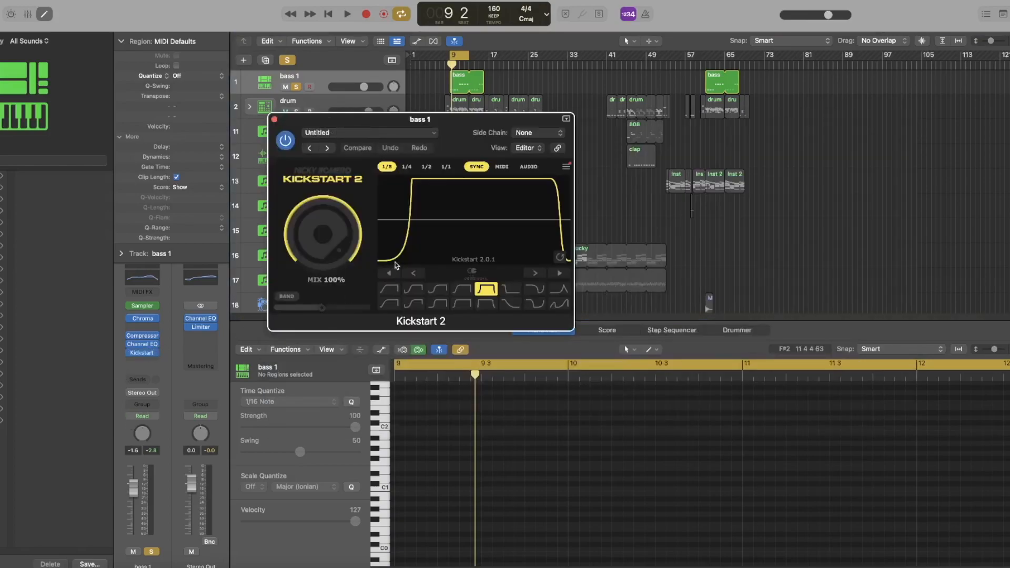
pyautogui.press('space')
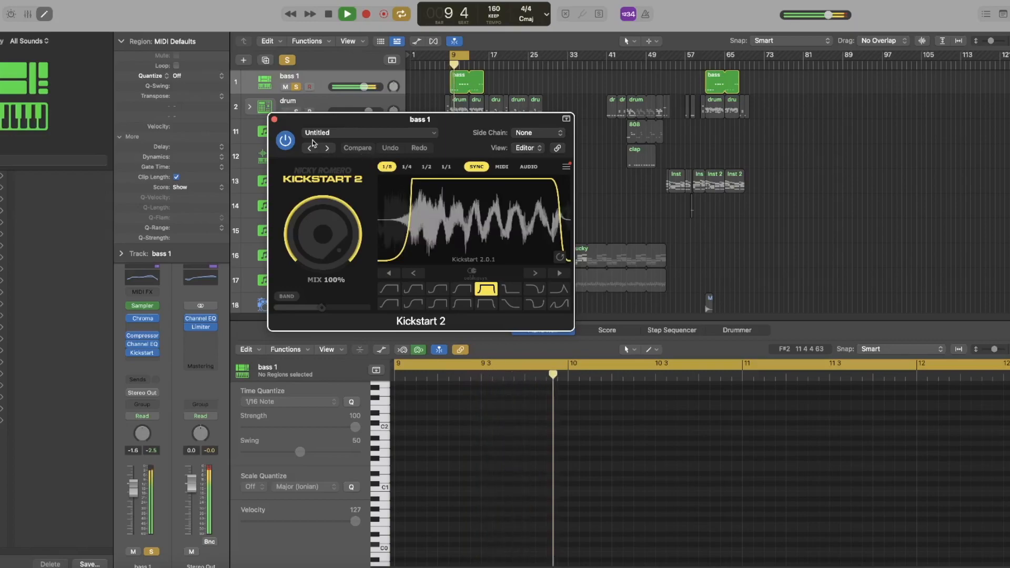
pyautogui.click(285, 140)
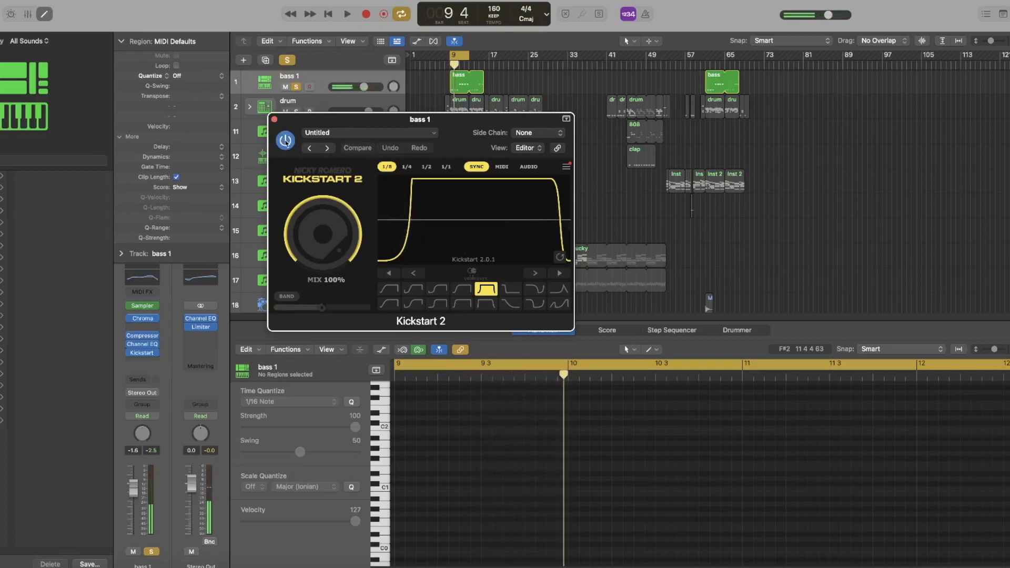
pyautogui.click(285, 141)
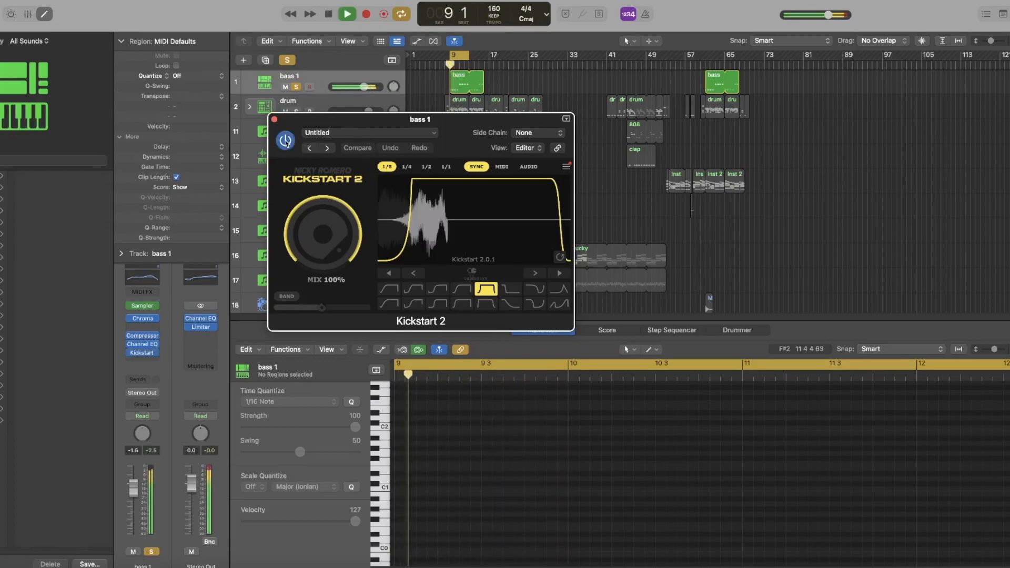
pyautogui.click(285, 141)
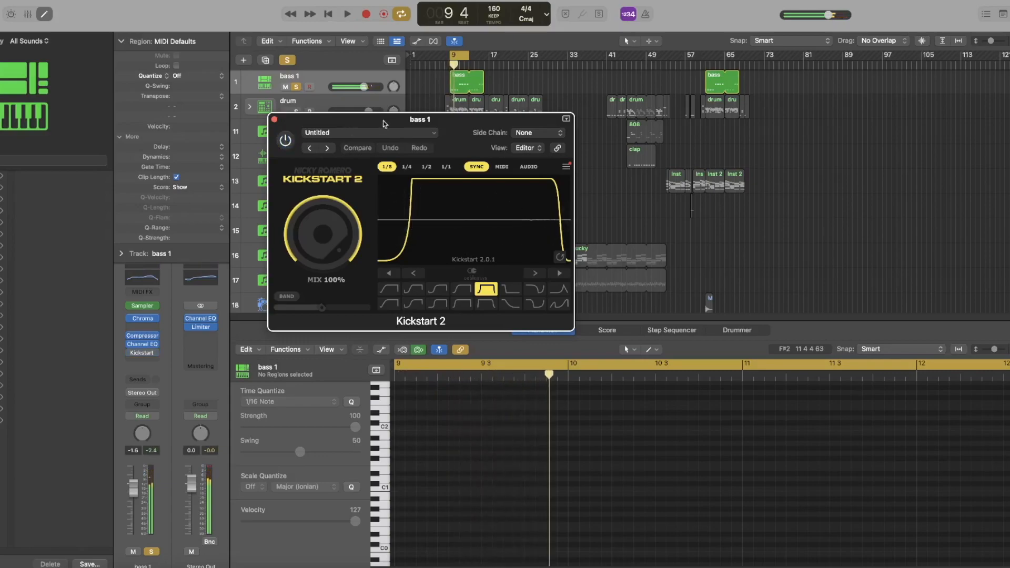
pyautogui.click(290, 139)
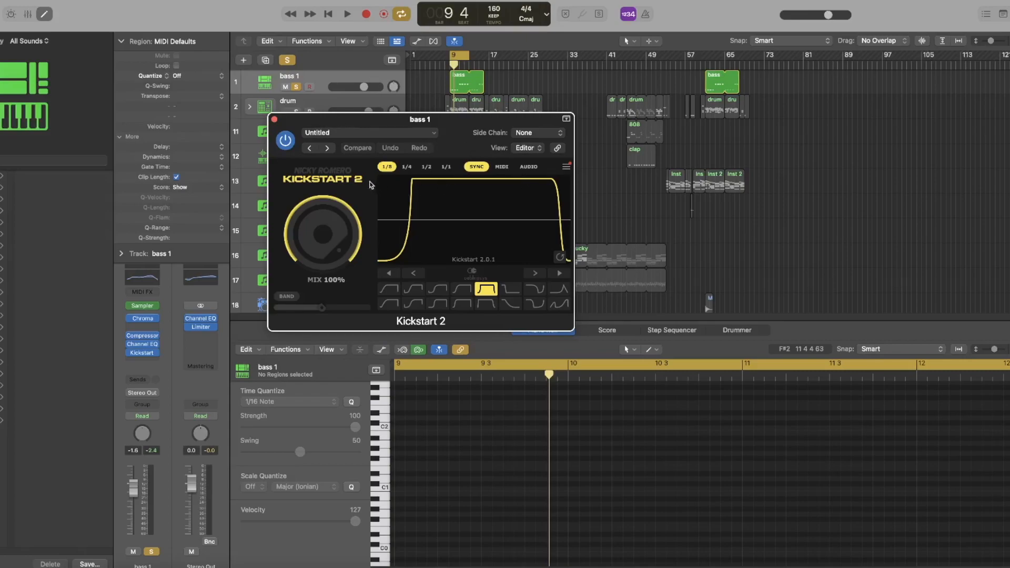
pyautogui.moveTo(439, 121); pyautogui.dragTo(782, 156)
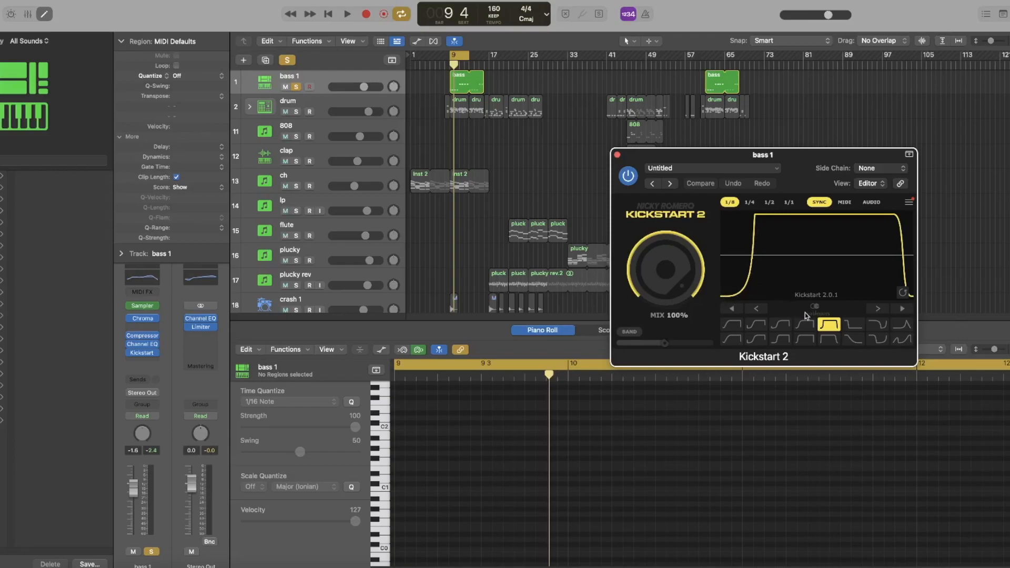
# Step: Move the bass 1 Kickstart 2 window clear of the regions and close it
pyautogui.moveTo(773, 163); pyautogui.dragTo(667, 142)
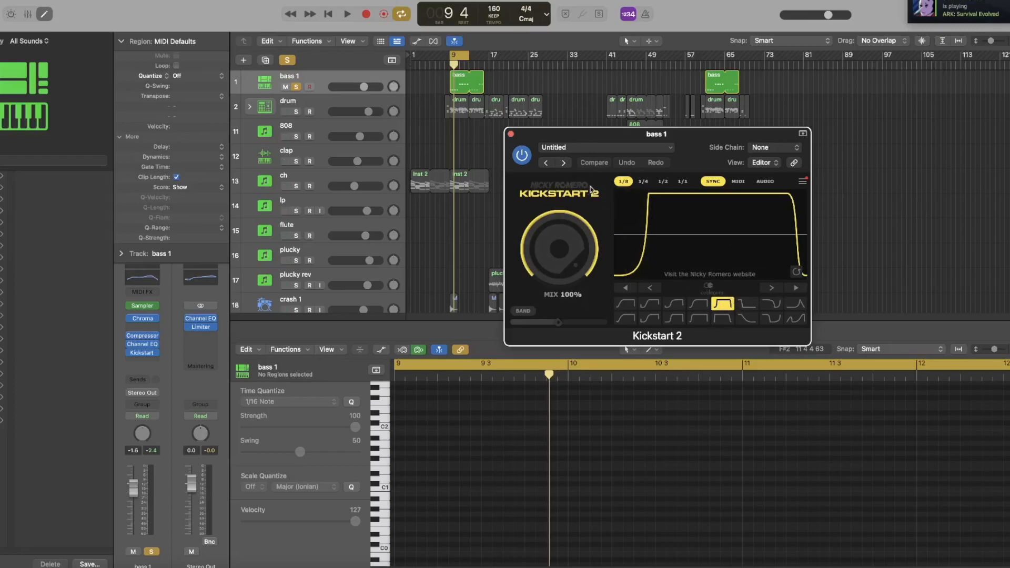
pyautogui.click(545, 164)
pyautogui.click(510, 134)
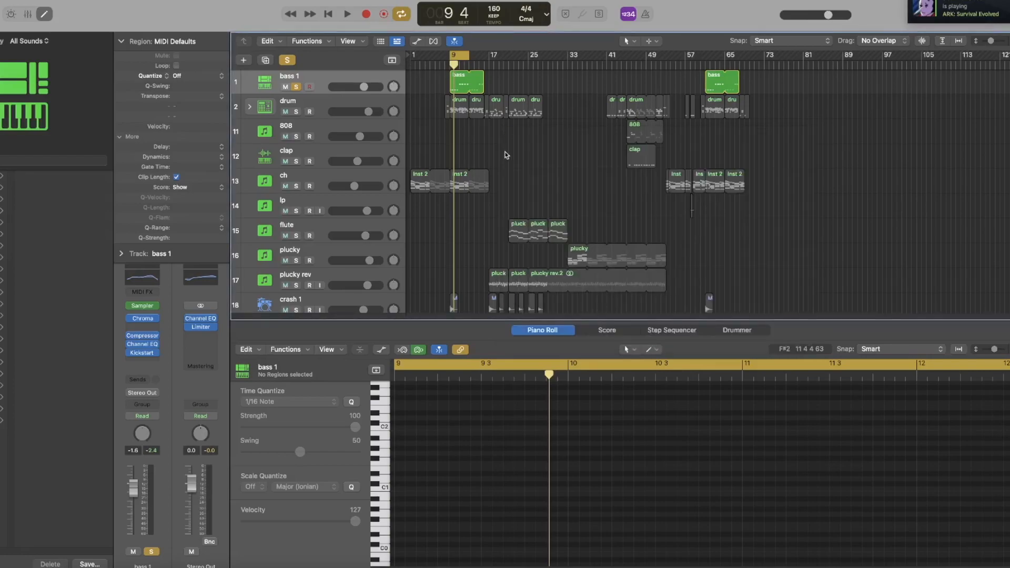
# Step: Switch the solo from bass 1 to the drum track and play its pattern from bar 9
pyautogui.click(315, 107)
pyautogui.click(287, 61)
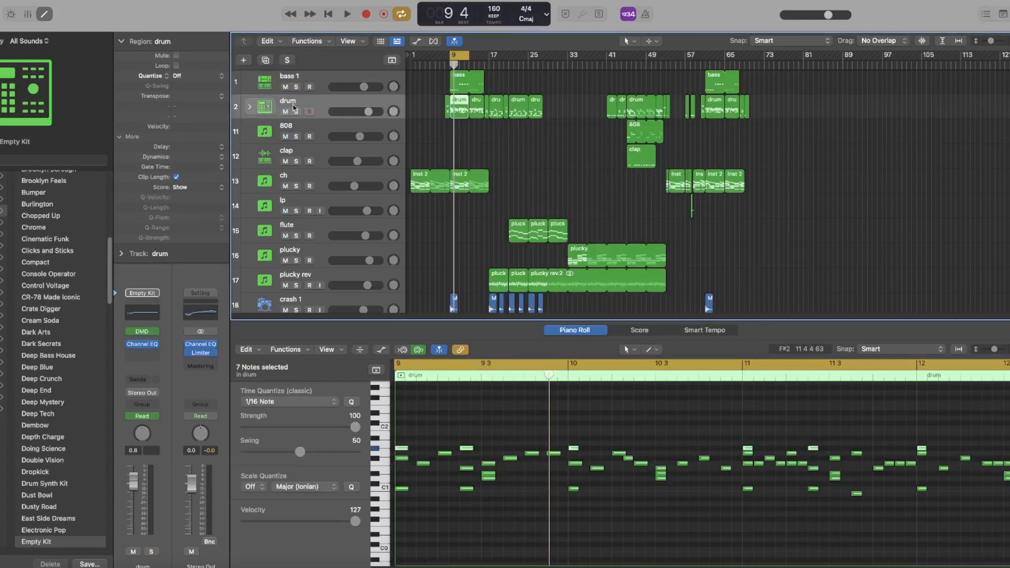
pyautogui.click(296, 111)
pyautogui.click(460, 146)
pyautogui.press('space')
pyautogui.click(454, 105)
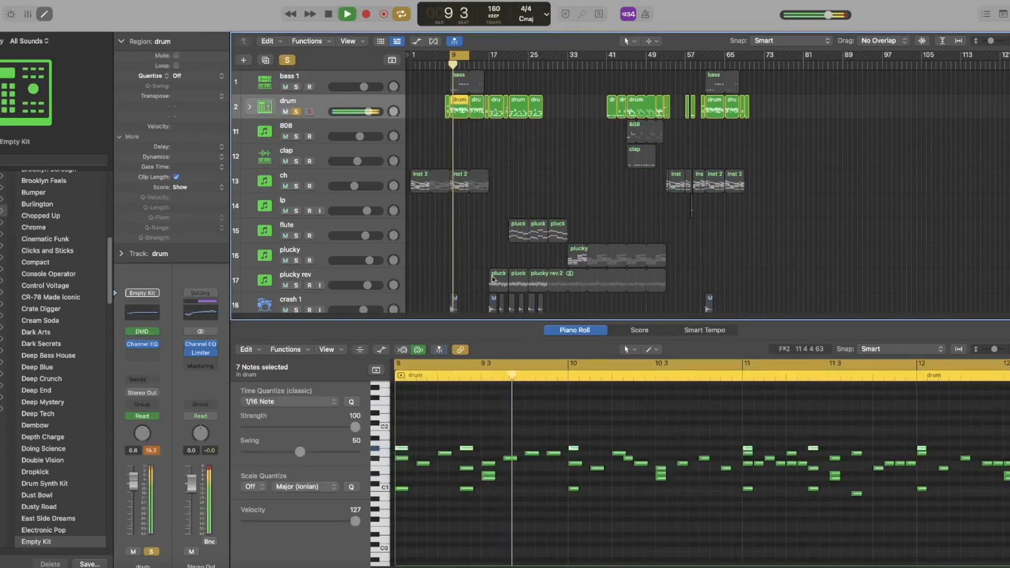
pyautogui.scroll(-2, 500, 541)
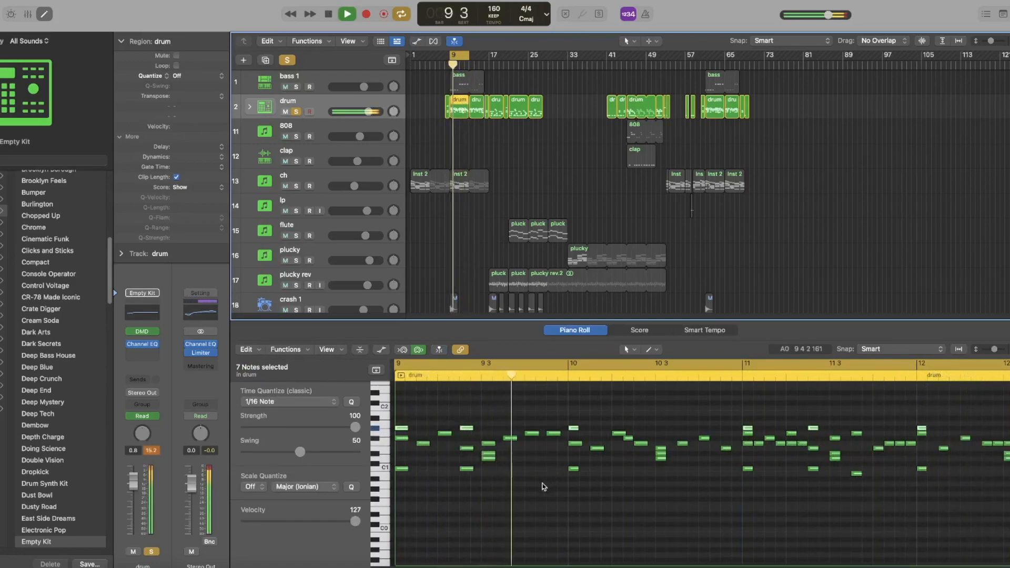
pyautogui.press('space')
# Step: Examine the low kick notes and the stacked hits across bars 9 and 10 of the drum region
pyautogui.click(532, 476)
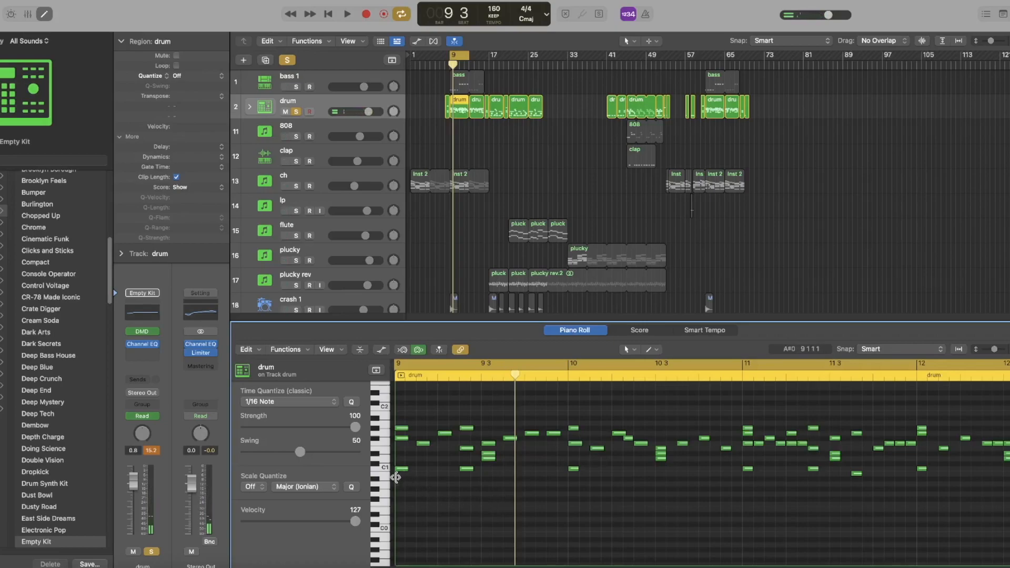
pyautogui.moveTo(401, 479); pyautogui.dragTo(404, 470)
pyautogui.moveTo(464, 487); pyautogui.dragTo(492, 462)
pyautogui.click(492, 477)
pyautogui.moveTo(670, 479); pyautogui.dragTo(658, 447)
pyautogui.click(661, 472)
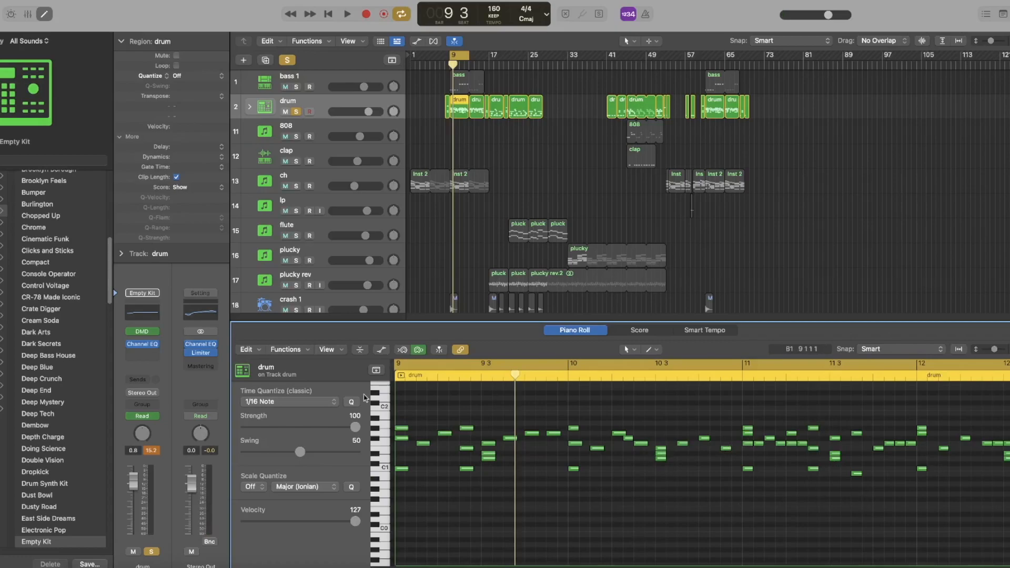
# Step: Open Drum Machine Designer on the drum track and audition the Kick (4) pad and its sample
pyautogui.click(143, 332)
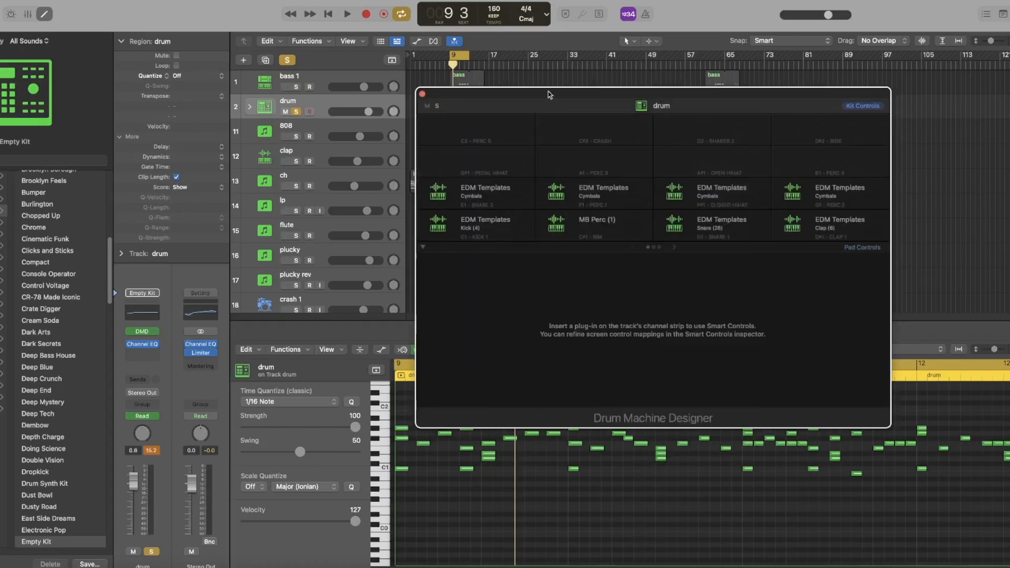
pyautogui.moveTo(539, 96); pyautogui.dragTo(413, 126)
pyautogui.click(309, 255)
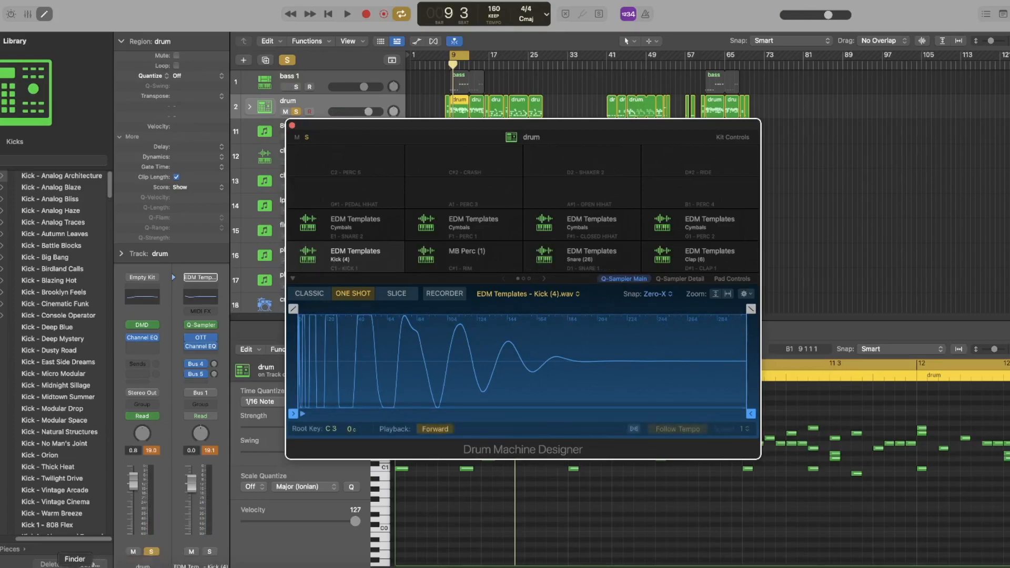
pyautogui.click(308, 257)
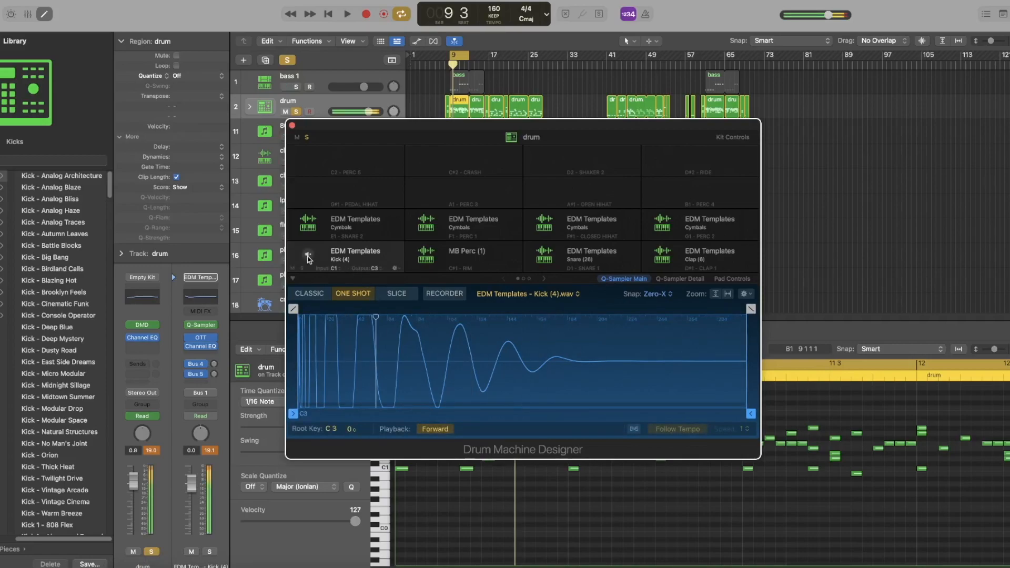
# Step: Review the OTT settings on the Kick (4) channel, close the plug-in and audition the kick again
pyautogui.moveTo(301, 132); pyautogui.dragTo(493, 156)
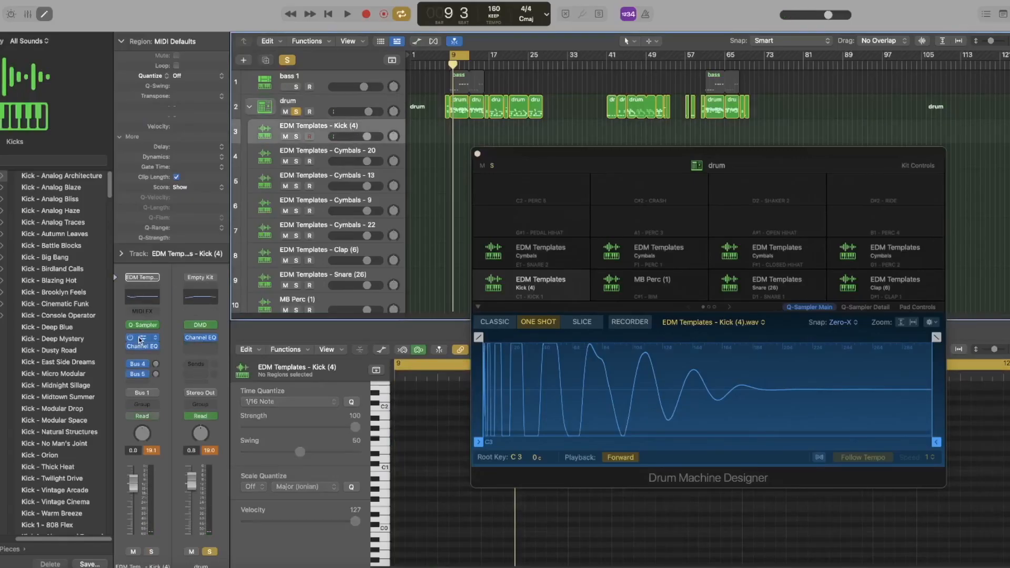
pyautogui.click(141, 340)
pyautogui.moveTo(362, 122); pyautogui.dragTo(349, 104)
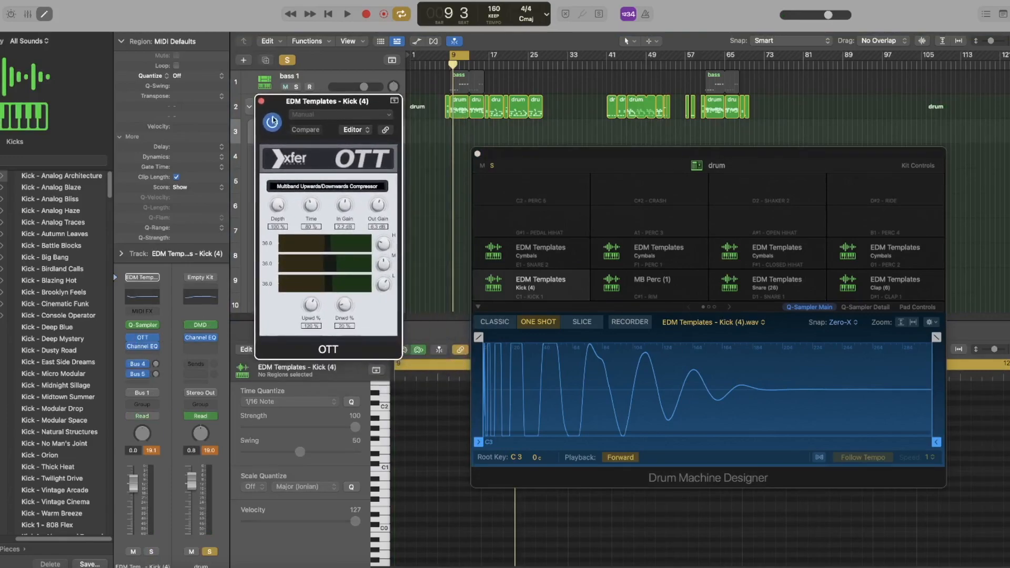
pyautogui.click(261, 102)
pyautogui.click(494, 285)
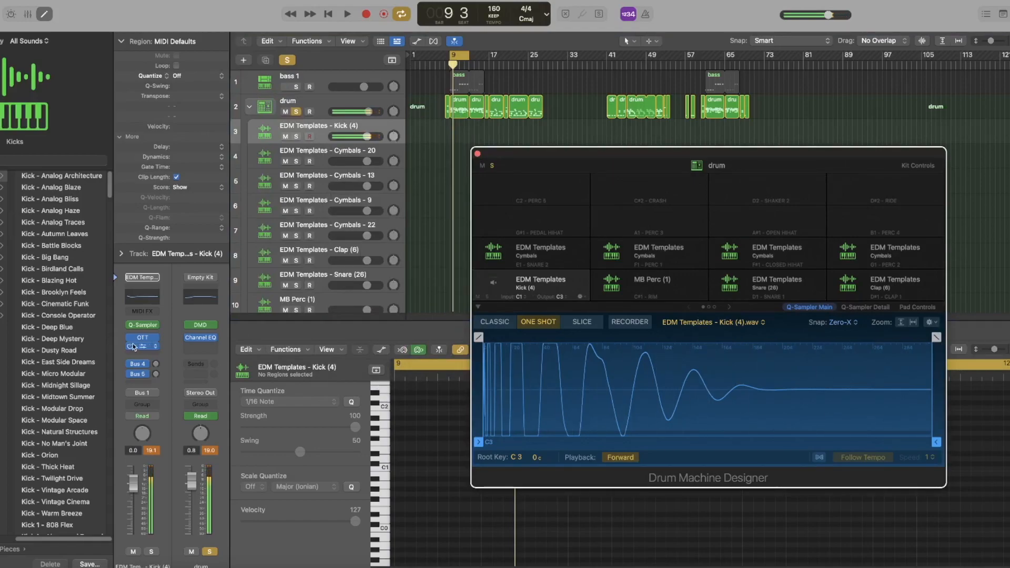
# Step: Review the Channel EQ curve on the Kick (4) channel and close it
pyautogui.click(141, 346)
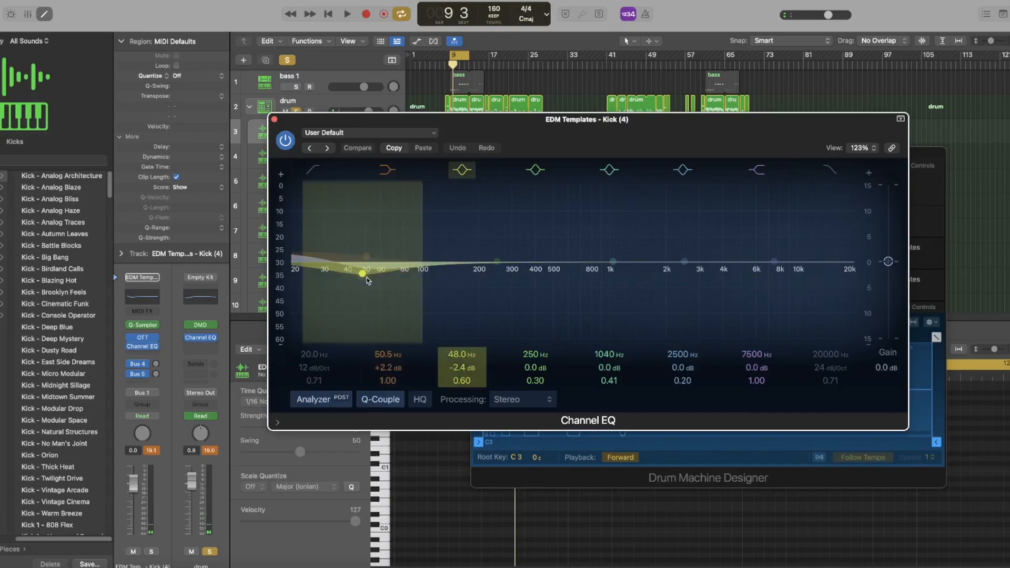
pyautogui.click(275, 120)
pyautogui.moveTo(498, 159); pyautogui.dragTo(431, 158)
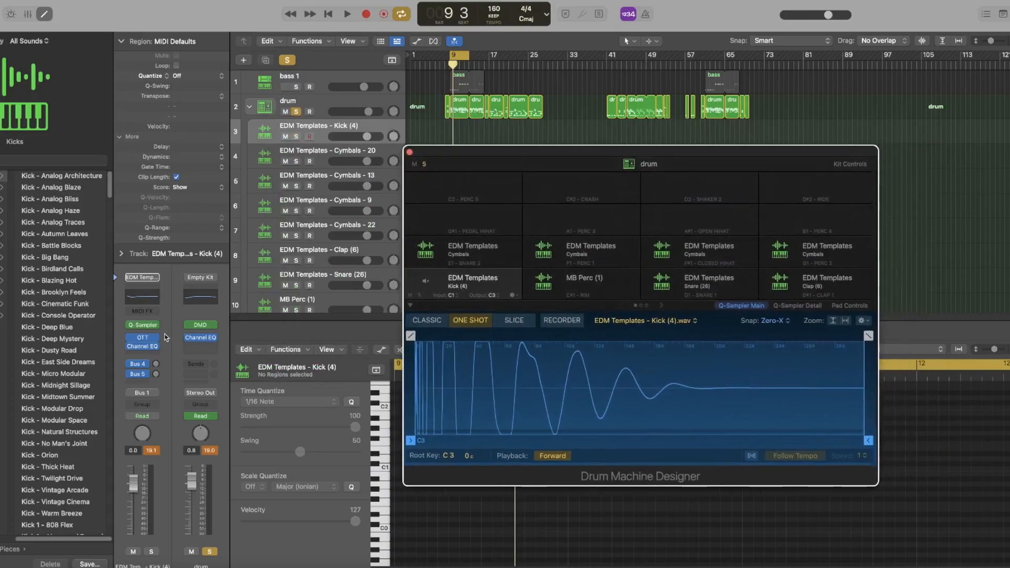
# Step: Audition the MB Perc (1), Snare (26), Clap (6) and cymbal pads, and close Drum Machine Designer
pyautogui.click(543, 283)
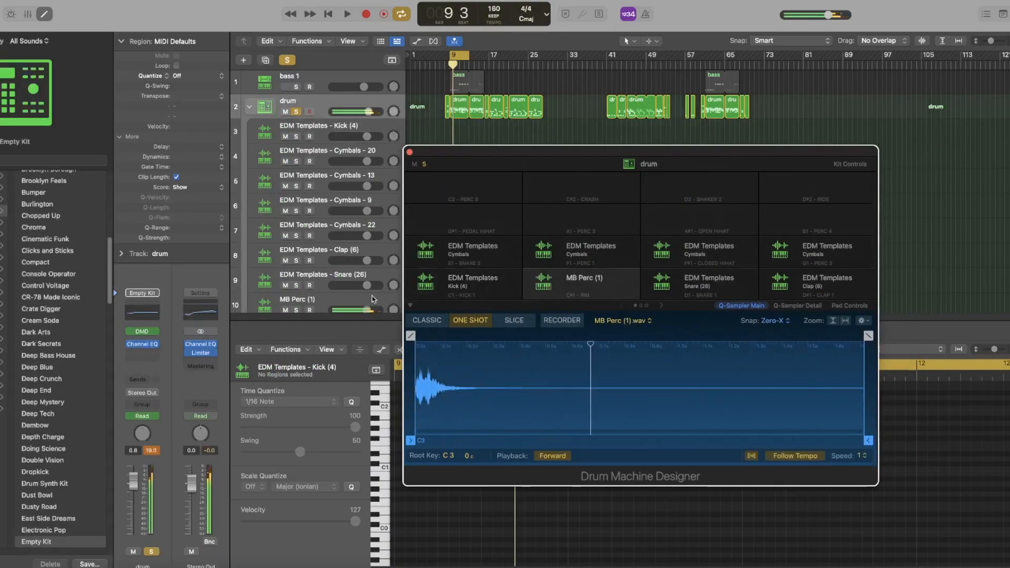
pyautogui.click(664, 287)
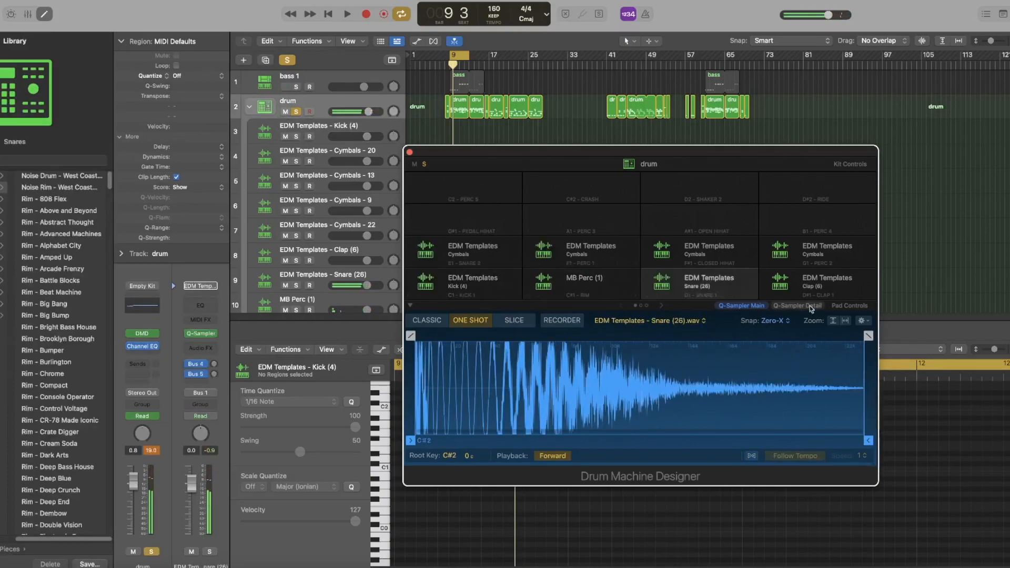
pyautogui.click(783, 284)
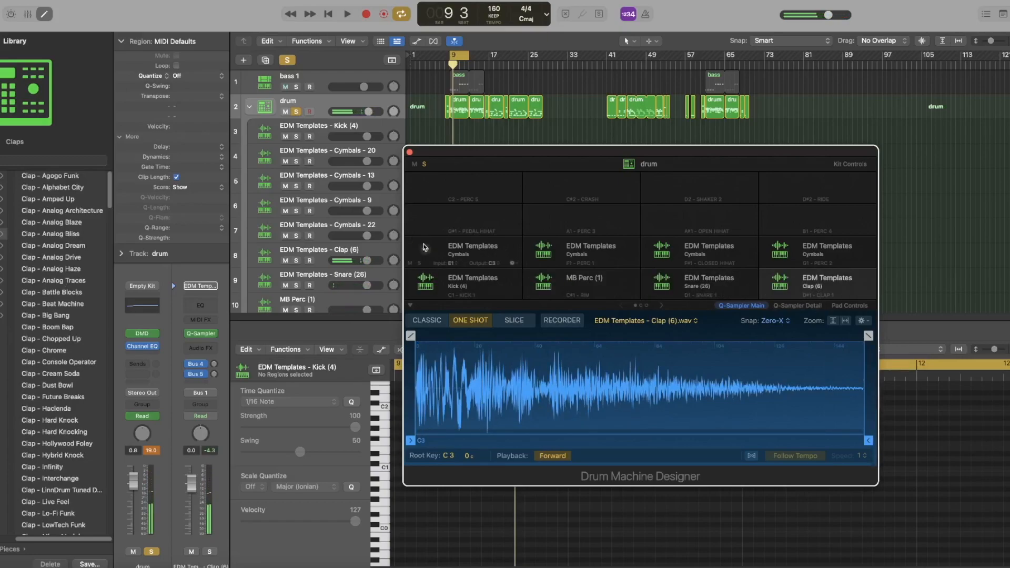
pyautogui.click(427, 247)
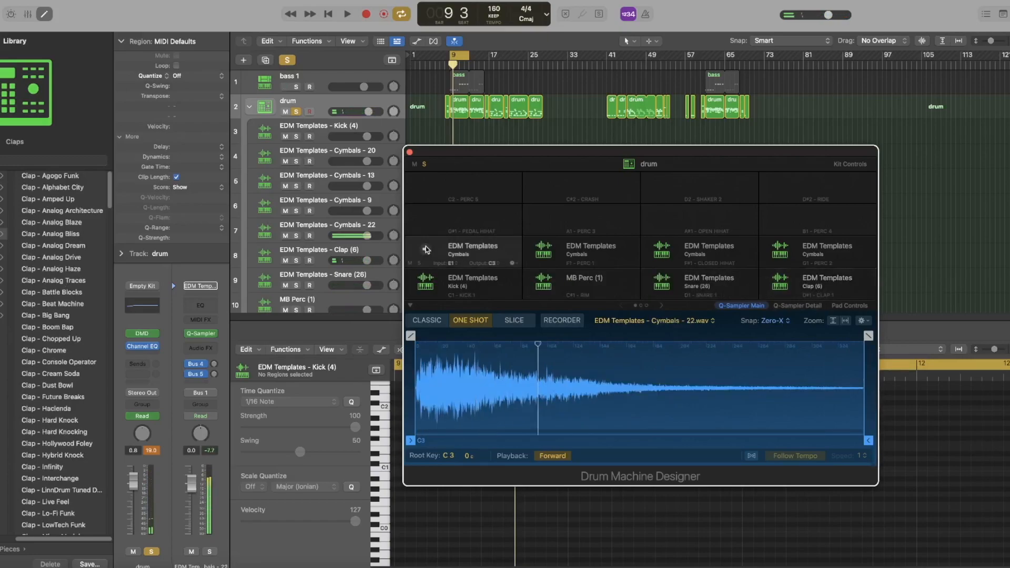
pyautogui.click(543, 252)
pyautogui.click(661, 249)
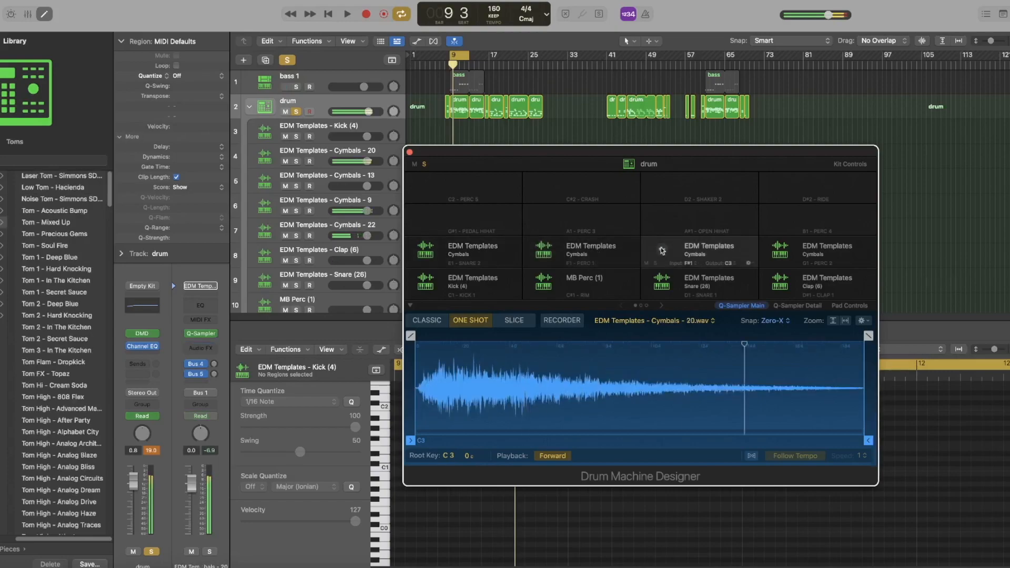
pyautogui.click(581, 218)
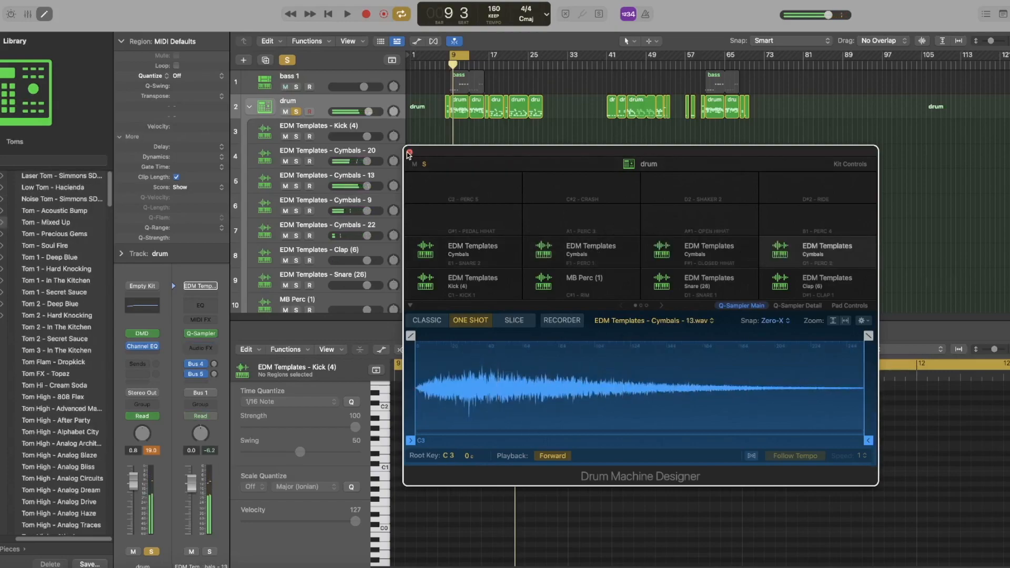
pyautogui.click(409, 153)
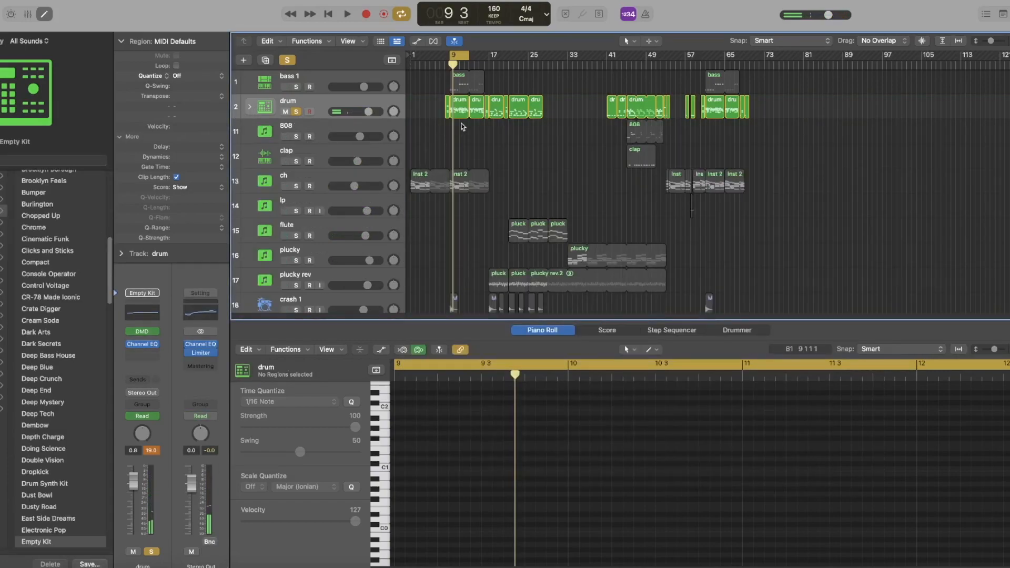
# Step: Open the drum region at bar 9 and audition and examine its percussion and cymbal notes through that bar
pyautogui.click(460, 111)
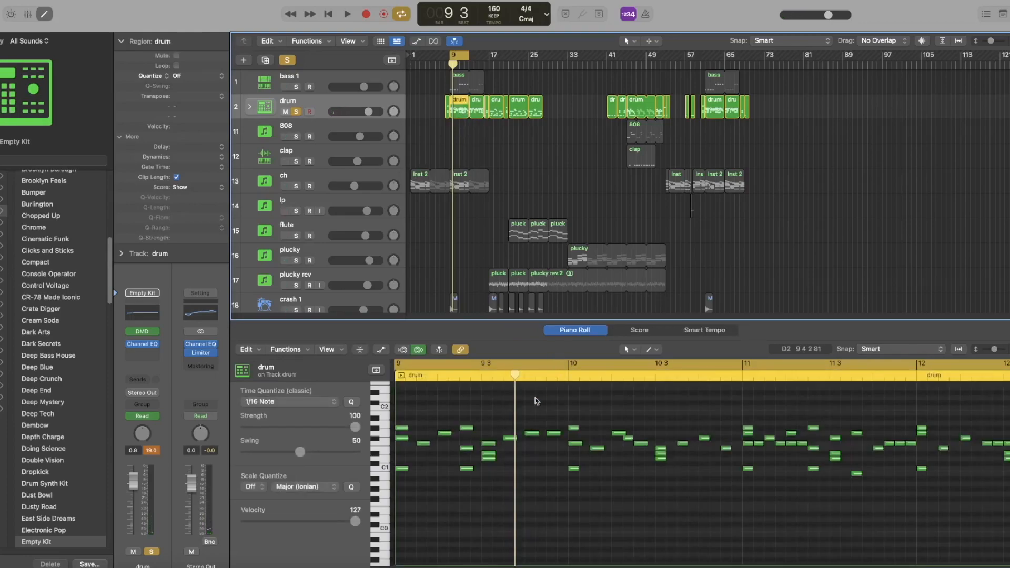
pyautogui.click(402, 438)
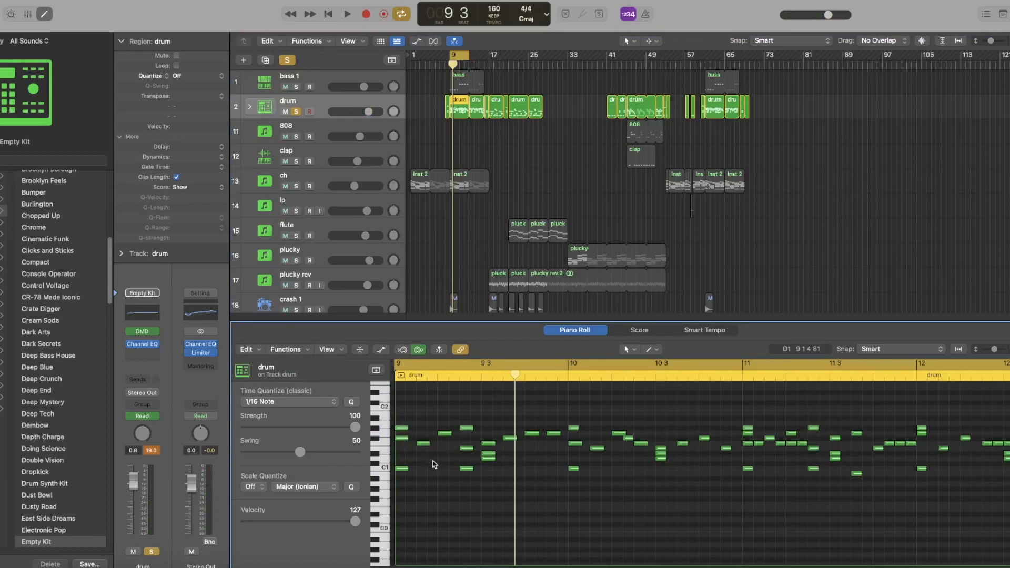
pyautogui.click(467, 448)
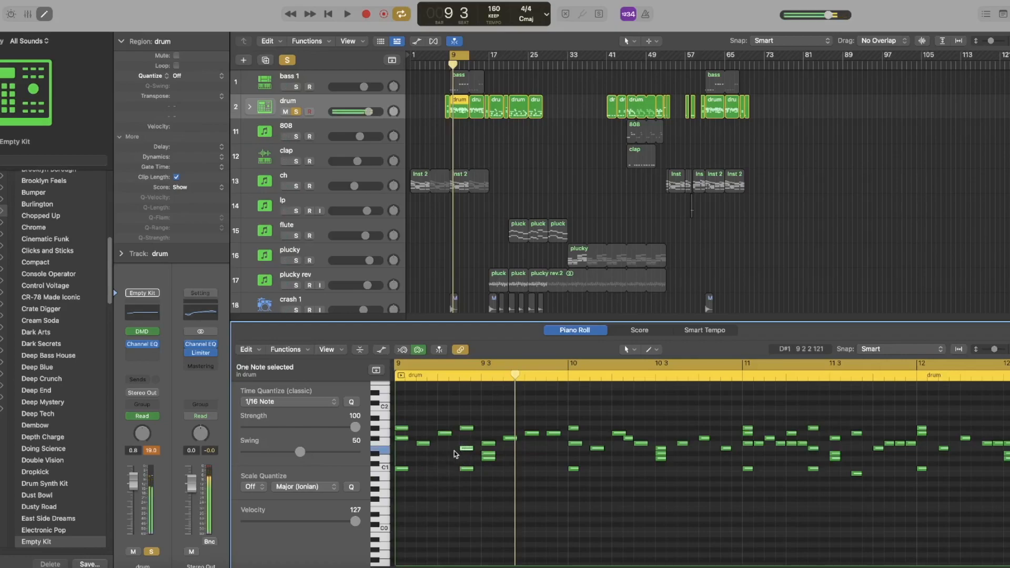
pyautogui.press('Left')
pyautogui.click(456, 449)
pyautogui.click(466, 448)
pyautogui.click(488, 445)
pyautogui.click(514, 453)
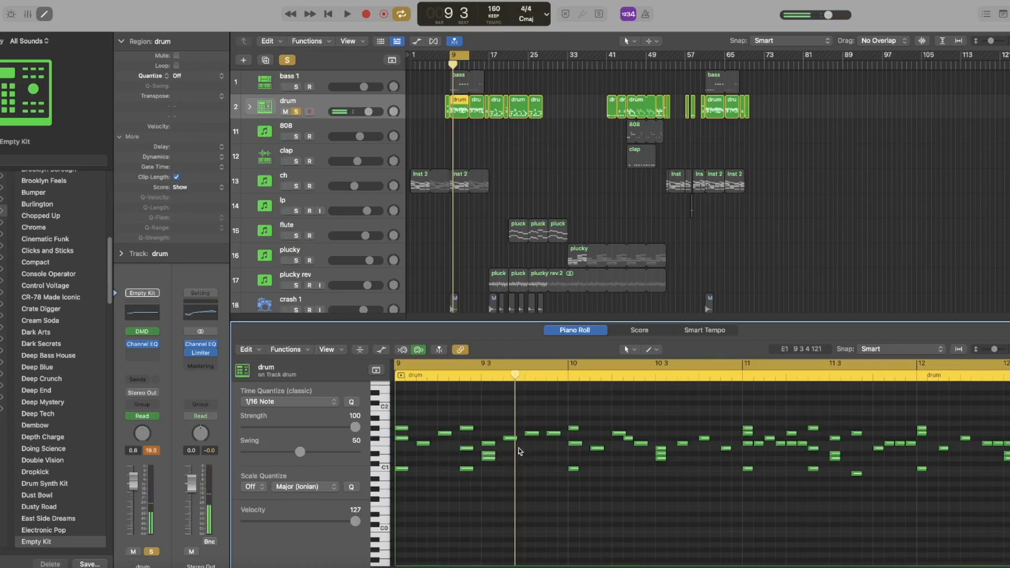
pyautogui.moveTo(516, 447); pyautogui.dragTo(558, 429)
pyautogui.click(560, 457)
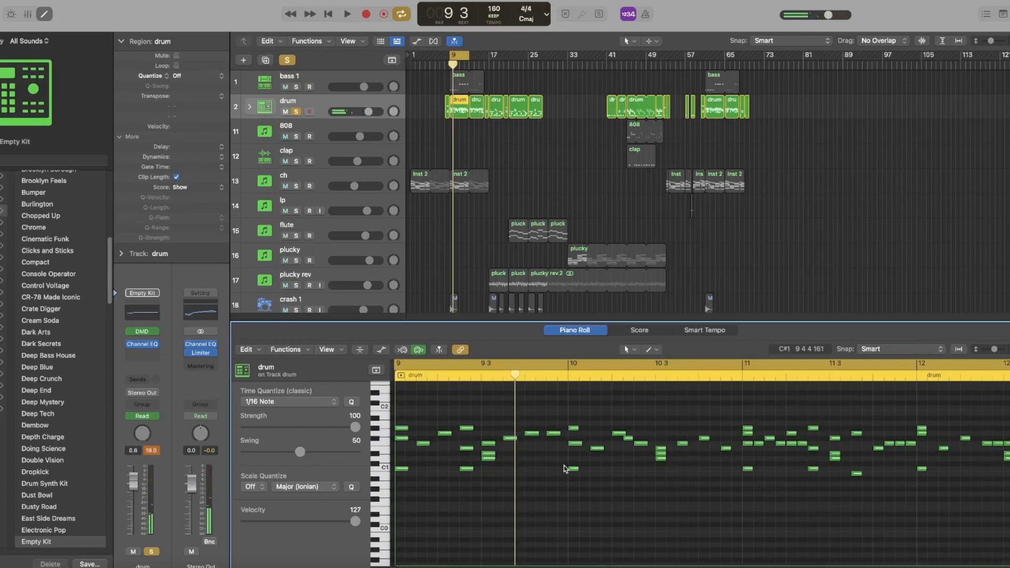
# Step: Examine the repeated cymbal notes in bar 11 of the drum region
pyautogui.moveTo(744, 457); pyautogui.dragTo(799, 445)
pyautogui.click(759, 444)
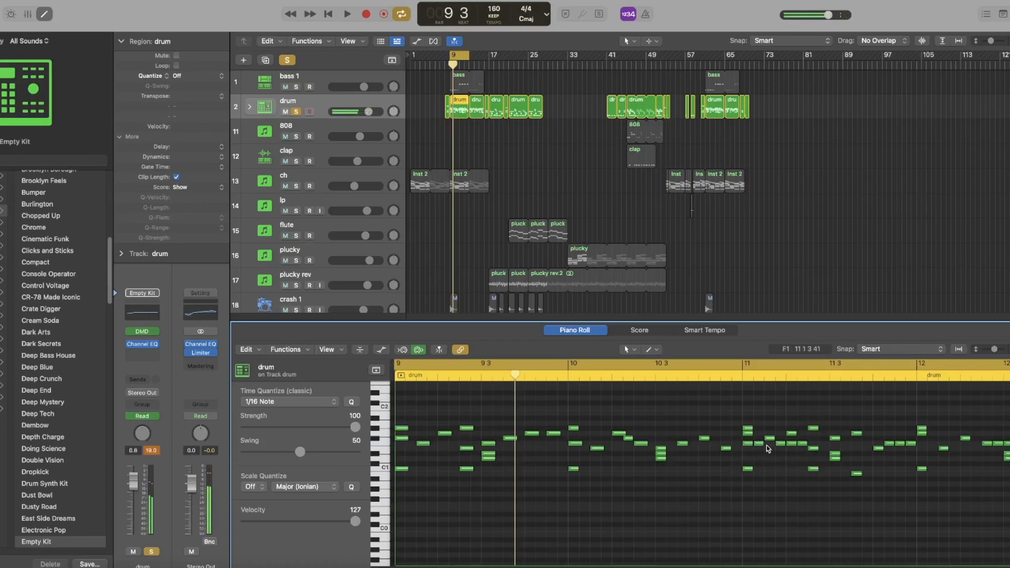
pyautogui.click(799, 484)
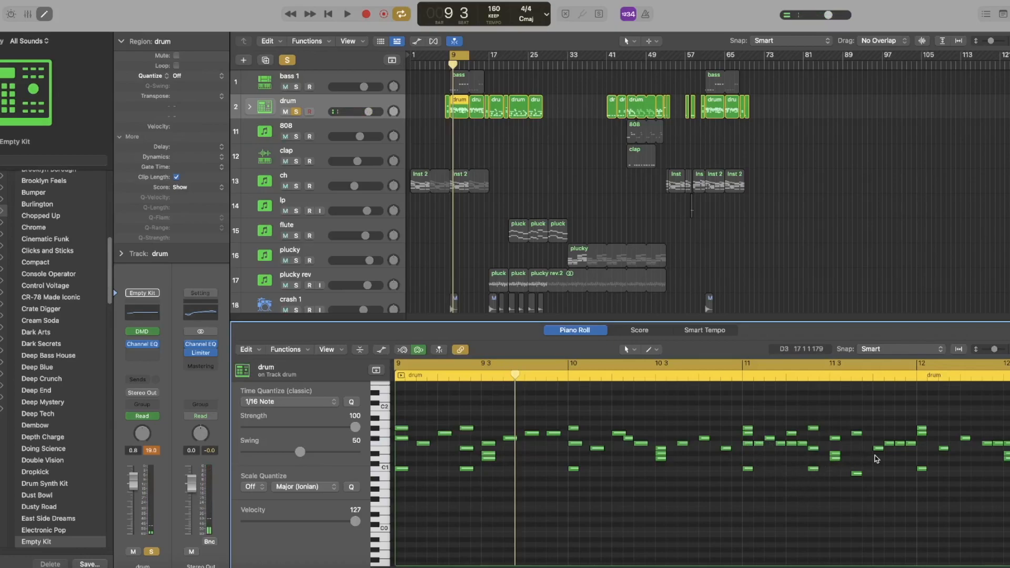
pyautogui.moveTo(884, 453); pyautogui.dragTo(922, 441)
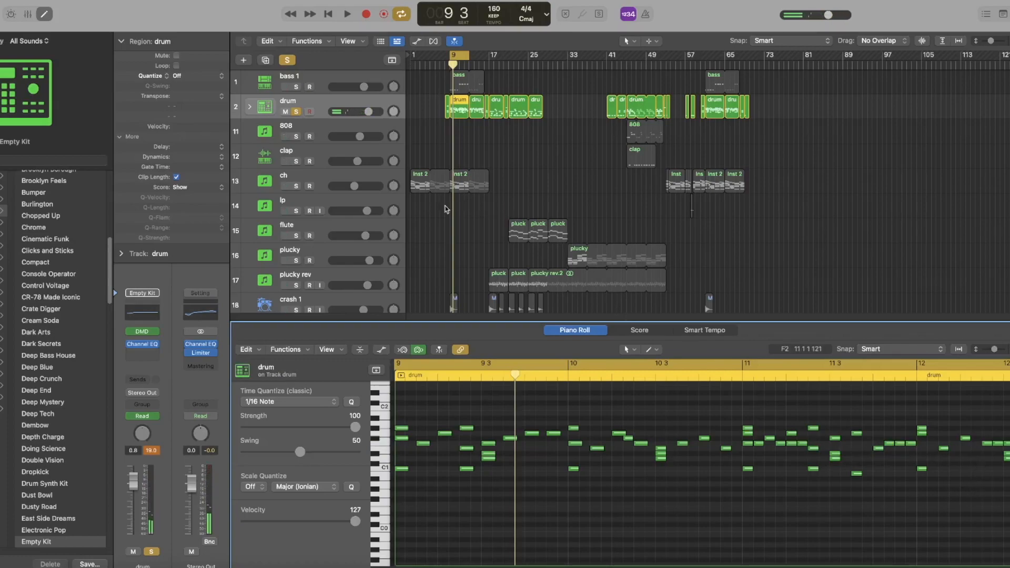
# Step: Clear the drum track's solo and solo the ch track
pyautogui.click(288, 60)
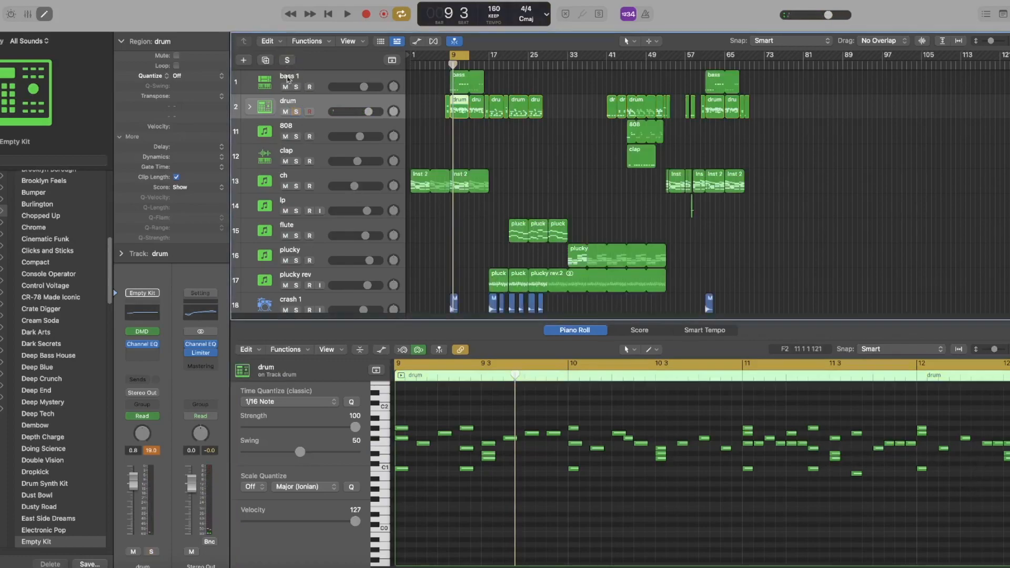
pyautogui.scroll(-3, 409, 216)
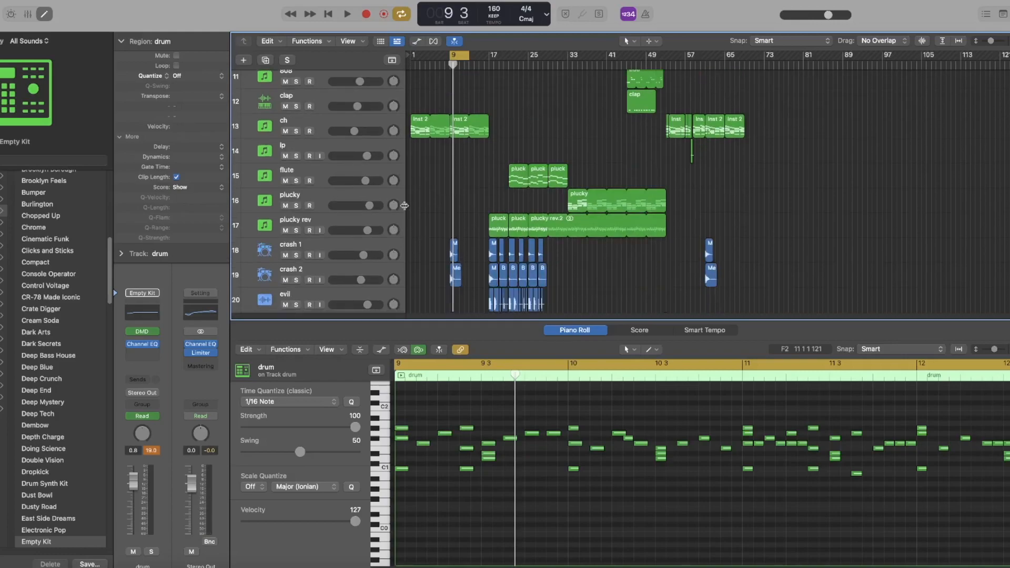
pyautogui.click(303, 131)
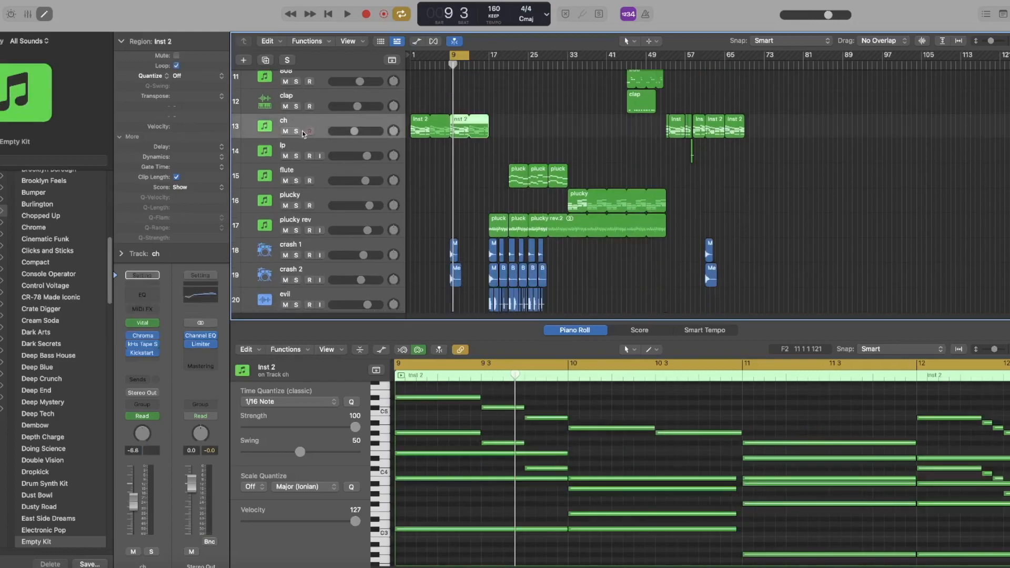
pyautogui.click(296, 131)
# Step: Play the soloed ch track, examine its Kickstart 2 effect during playback, and close the plug-in
pyautogui.press('space')
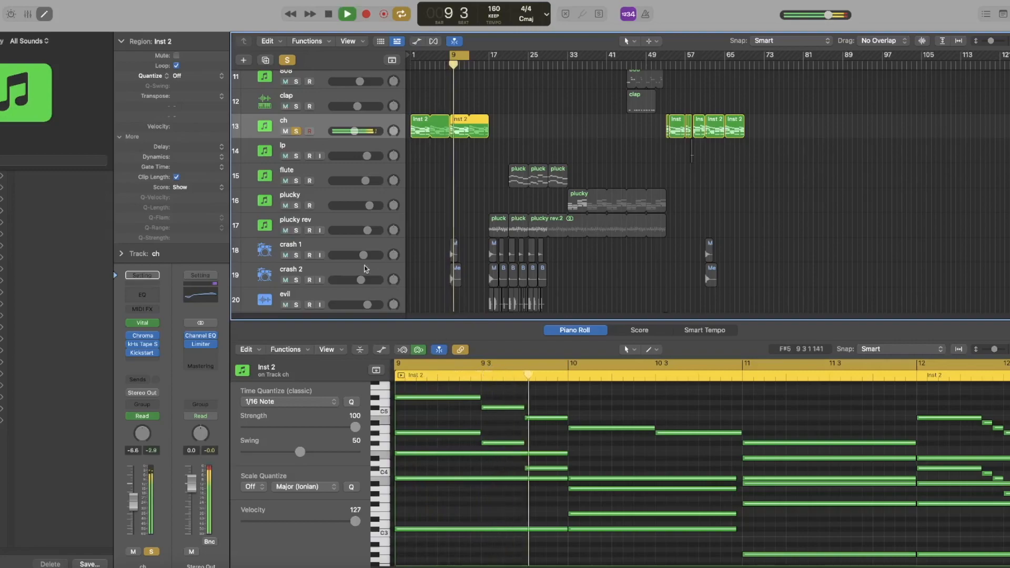
pyautogui.click(142, 353)
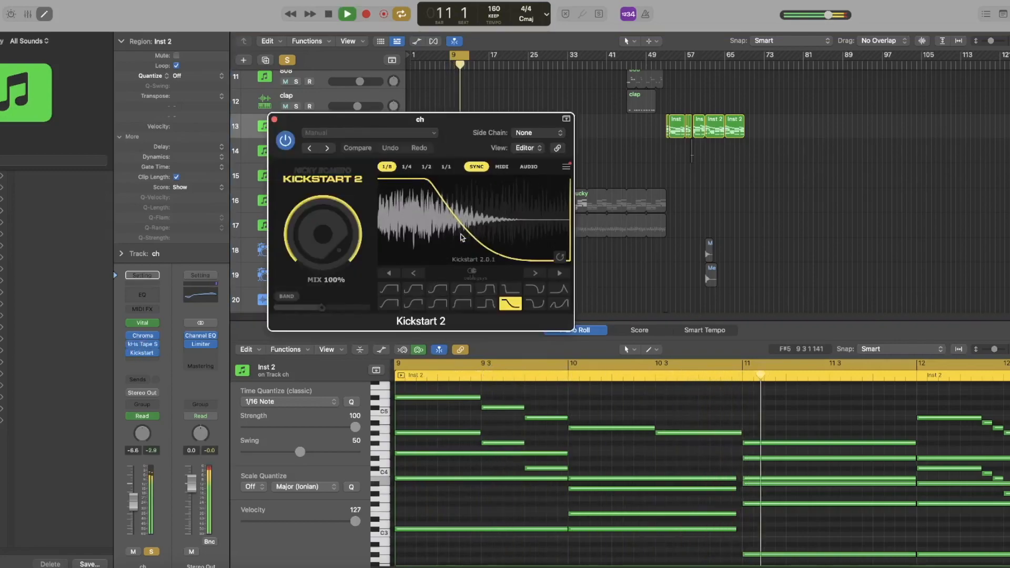
pyautogui.press('space')
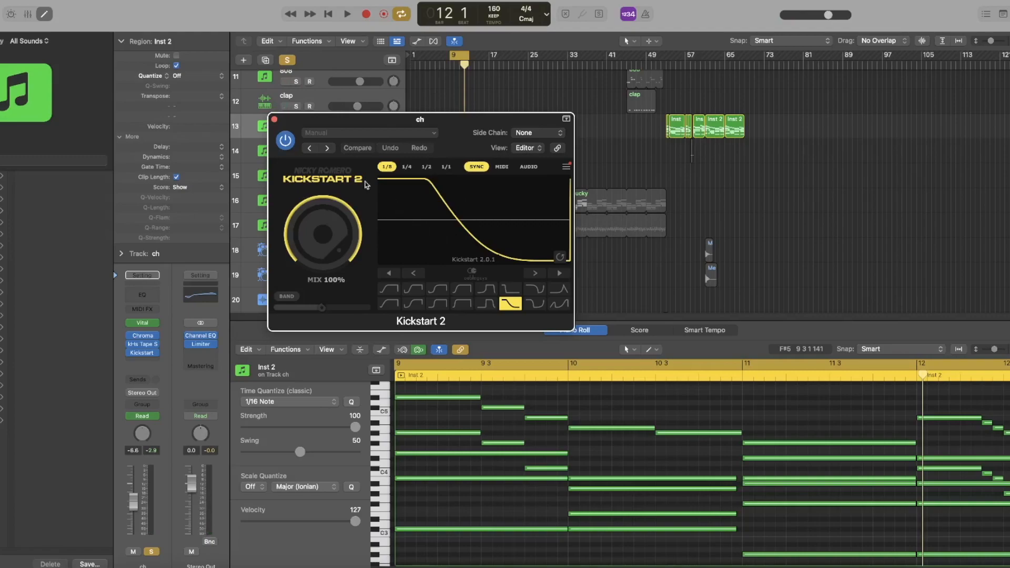
pyautogui.moveTo(296, 125); pyautogui.dragTo(619, 223)
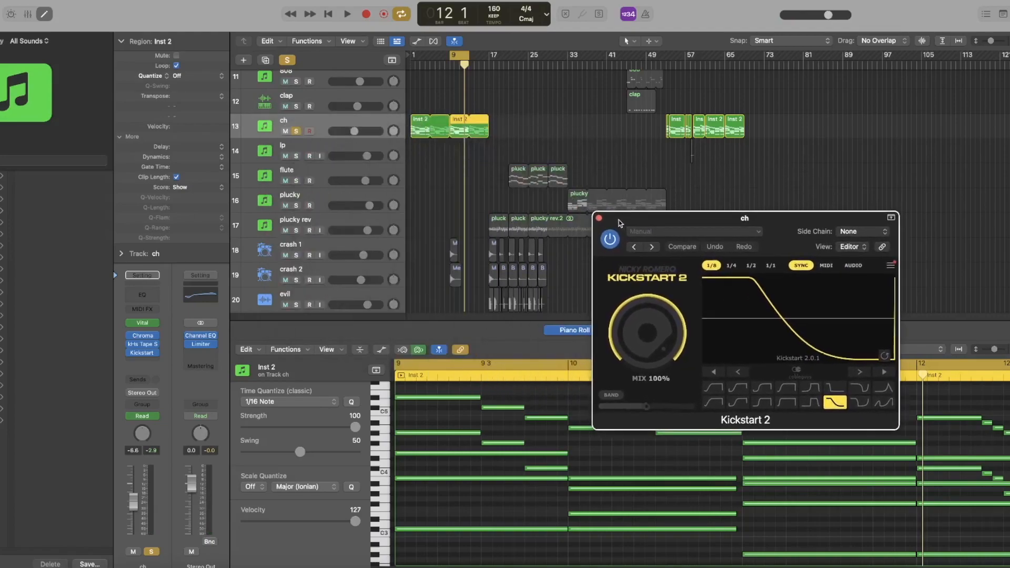
pyautogui.click(599, 217)
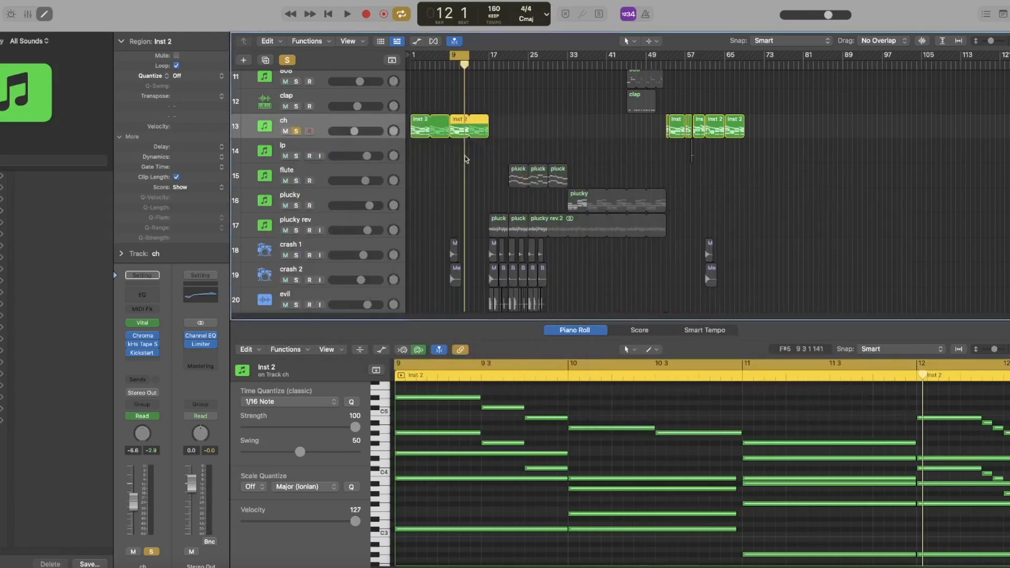
# Step: Clear the ch solo, select the two crash regions at bar 9, audition crash 1 and crash 2 soloed, and clear the solos
pyautogui.click(287, 60)
pyautogui.moveTo(438, 279); pyautogui.dragTo(454, 253)
pyautogui.click(289, 256)
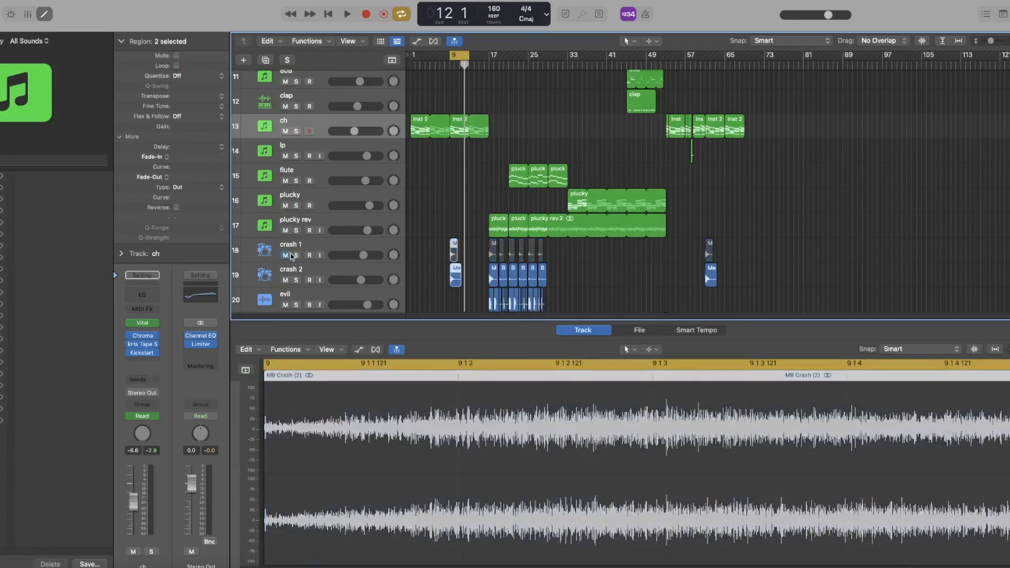
pyautogui.click(287, 256)
pyautogui.click(296, 256)
pyautogui.click(294, 280)
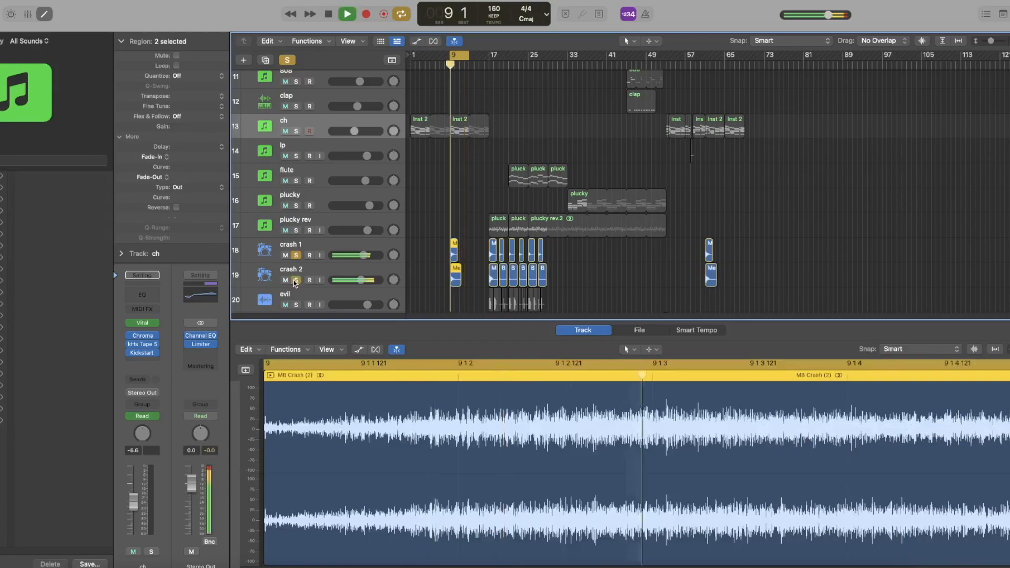
pyautogui.click(288, 60)
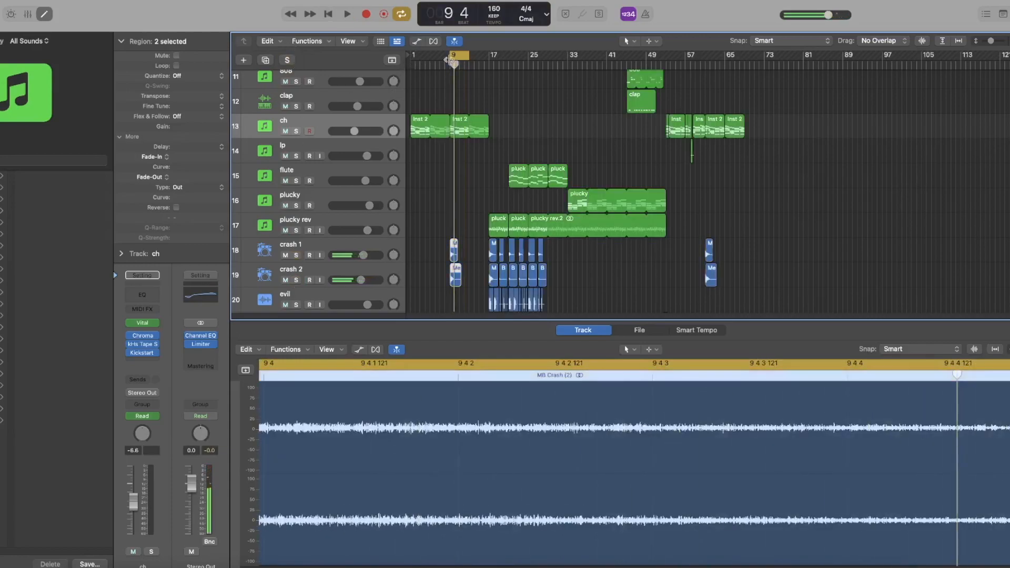
# Step: Turn off cycle playback and play the full mix from shortly before bar 17 into bar 17
pyautogui.press('c')
pyautogui.scroll(2, 472, 120)
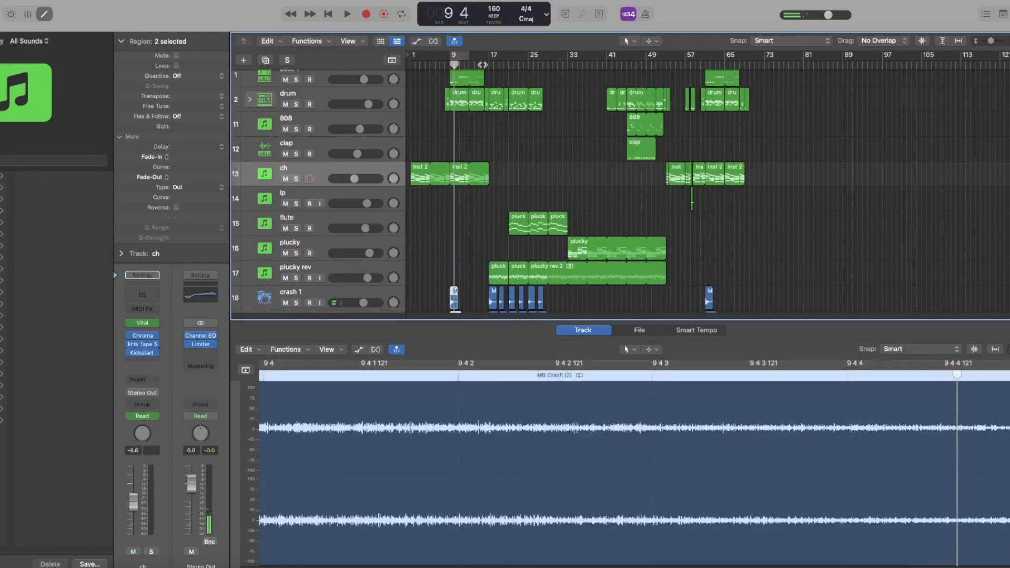
pyautogui.click(484, 65)
pyautogui.press('space')
pyautogui.click(474, 143)
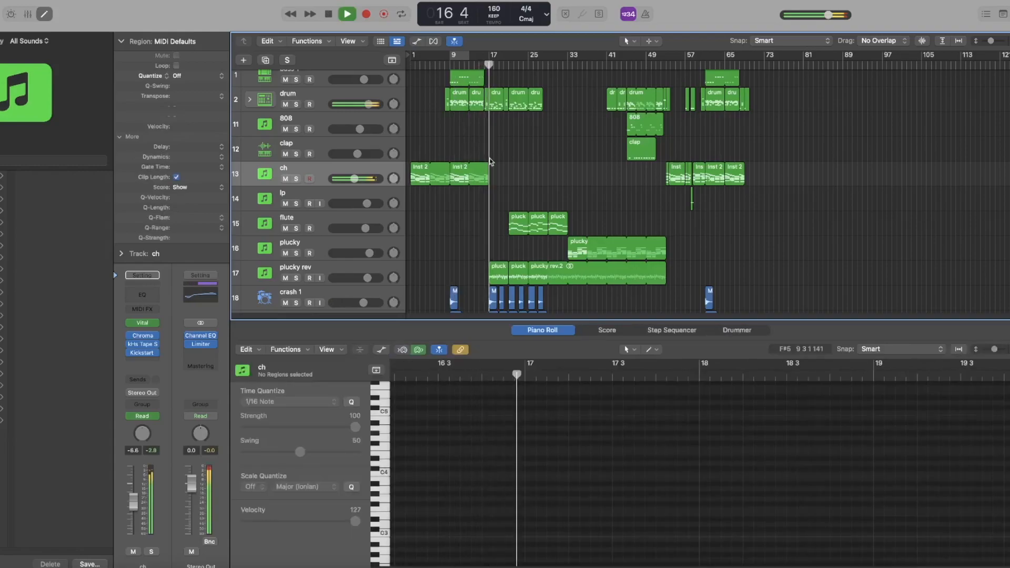
pyautogui.press('space')
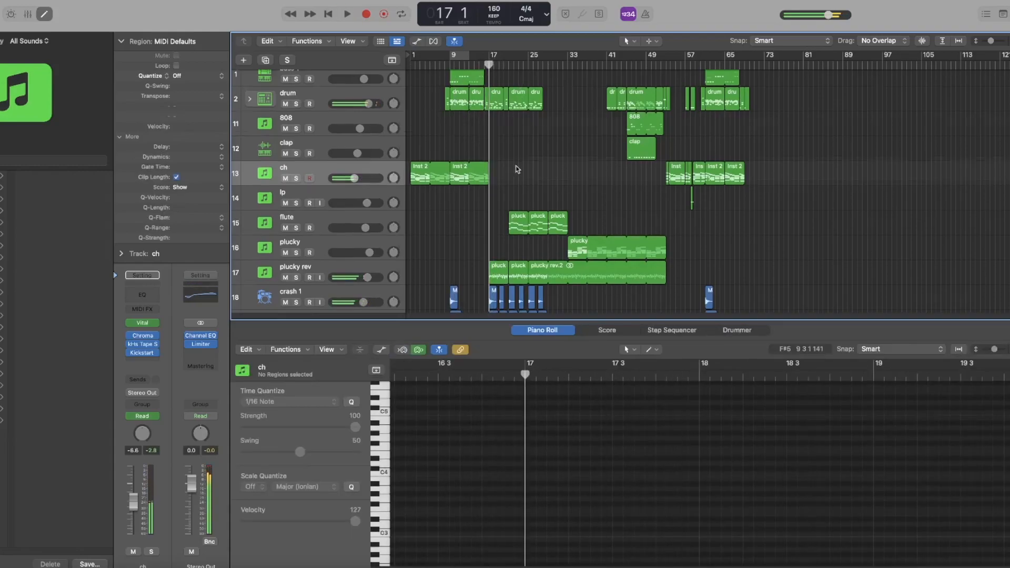
# Step: Open the drum region at bar 17, solo the drum track, and audition the region up to bar 20
pyautogui.scroll(-4, 517, 169)
pyautogui.moveTo(1007, 41); pyautogui.dragTo(1009, 40)
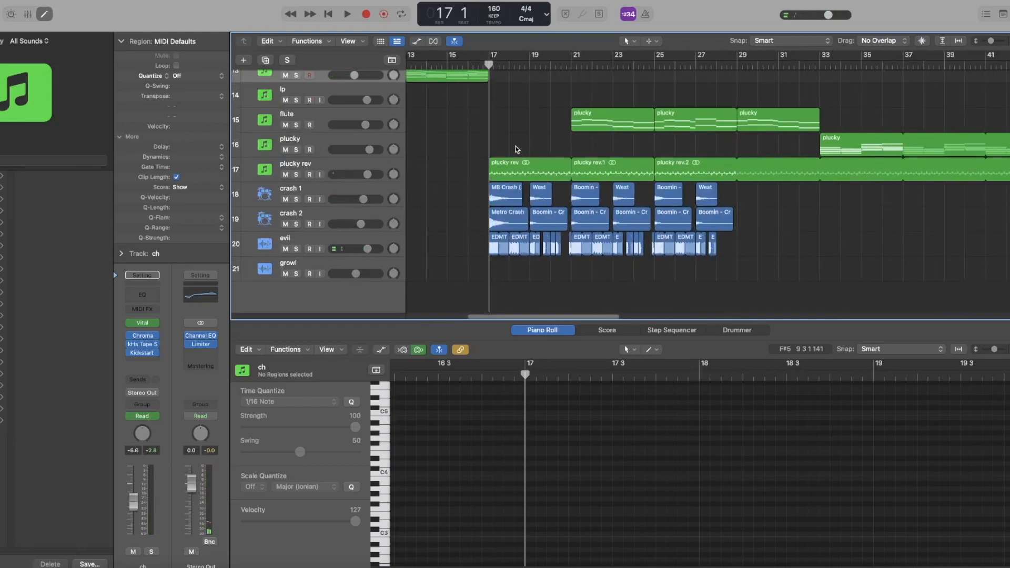
pyautogui.scroll(5, 525, 135)
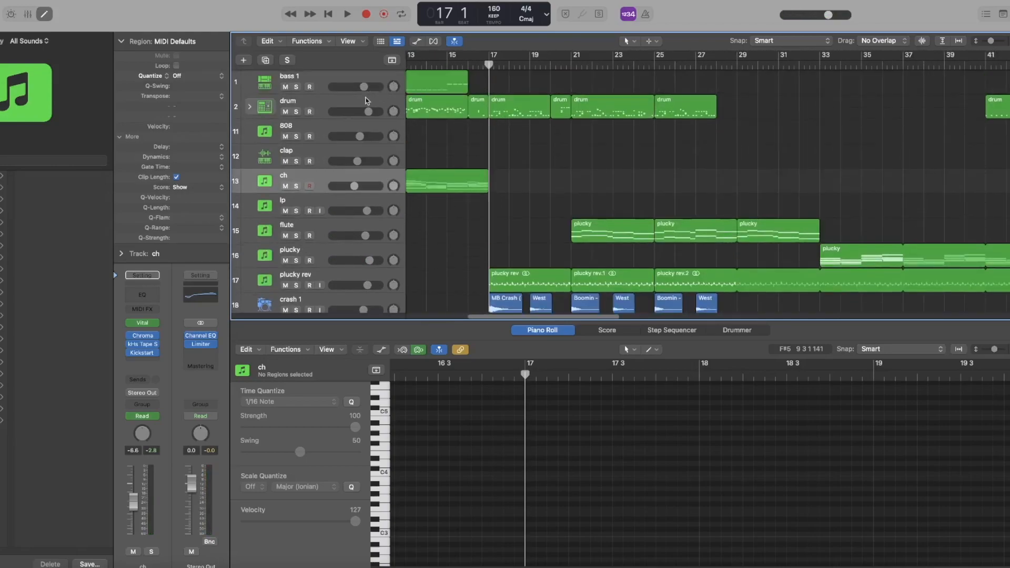
pyautogui.click(367, 101)
pyautogui.click(501, 150)
pyautogui.click(520, 117)
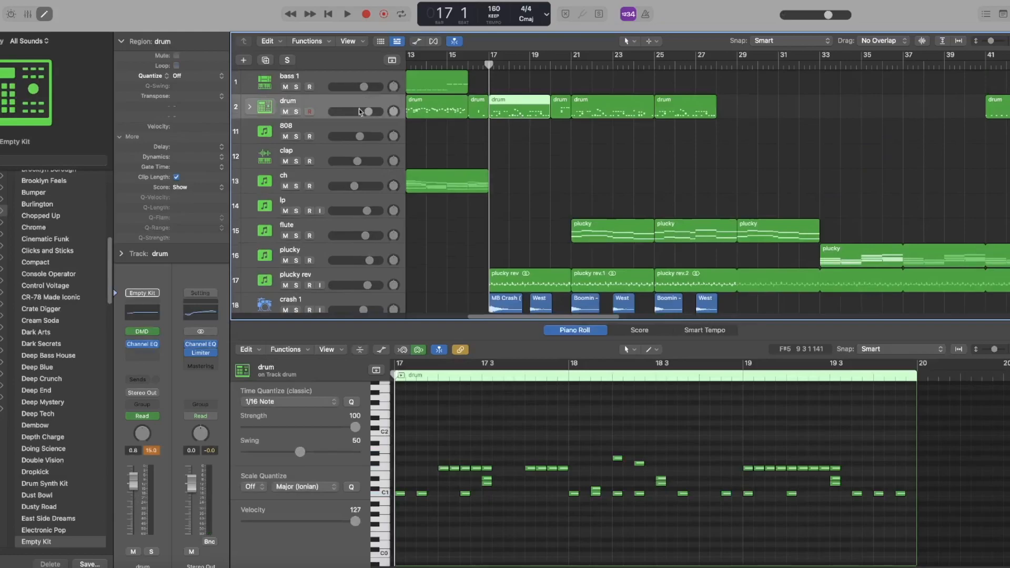
pyautogui.click(296, 112)
pyautogui.press('space')
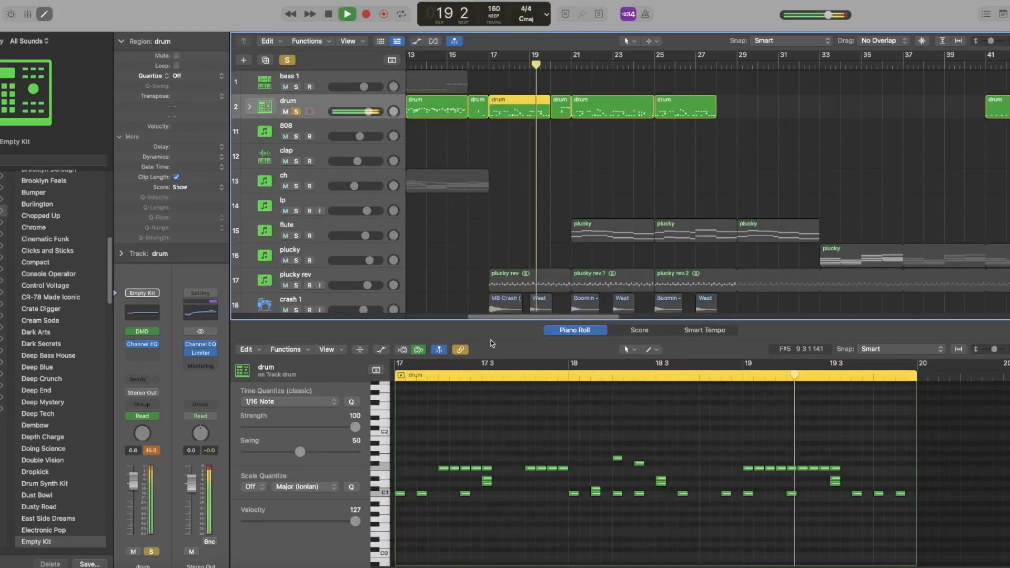
pyautogui.press('space')
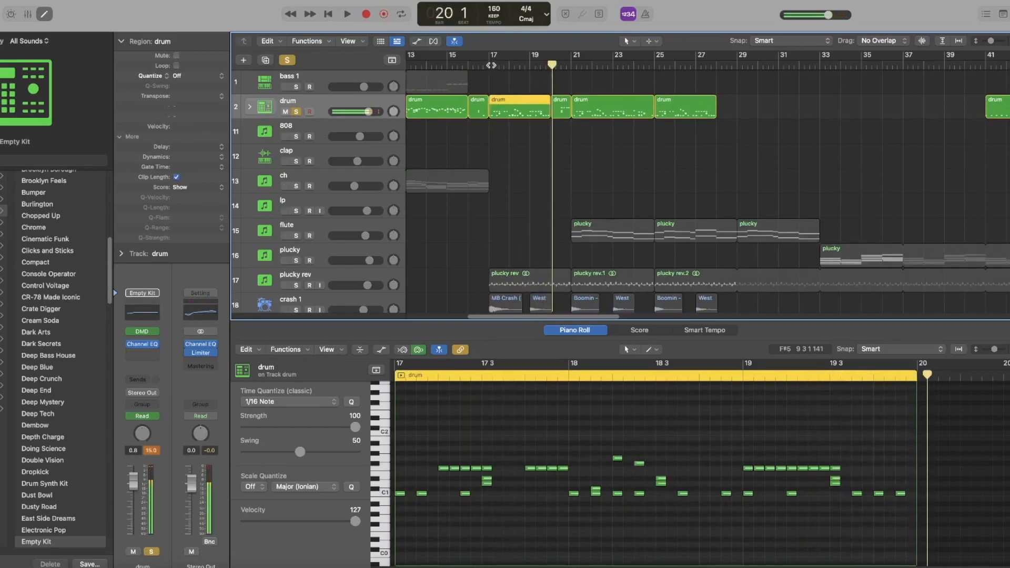
# Step: Replay the drum region from bar 17 and examine its percussion notes around the start of bar 18
pyautogui.click(532, 142)
pyautogui.click(523, 117)
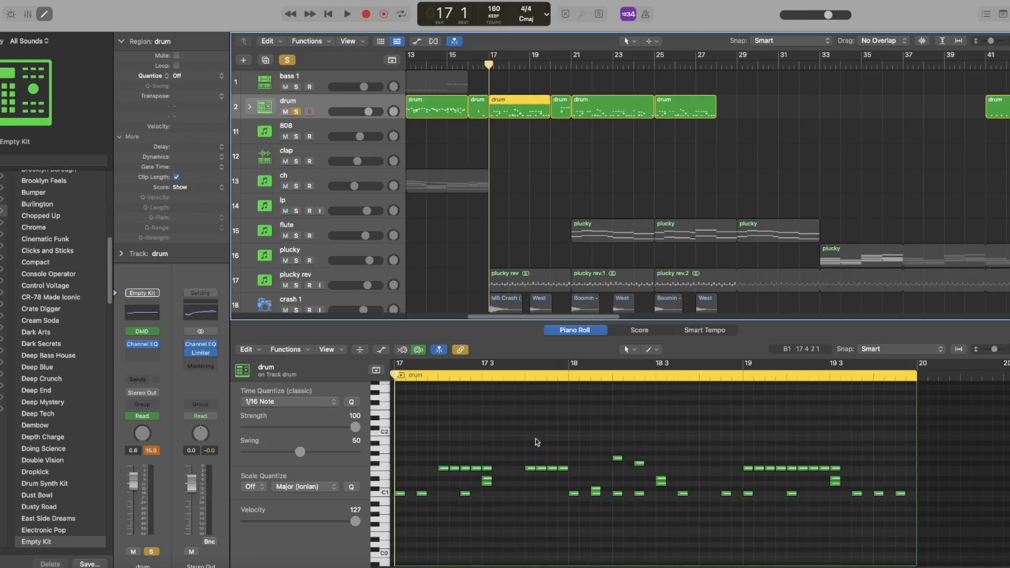
pyautogui.press('space')
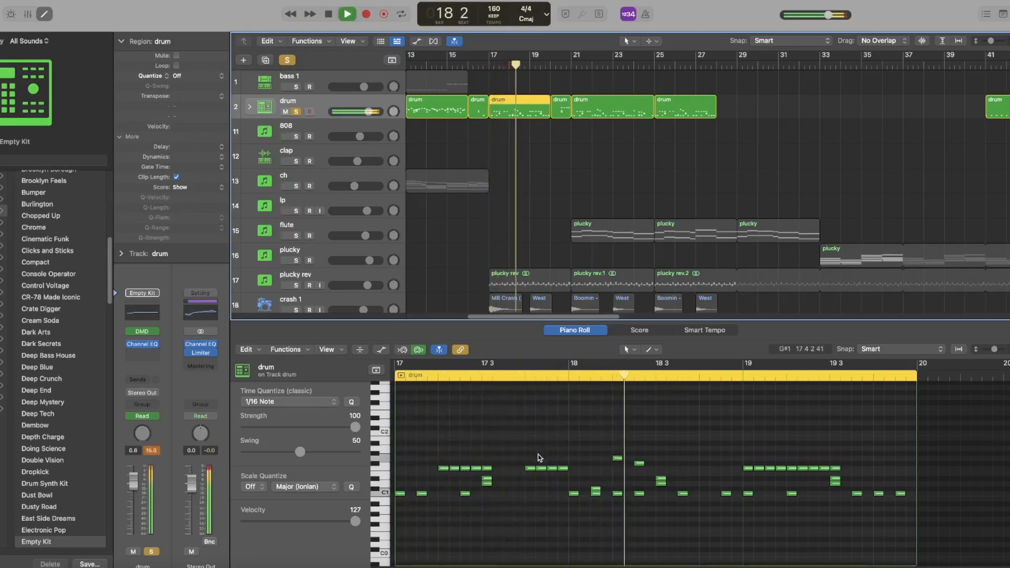
pyautogui.press('space')
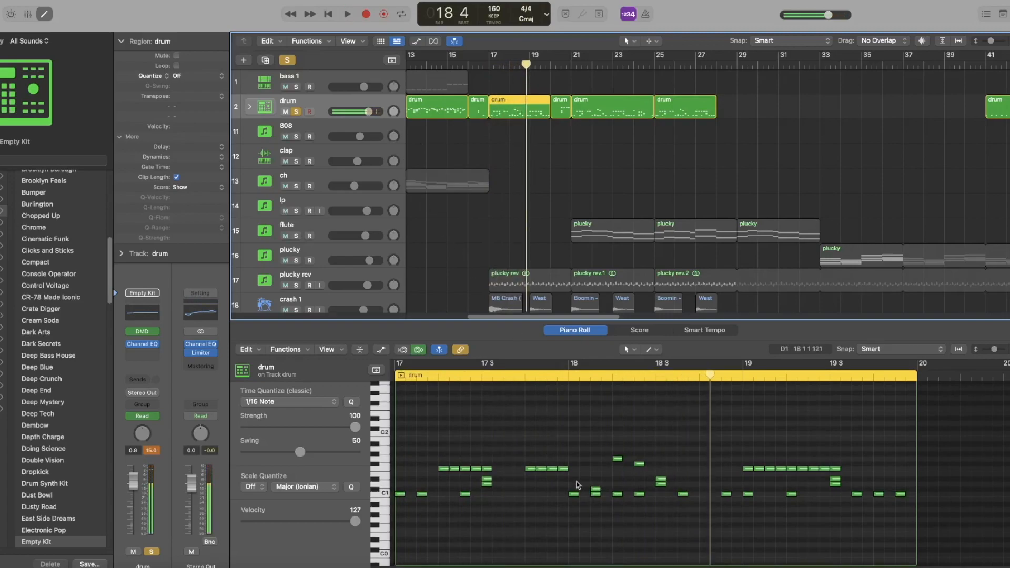
pyautogui.moveTo(589, 470); pyautogui.dragTo(595, 486)
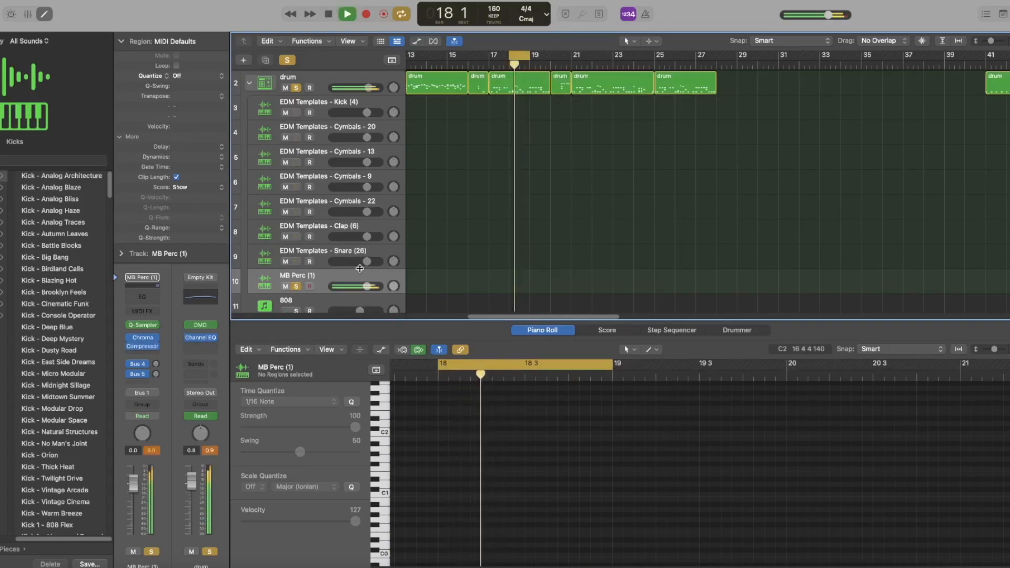
# Step: Audition the soloed MB Perc (1) track looped over bar 18
pyautogui.press('space')
pyautogui.press('space')
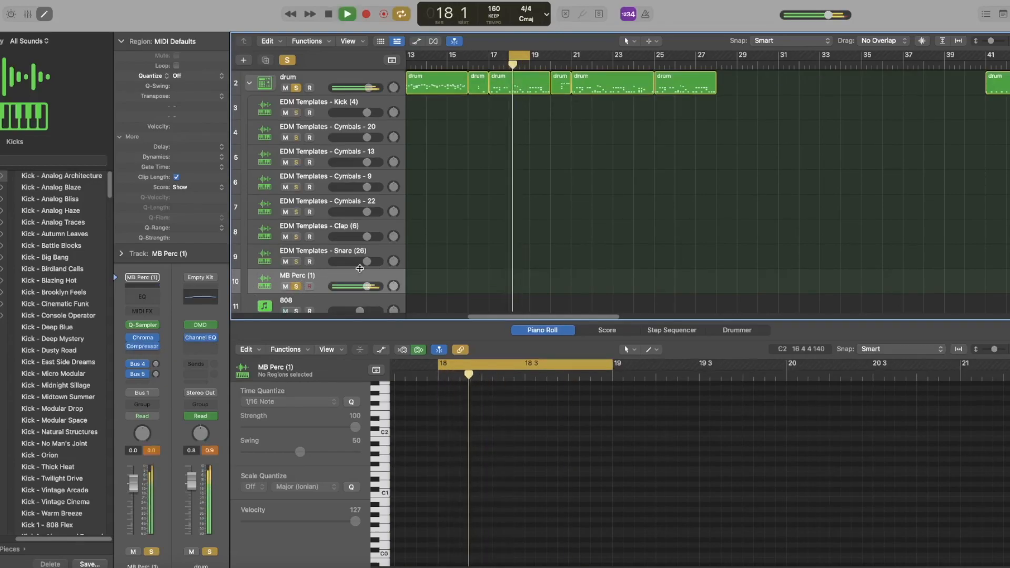
pyautogui.press('space')
# Step: Examine MB Perc (1)'s sample in Quick Sampler, audition it with Chroma and Compressor bypassed, and close the sampler
pyautogui.moveTo(126, 340)
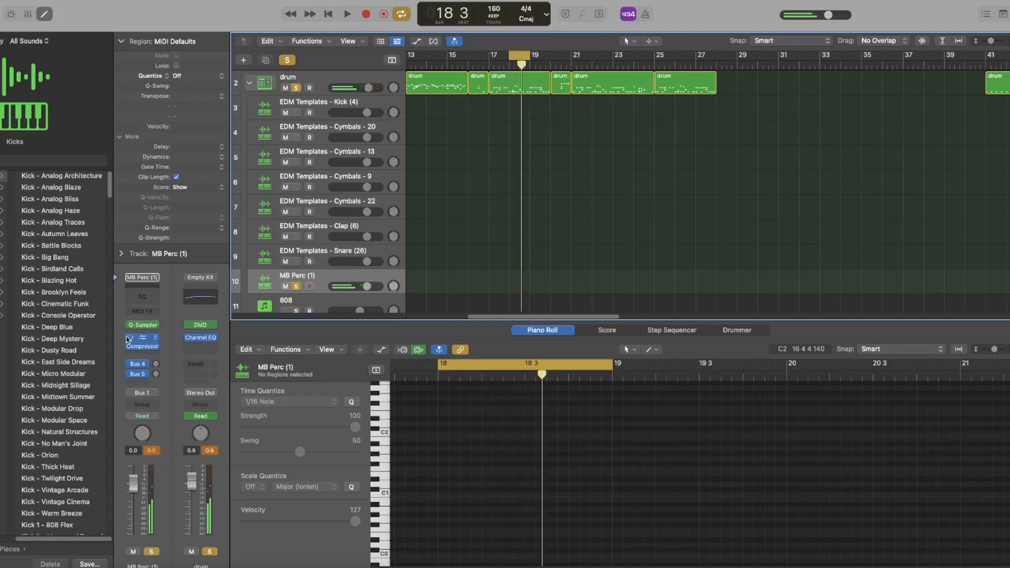
pyautogui.click(146, 327)
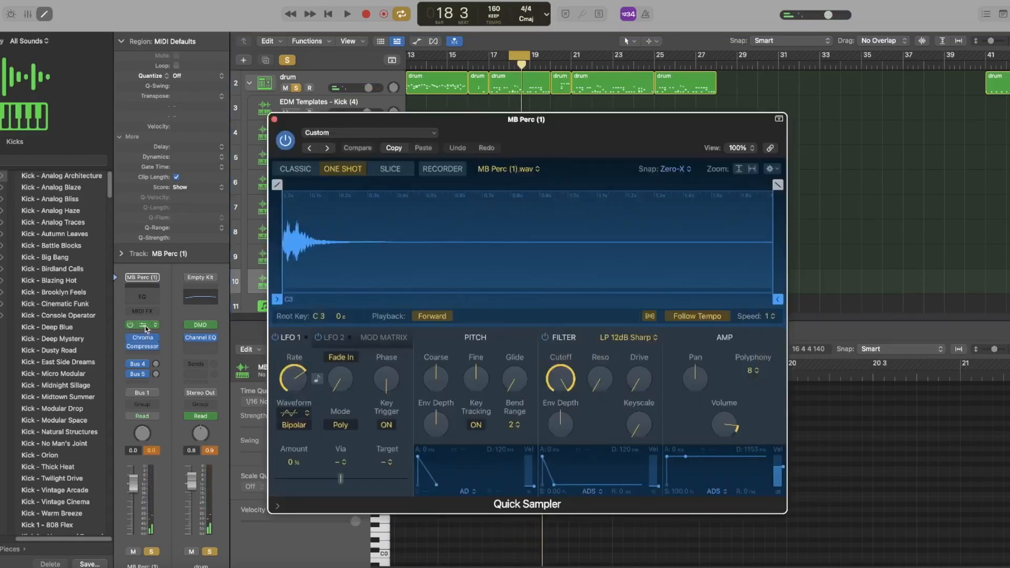
pyautogui.click(130, 338)
pyautogui.click(128, 348)
pyautogui.press('space')
pyautogui.press('space')
pyautogui.press('space')
pyautogui.press('space')
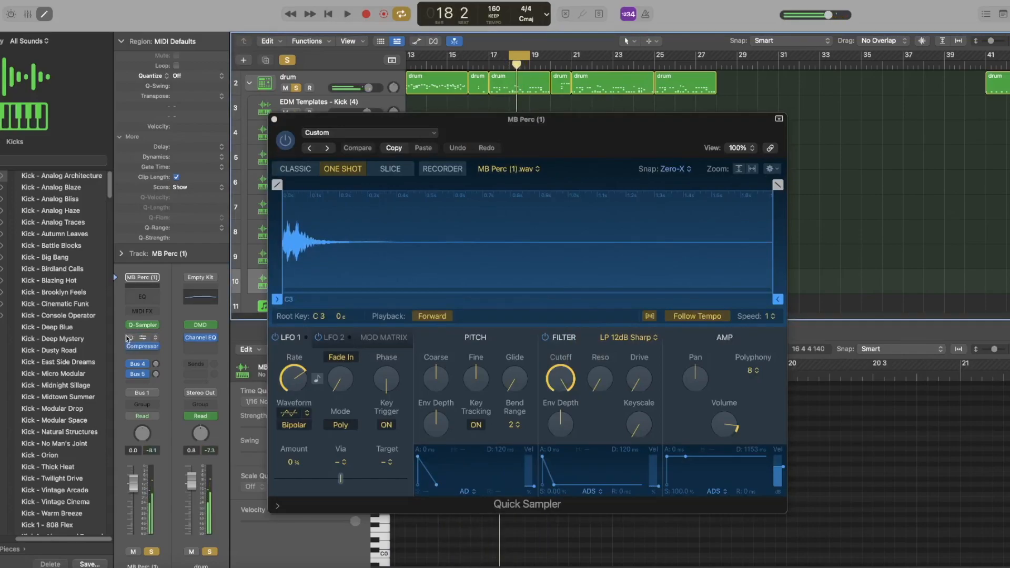
pyautogui.click(274, 120)
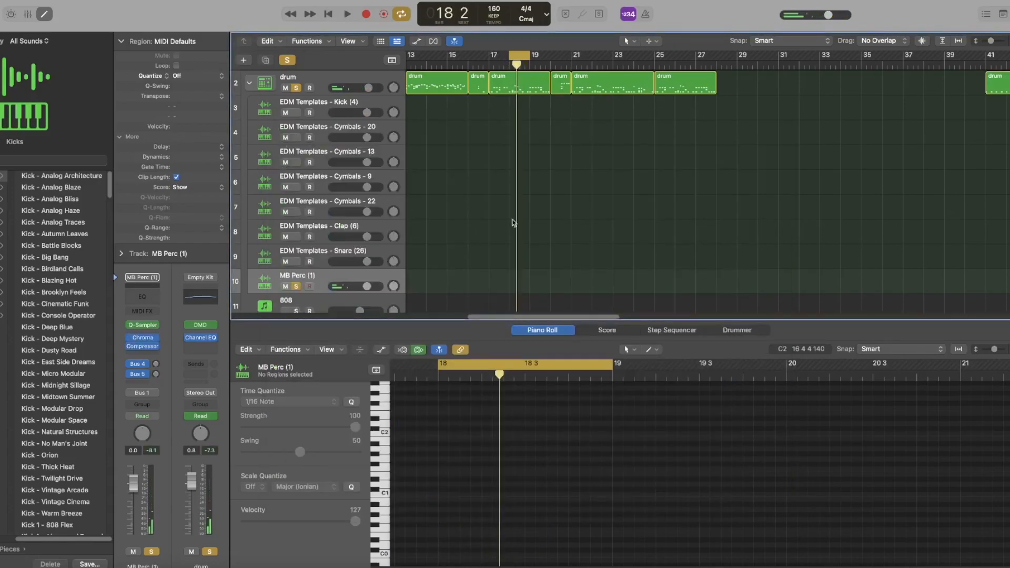
# Step: Open the Chroma and Compressor effects on MB Perc (1), audition the processed percussion, and close the plug-in windows
pyautogui.click(141, 339)
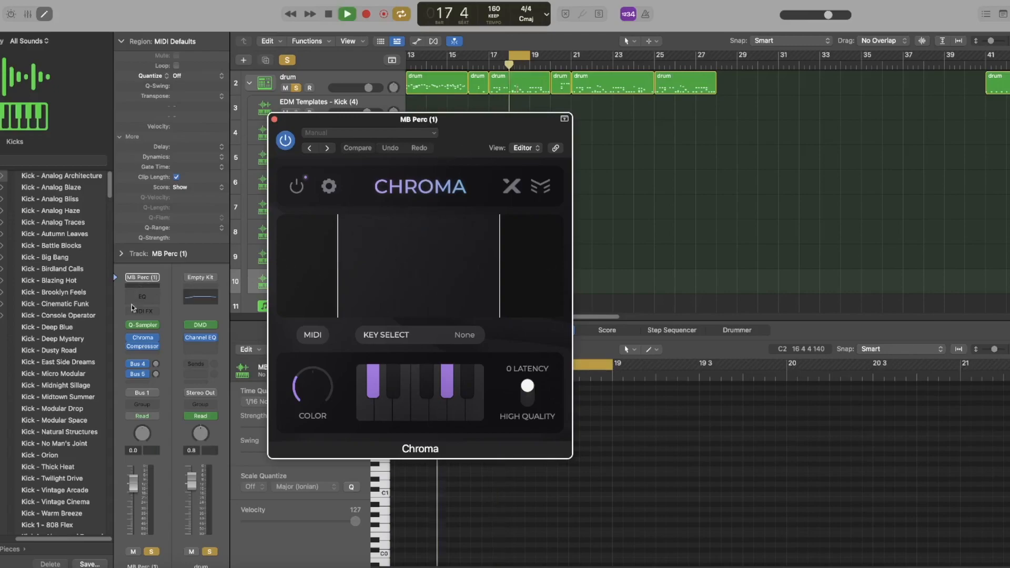
pyautogui.click(143, 346)
pyautogui.press('space')
pyautogui.press('space')
pyautogui.press('space')
pyautogui.press('space')
pyautogui.click(285, 129)
pyautogui.click(274, 119)
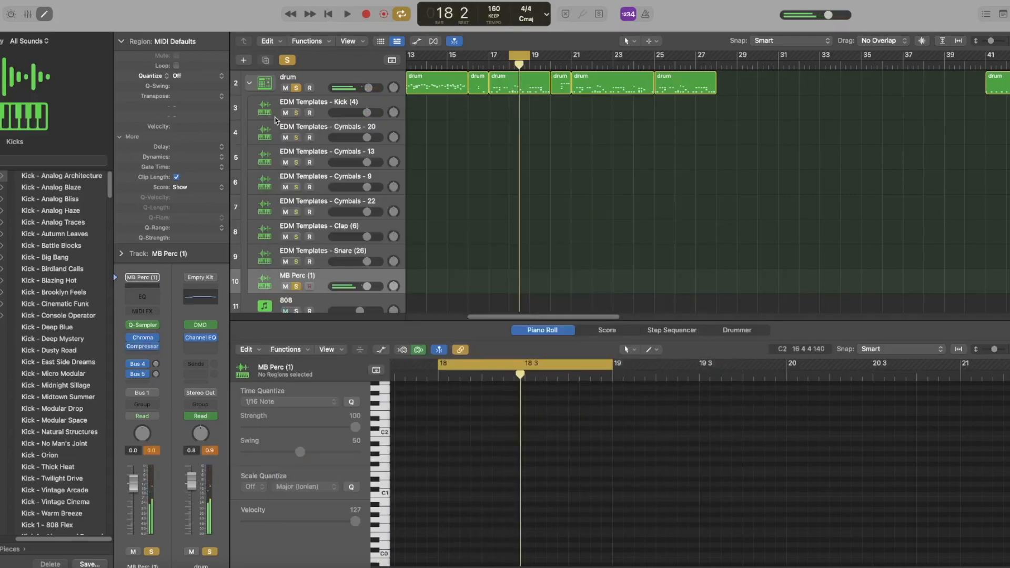
# Step: Collapse the drum stack, turn off cycle playback, clear the solo, and play the full mix from just before bar 17 to bar 21
pyautogui.click(250, 84)
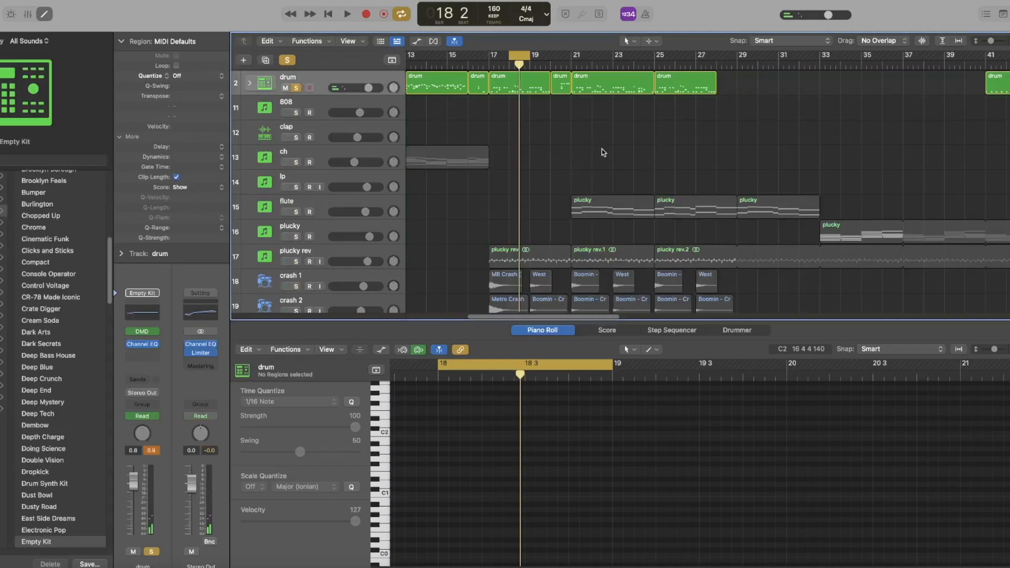
pyautogui.click(516, 55)
pyautogui.click(483, 63)
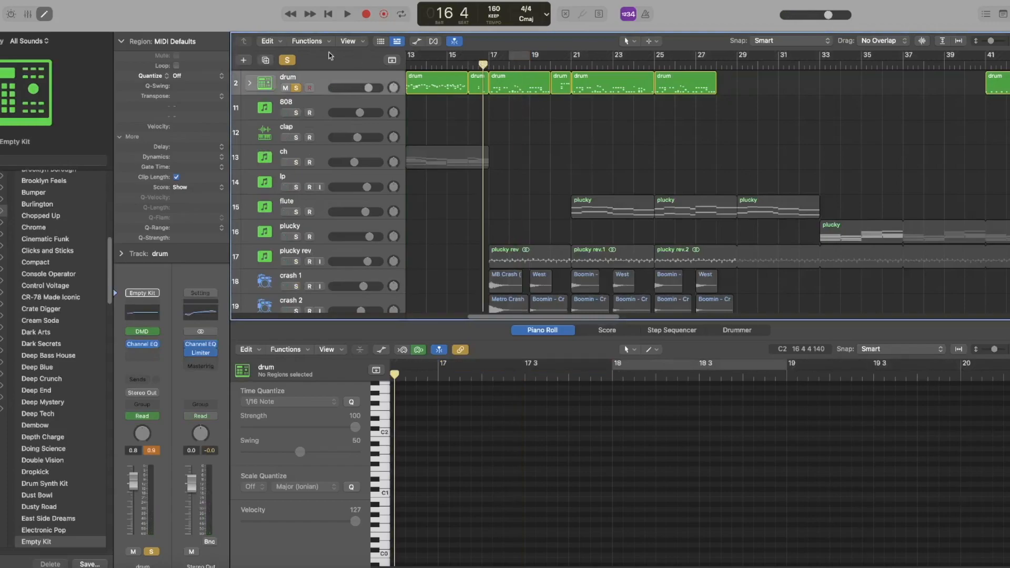
pyautogui.click(287, 60)
pyautogui.press('space')
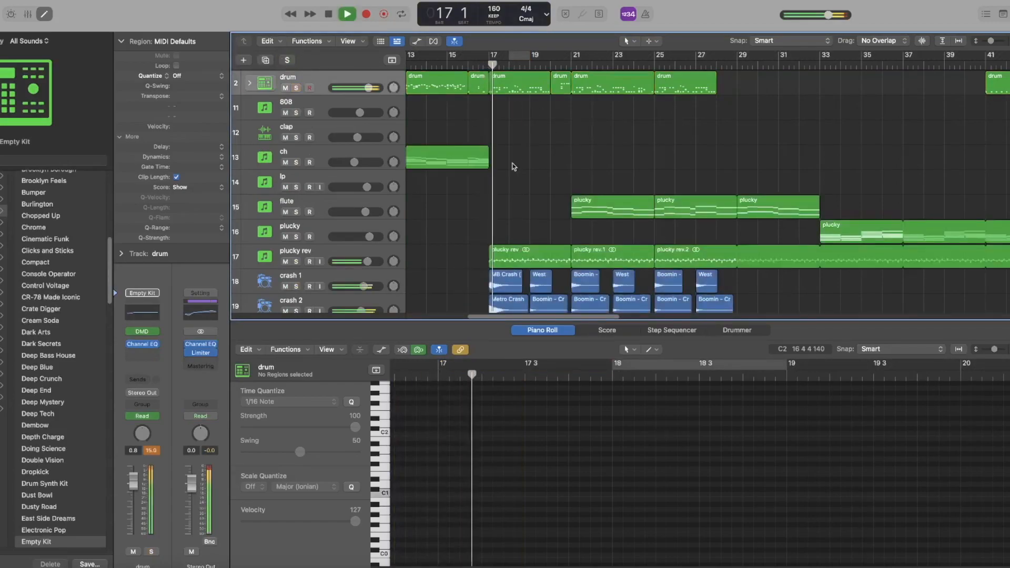
pyautogui.scroll(-1, 512, 174)
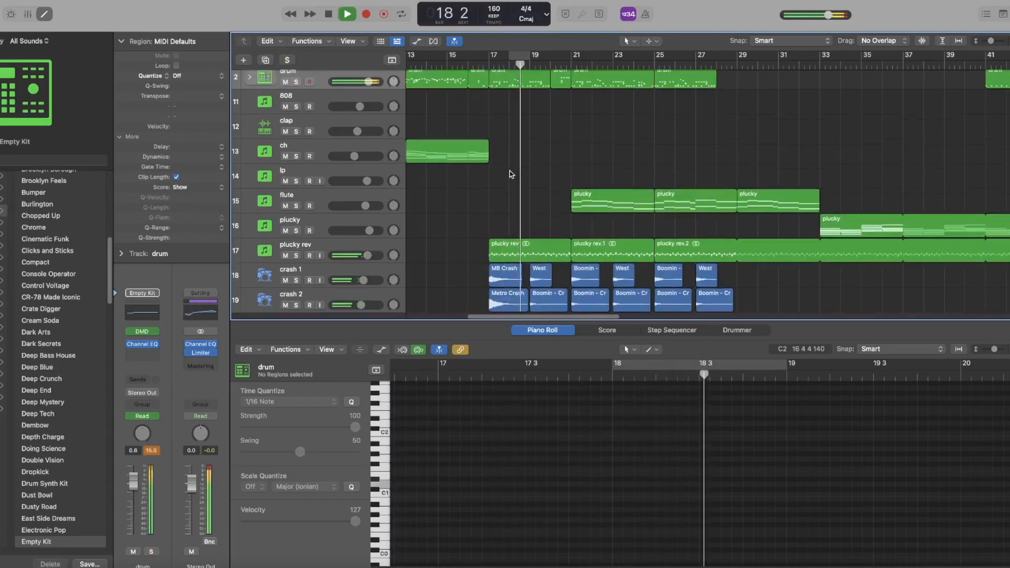
pyautogui.scroll(-3, 511, 174)
pyautogui.scroll(-3, 513, 168)
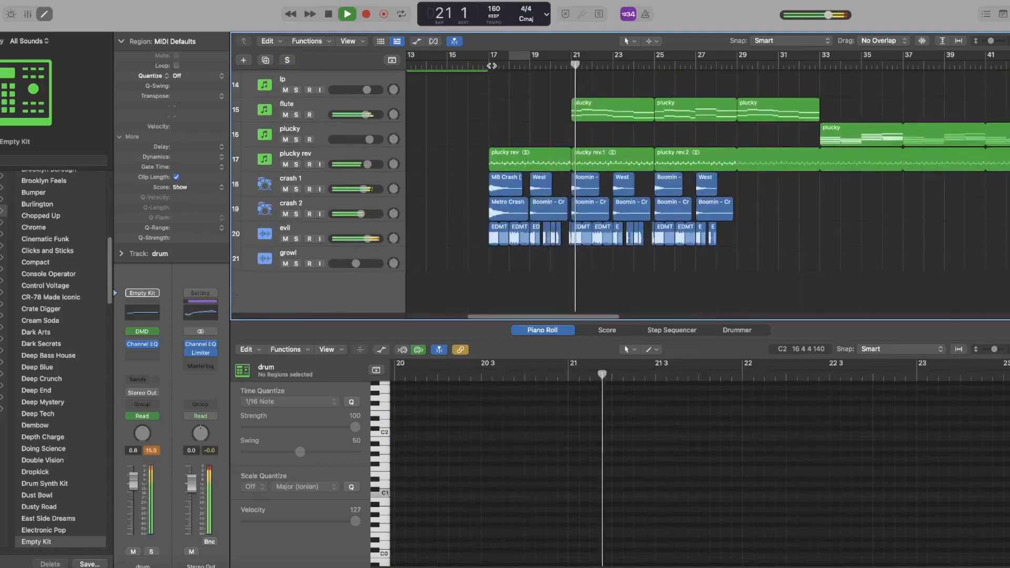
pyautogui.press('space')
# Step: Solo the drum track and audition it from bar 20 to bar 21
pyautogui.scroll(6, 560, 113)
pyautogui.click(549, 66)
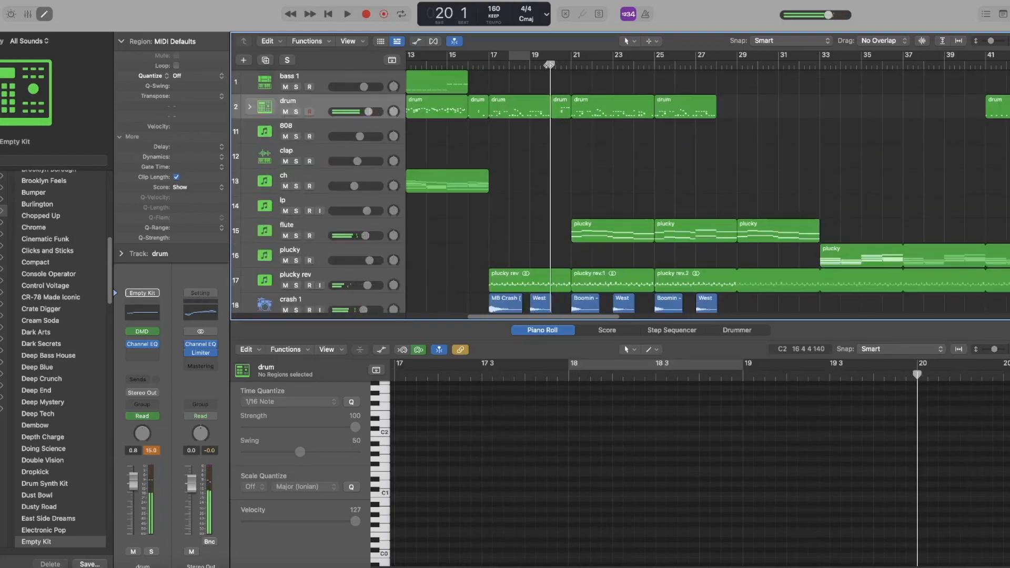
pyautogui.click(296, 113)
pyautogui.press('space')
pyautogui.press('space')
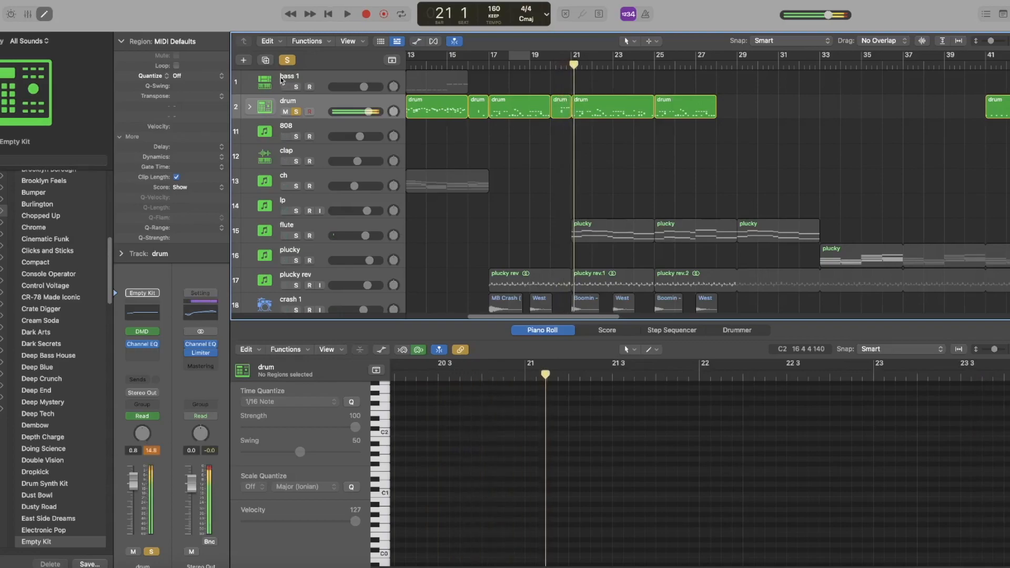
# Step: Show track automation, expand the drum stack, and examine the Semitones automation on EDM Templates - Cymbals - 9 around bar 20
pyautogui.press('a')
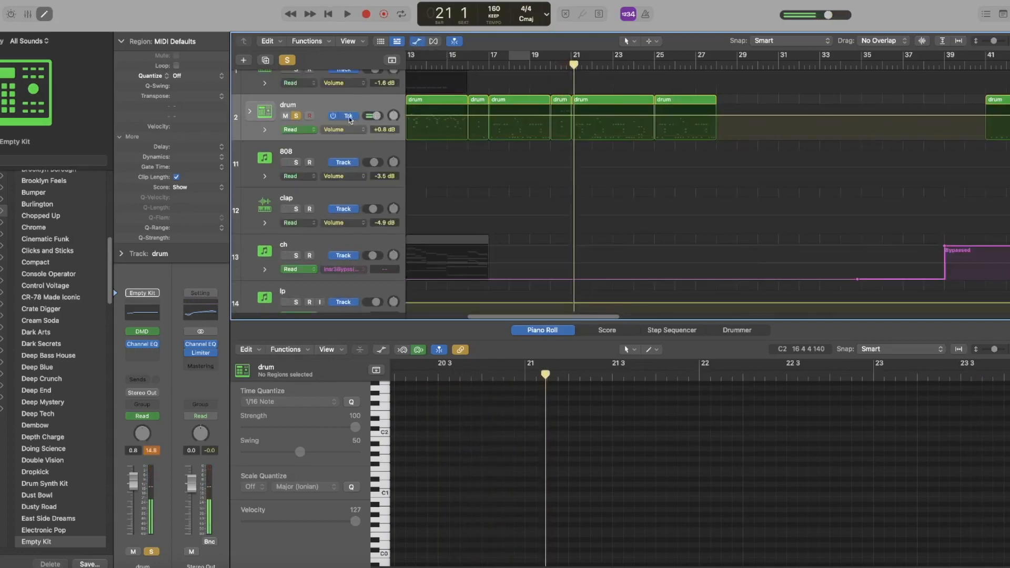
pyautogui.click(250, 112)
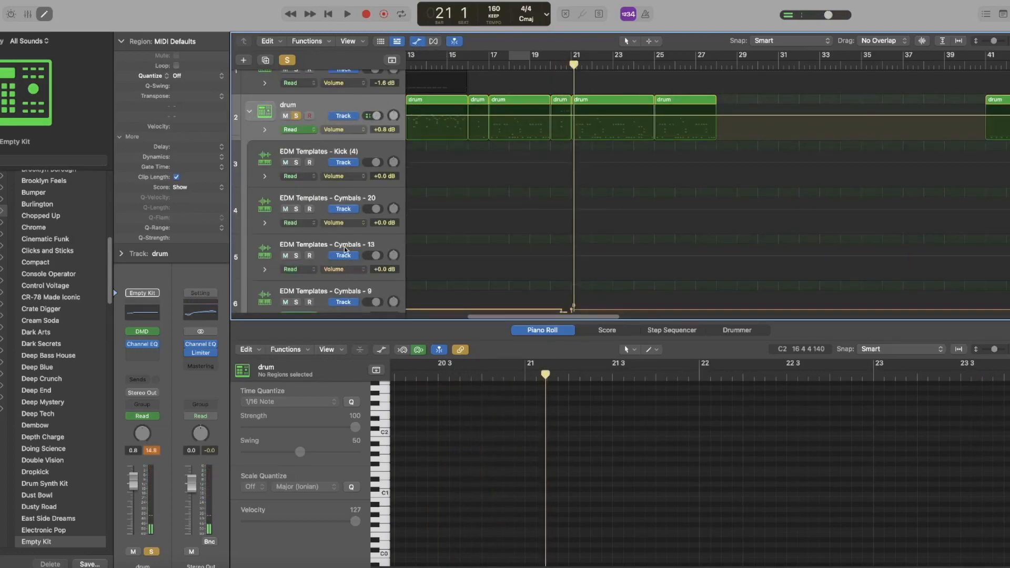
pyautogui.scroll(-2, 359, 249)
pyautogui.click(555, 65)
pyautogui.press('super+Left')
pyautogui.press('super+Left')
pyautogui.press('super+Right')
pyautogui.press('super+Right')
pyautogui.press('super+Right')
pyautogui.press('super+Right')
pyautogui.press('super+Right')
pyautogui.press('super+Right')
pyautogui.press('super+Right')
pyautogui.press('super+Right')
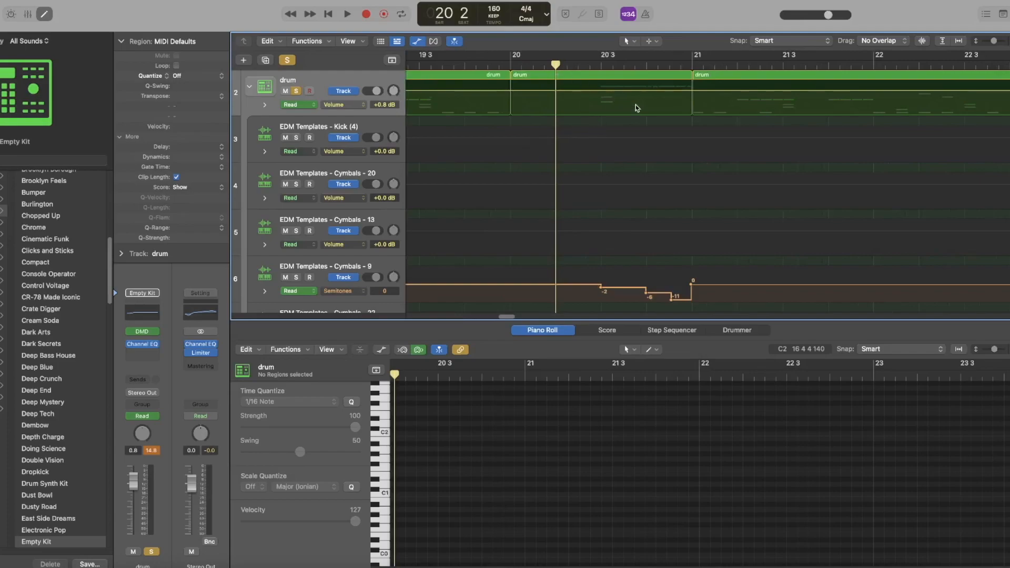
# Step: Audition the Cymbals - 9 pitch drop from bar 20 beat 3, and return the playhead to bar 20
pyautogui.click(603, 69)
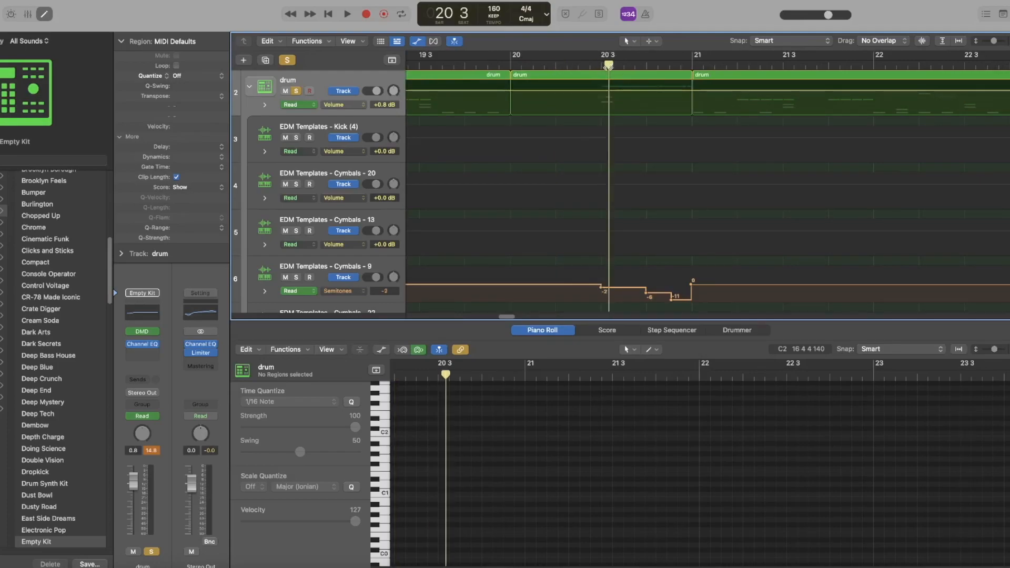
pyautogui.moveTo(600, 69); pyautogui.dragTo(600, 134)
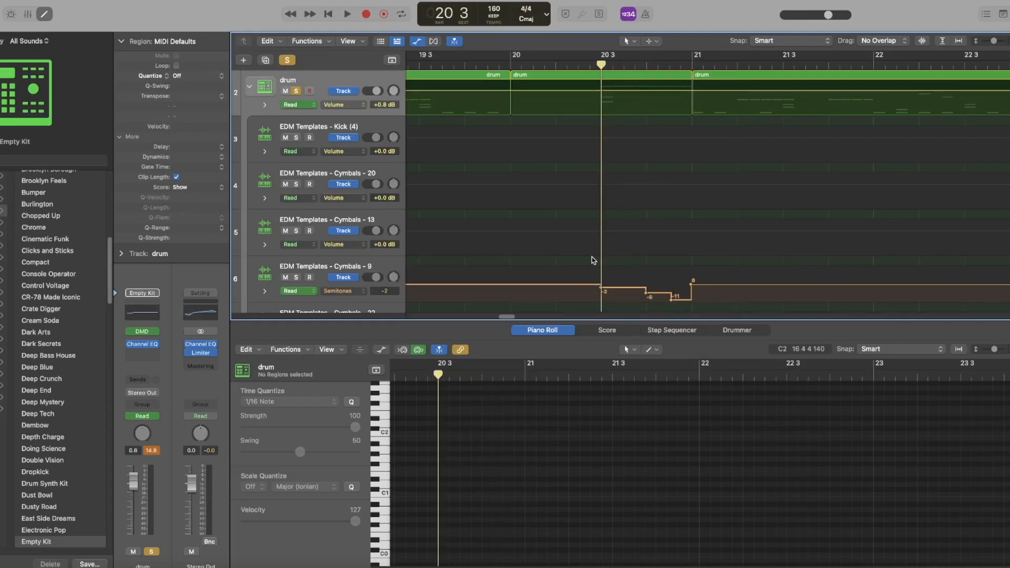
pyautogui.press('space')
pyautogui.press('space')
pyautogui.click(511, 66)
# Step: Clear the drum solo, collapse the drum stack and hide track automation
pyautogui.click(287, 61)
pyautogui.click(250, 86)
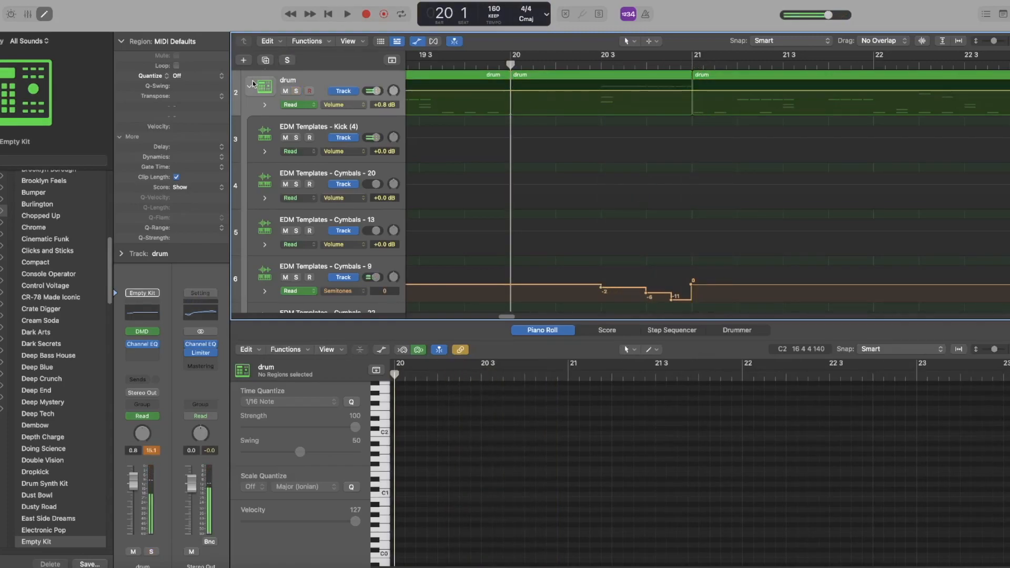
pyautogui.scroll(-5, 694, 187)
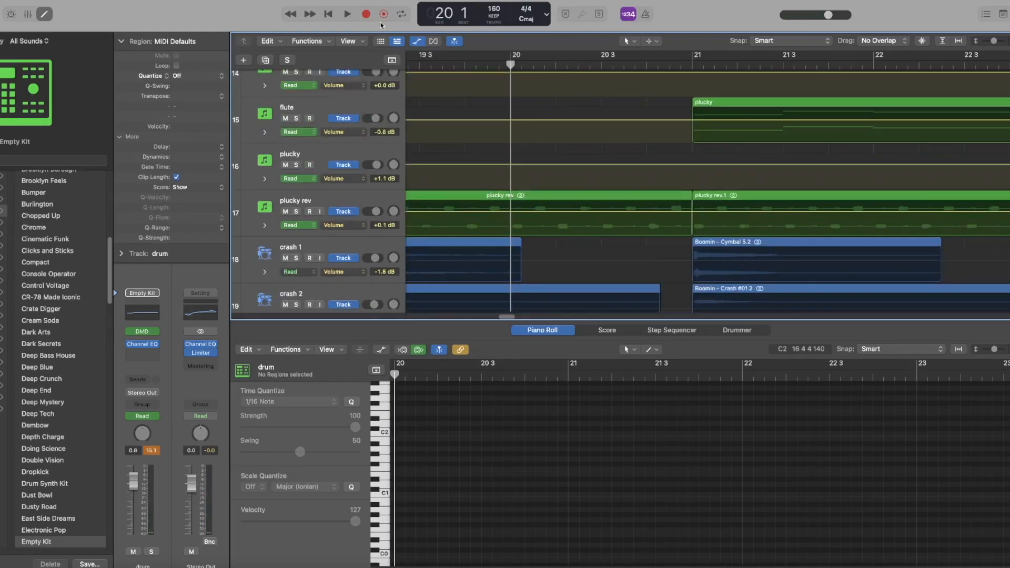
pyautogui.press('a')
pyautogui.press('super+Left')
pyautogui.press('super+Left')
pyautogui.press('super+Left')
pyautogui.press('super+Left')
pyautogui.press('super+Left')
pyautogui.press('super+Left')
pyautogui.press('super+Left')
pyautogui.press('super+Left')
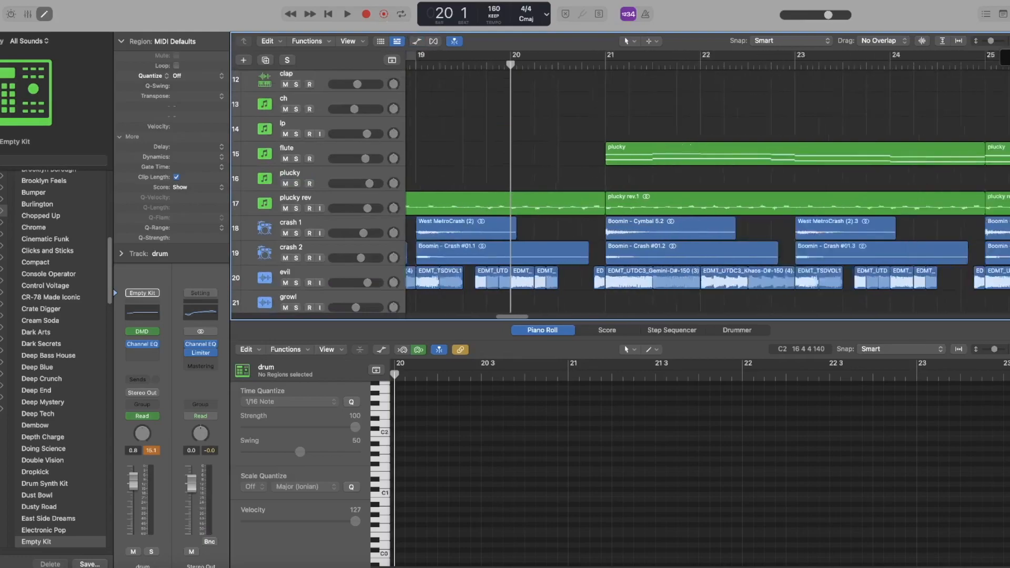
# Step: Solo the plucky track and audition it from bar 33 to bar 36 with its region open in the Piano Roll
pyautogui.click(697, 63)
pyautogui.click(297, 184)
pyautogui.press('space')
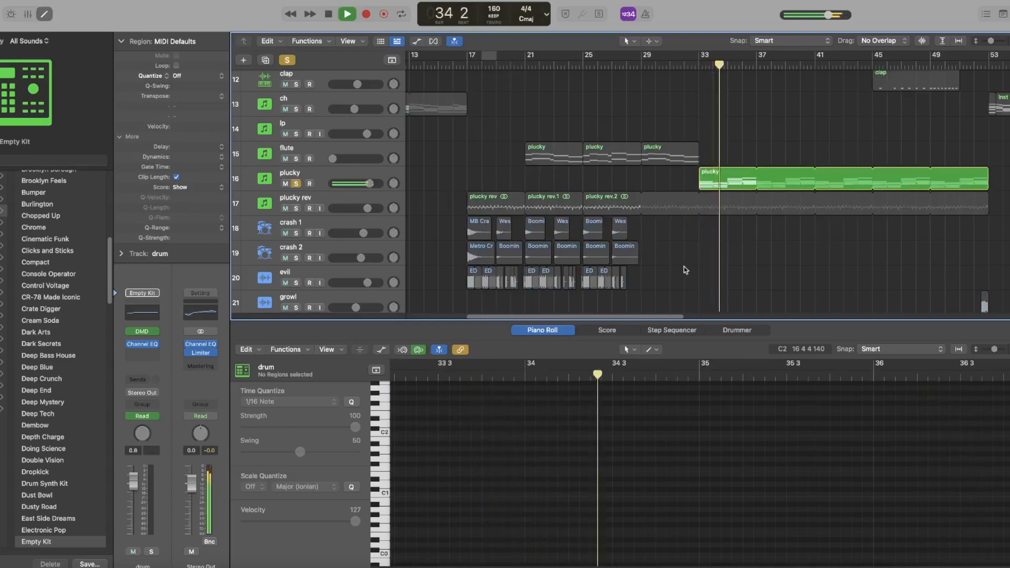
pyautogui.click(730, 184)
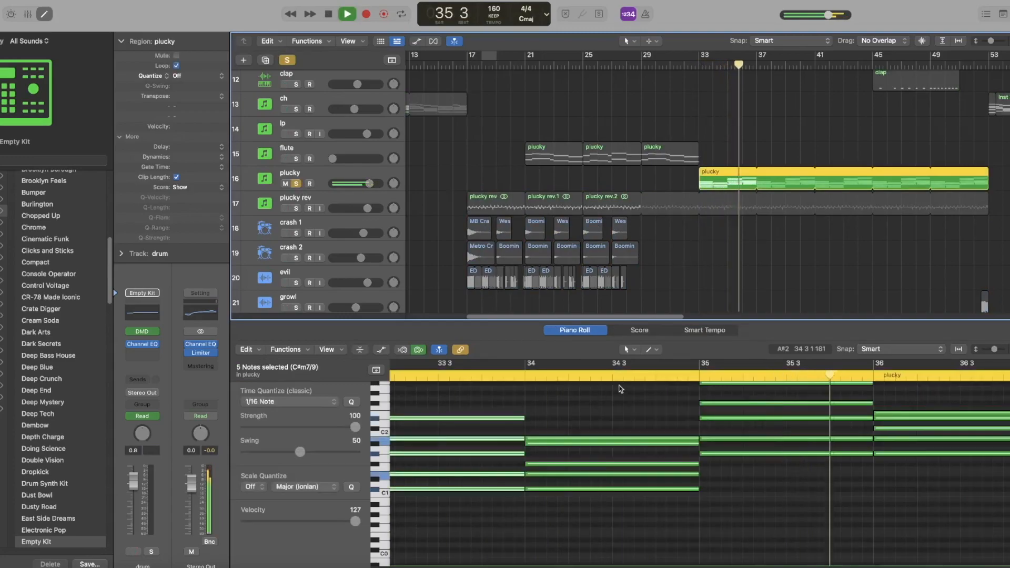
pyautogui.press('space')
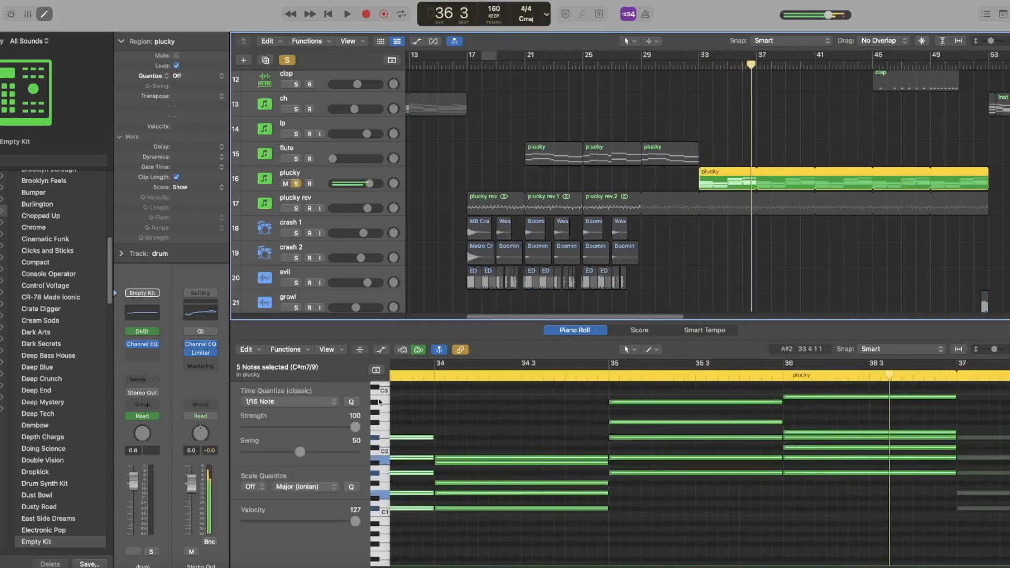
# Step: Return the playhead to bar 33 and examine the chord notes in the plucky region
pyautogui.click(694, 53)
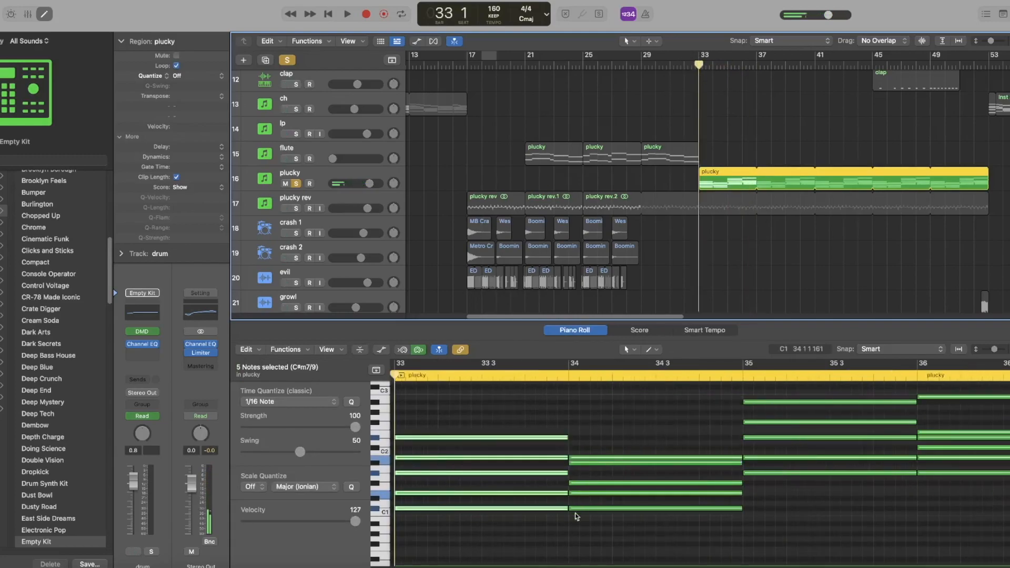
pyautogui.click(521, 525)
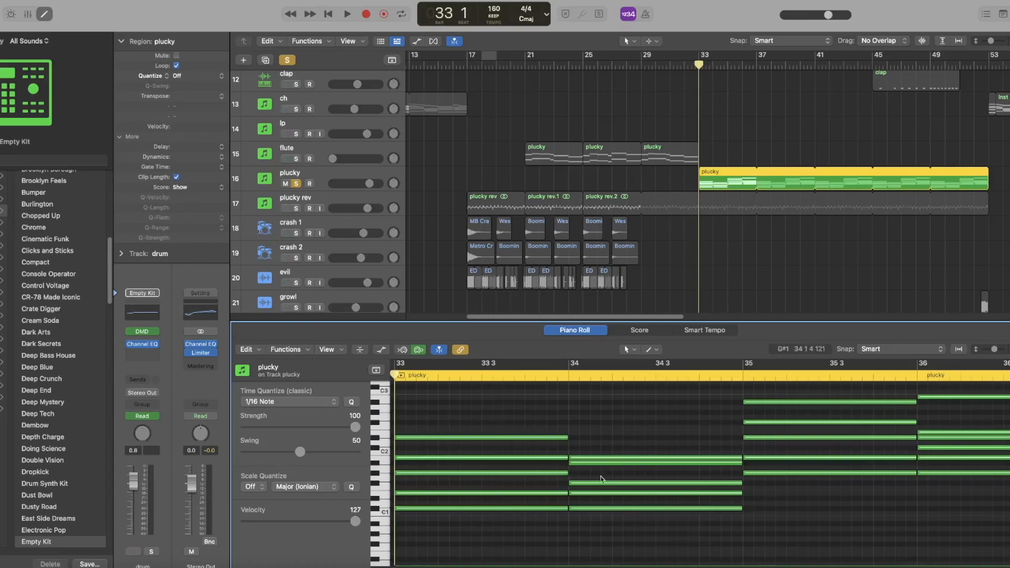
pyautogui.scroll(2, 726, 479)
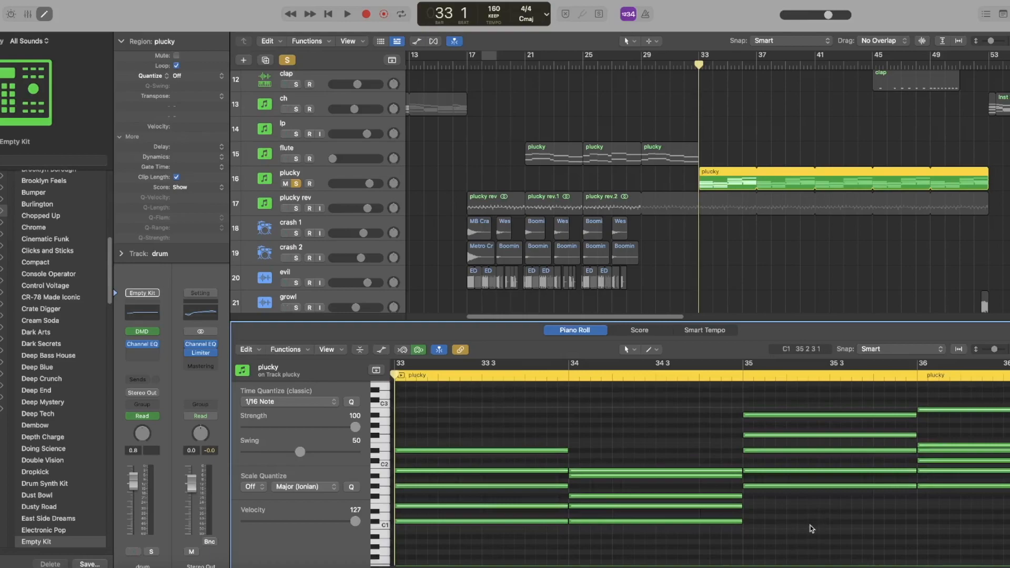
pyautogui.click(715, 254)
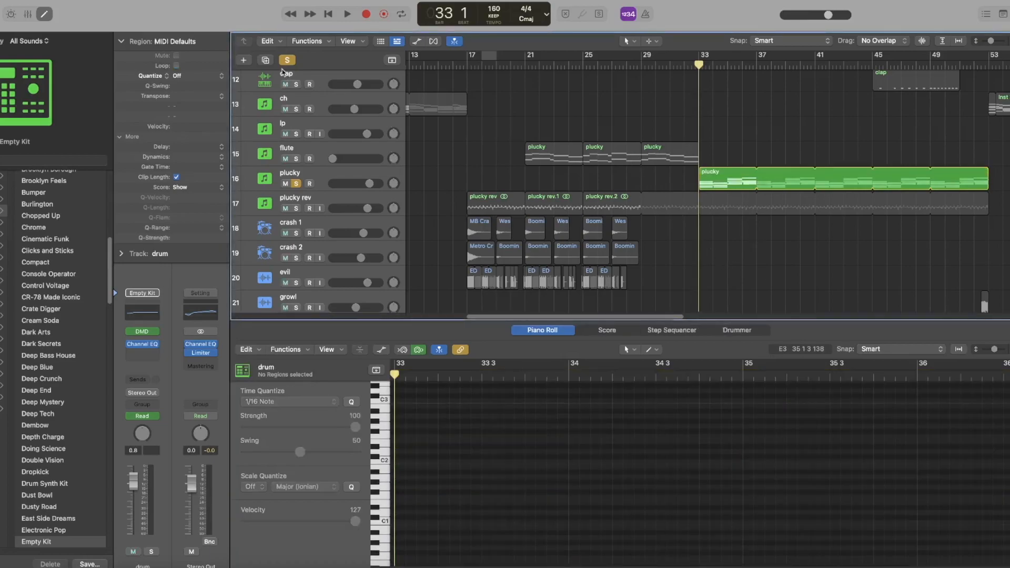
pyautogui.click(721, 186)
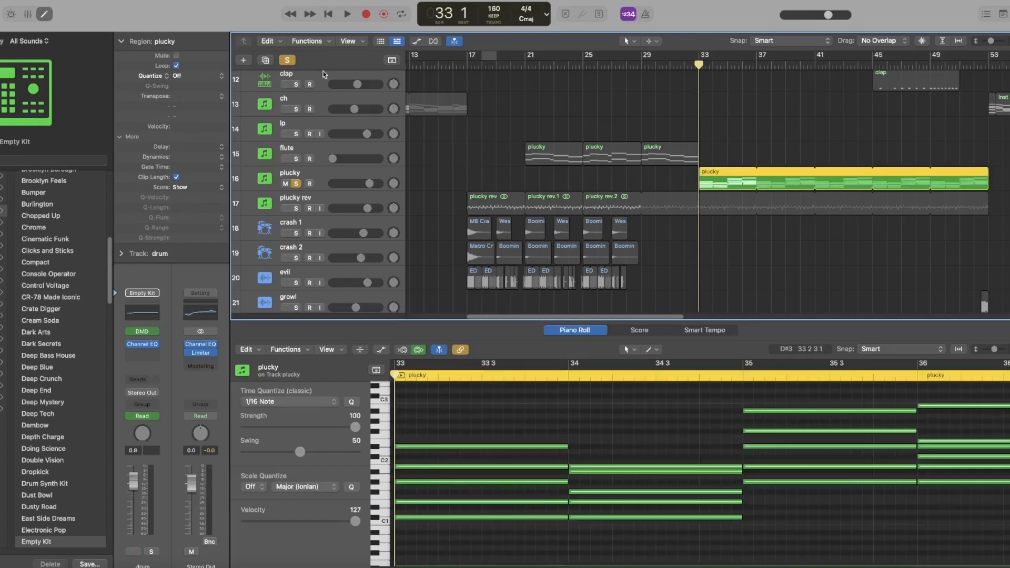
# Step: Clear the solo, audition a note of plucky's Celesta instrument in Kontakt 7, and close the instrument window
pyautogui.click(287, 59)
pyautogui.click(322, 174)
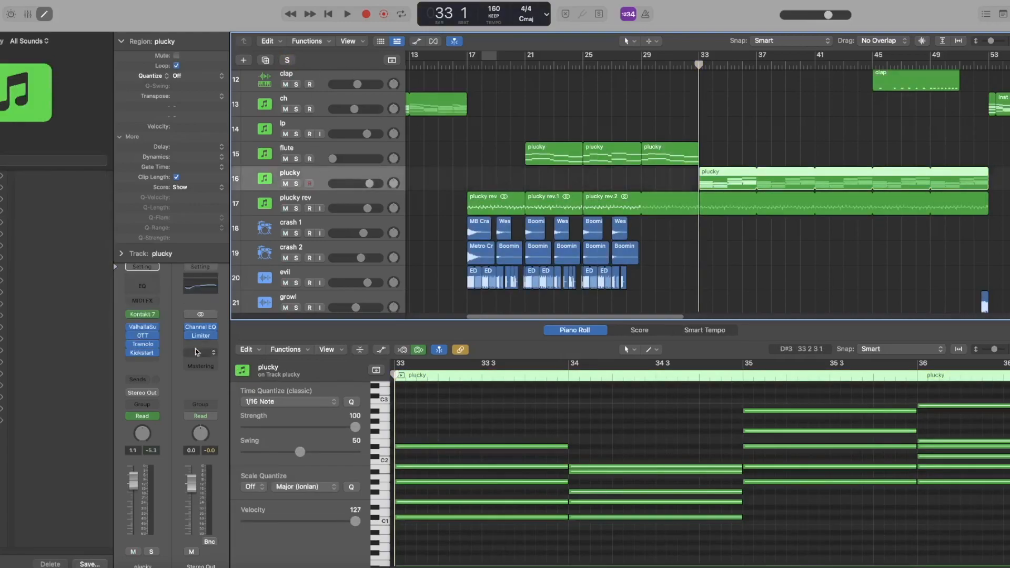
pyautogui.click(142, 314)
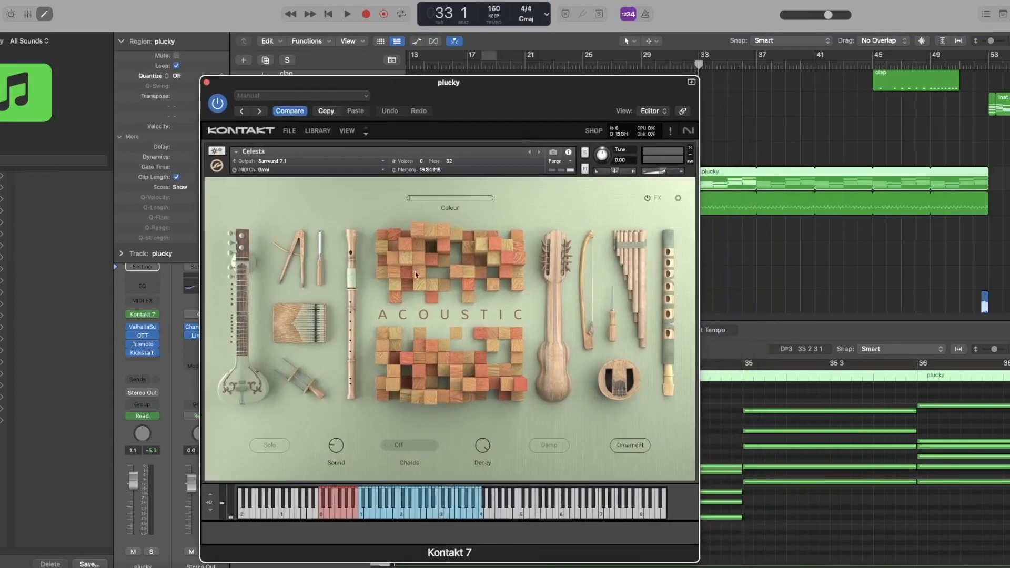
pyautogui.click(400, 512)
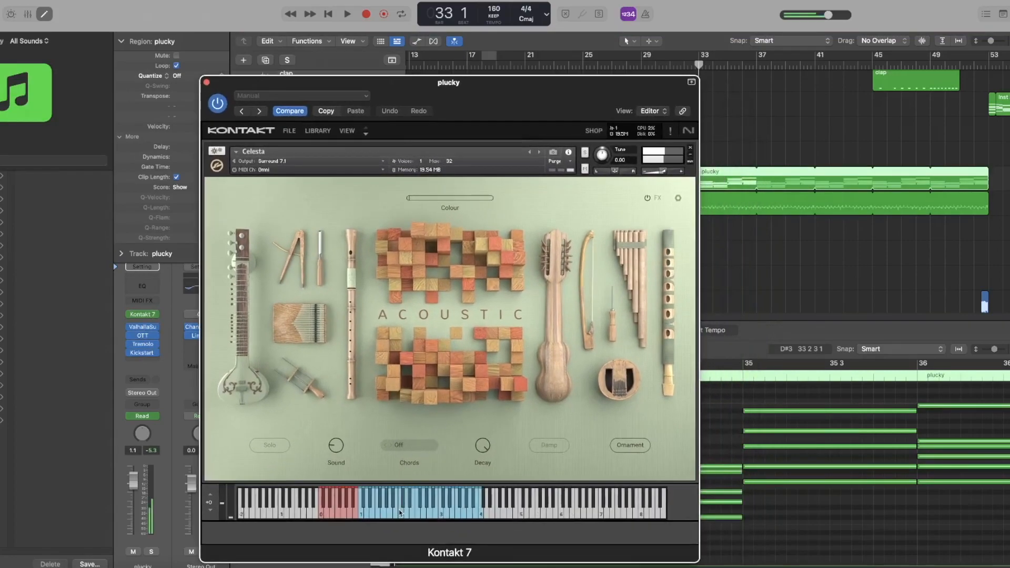
pyautogui.click(207, 82)
pyautogui.click(704, 218)
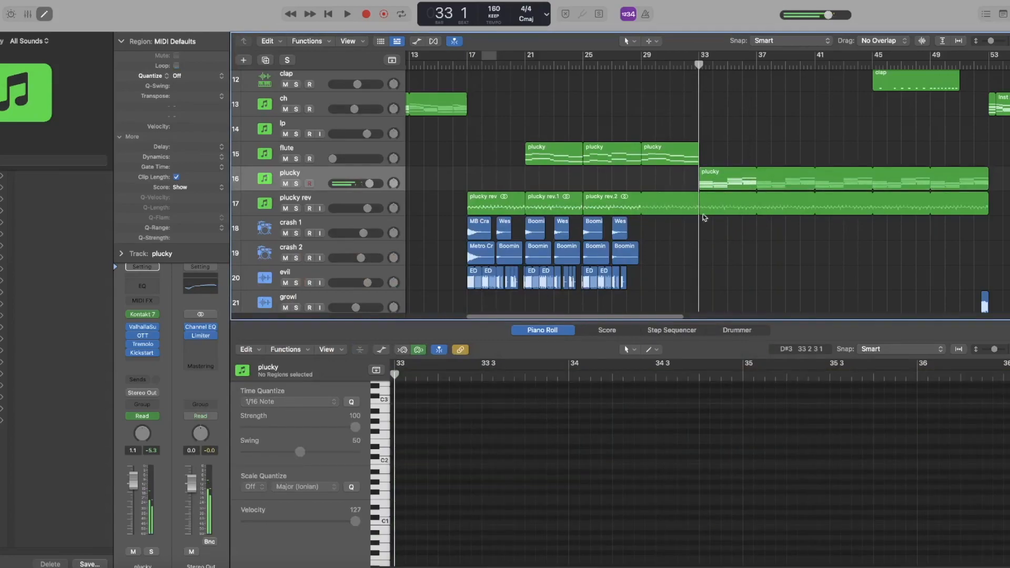
pyautogui.click(719, 187)
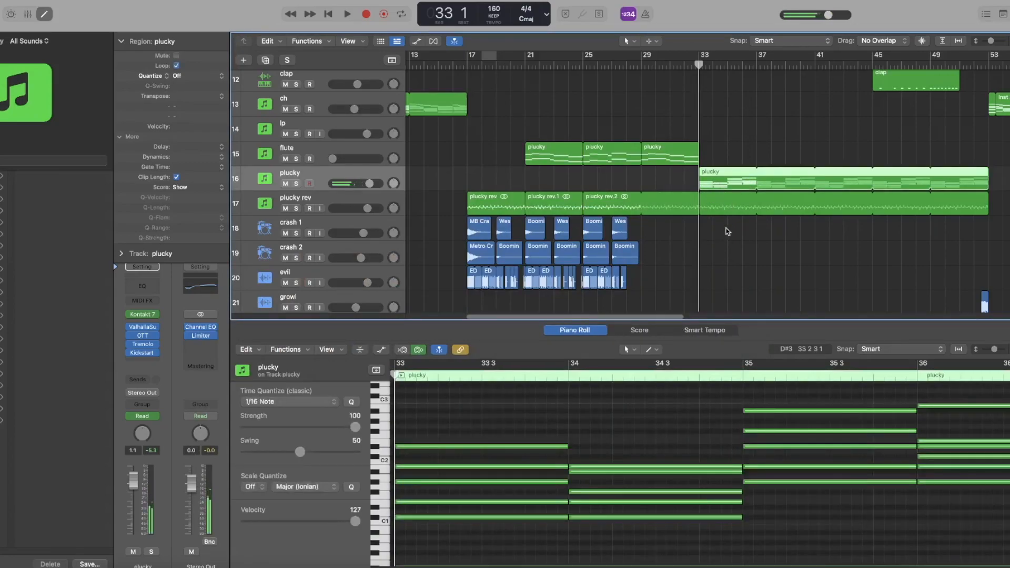
# Step: Open ValhallaSupermassive on plucky, audition the soloed track from bar 33 with the effect bypassed, and close the plug-in window
pyautogui.click(142, 327)
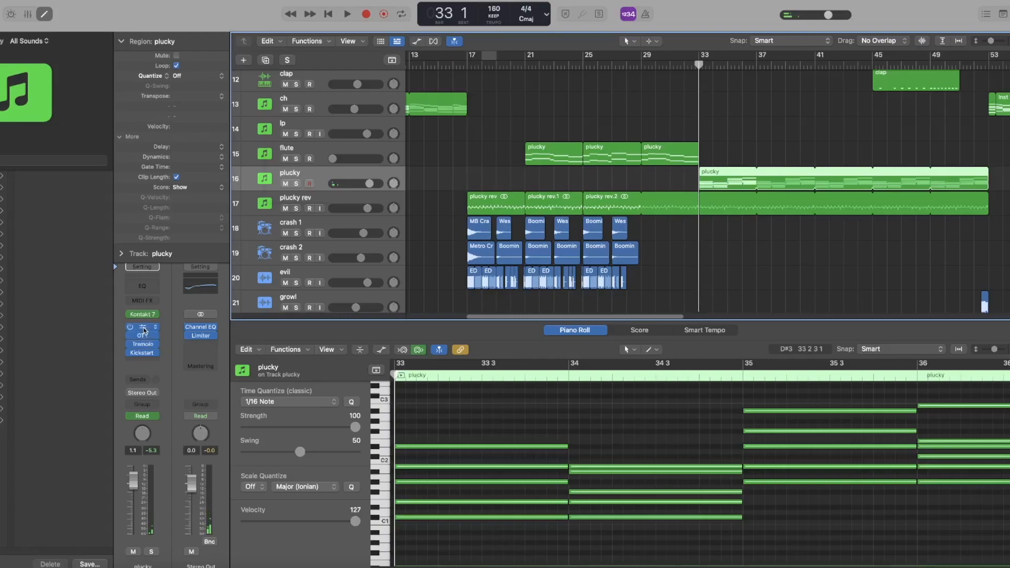
pyautogui.moveTo(494, 124); pyautogui.dragTo(403, 118)
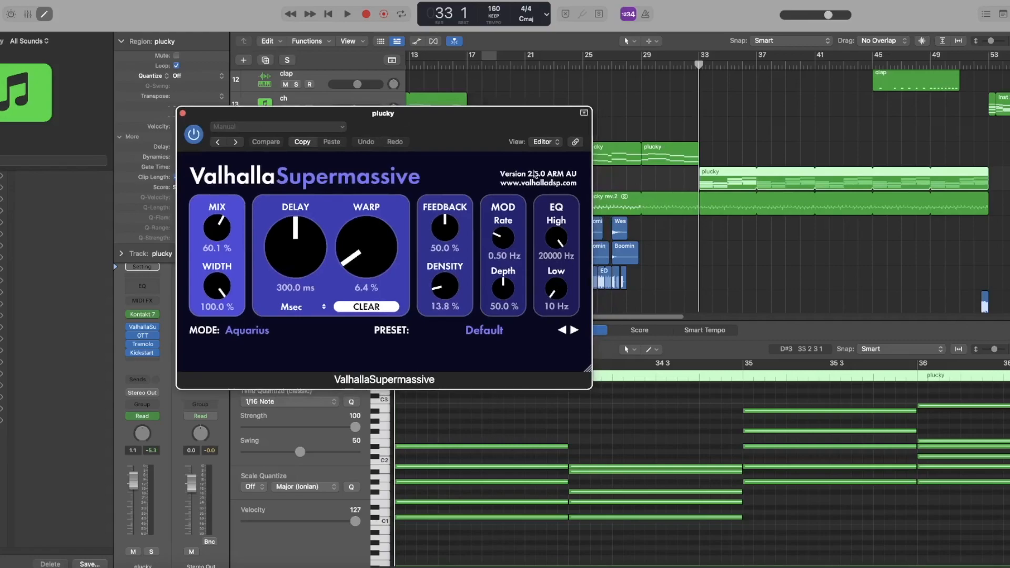
pyautogui.moveTo(220, 118); pyautogui.dragTo(413, 138)
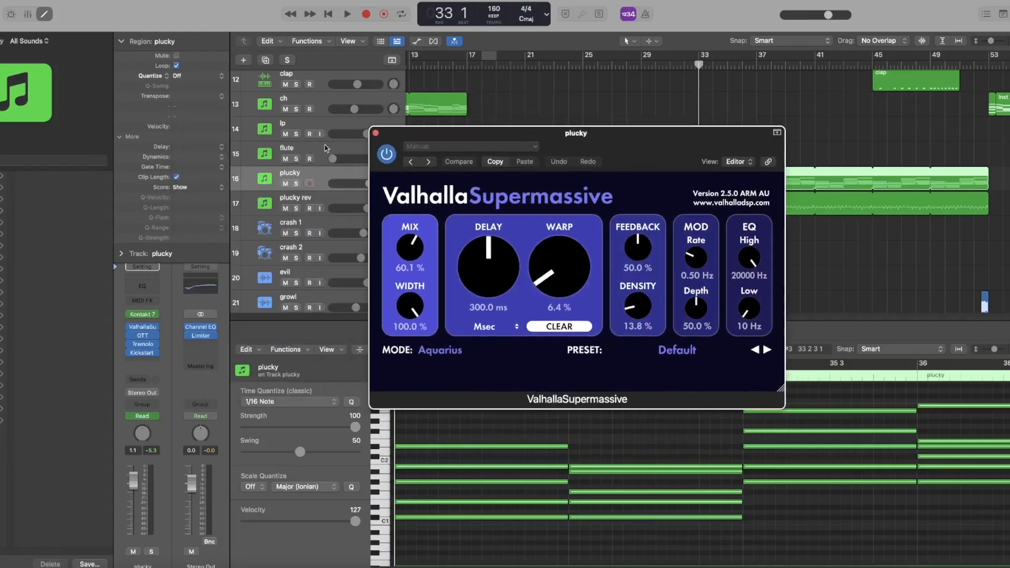
pyautogui.click(296, 183)
pyautogui.press('space')
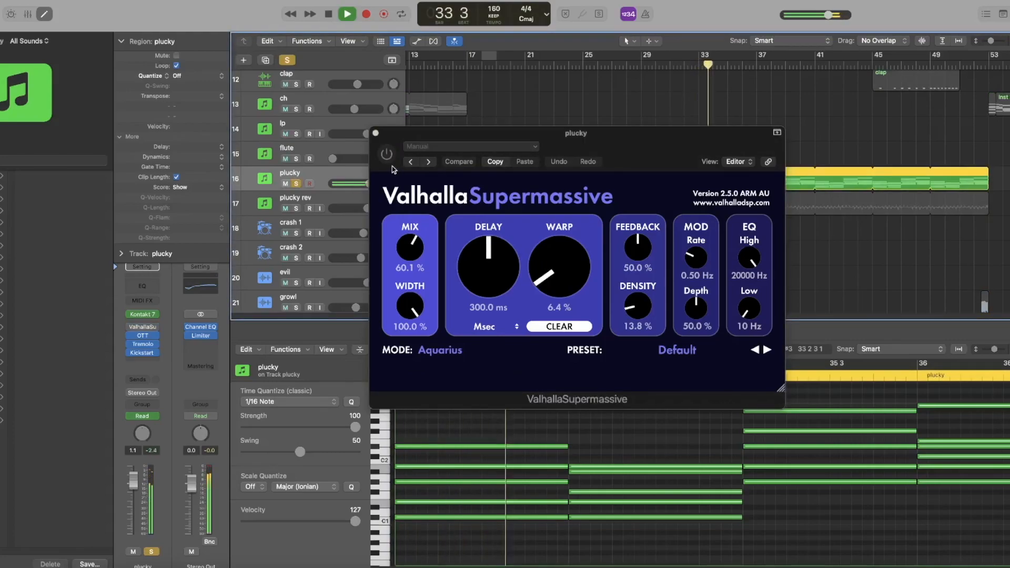
pyautogui.press('space')
pyautogui.click(389, 140)
pyautogui.click(375, 133)
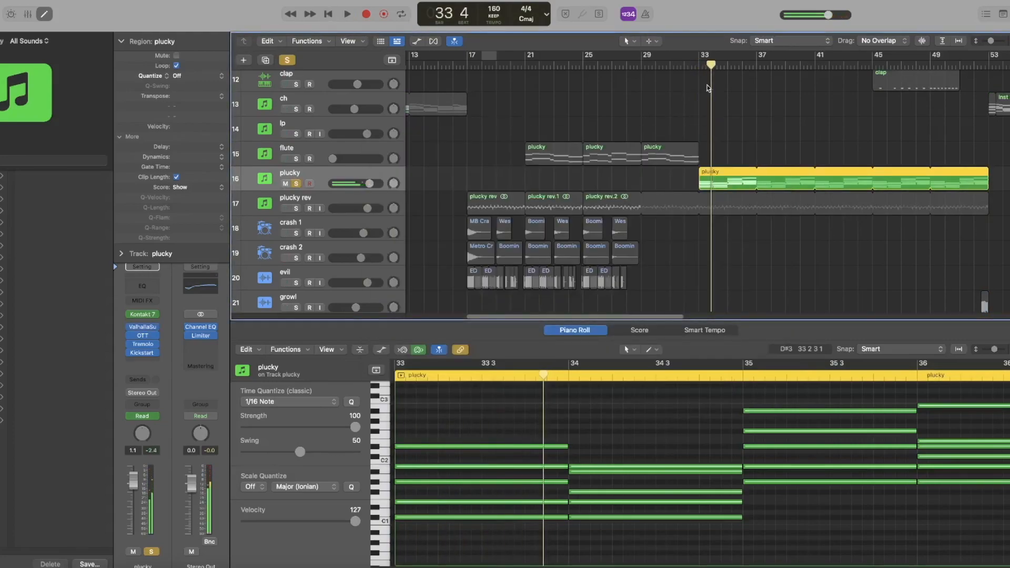
pyautogui.press(',')
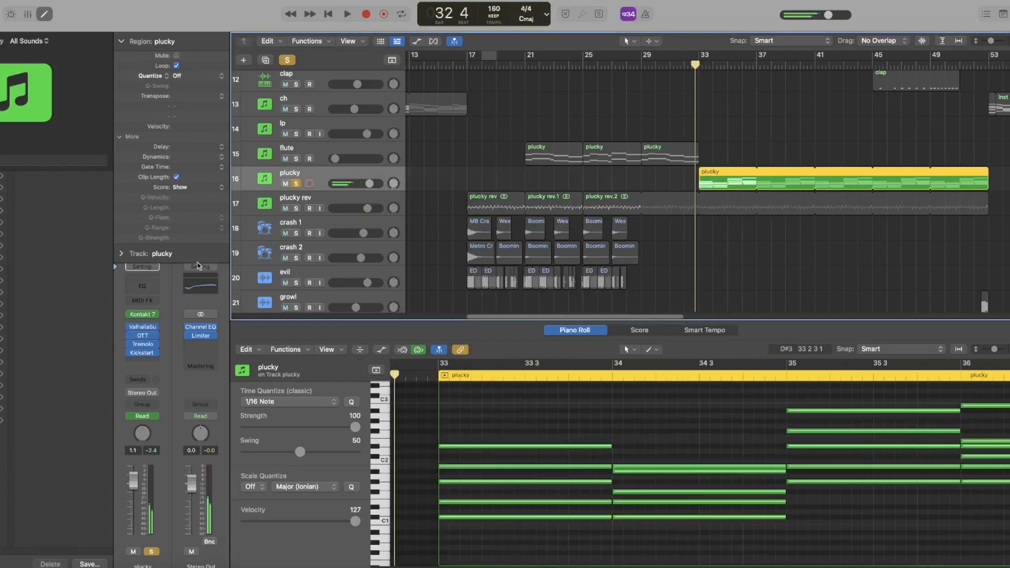
# Step: Examine the OTT and Tremolo settings on the plucky track, closing each plug-in window after viewing
pyautogui.click(143, 335)
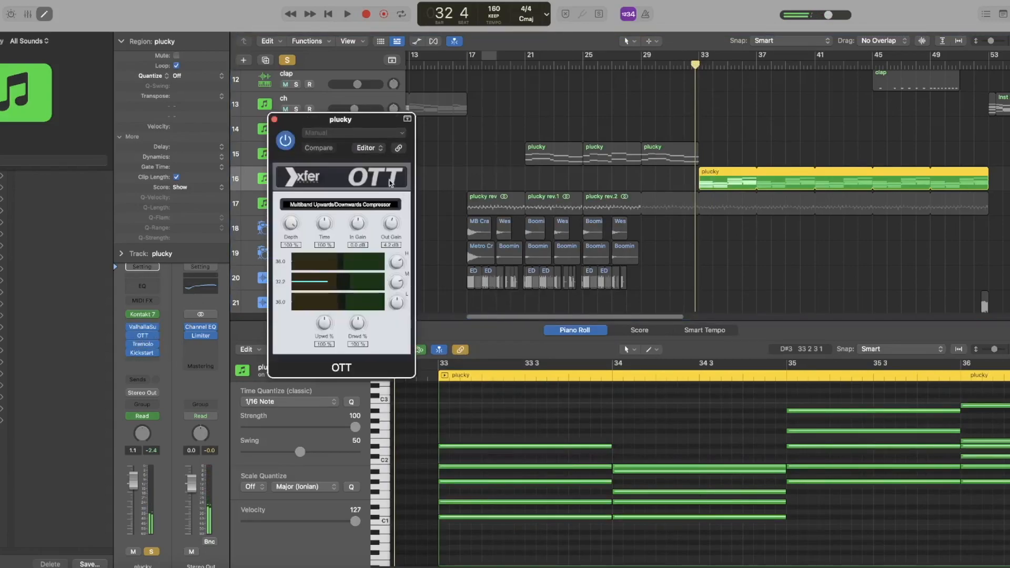
pyautogui.moveTo(310, 131); pyautogui.dragTo(329, 141)
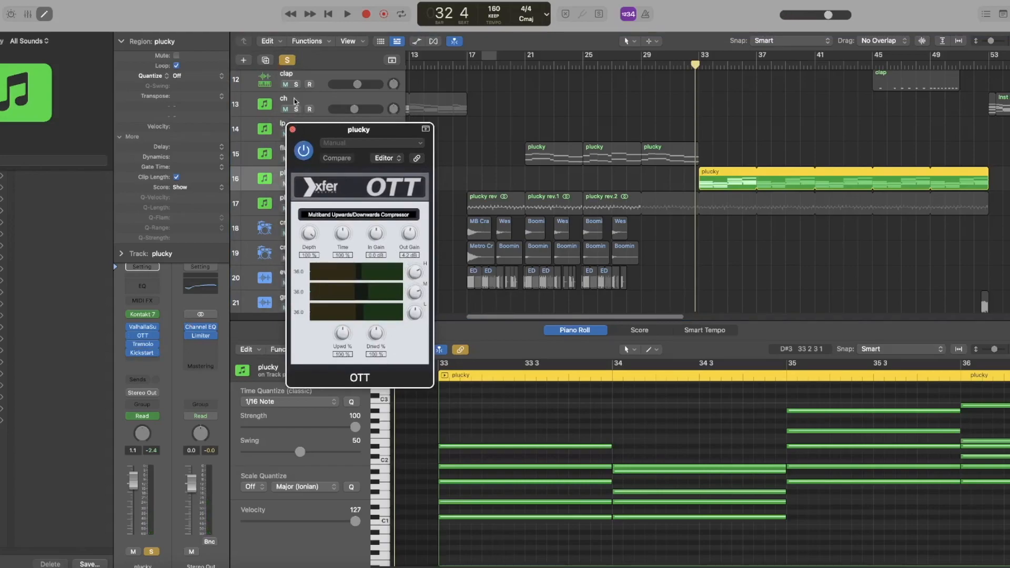
pyautogui.click(293, 128)
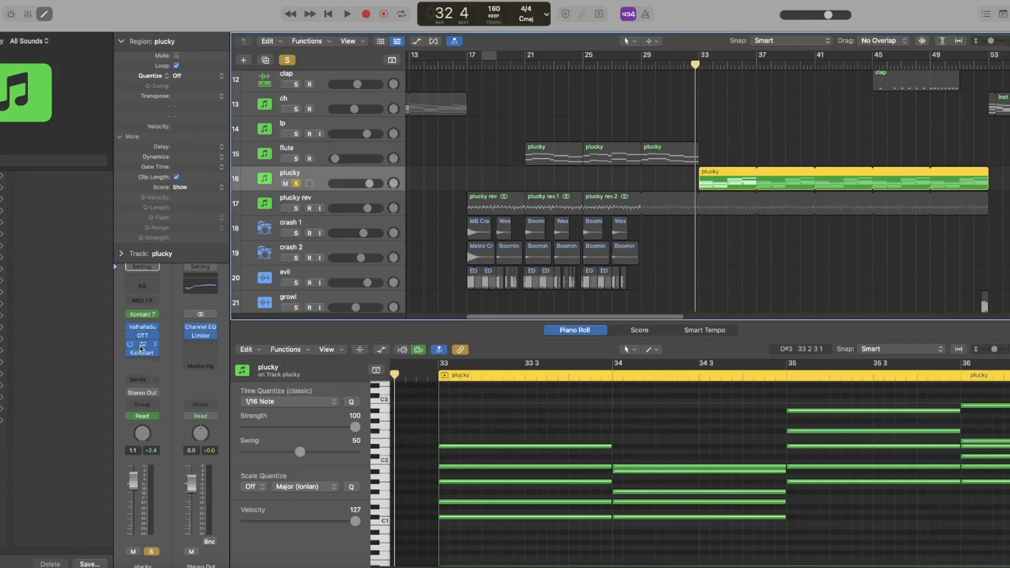
pyautogui.click(145, 343)
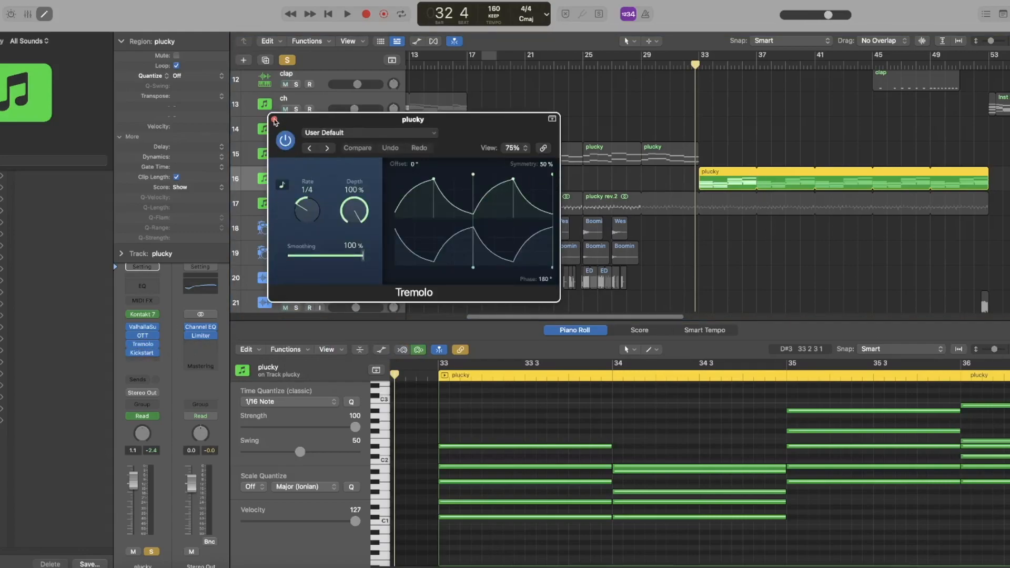
pyautogui.click(274, 120)
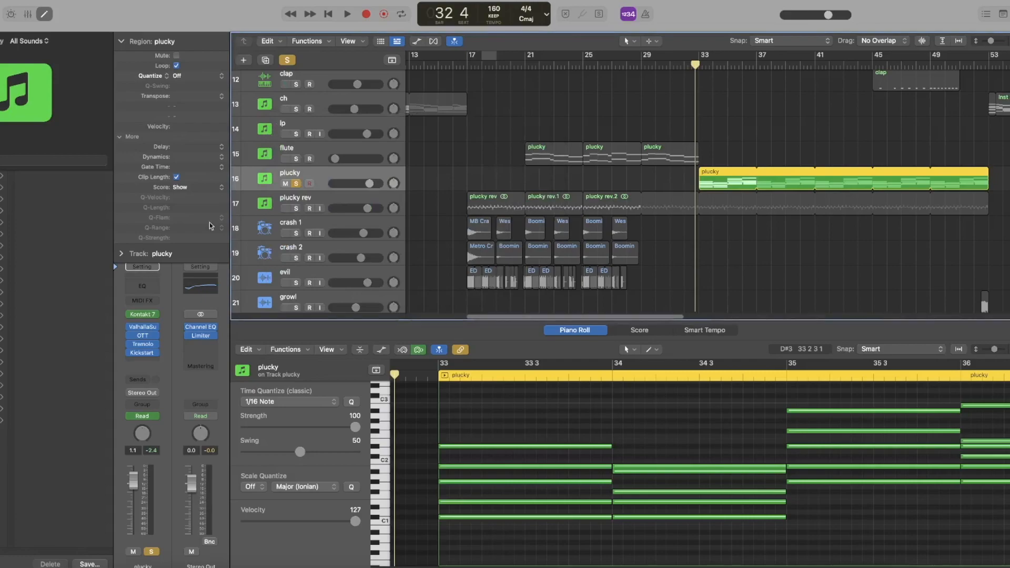
# Step: Examine the Kickstart 2 settings on the plucky track and close the plug-in window
pyautogui.click(144, 357)
pyautogui.click(144, 354)
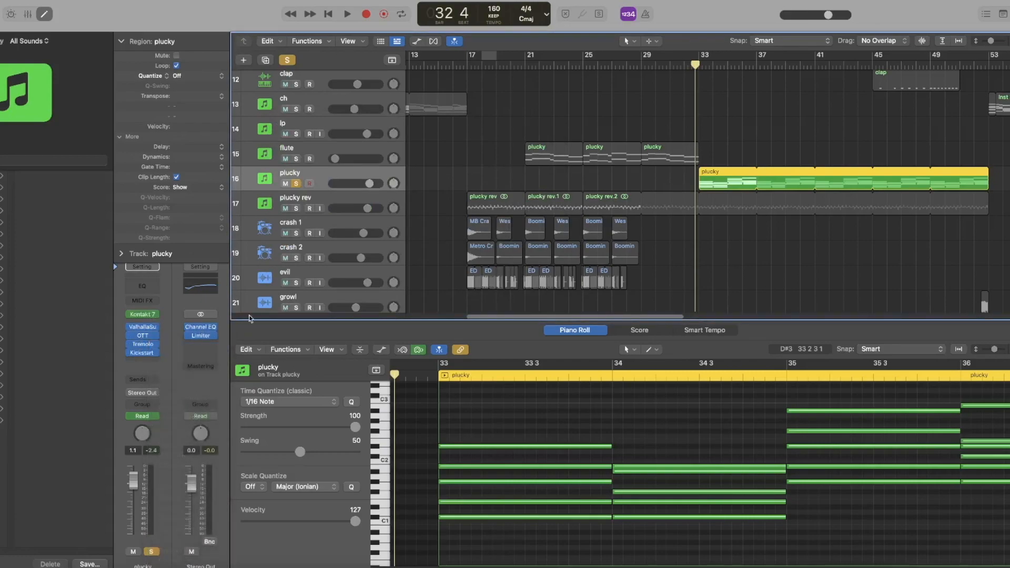
pyautogui.click(142, 353)
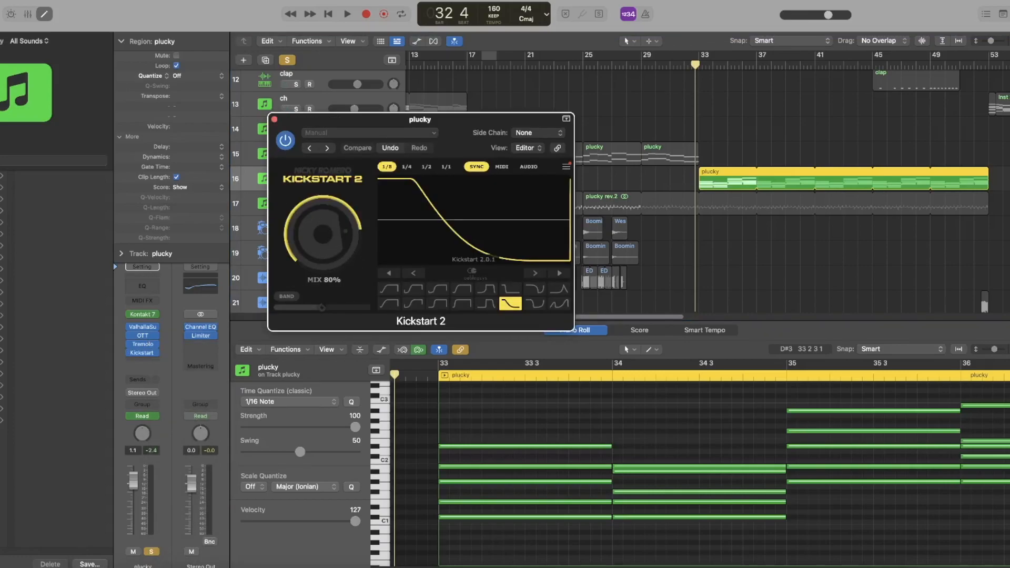
pyautogui.click(274, 120)
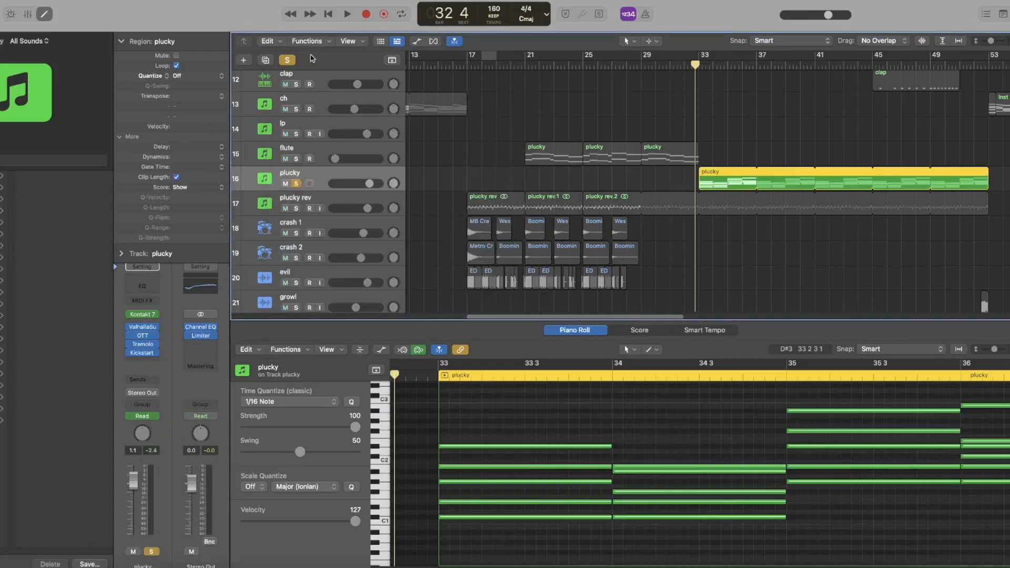
# Step: Clear the solo on plucky, deselect its regions, and move the playhead to bar 17
pyautogui.click(287, 60)
pyautogui.click(590, 183)
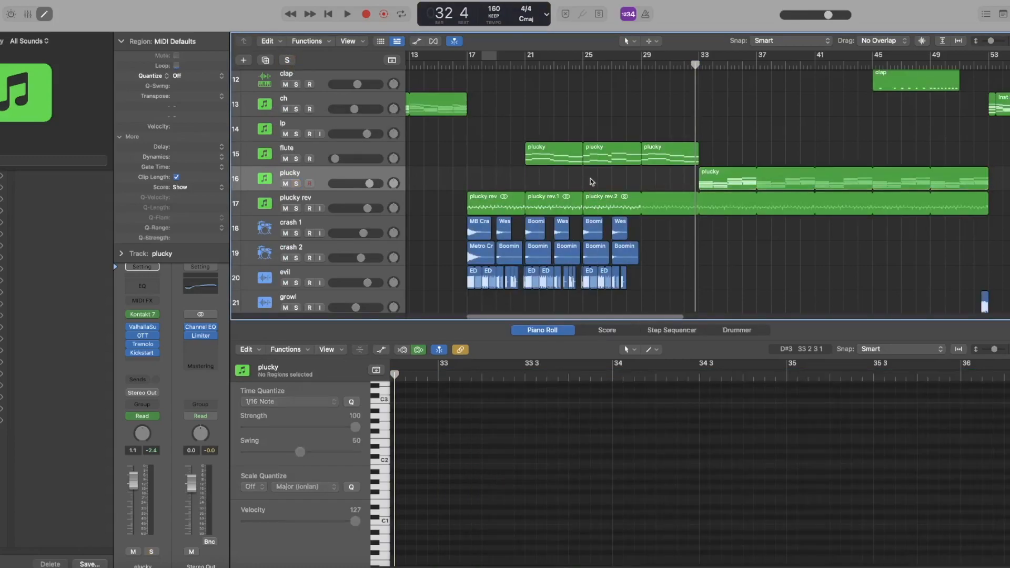
pyautogui.click(698, 65)
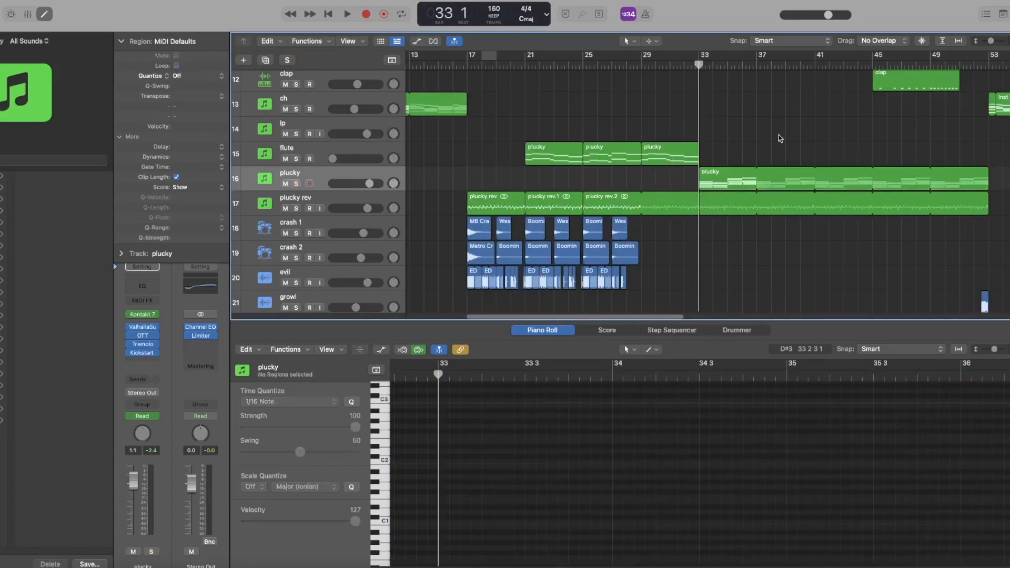
pyautogui.click(466, 65)
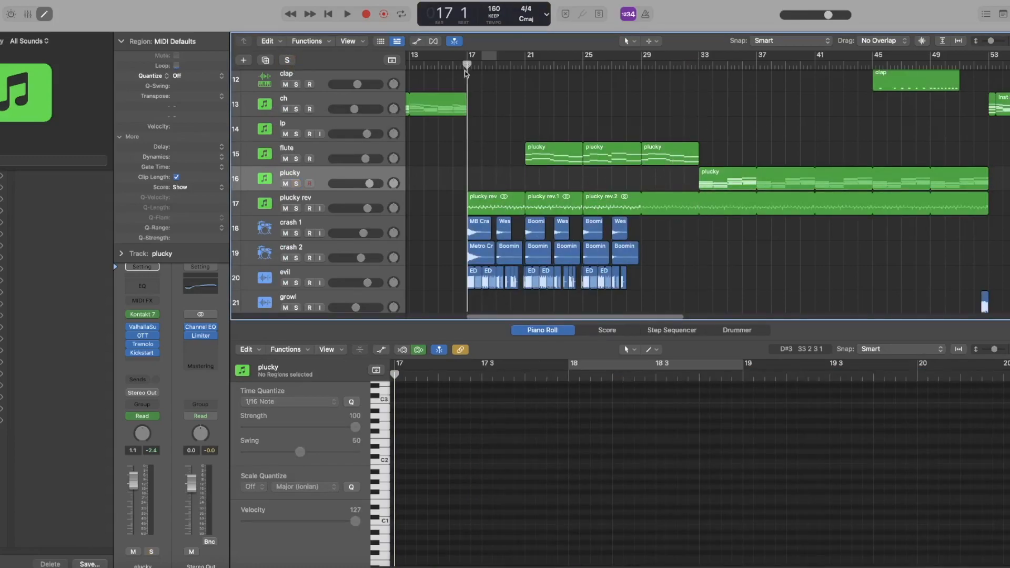
# Step: Examine the Chroma and Channel EQ plug-ins on the plucky rev track, closing each window after viewing
pyautogui.click(300, 198)
pyautogui.click(141, 353)
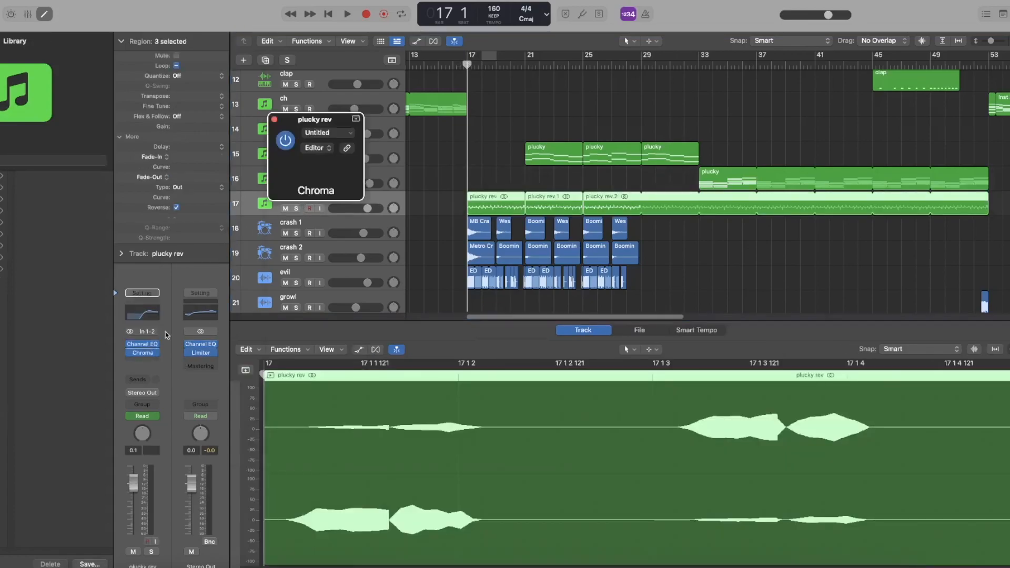
pyautogui.click(274, 119)
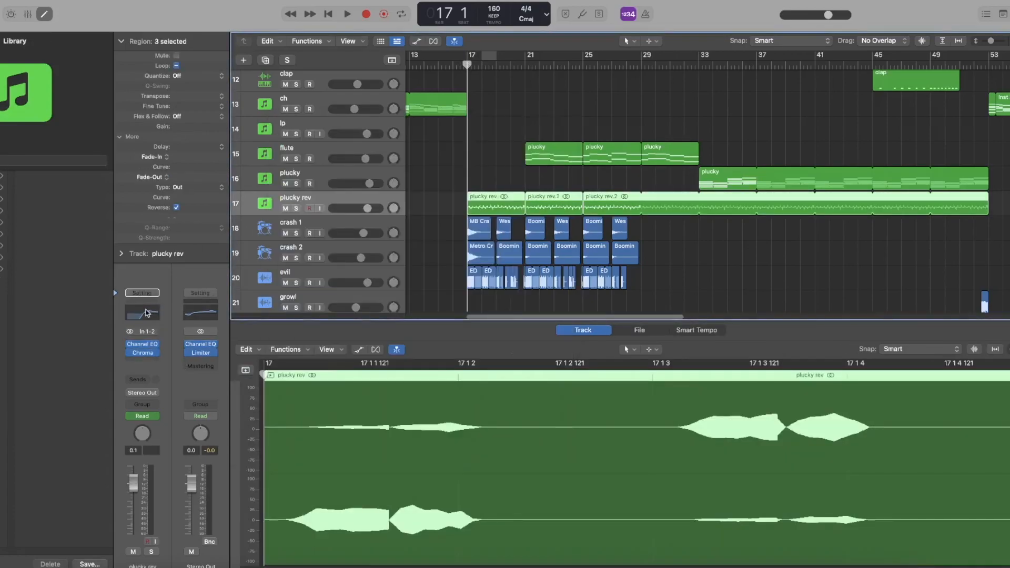
pyautogui.click(144, 345)
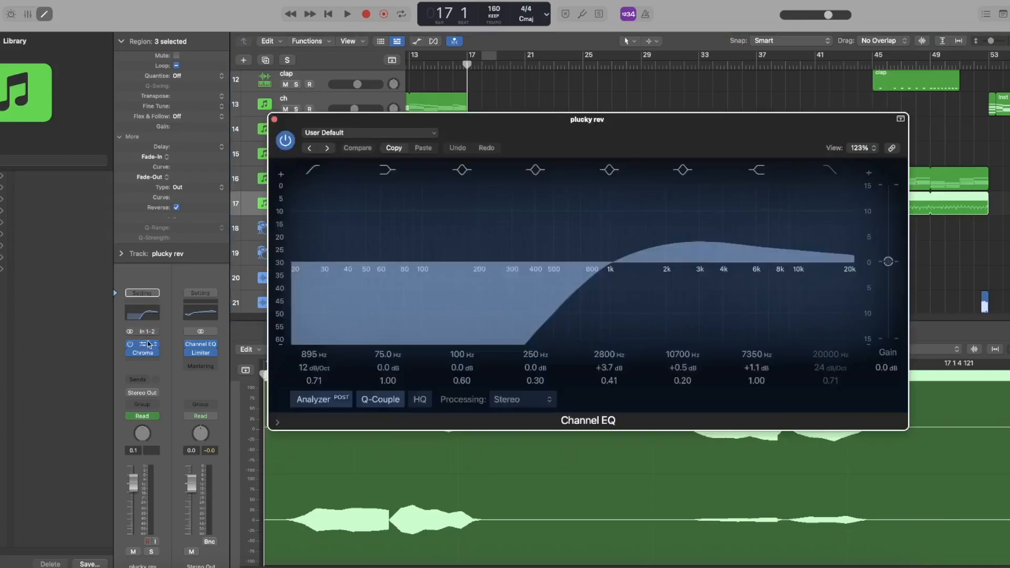
pyautogui.click(274, 120)
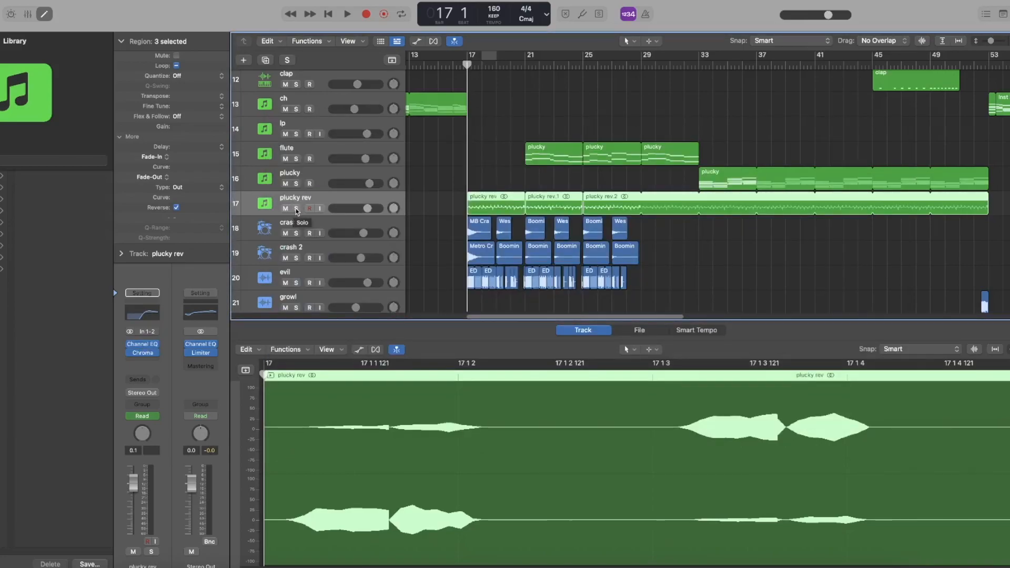
# Step: Solo plucky rev, audition it from bar 17, and clear the solo
pyautogui.click(296, 208)
pyautogui.press('space')
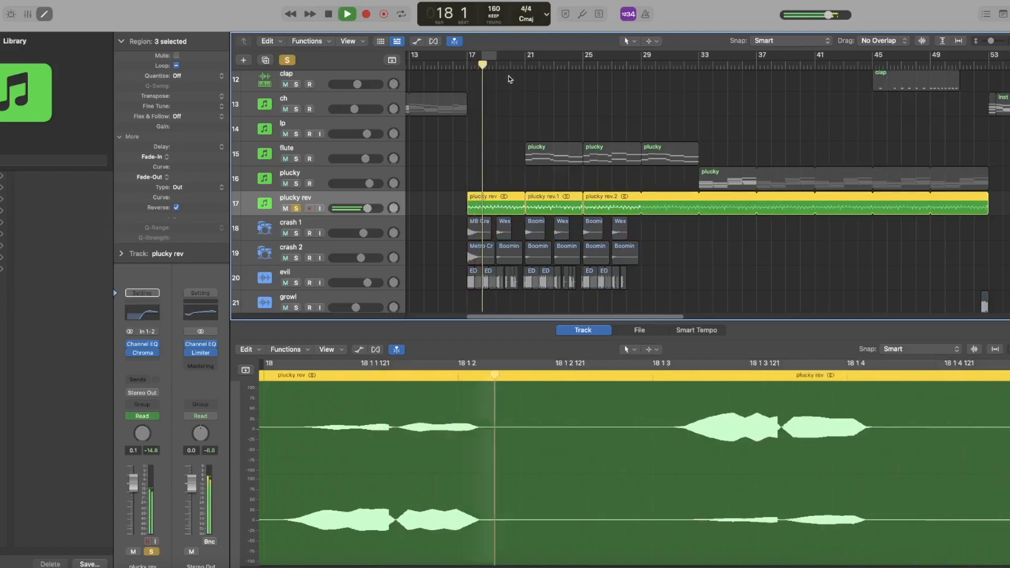
pyautogui.press('space')
pyautogui.click(287, 62)
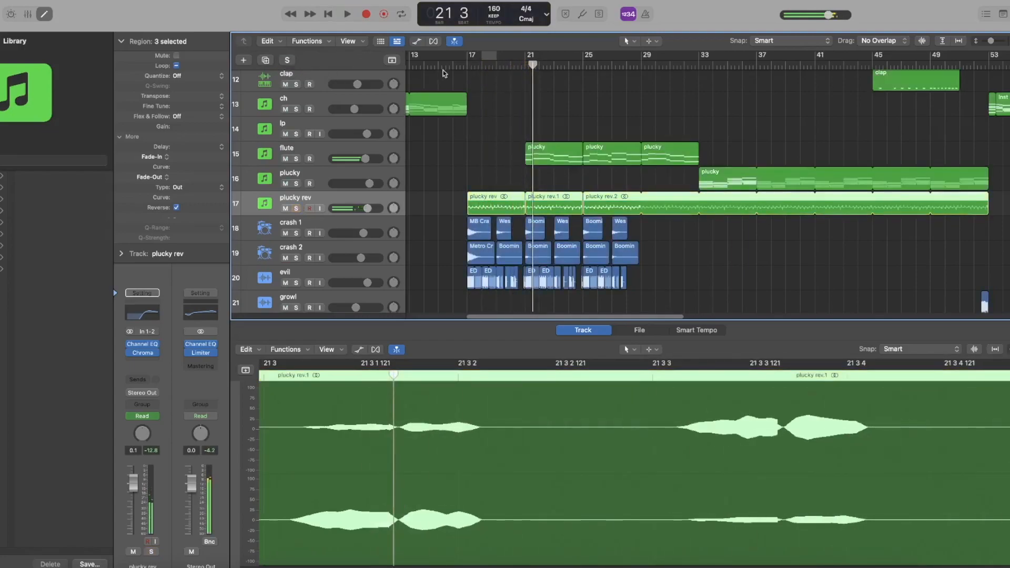
# Step: Select the crash 1 track and play the section from bar 17
pyautogui.click(466, 66)
pyautogui.click(487, 122)
pyautogui.scroll(4, 500, 153)
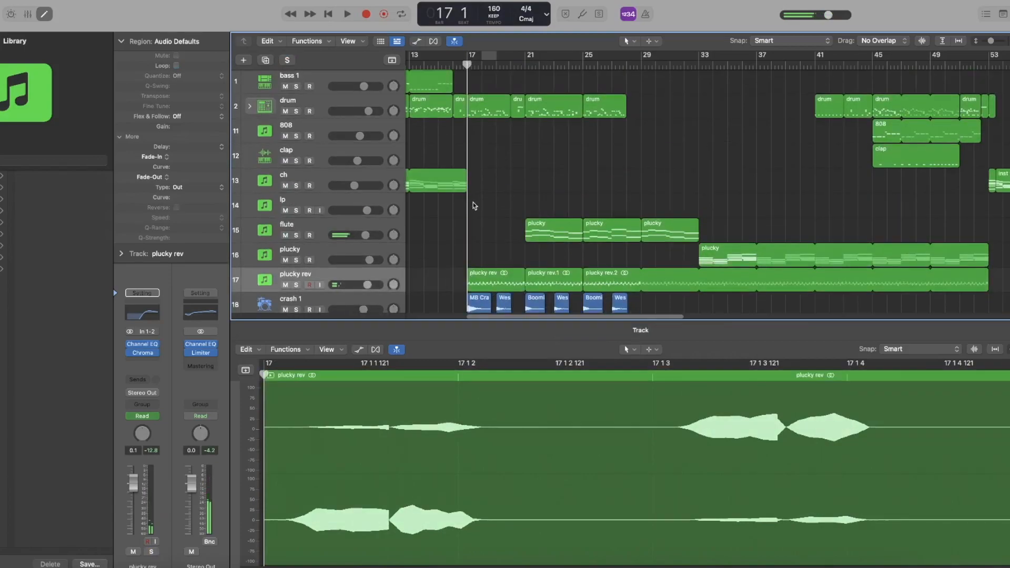
pyautogui.scroll(-3, 494, 233)
pyautogui.click(332, 231)
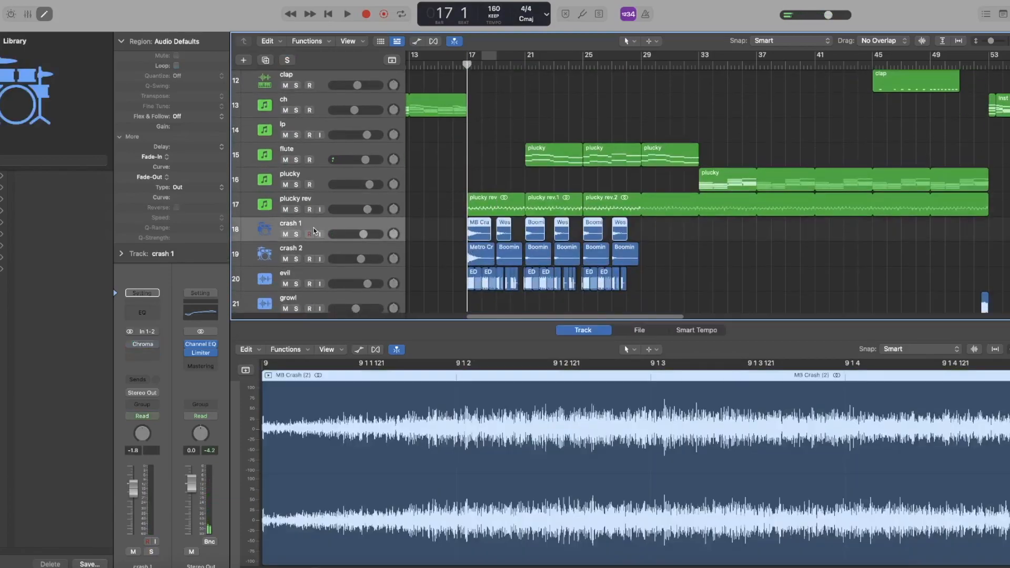
pyautogui.scroll(-1, 454, 257)
pyautogui.click(453, 257)
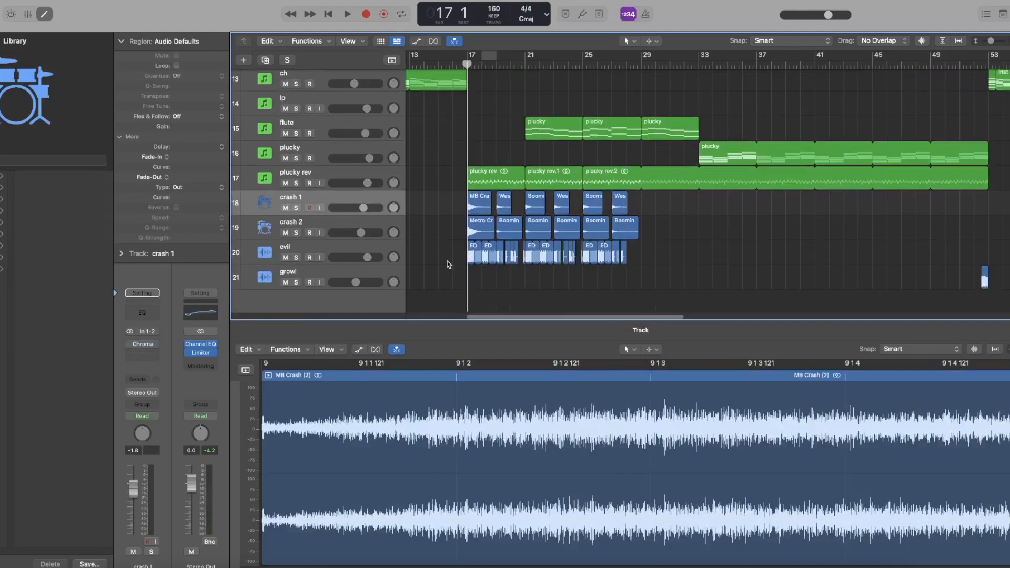
pyautogui.press('space')
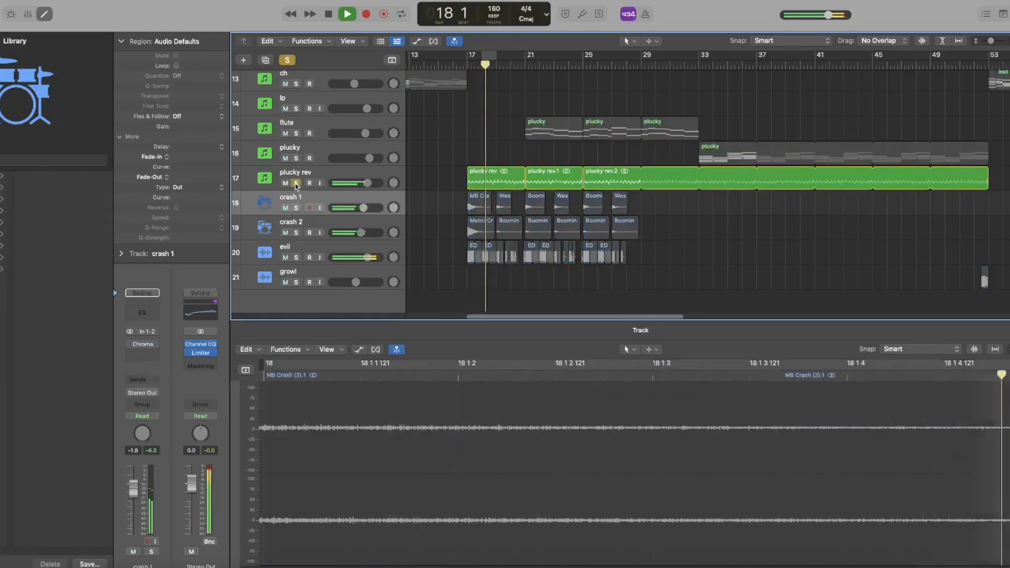
pyautogui.press('space')
# Step: Solo crash 1 and crash 2, audition them from bar 17 with the drum track added, and clear the solos
pyautogui.click(296, 209)
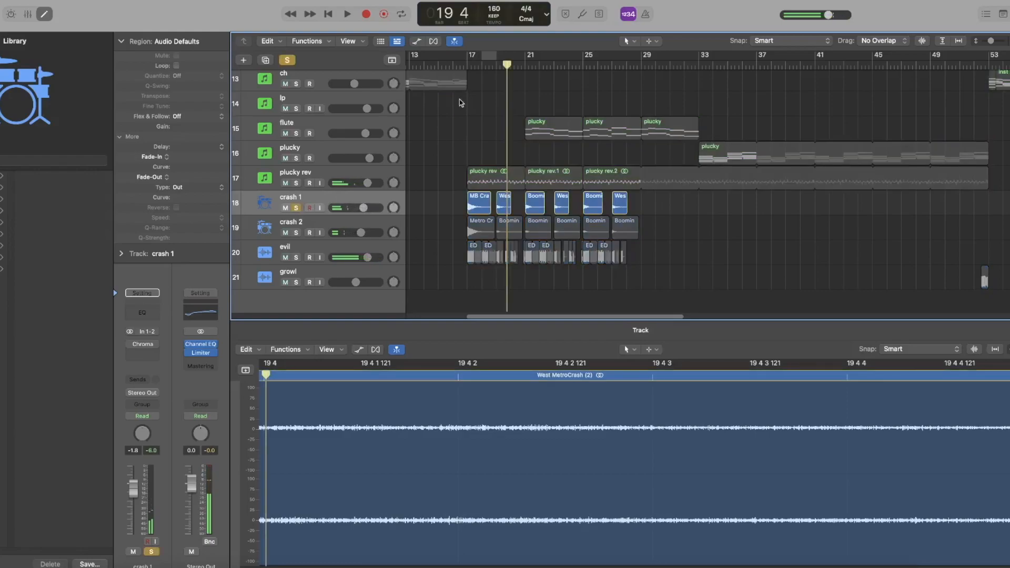
pyautogui.click(465, 65)
pyautogui.click(296, 232)
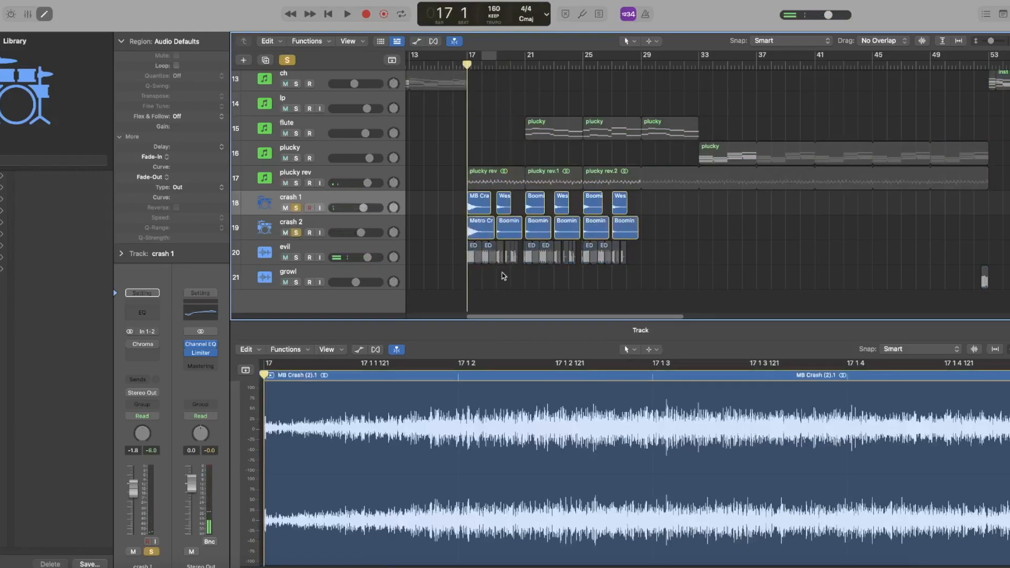
pyautogui.press('space')
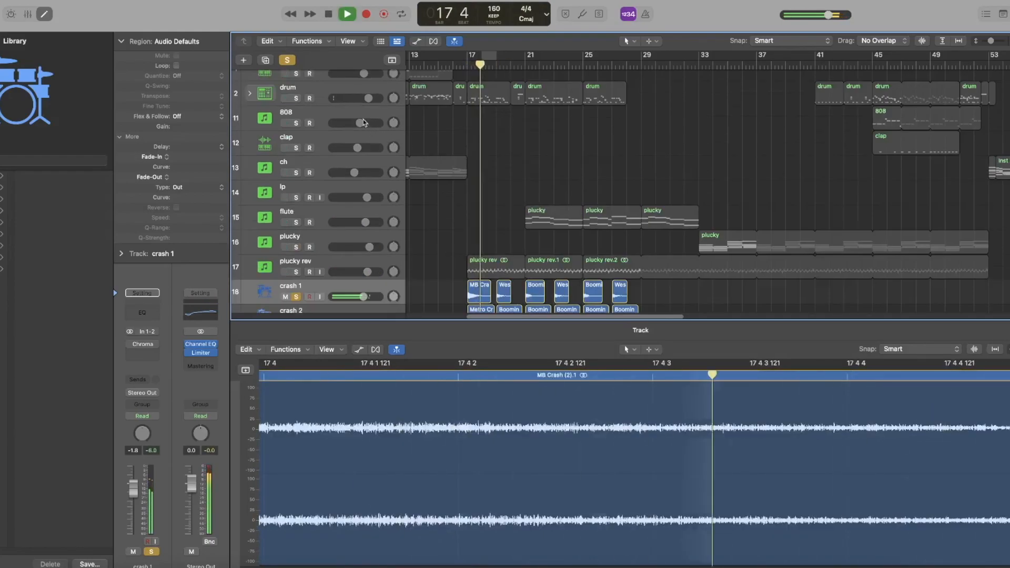
pyautogui.click(296, 99)
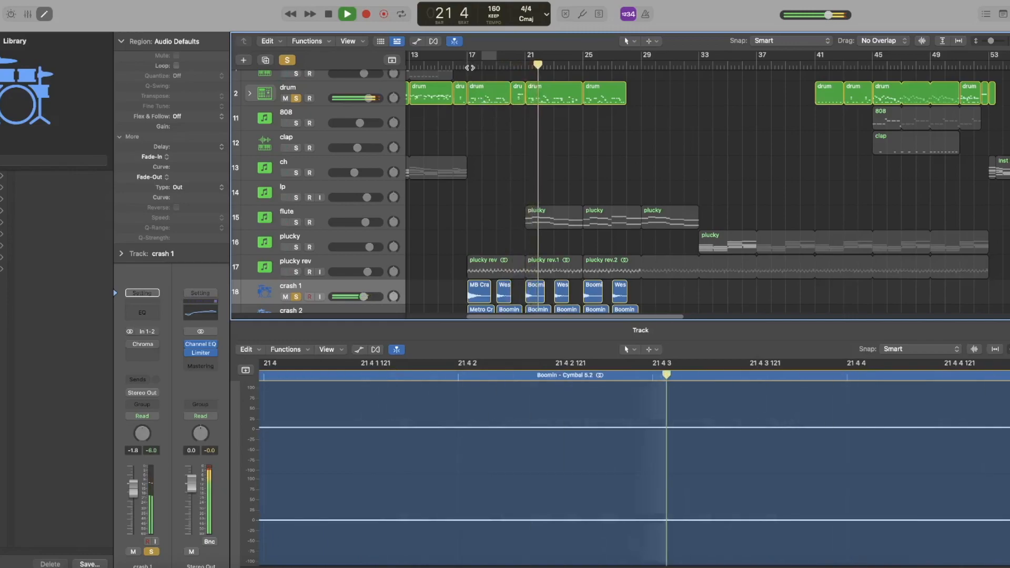
pyautogui.press('space')
pyautogui.click(287, 60)
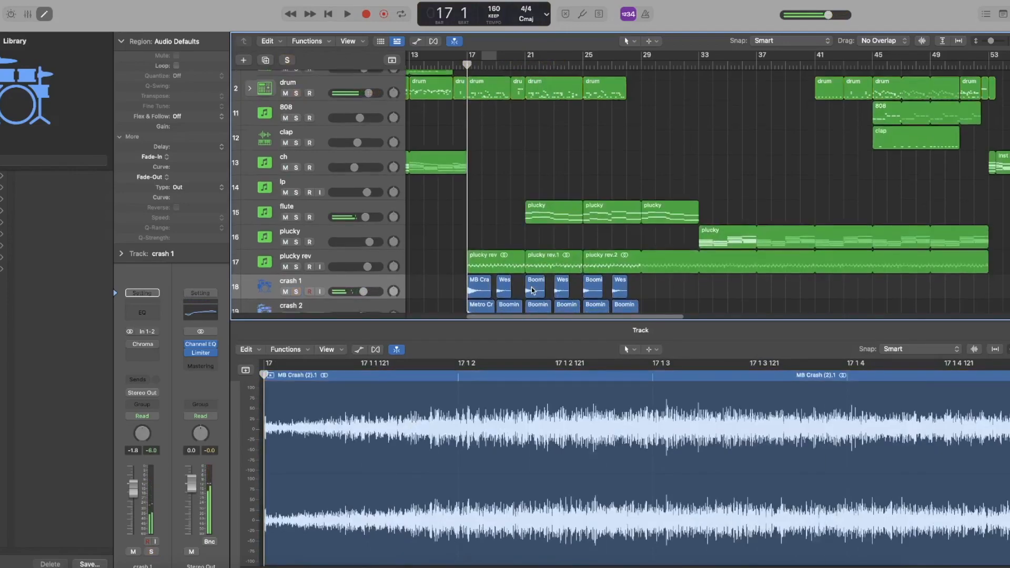
# Step: Select and solo the evil track and audition it from bar 17
pyautogui.scroll(-4, 521, 296)
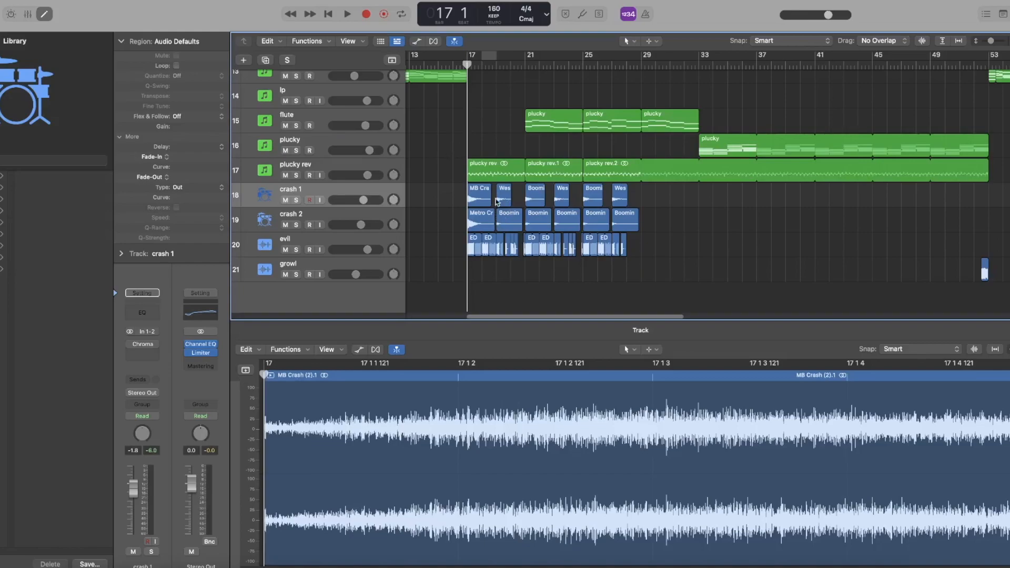
pyautogui.click(332, 245)
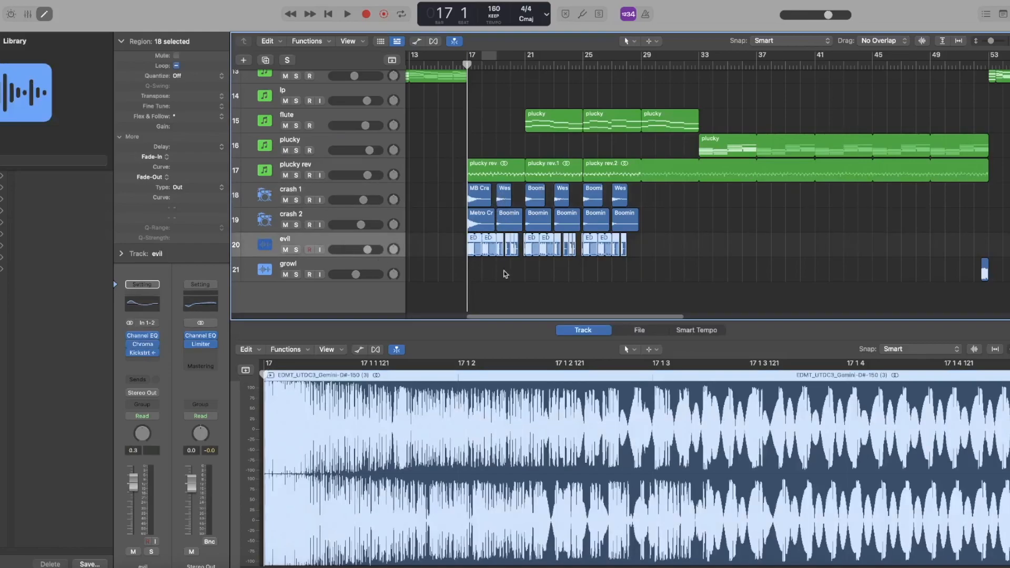
pyautogui.scroll(3, 368, 245)
pyautogui.scroll(-3, 394, 246)
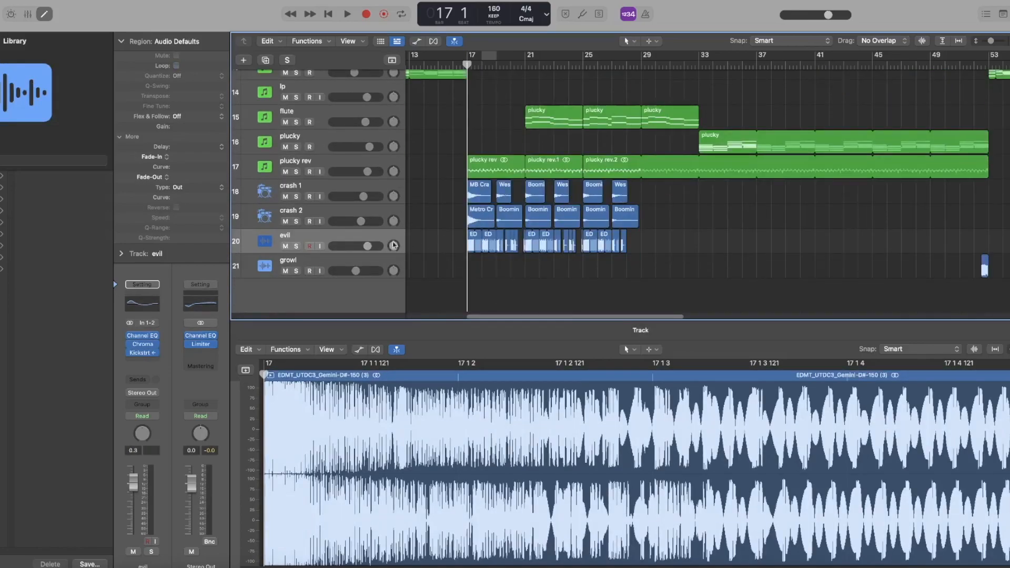
pyautogui.click(292, 246)
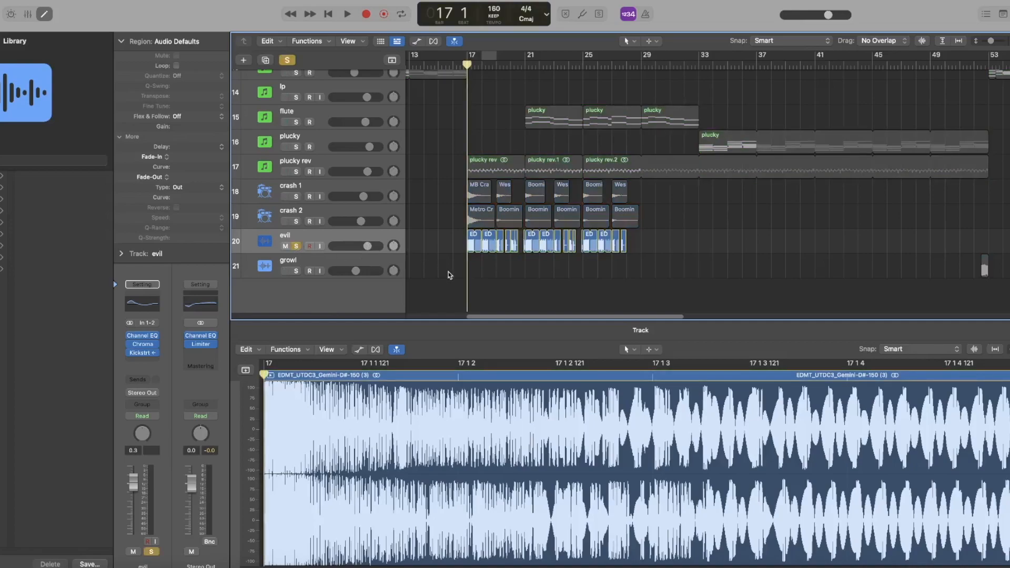
pyautogui.press('space')
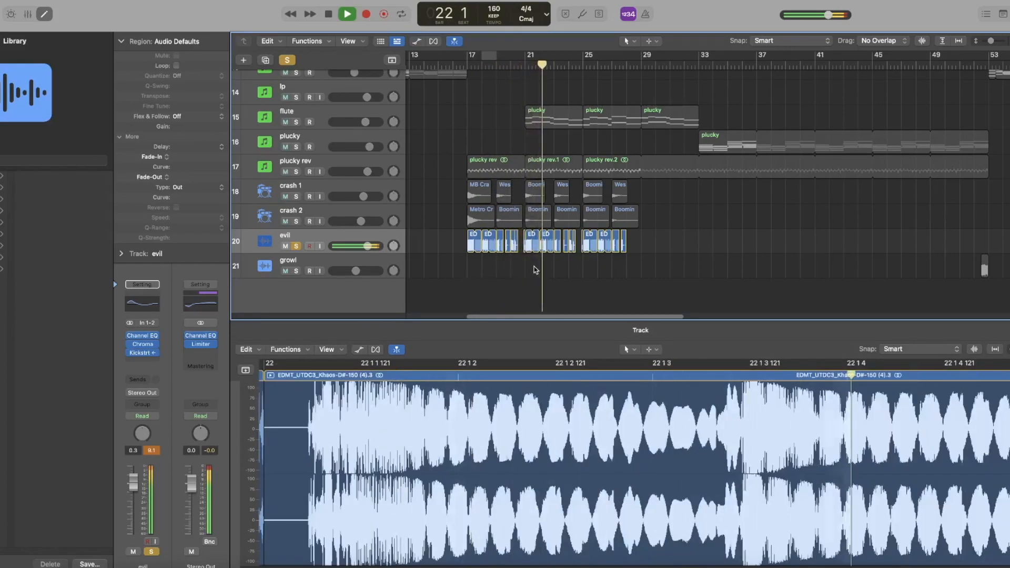
pyautogui.press('space')
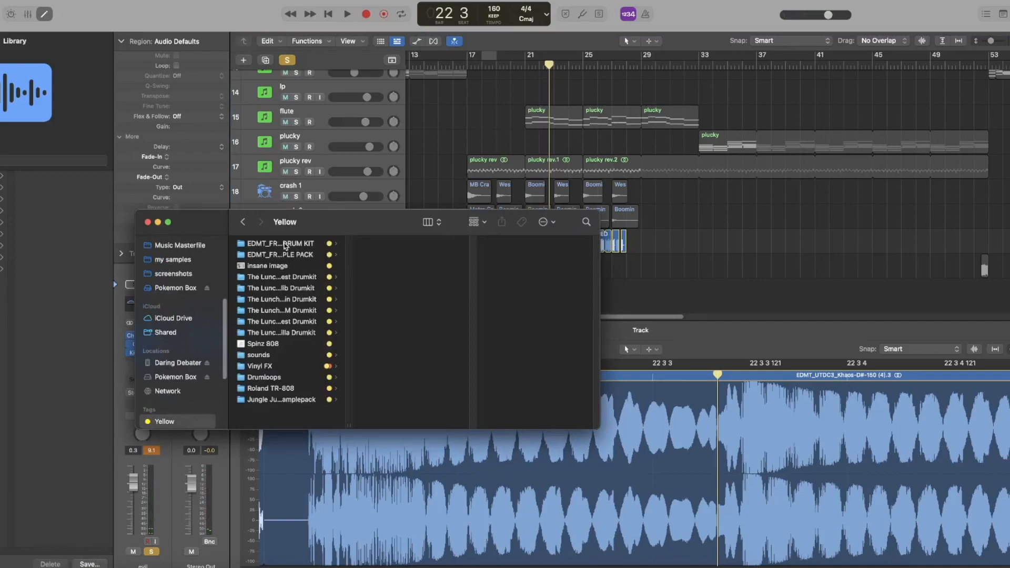
# Step: Browse the EDMT dubstep drum kit and sample pack folders in Finder, opening the sample pack's Tonal folder
pyautogui.click(284, 244)
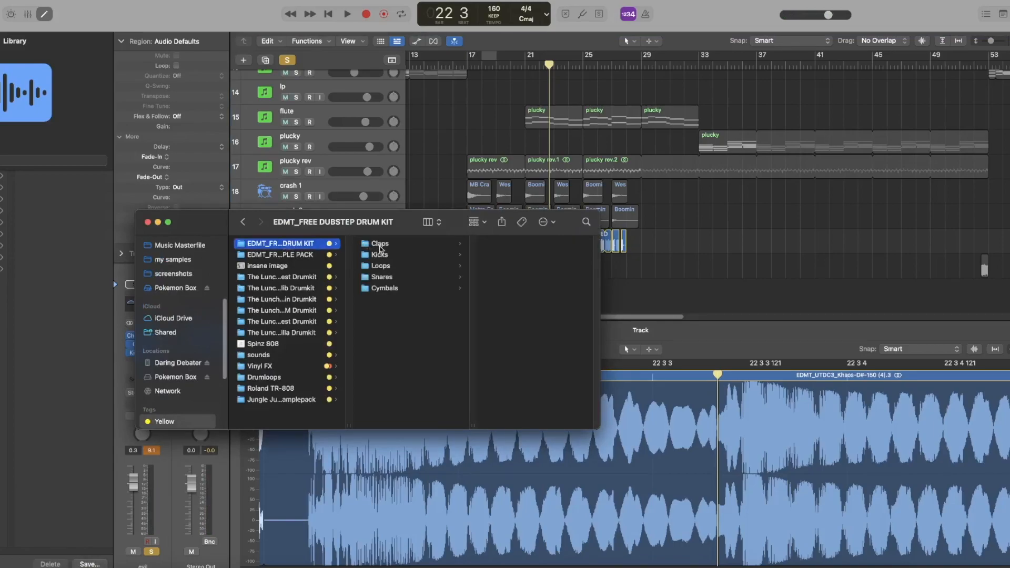
pyautogui.click(303, 255)
pyautogui.click(376, 244)
pyautogui.click(378, 265)
pyautogui.click(379, 277)
pyautogui.click(379, 267)
pyautogui.click(487, 269)
# Step: Preview the EDMT_Gun-D# and EDMT_UTDC3 samples in the Tonal folder, and close the Finder window
pyautogui.press('space')
pyautogui.press('Up')
pyautogui.press('Down')
pyautogui.press('Down')
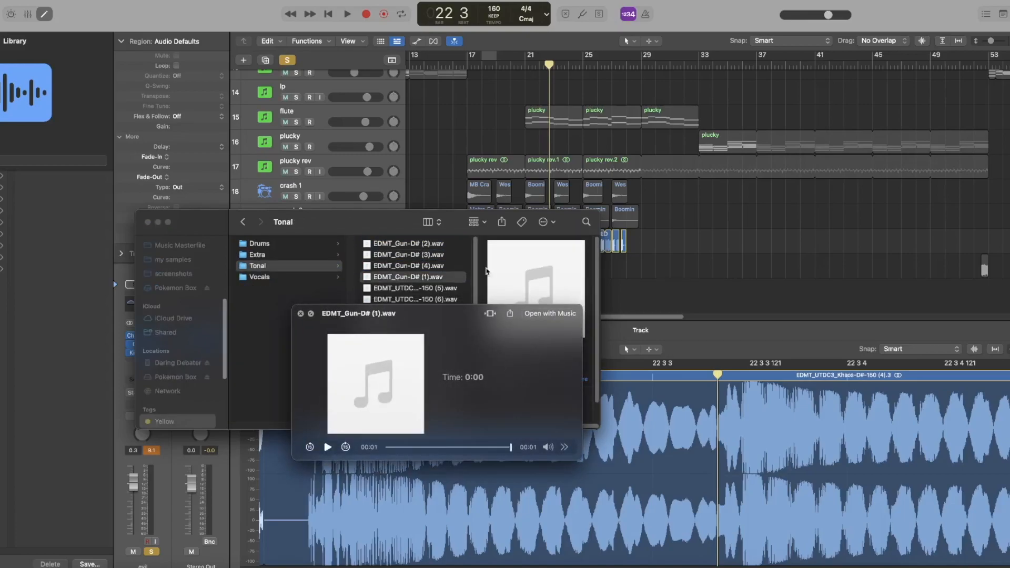
pyautogui.press('Down')
pyautogui.press('Down')
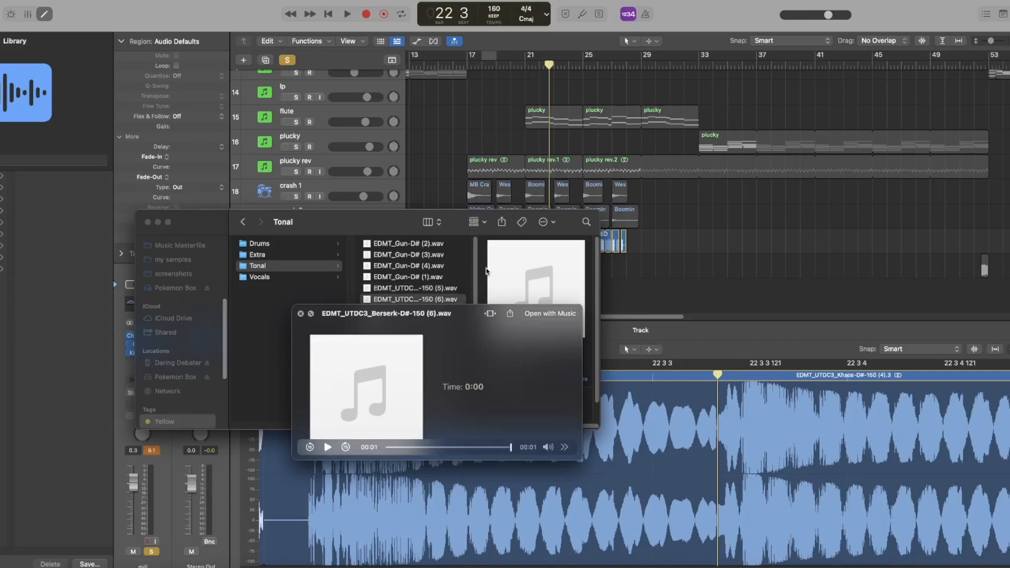
pyautogui.press('space')
pyautogui.click(147, 222)
pyautogui.click(532, 260)
# Step: Return the playhead to bar 17 and examine the Channel EQ and Chroma plug-ins on the evil track, closing each window
pyautogui.click(469, 64)
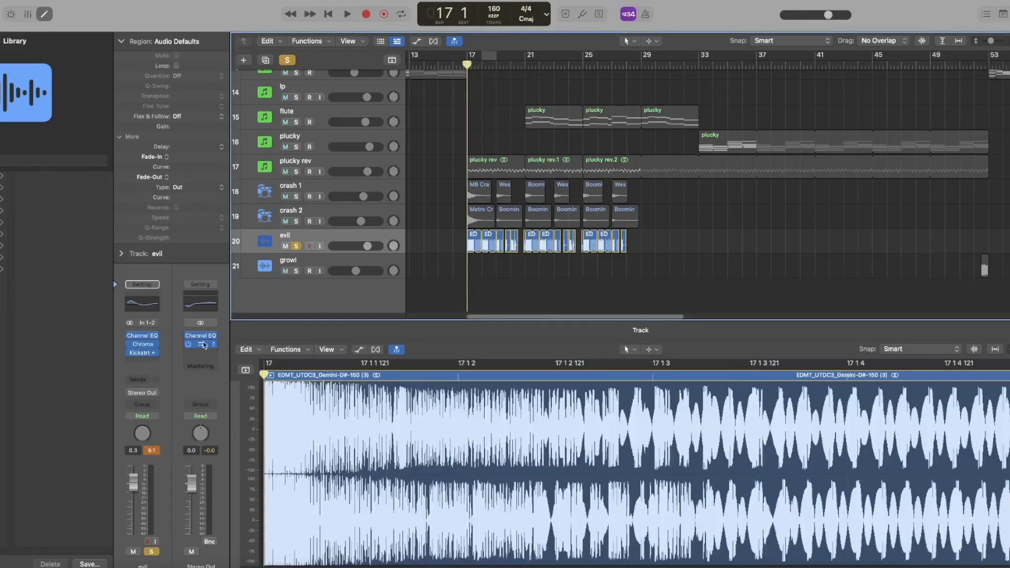
pyautogui.click(152, 310)
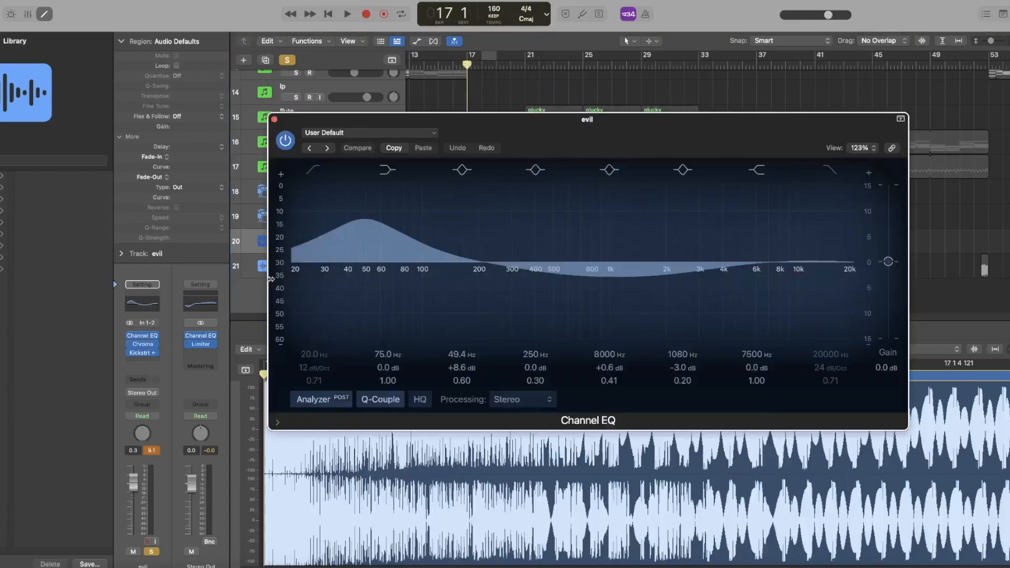
pyautogui.click(274, 120)
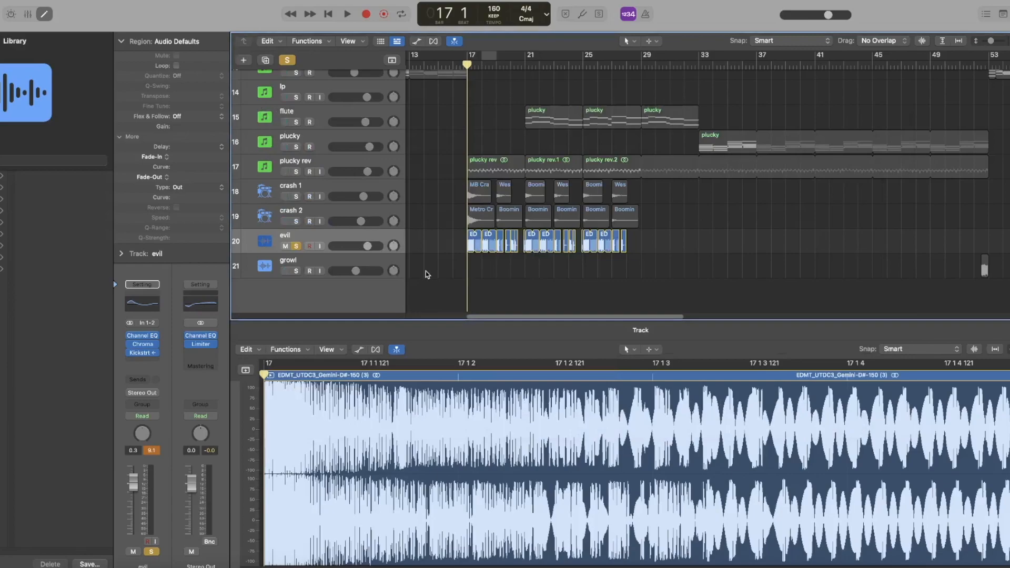
pyautogui.click(140, 344)
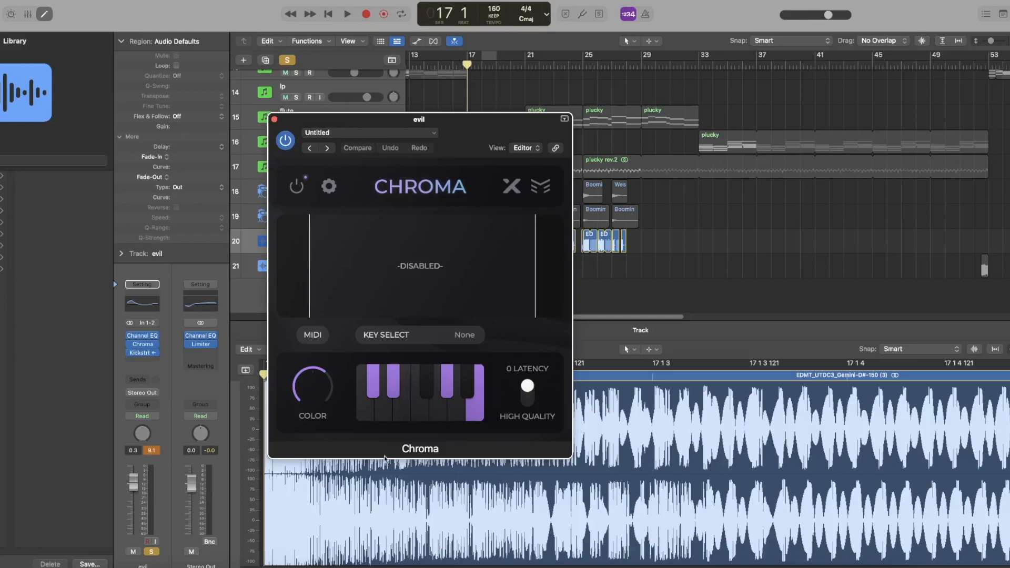
pyautogui.click(274, 121)
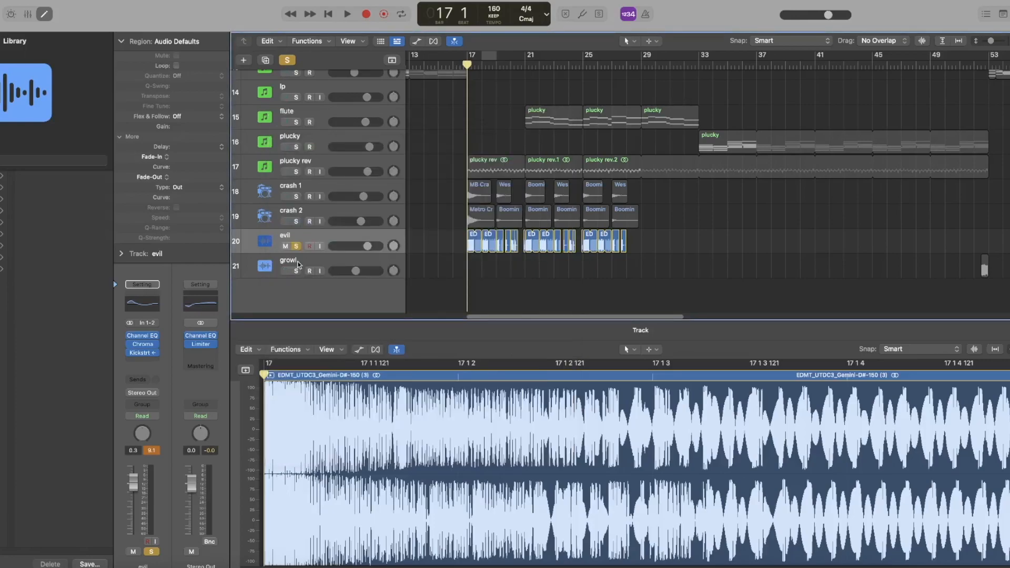
# Step: Audition the soloed evil track from bar 17, and open its Kickstart 2 plug-in clear of the track headers
pyautogui.press('space')
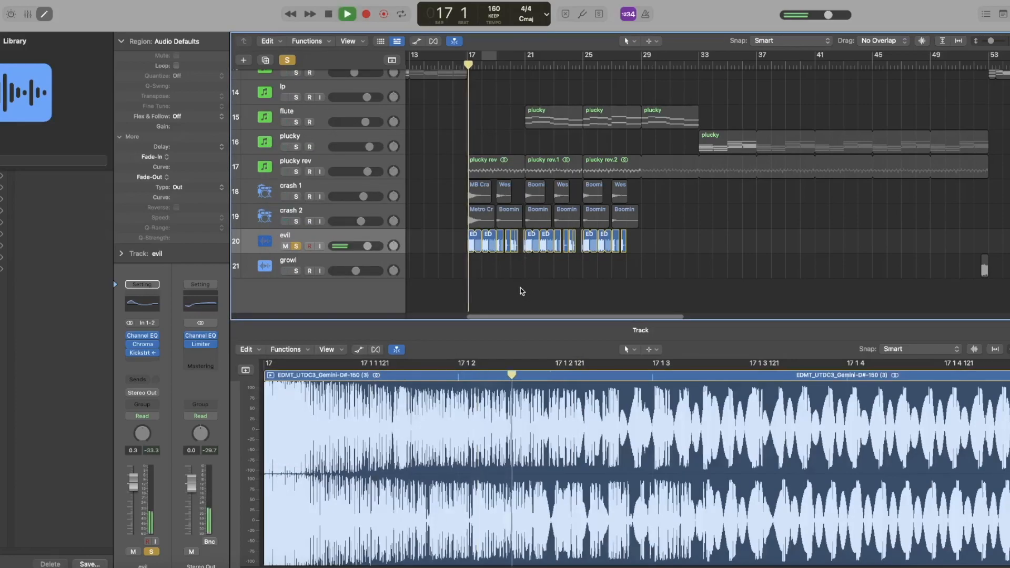
pyautogui.press('space')
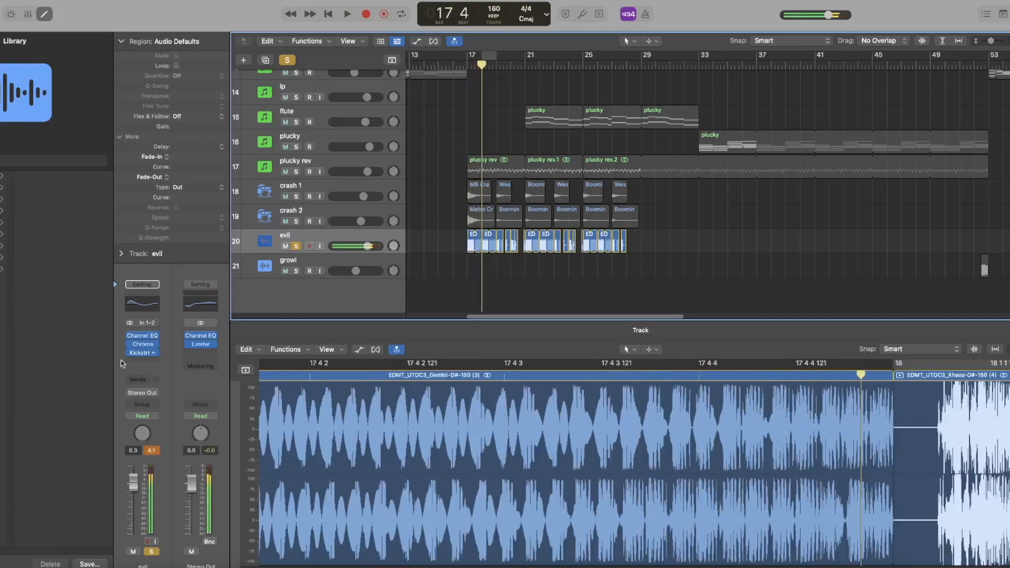
pyautogui.click(141, 355)
pyautogui.moveTo(496, 134); pyautogui.dragTo(787, 165)
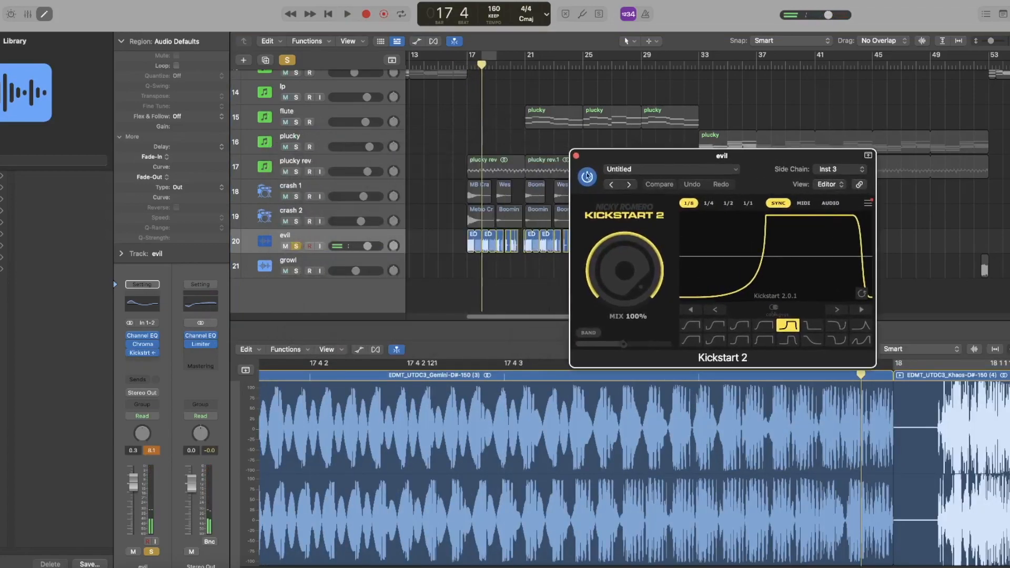
# Step: Compare the evil track from bar 17 with Kickstart 2 bypassed and with it switched back on
pyautogui.click(470, 67)
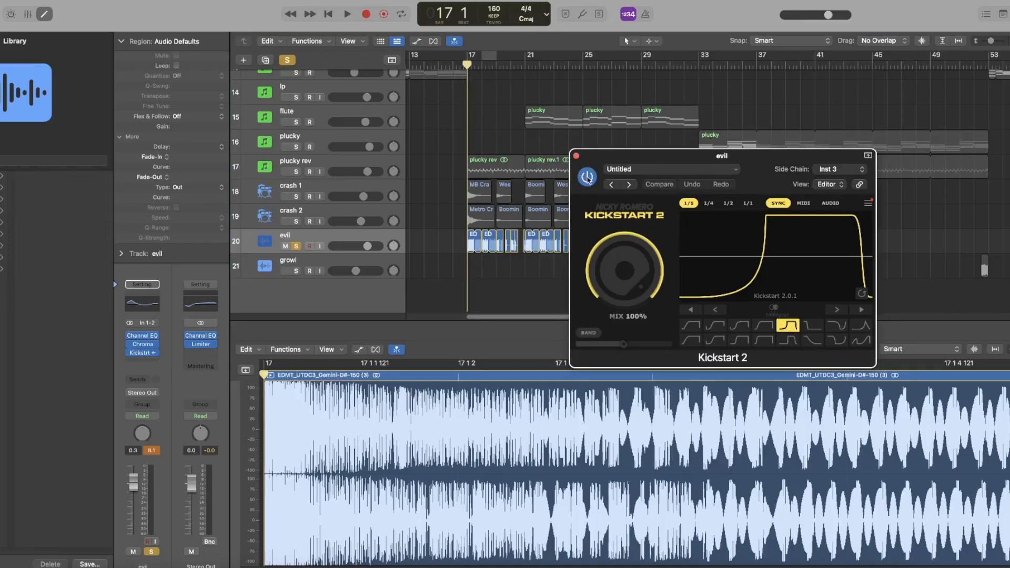
pyautogui.press('space')
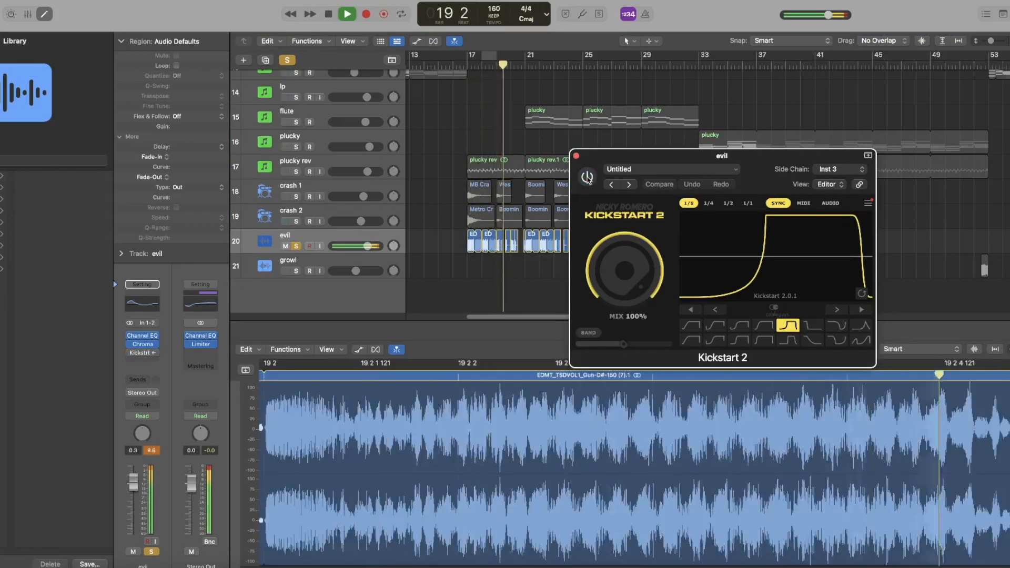
pyautogui.press('space')
pyautogui.click(588, 179)
pyautogui.click(467, 64)
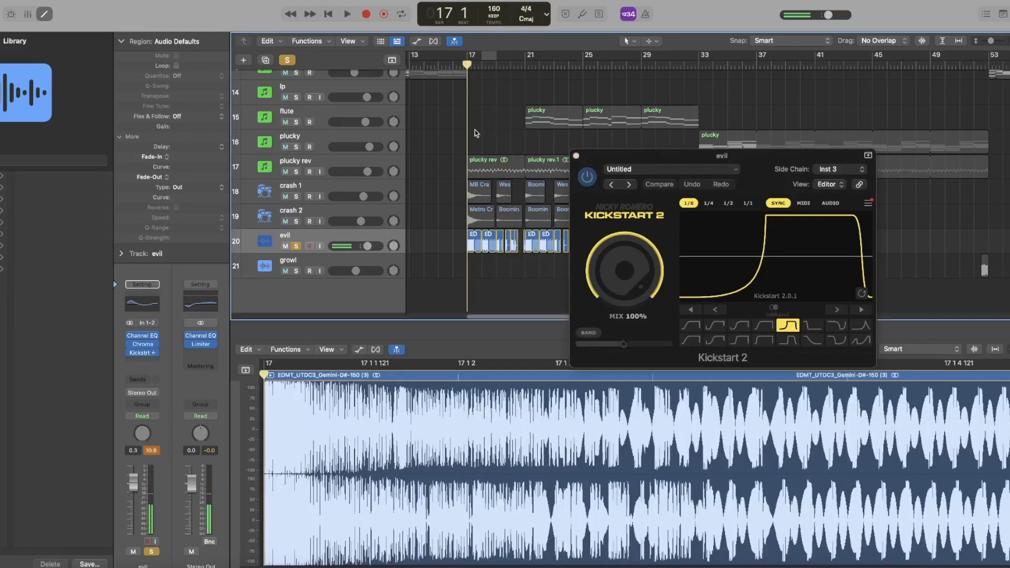
pyautogui.press('space')
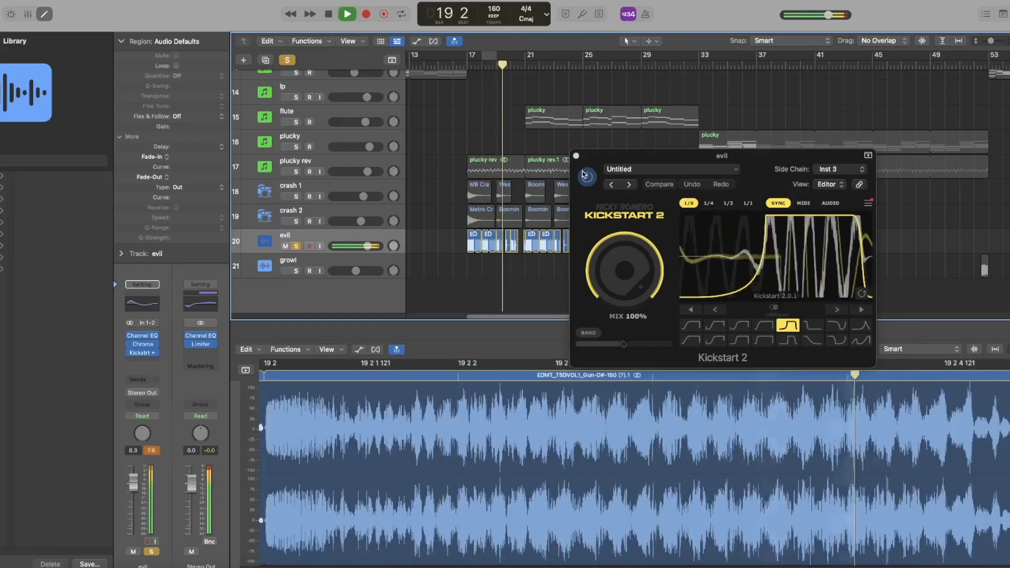
pyautogui.press('space')
# Step: Move the Kickstart 2 window away from the upper tracks, look over the drum regions, and close the plug-in
pyautogui.moveTo(582, 158); pyautogui.dragTo(348, 244)
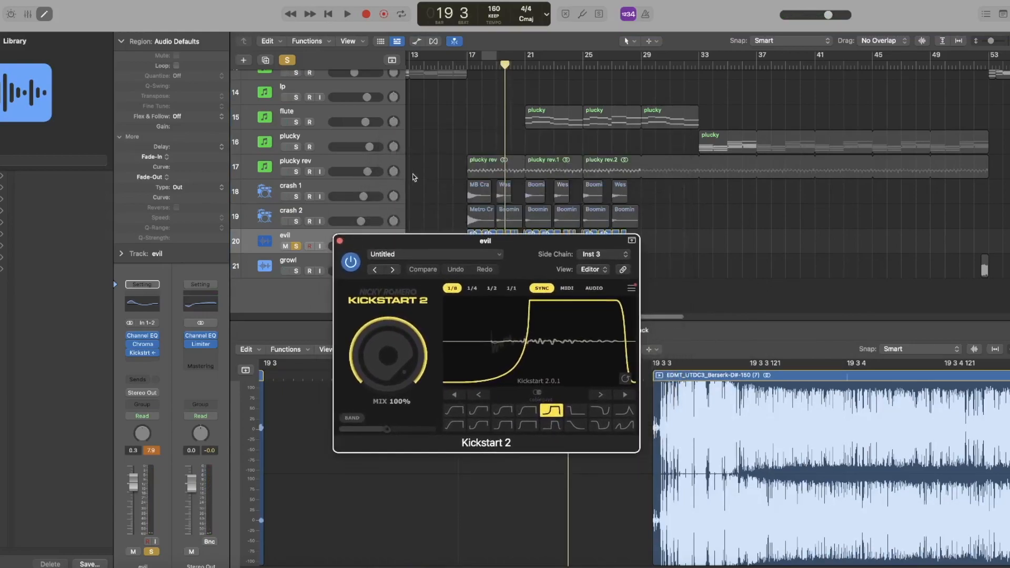
pyautogui.scroll(5, 431, 169)
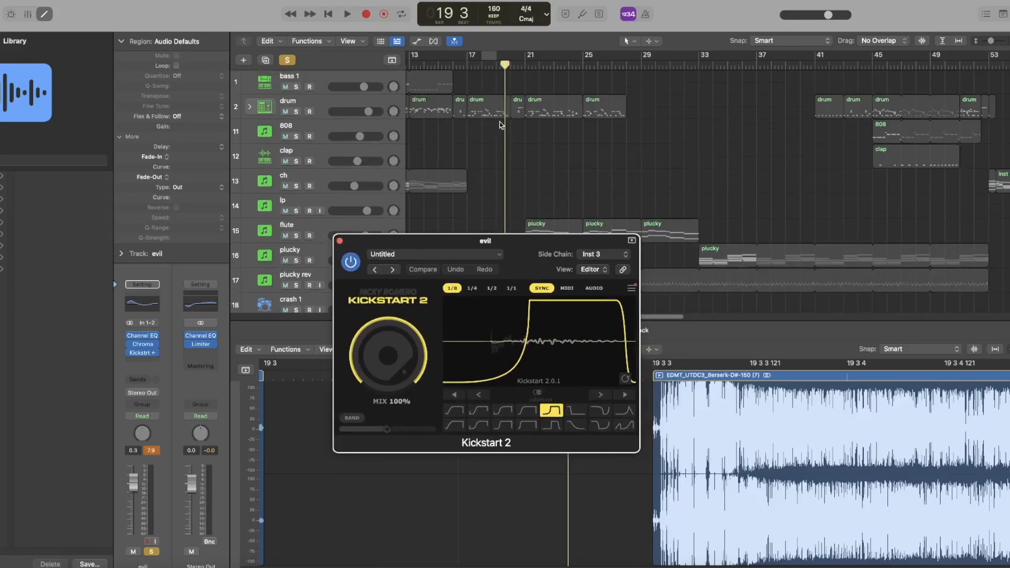
pyautogui.scroll(-4, 484, 179)
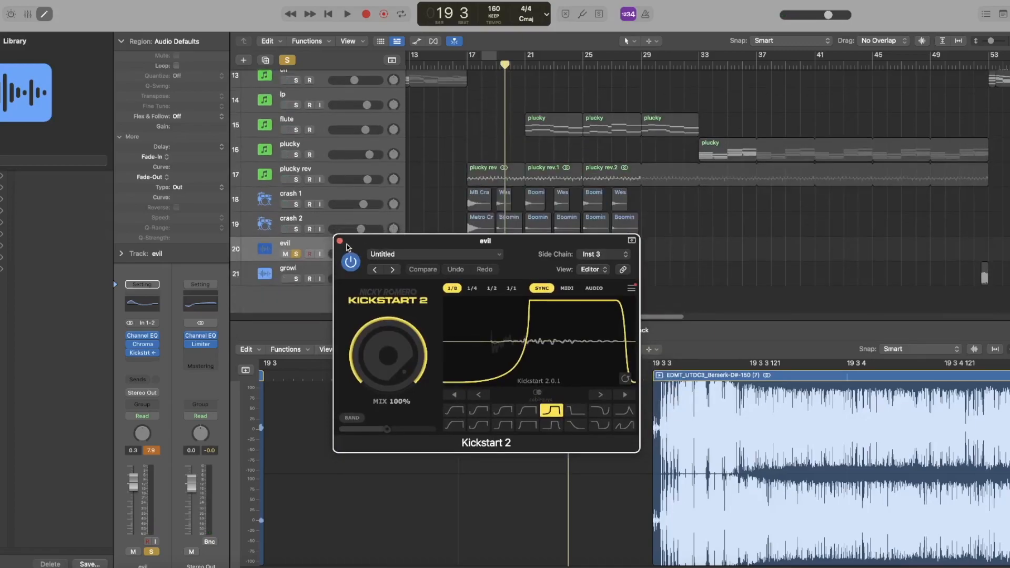
pyautogui.click(340, 241)
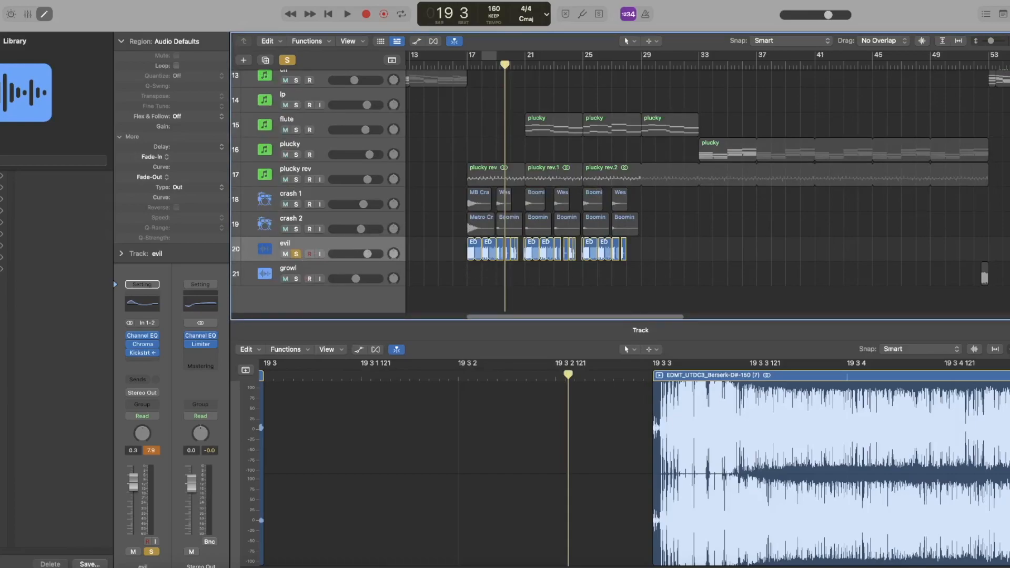
# Step: Show the flex controls and examine the evil track's flex mode choices, keeping Speed (FX)
pyautogui.press('super+Right')
pyautogui.press('super+Right')
pyautogui.press('super+Right')
pyautogui.press('super+Right')
pyautogui.press('super+Right')
pyautogui.press('super+Right')
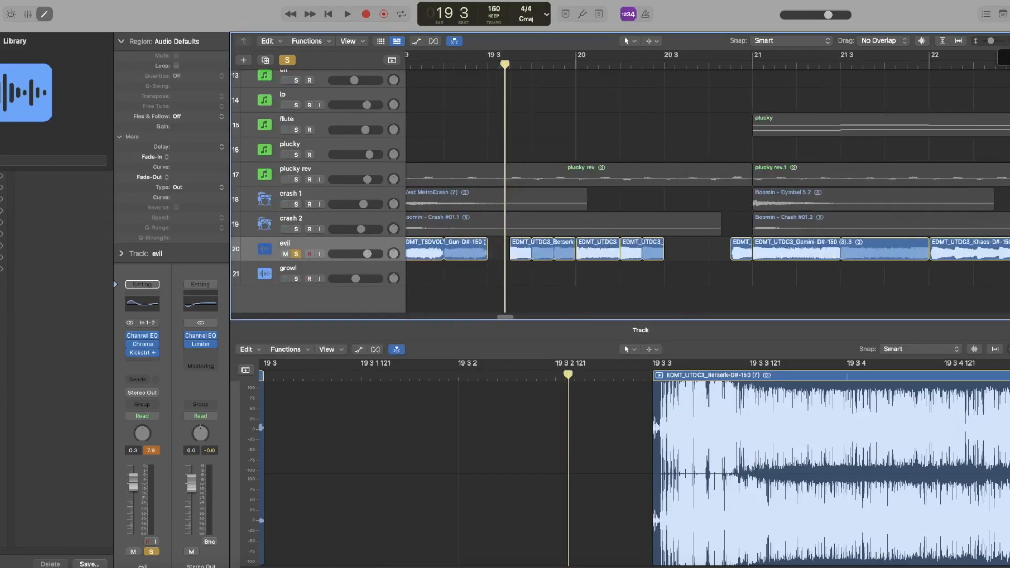
pyautogui.click(434, 41)
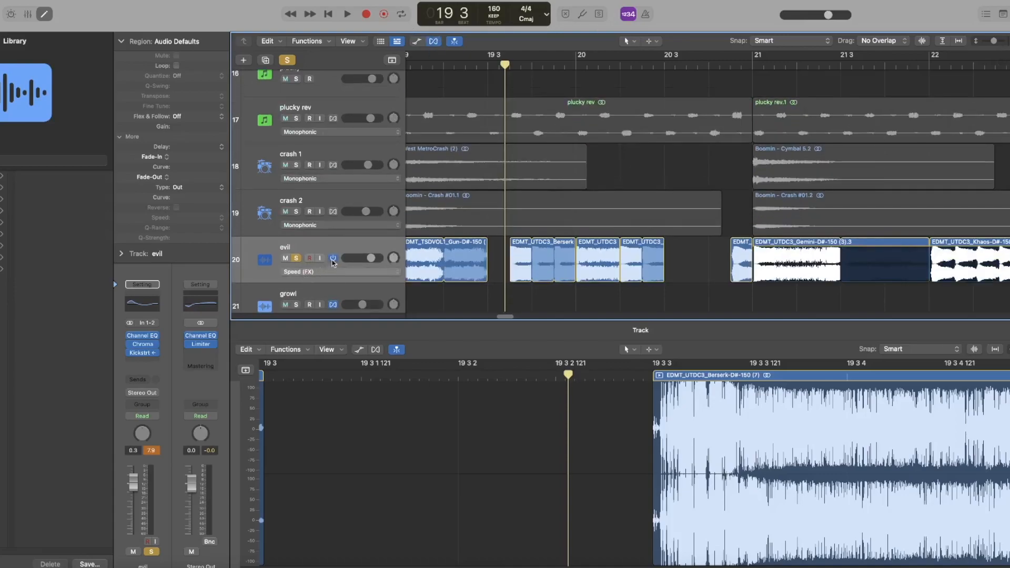
pyautogui.click(333, 258)
pyautogui.click(331, 273)
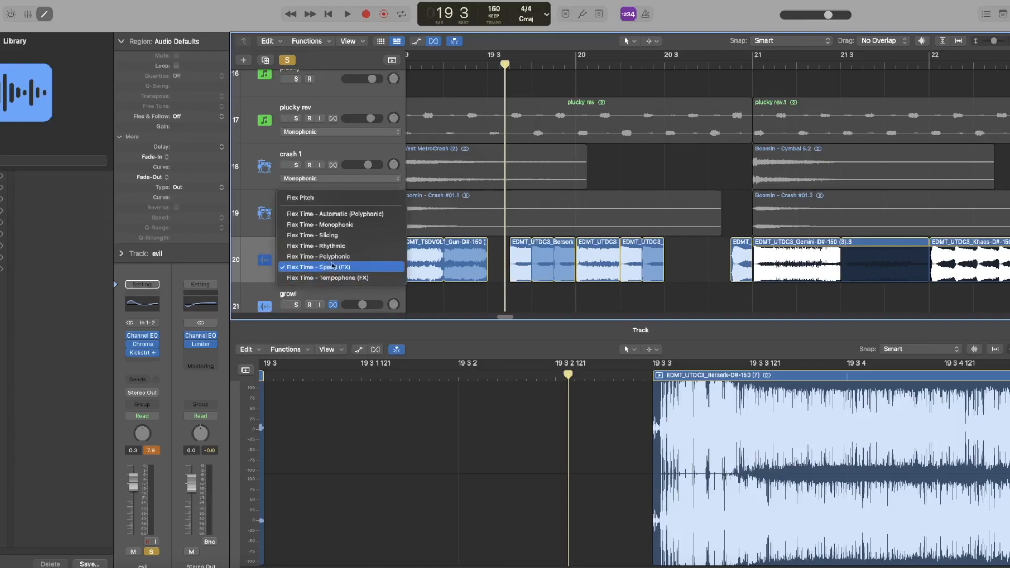
pyautogui.click(500, 289)
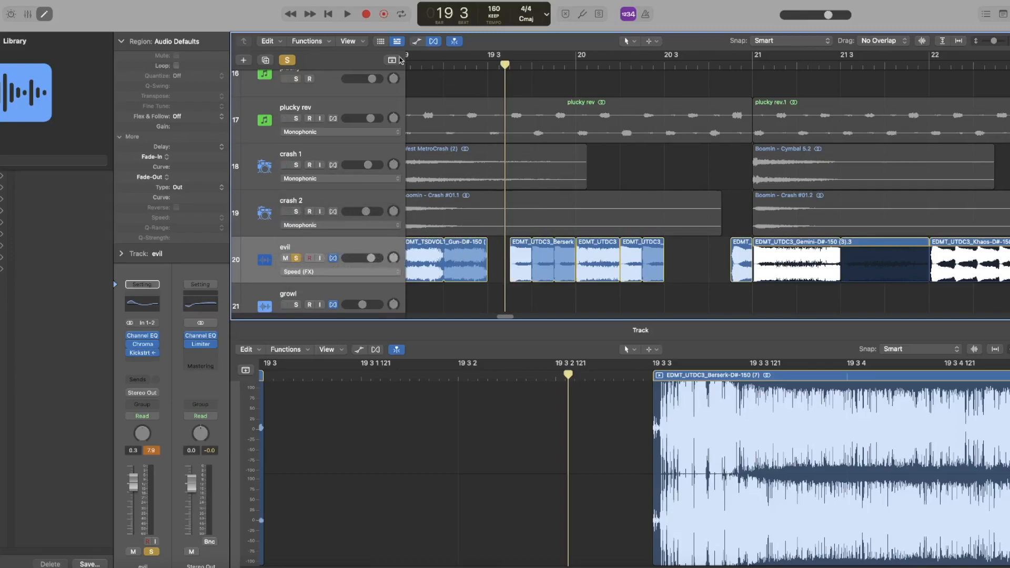
# Step: Turn off all solos and place the playhead at bar 21, where the flute regions begin
pyautogui.click(287, 60)
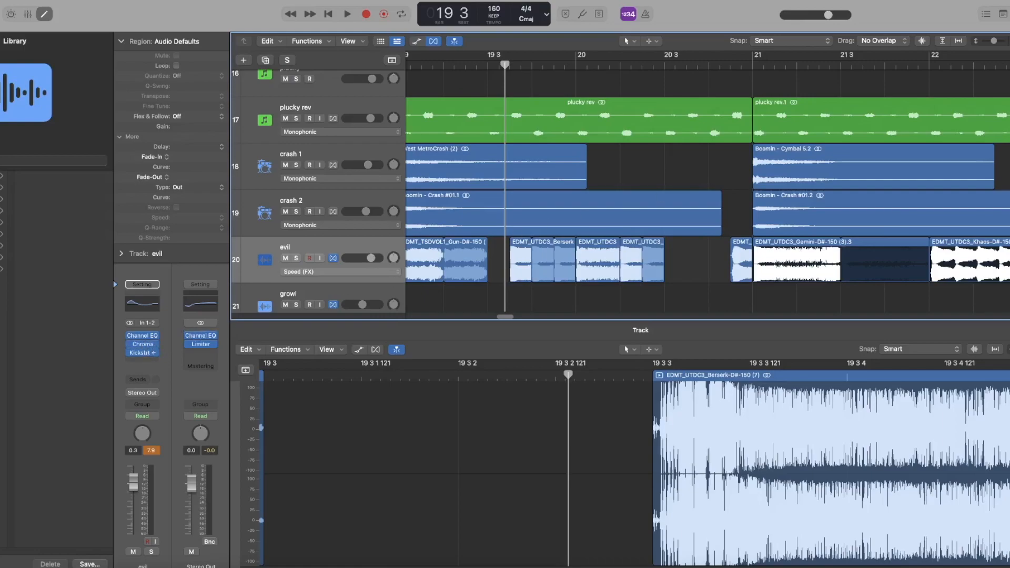
pyautogui.press('z')
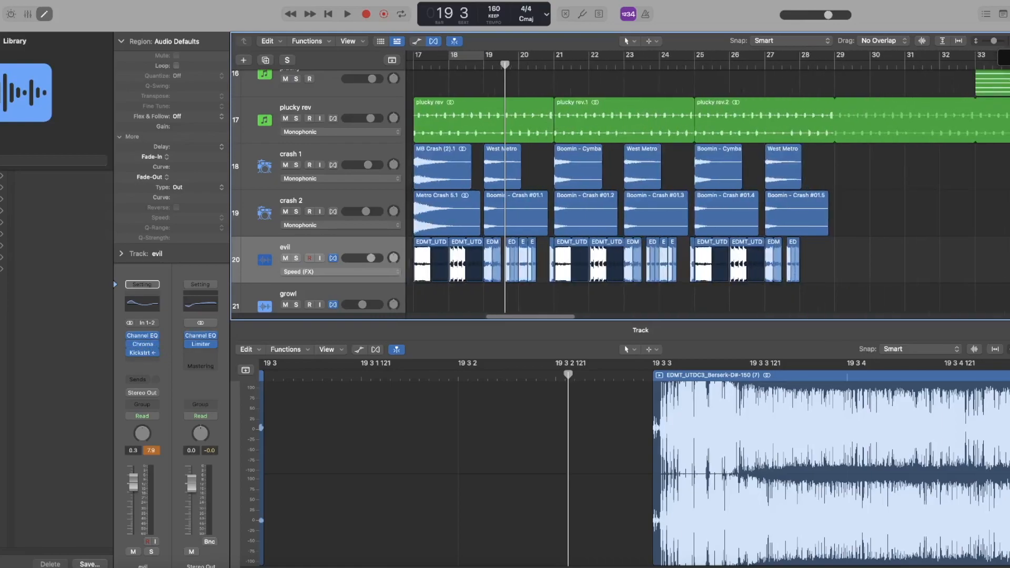
pyautogui.scroll(4, 589, 199)
pyautogui.moveTo(516, 65)
pyautogui.mouseDown()
pyautogui.moveTo(482, 74)
pyautogui.moveTo(516, 85)
pyautogui.mouseUp()
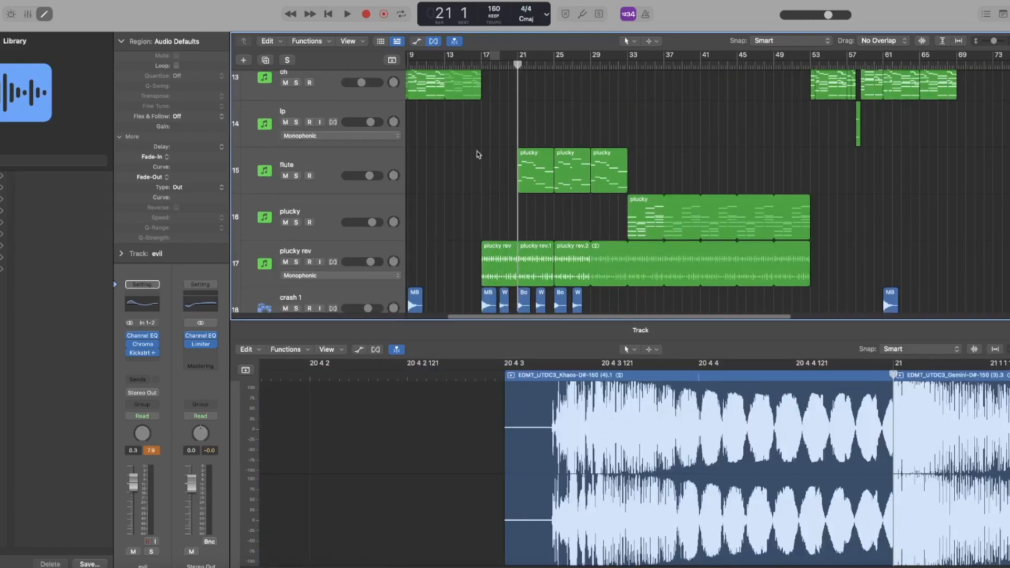
# Step: Select the flute track with its regions, reduce the track height, and hide the flex controls
pyautogui.click(371, 164)
pyautogui.moveTo(993, 41); pyautogui.dragTo(991, 42)
pyautogui.click(435, 41)
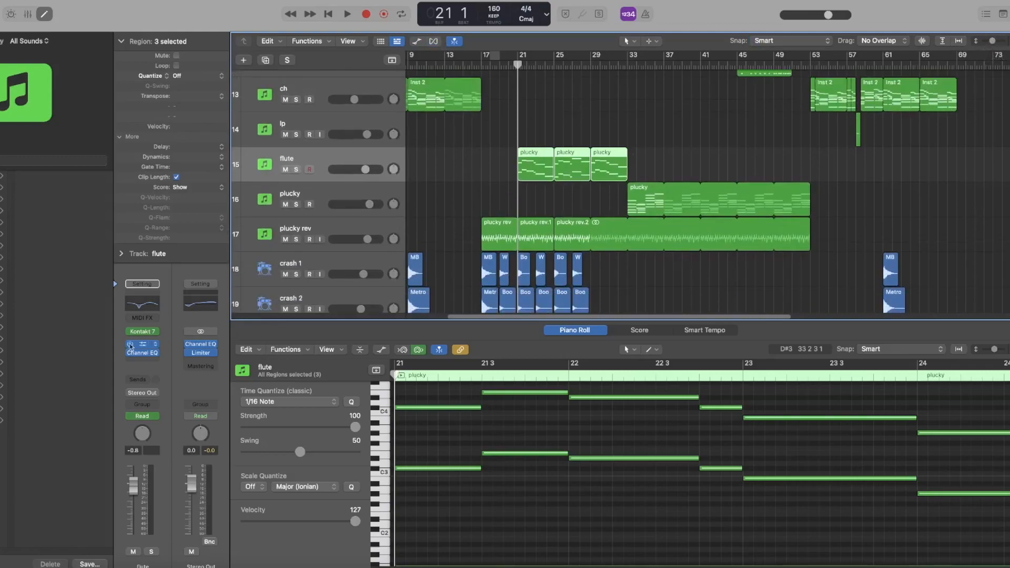
# Step: Check the OTT plug-in on the flute track, audition the track soloed, and return the playhead to bar 21
pyautogui.click(147, 346)
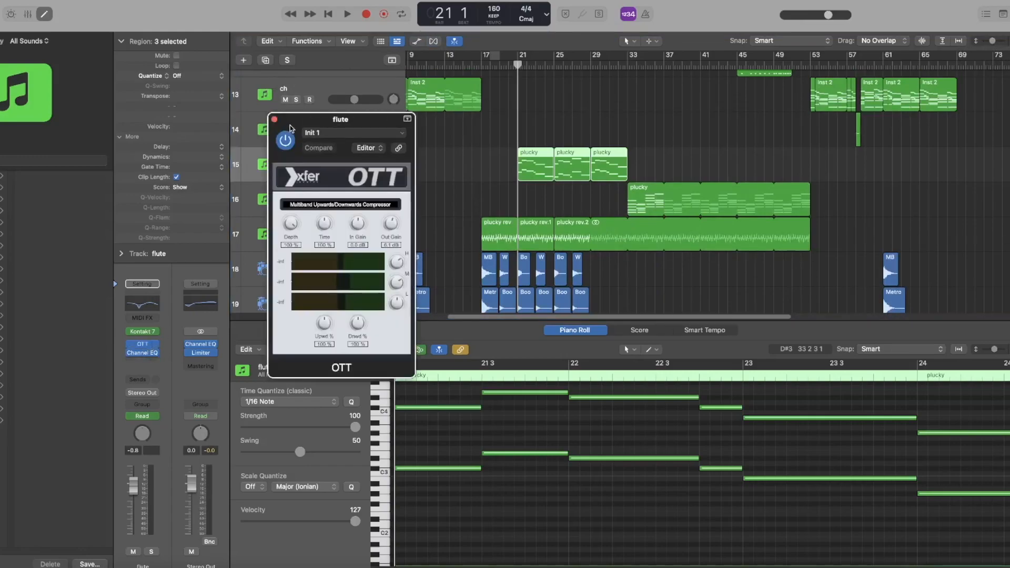
pyautogui.click(275, 120)
pyautogui.click(297, 169)
pyautogui.press('space')
pyautogui.press('space')
pyautogui.click(518, 64)
# Step: Examine the flute track's Channel EQ and its Shakuhachi instrument in Kontakt 7, closing each window
pyautogui.click(141, 356)
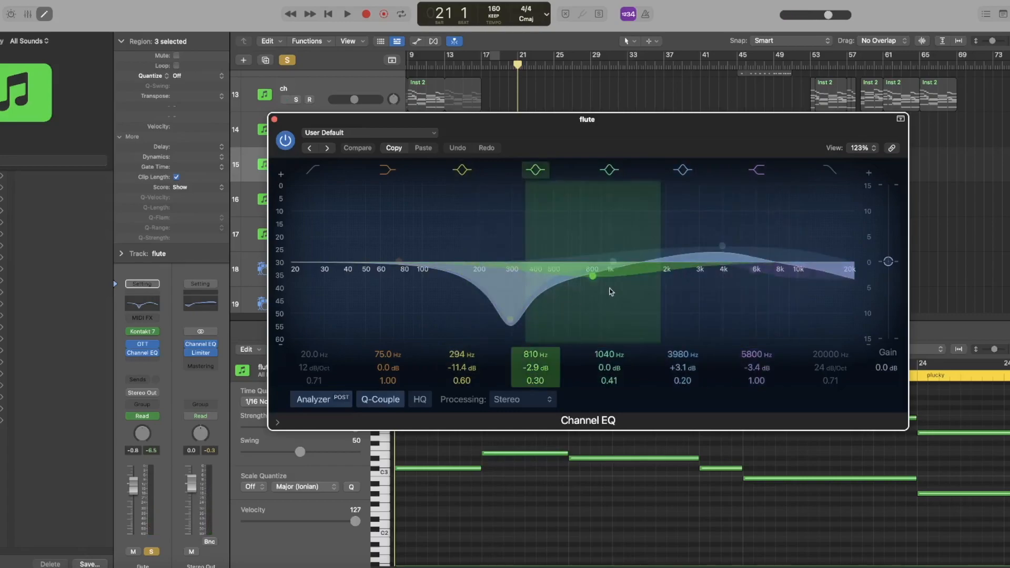
pyautogui.click(275, 120)
pyautogui.click(143, 332)
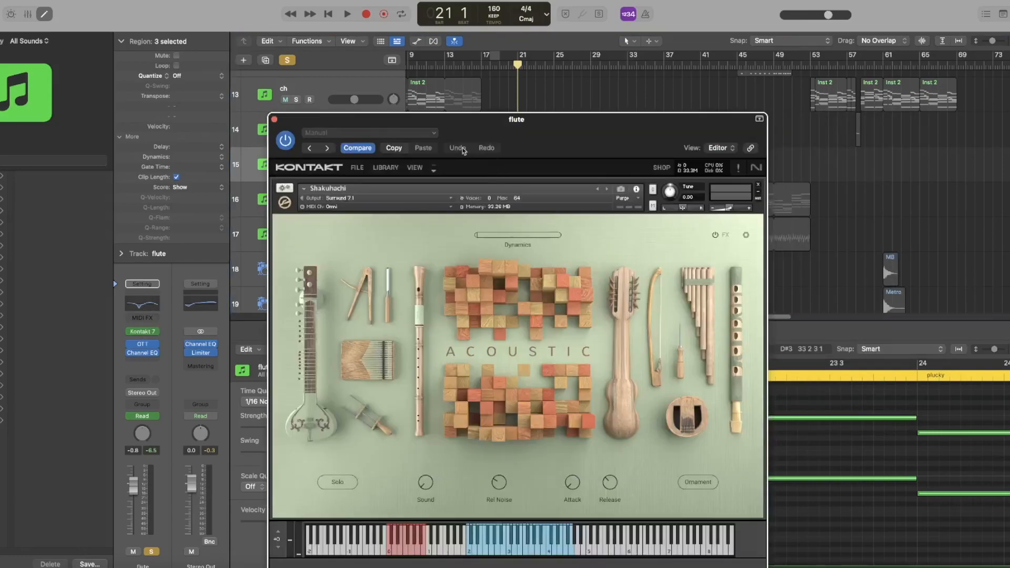
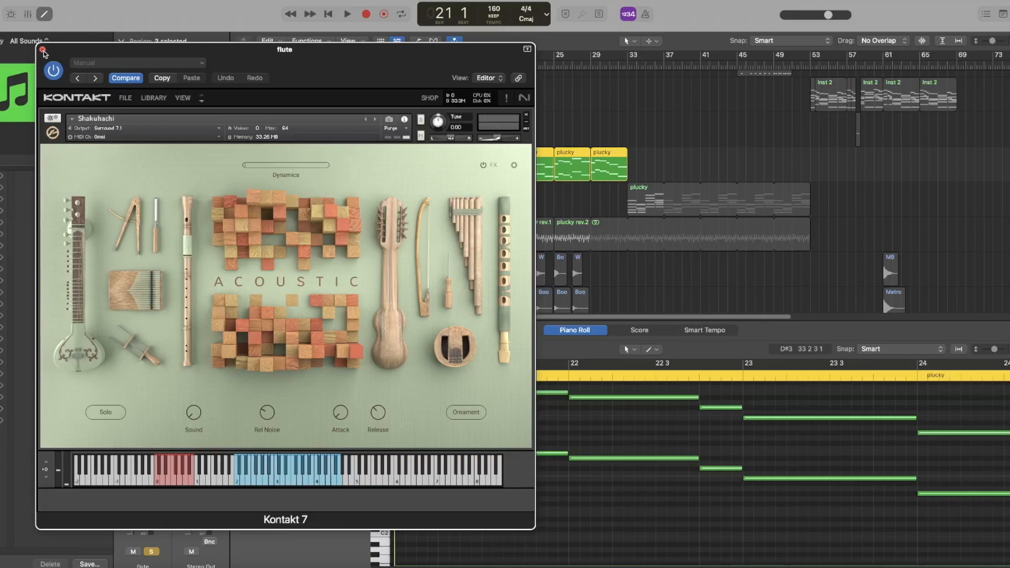
pyautogui.click(44, 51)
pyautogui.click(618, 125)
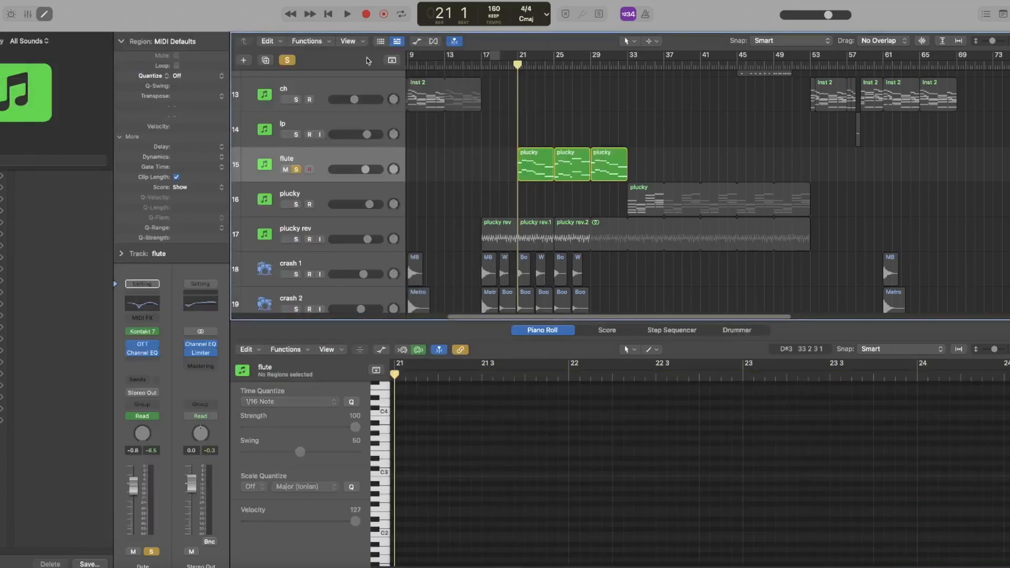
# Step: Turn off the flute solo and play the full mix from bar 21 while looking over the track regions
pyautogui.click(280, 62)
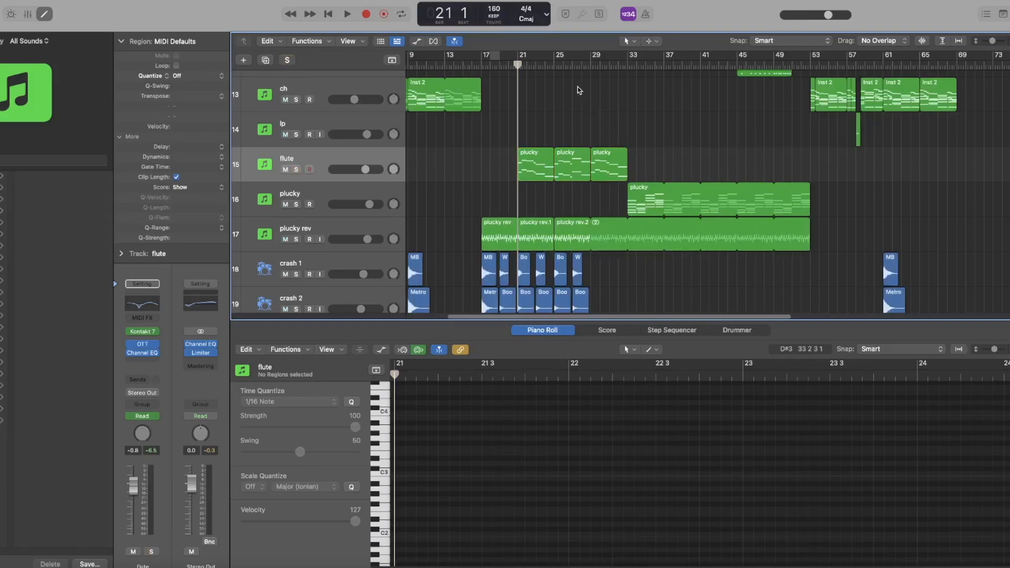
pyautogui.press('space')
pyautogui.scroll(5, 620, 158)
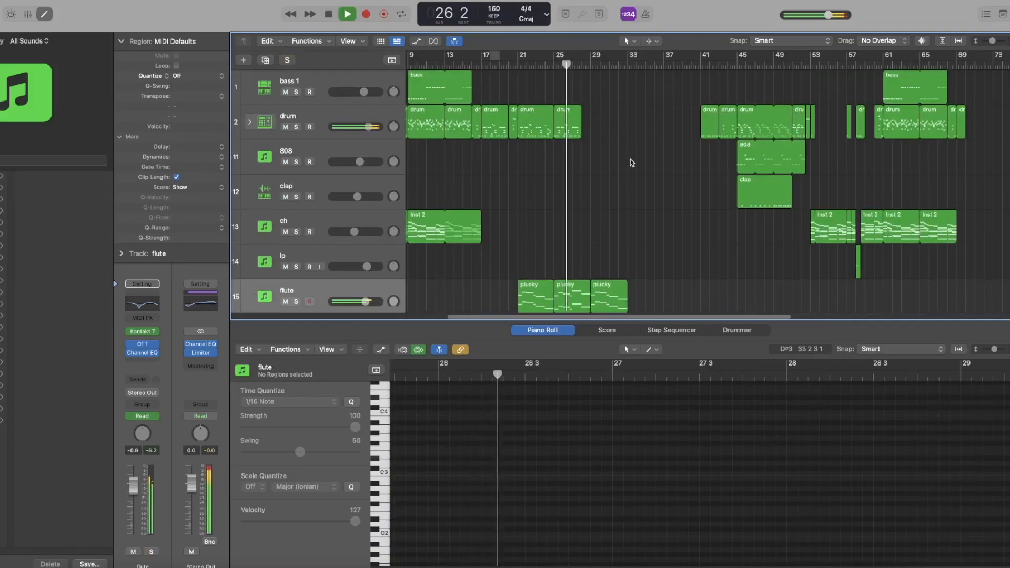
pyautogui.scroll(-5, 605, 205)
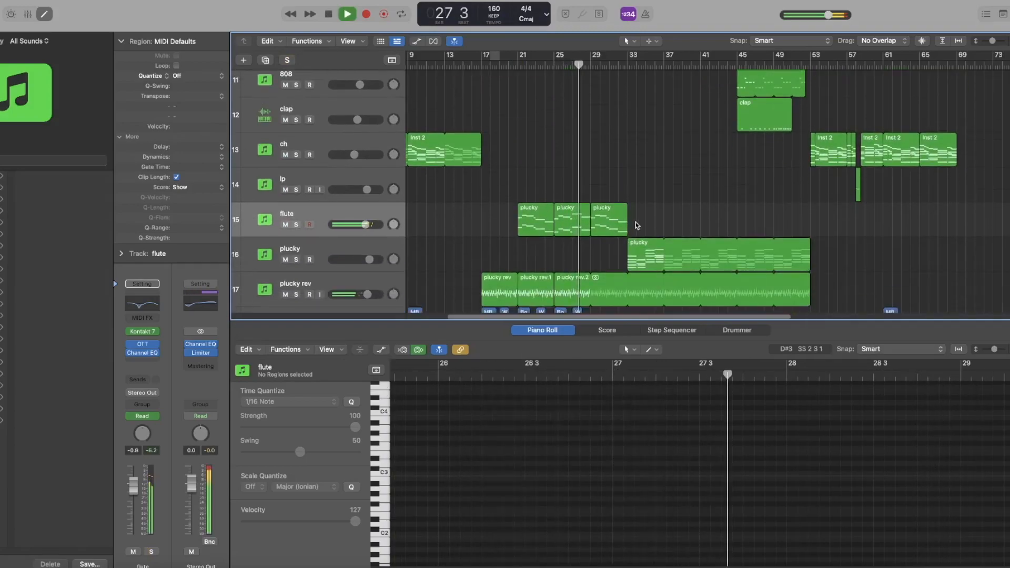
pyautogui.scroll(-2, 622, 284)
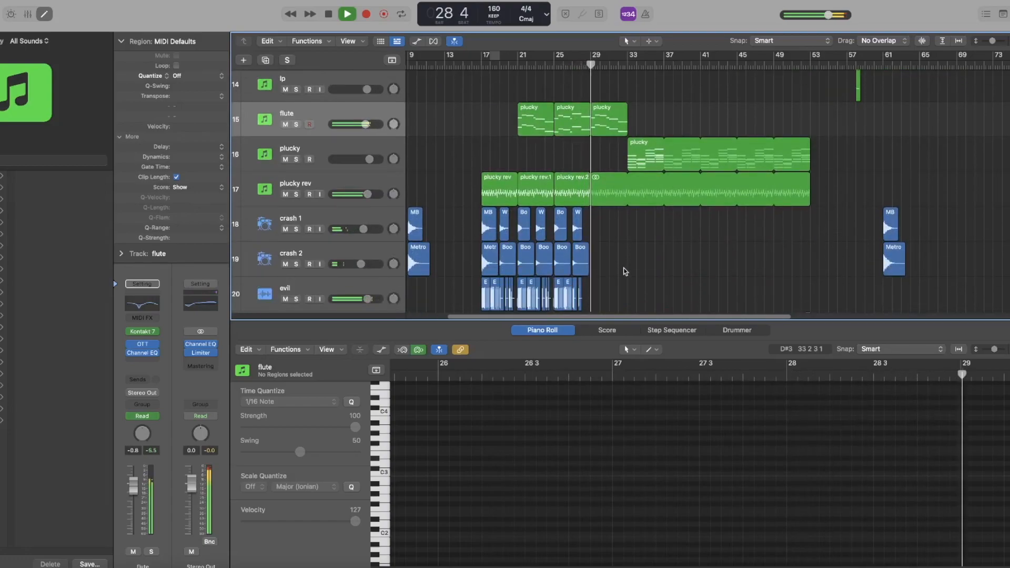
pyautogui.press('space')
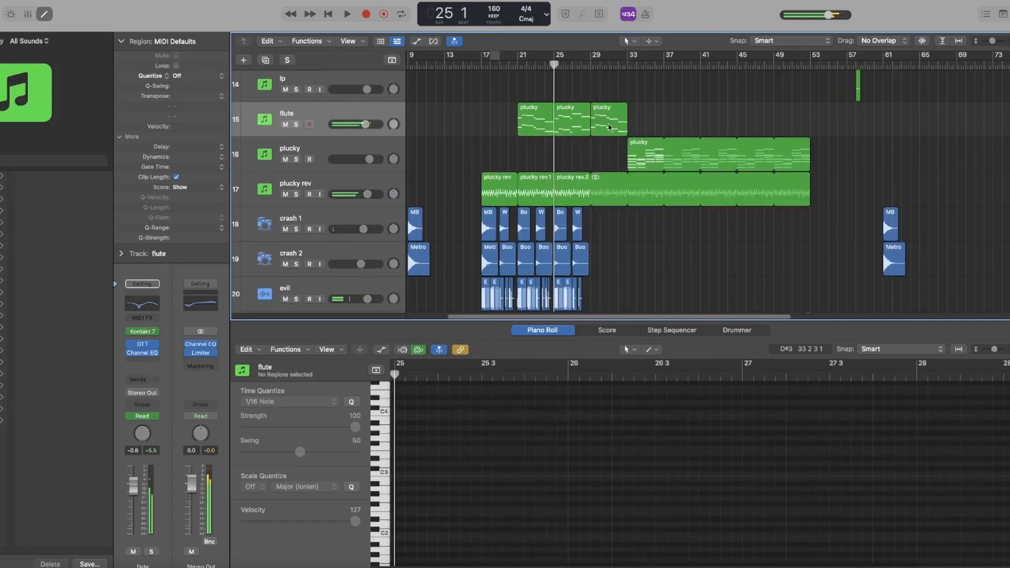
# Step: Compare the notes of the three flute regions in the Piano Roll, marking bar 27 in the second one
pyautogui.scroll(2, 589, 136)
pyautogui.scroll(2, 592, 121)
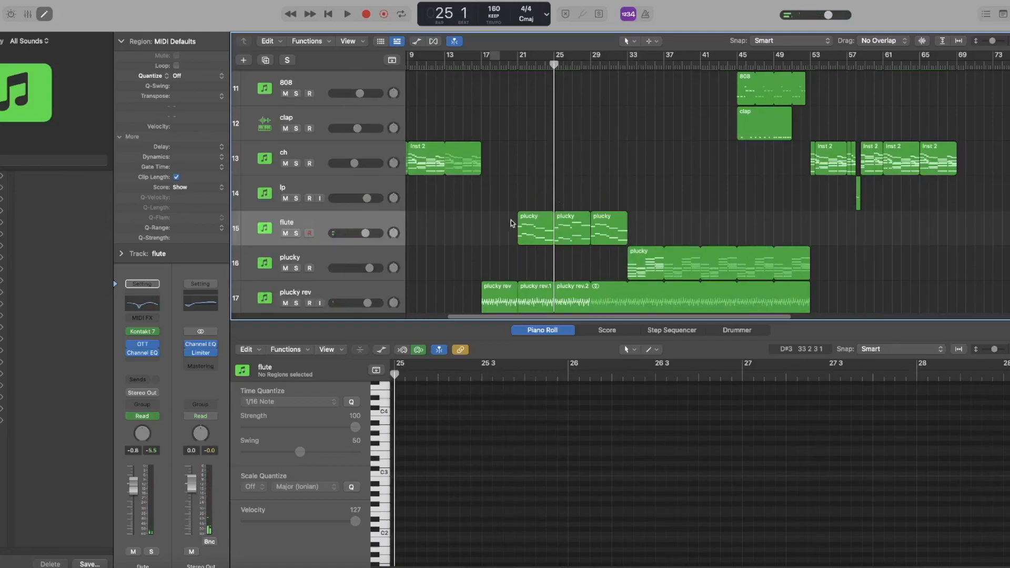
pyautogui.click(536, 230)
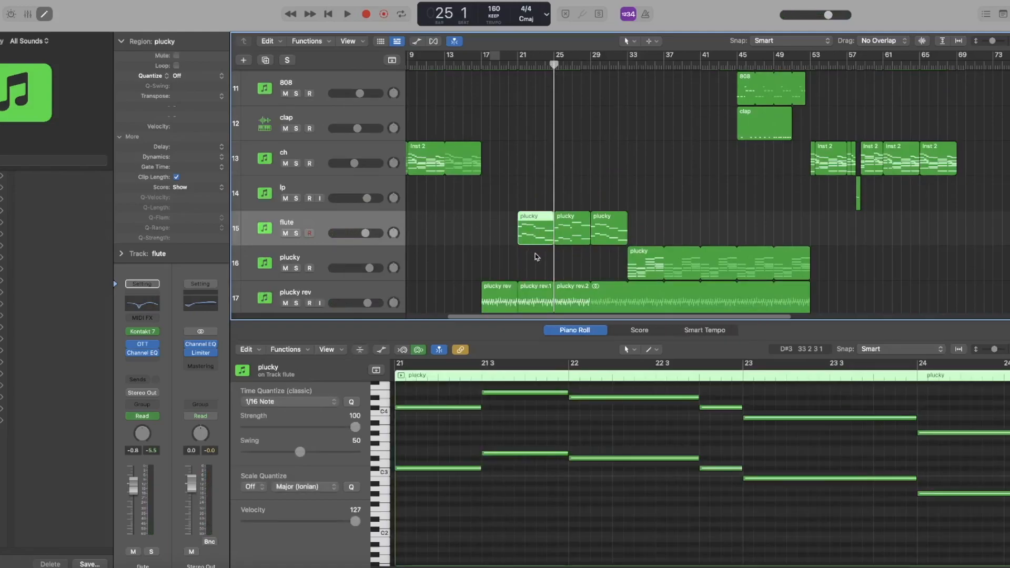
pyautogui.click(572, 234)
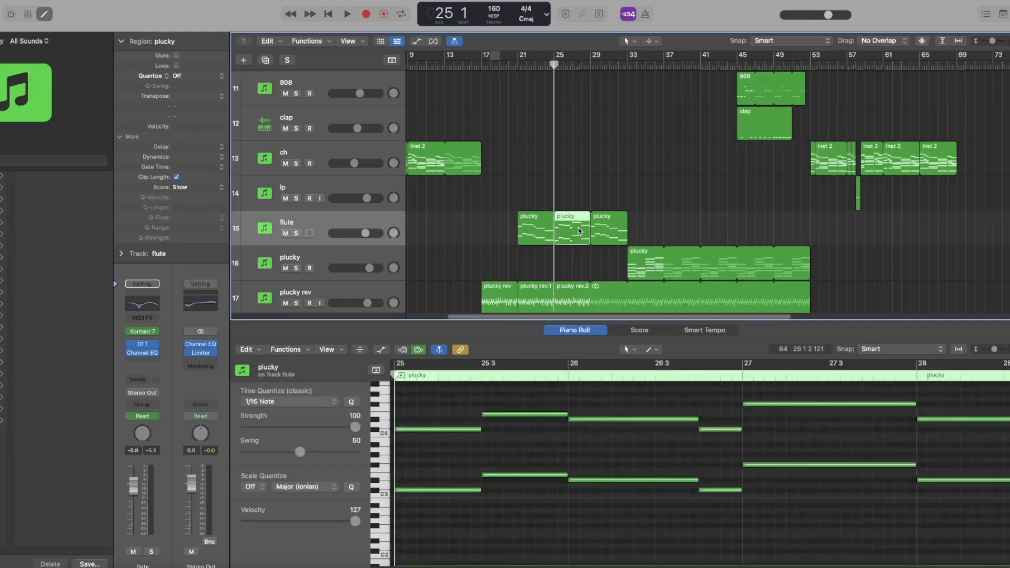
pyautogui.moveTo(577, 70); pyautogui.dragTo(573, 131)
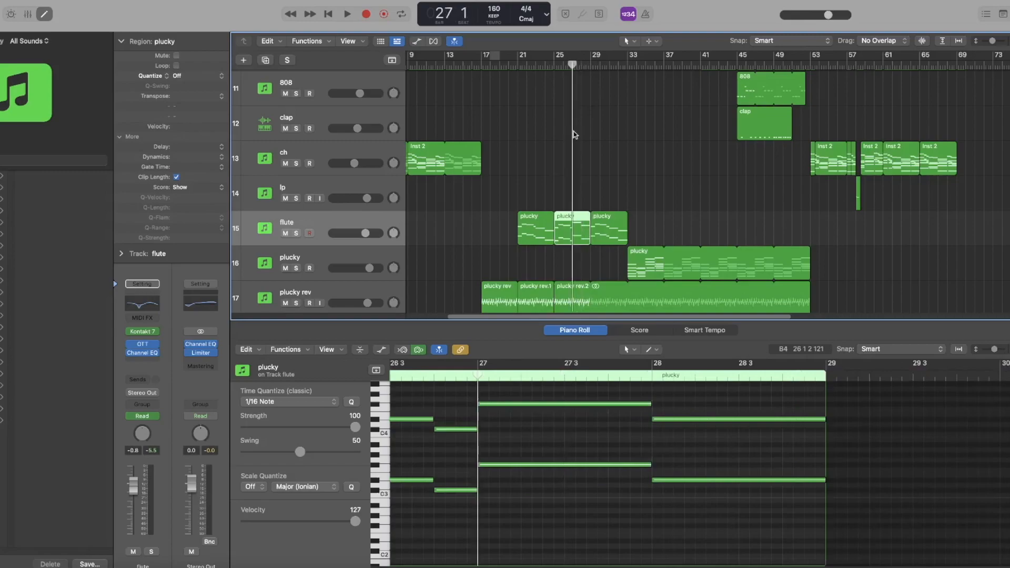
pyautogui.click(607, 223)
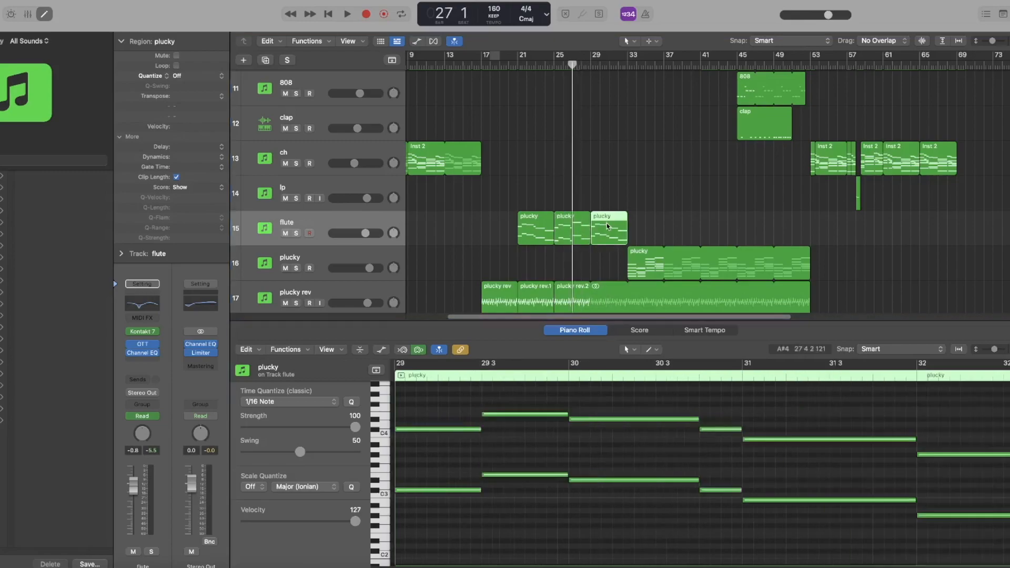
# Step: Reposition the playhead near the start of the third flute region and play the full mix
pyautogui.moveTo(582, 65); pyautogui.dragTo(590, 70)
pyautogui.click(612, 138)
pyautogui.press('space')
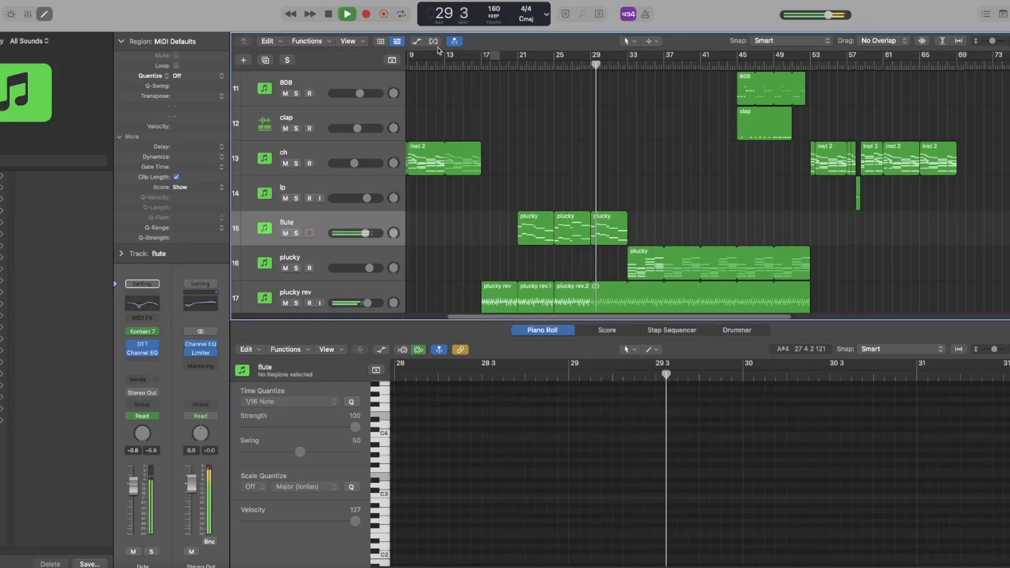
# Step: Examine the flute track's volume automation over its third region, stopping playback at bar 29 and hiding the automation when finished
pyautogui.press('a')
pyautogui.scroll(-2, 613, 209)
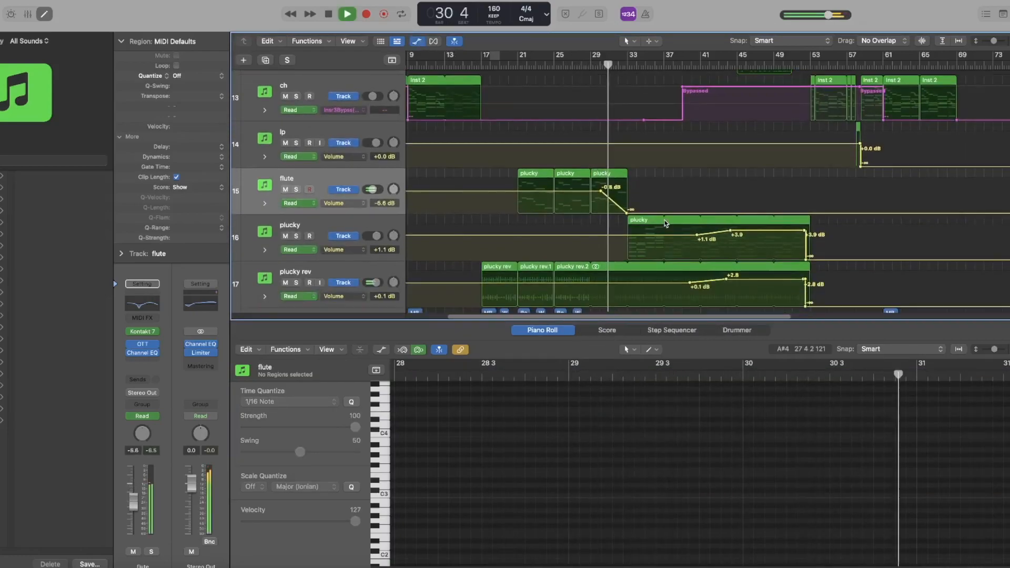
pyautogui.press('space')
pyautogui.press('a')
pyautogui.click(591, 66)
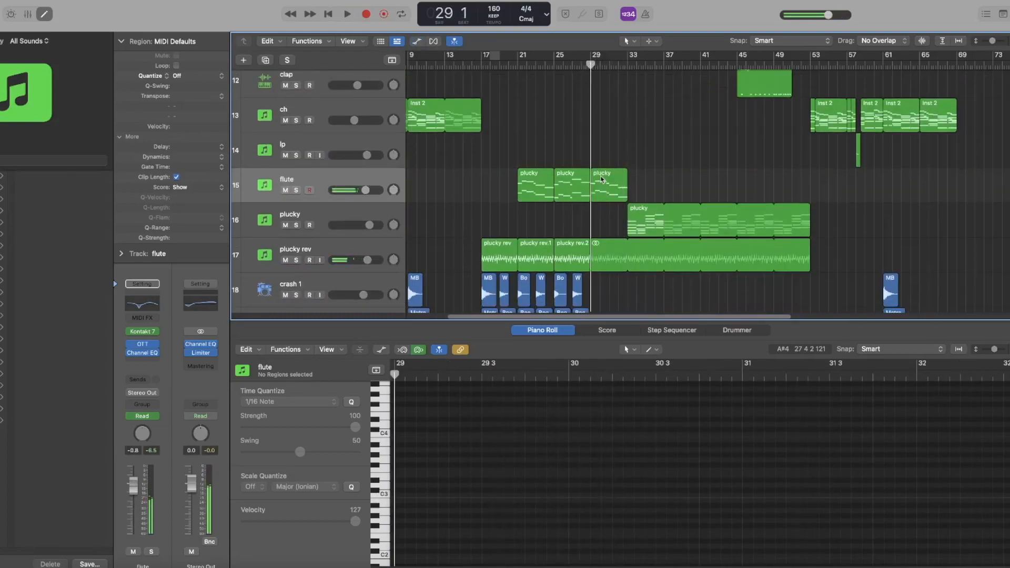
pyautogui.scroll(-1, 609, 262)
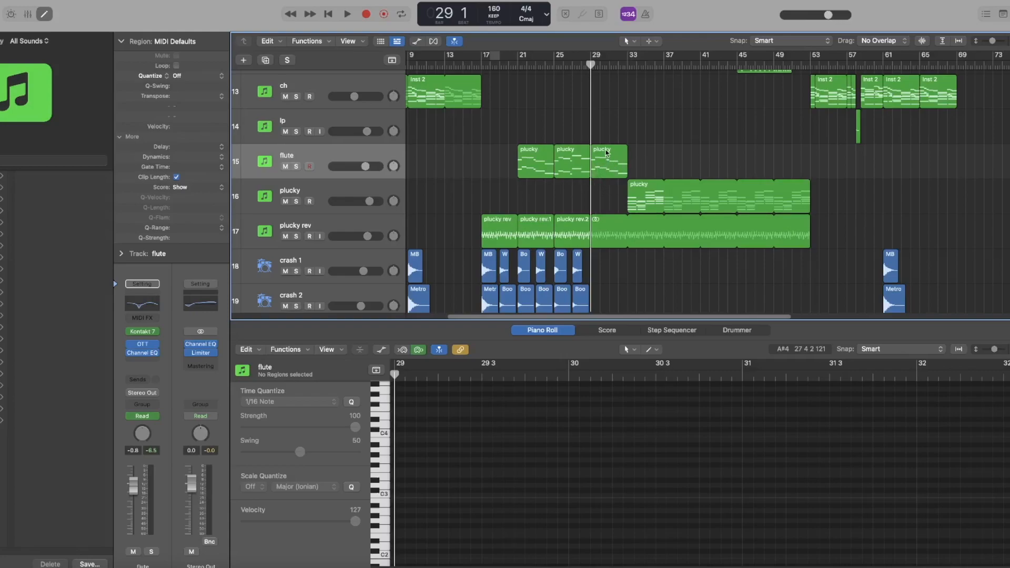
pyautogui.click(417, 41)
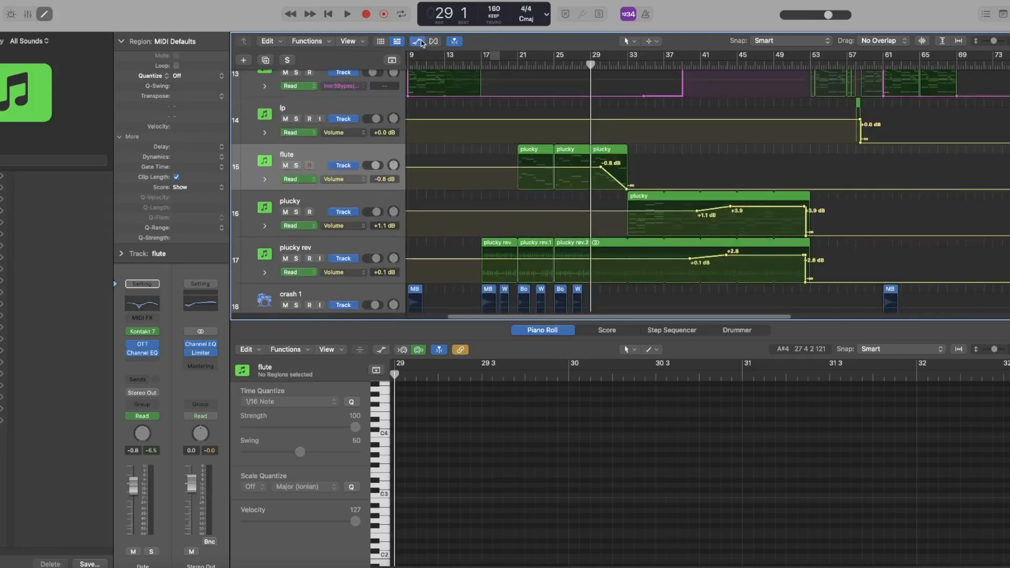
pyautogui.click(420, 42)
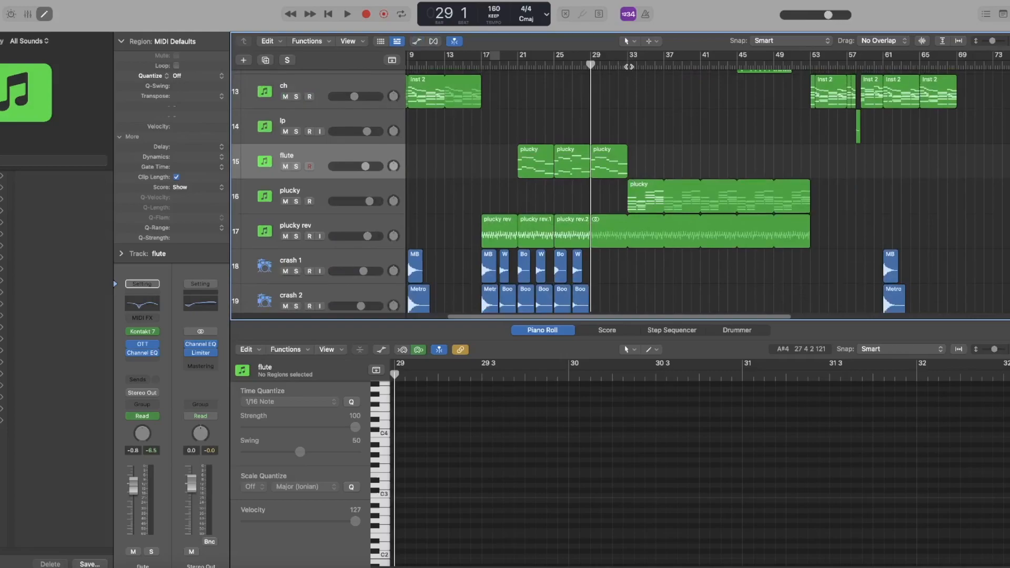
# Step: Play the full mix from bar 33 to hear the plucky section, and stop playback after a few bars
pyautogui.click(629, 67)
pyautogui.press('space')
pyautogui.scroll(2, 645, 151)
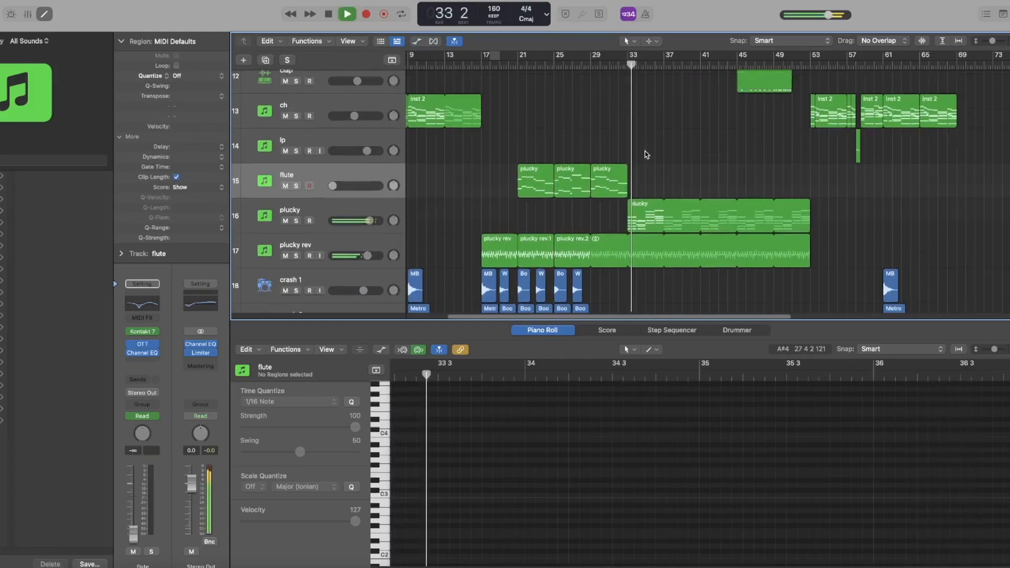
pyautogui.scroll(1, 656, 169)
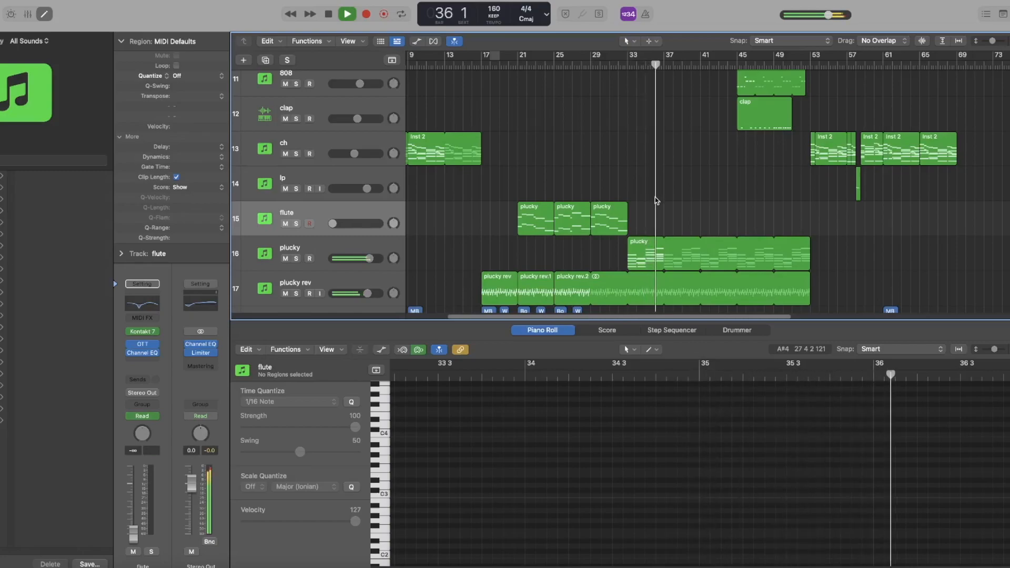
pyautogui.press('space')
# Step: Play the full mix from bar 40 through the drum and 808 entries, with the drum track selected
pyautogui.moveTo(694, 69); pyautogui.dragTo(692, 76)
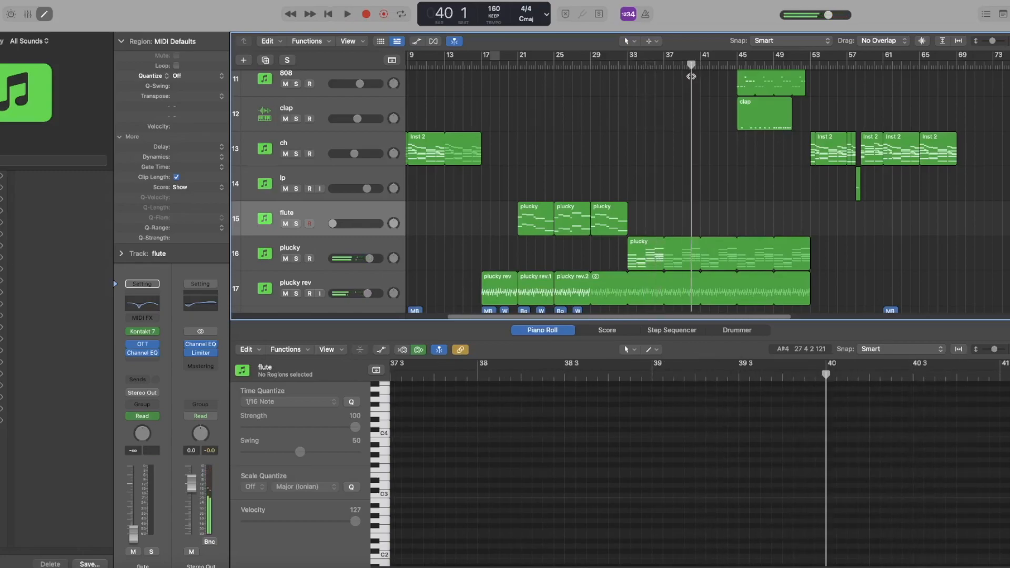
pyautogui.scroll(4, 644, 158)
pyautogui.press('space')
pyautogui.scroll(2, 651, 177)
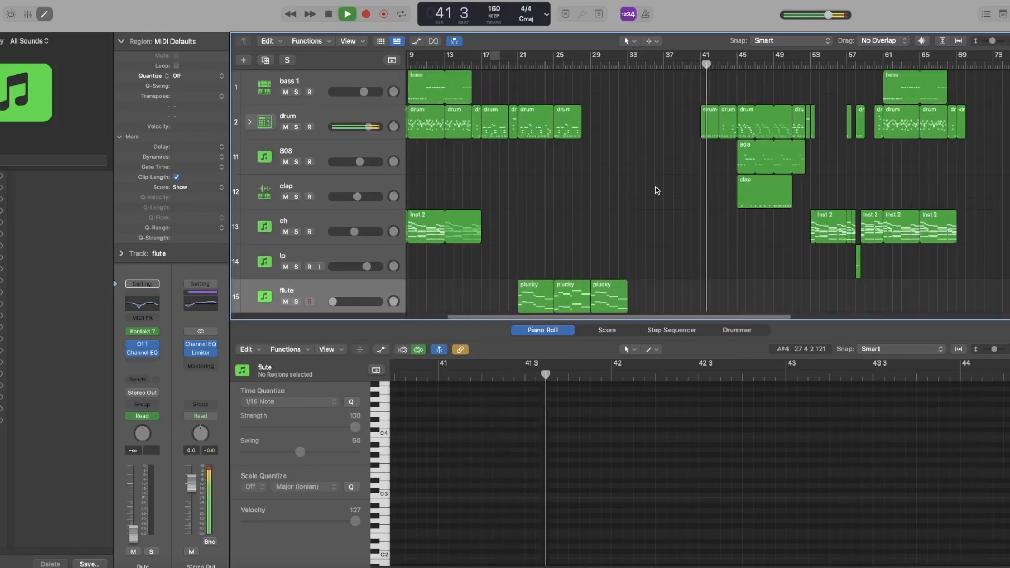
pyautogui.click(375, 122)
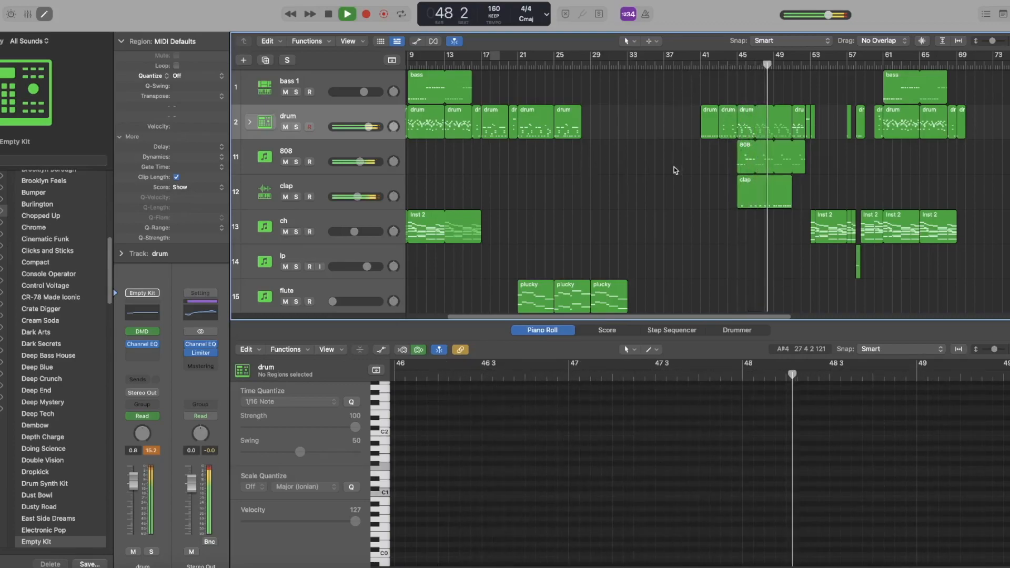
# Step: Return the playhead to bar 41 and examine the notes of the drum regions starting at bars 41 and 43
pyautogui.click(697, 65)
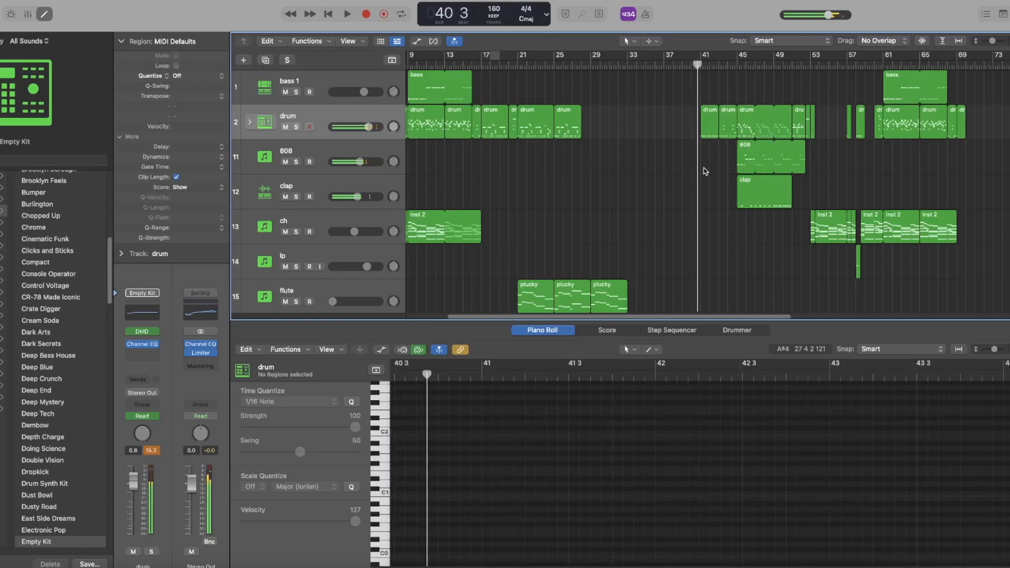
pyautogui.click(700, 64)
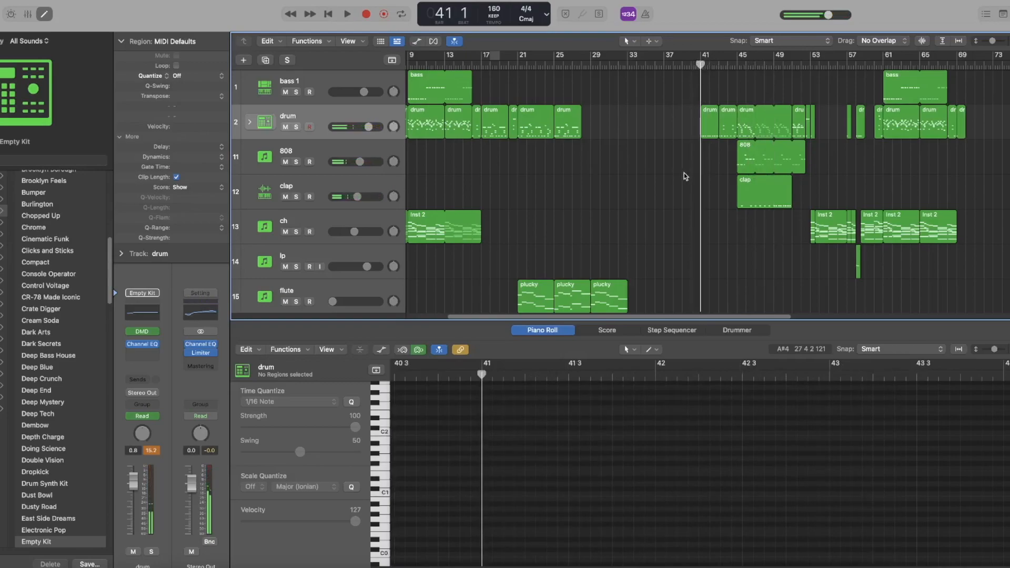
pyautogui.click(709, 124)
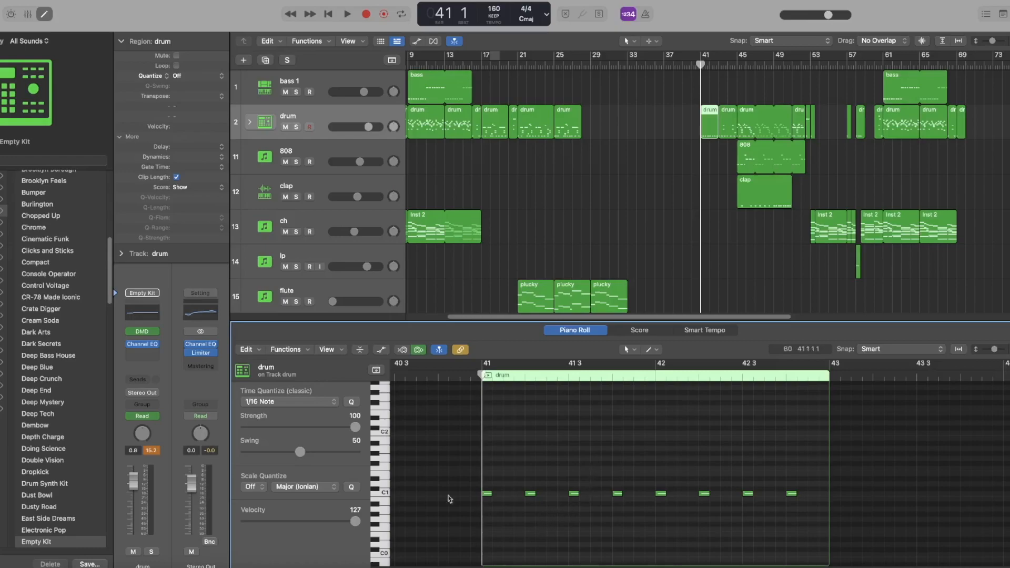
pyautogui.click(684, 244)
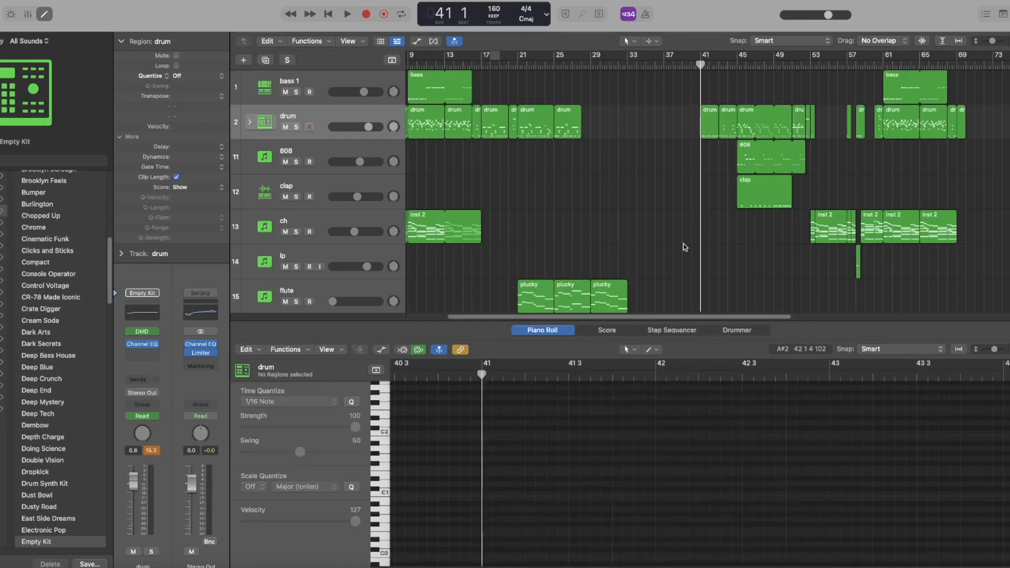
pyautogui.click(720, 69)
pyautogui.click(722, 122)
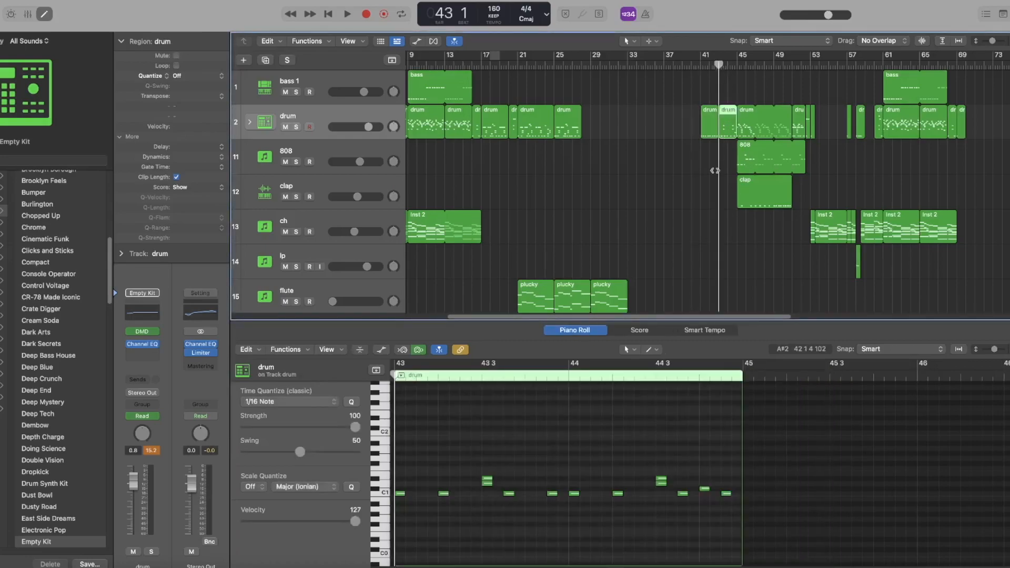
# Step: Solo the drum track, play its region from bar 43, and mark the stacked hits at 43 3 with the playhead
pyautogui.click(298, 127)
pyautogui.press('space')
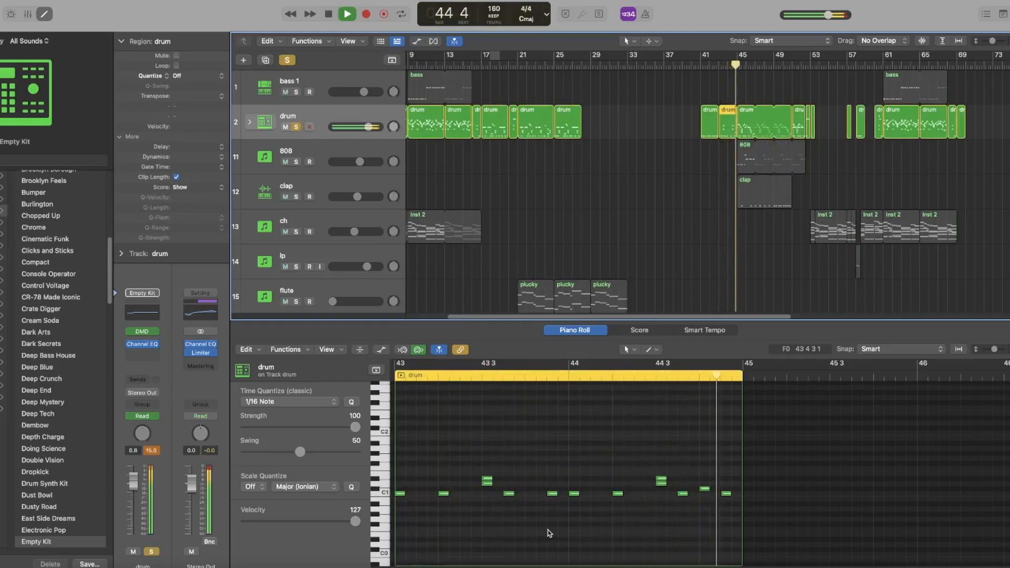
pyautogui.press('space')
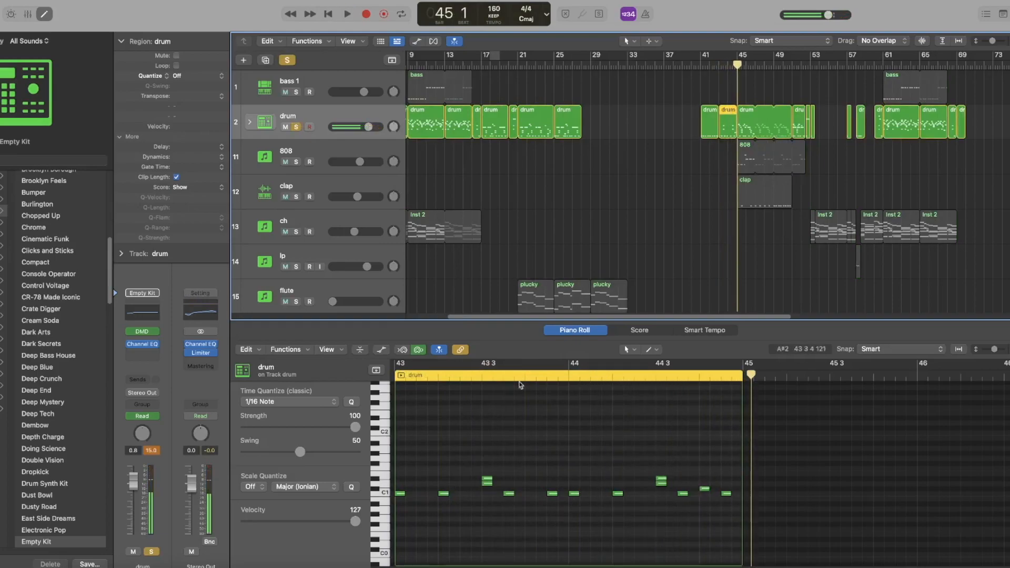
pyautogui.click(482, 376)
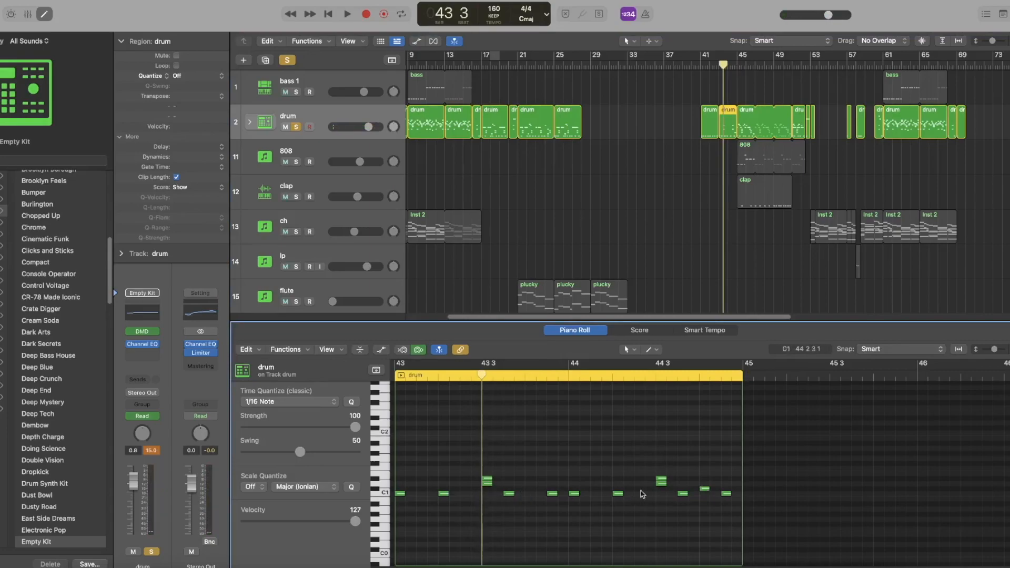
# Step: Play the soloed drums from bar 45 and open the looped drum region's notes in the Piano Roll
pyautogui.click(786, 213)
pyautogui.click(740, 65)
pyautogui.press('space')
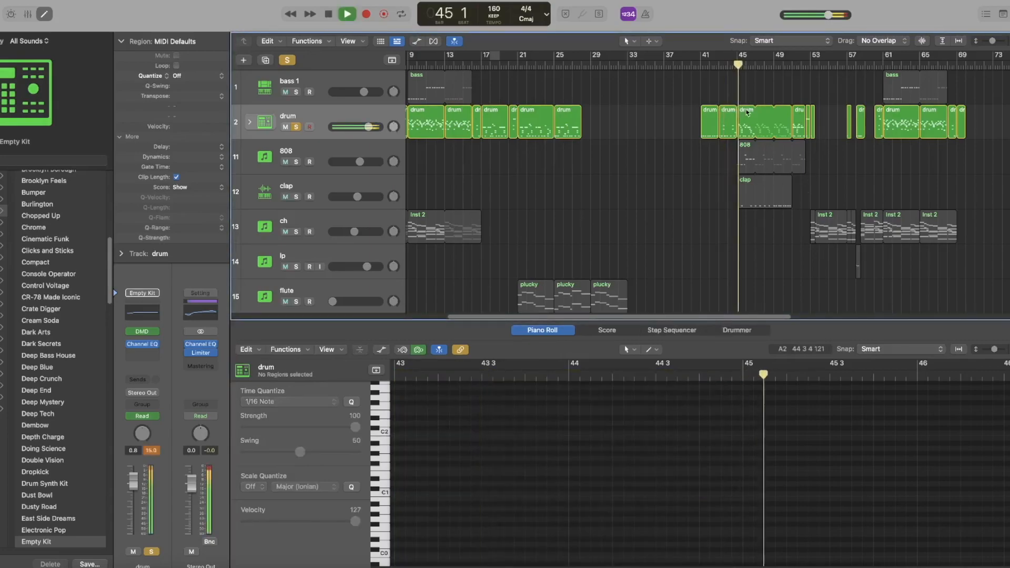
pyautogui.click(747, 111)
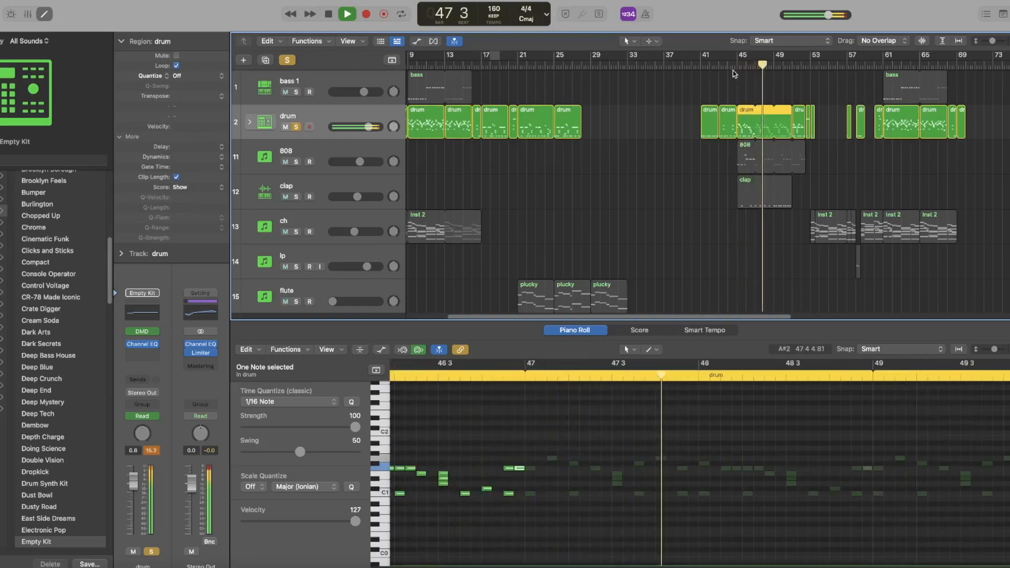
# Step: Review the looped drum pattern with the playhead at bar 46 and turn off the drum solo
pyautogui.press('space')
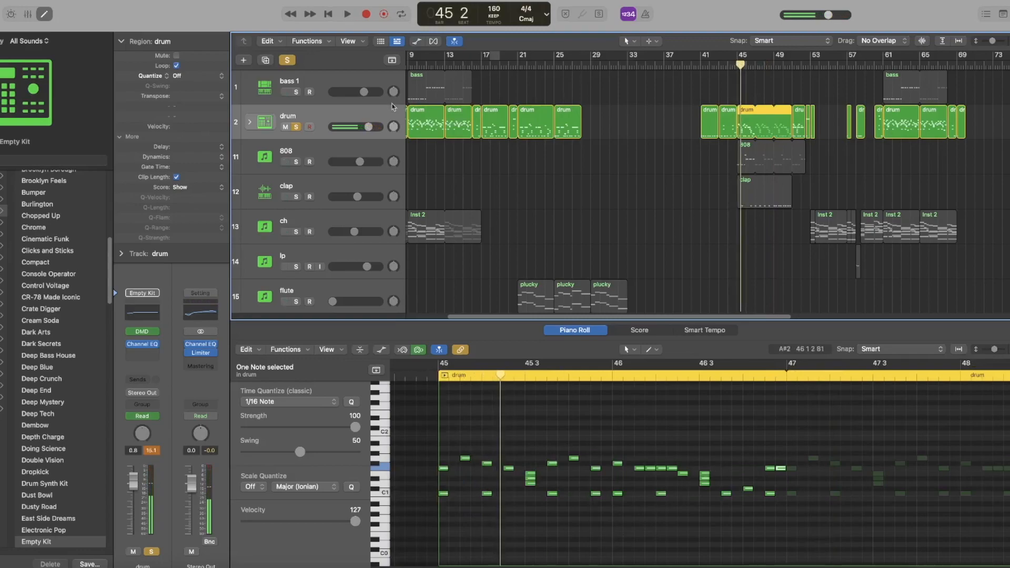
pyautogui.click(414, 64)
pyautogui.press('space')
pyautogui.press('space')
pyautogui.click(747, 64)
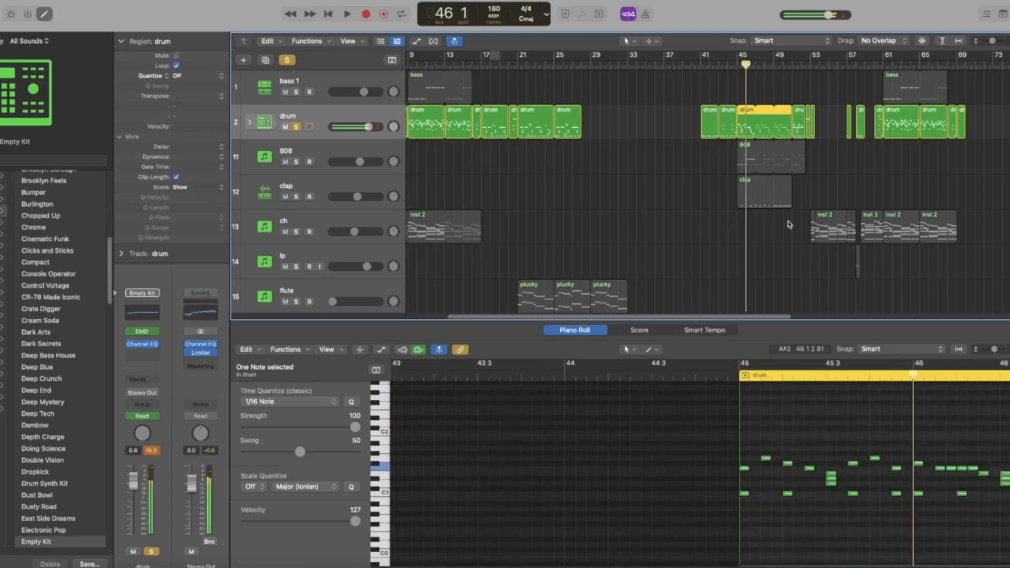
pyautogui.press('super+Left')
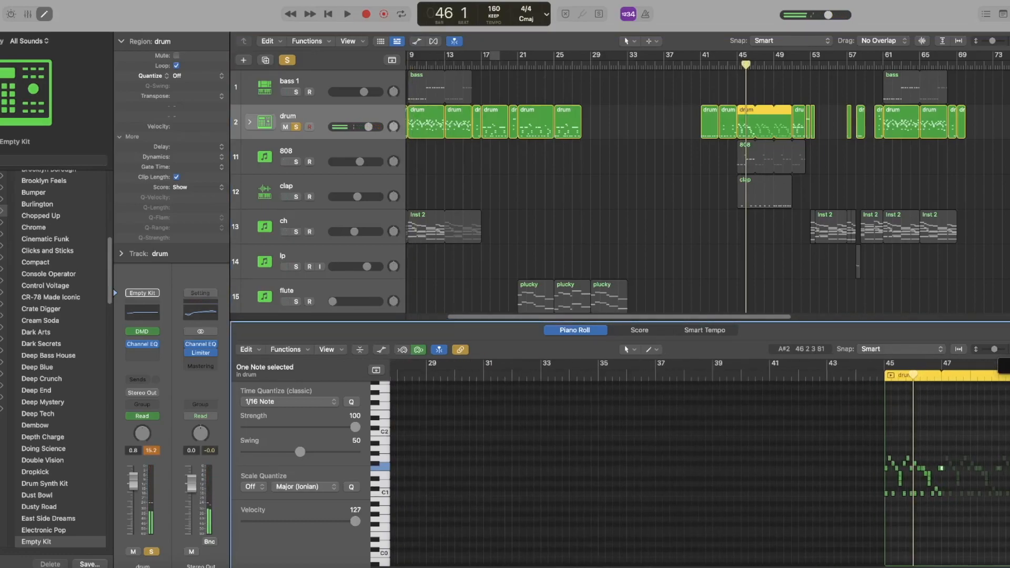
pyautogui.click(296, 127)
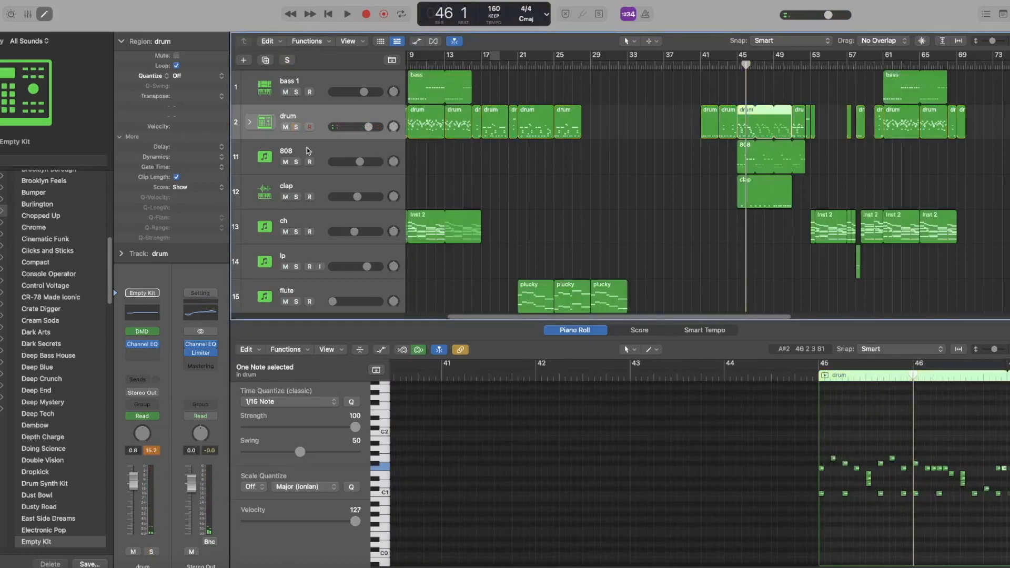
# Step: Examine the 808 track's Vital instrument, including its oscillator and distortion settings, and close its window
pyautogui.click(306, 146)
pyautogui.click(142, 332)
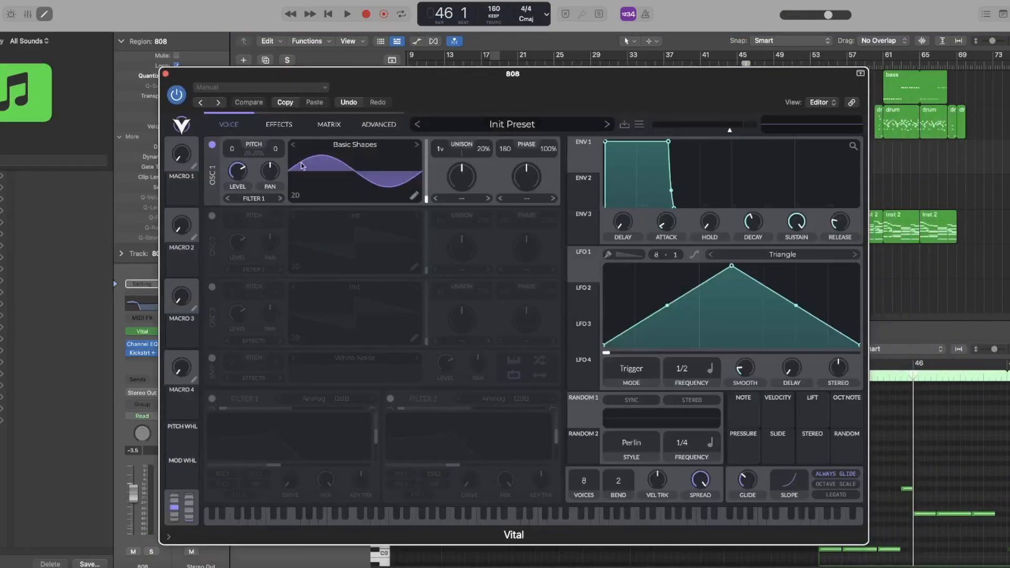
pyautogui.click(279, 124)
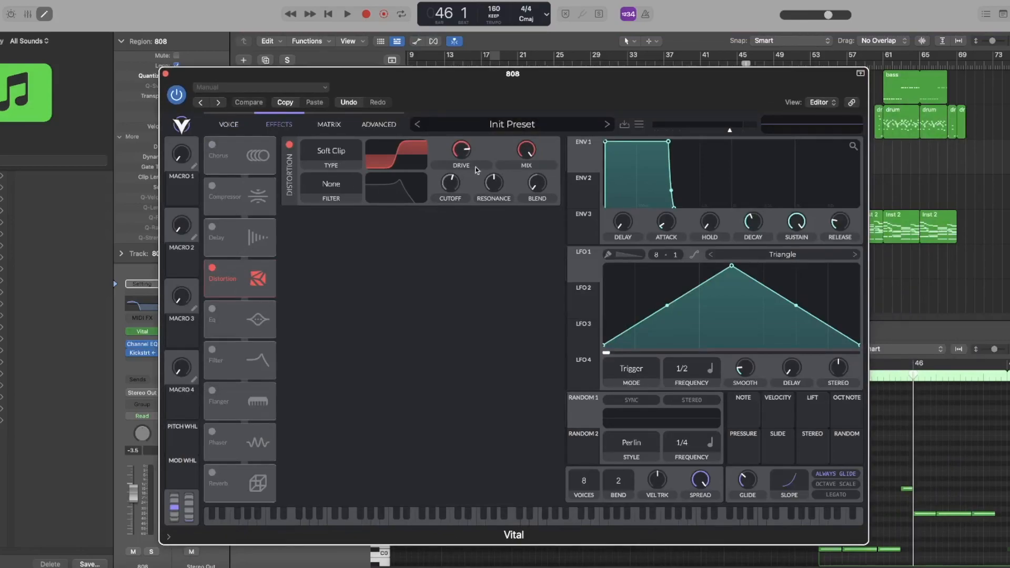
pyautogui.click(229, 126)
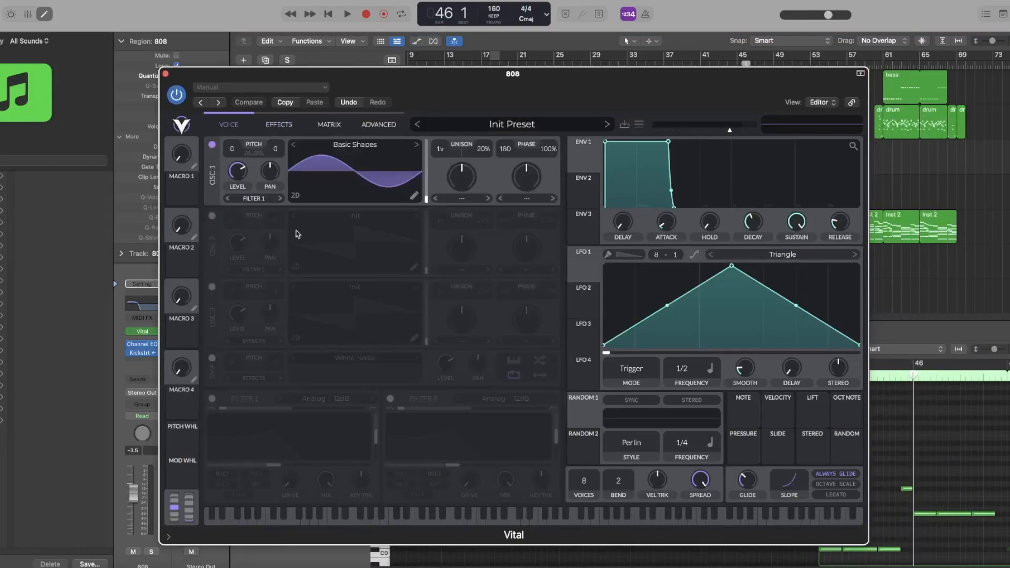
pyautogui.click(166, 73)
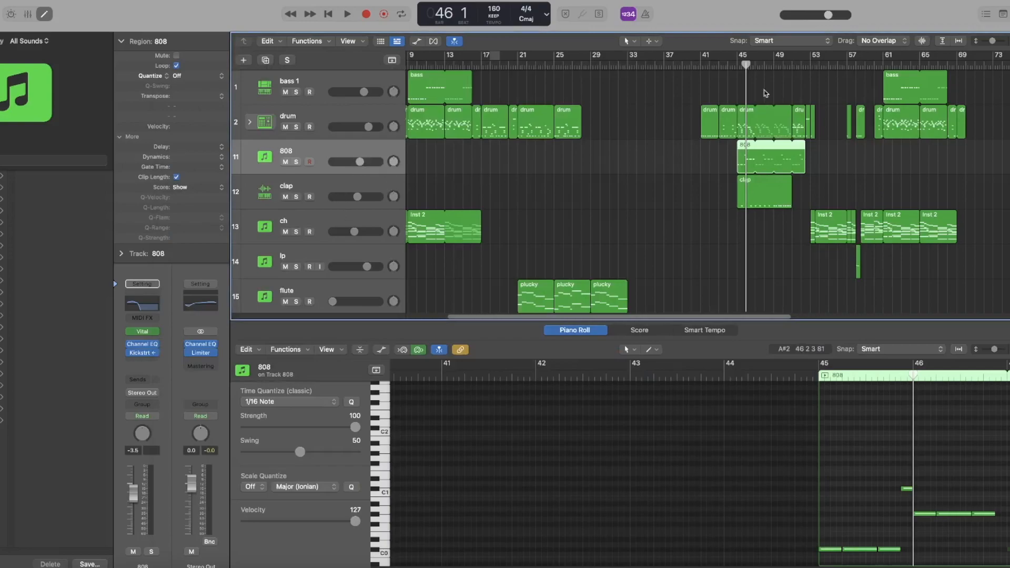
# Step: Set the playhead to bar 45 and inspect the 808 track's Channel EQ and Kickstart 2 effects, closing each window
pyautogui.press(',')
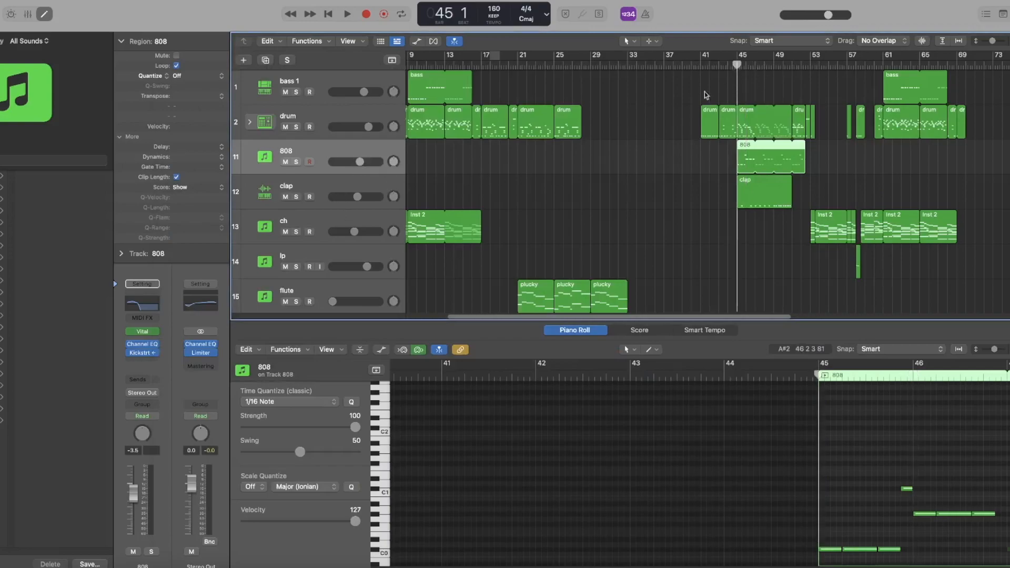
pyautogui.click(143, 346)
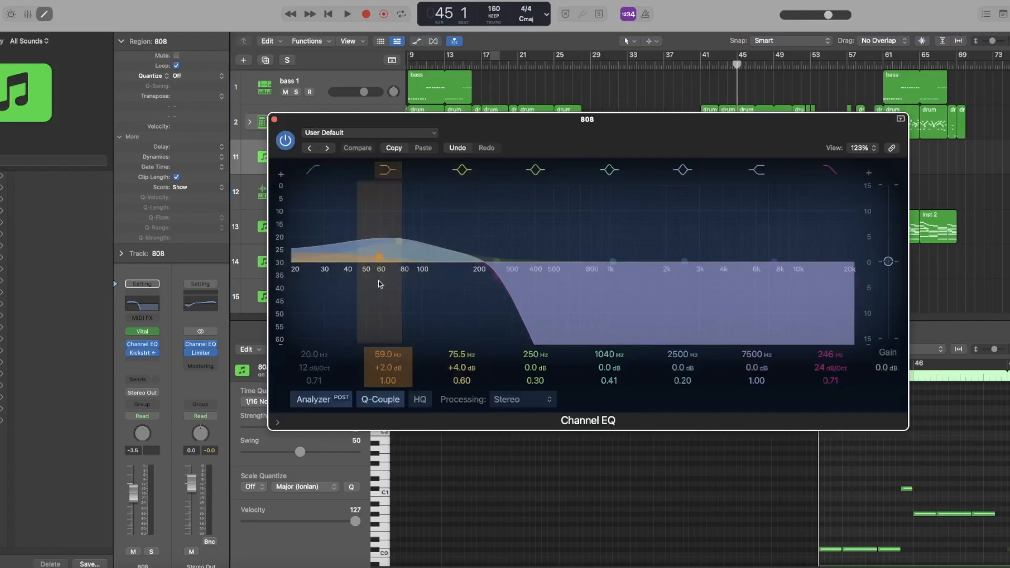
pyautogui.click(274, 120)
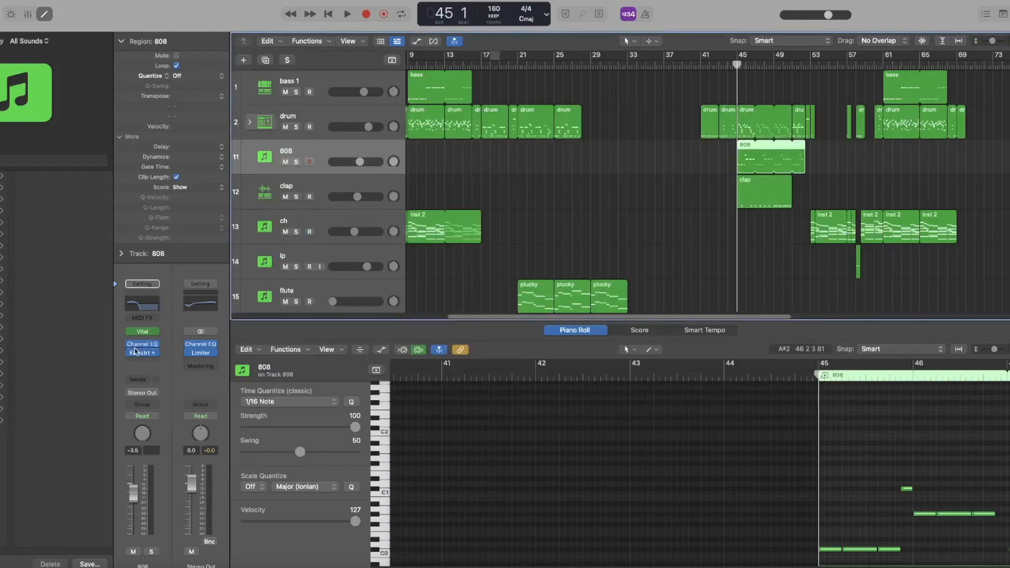
pyautogui.click(143, 353)
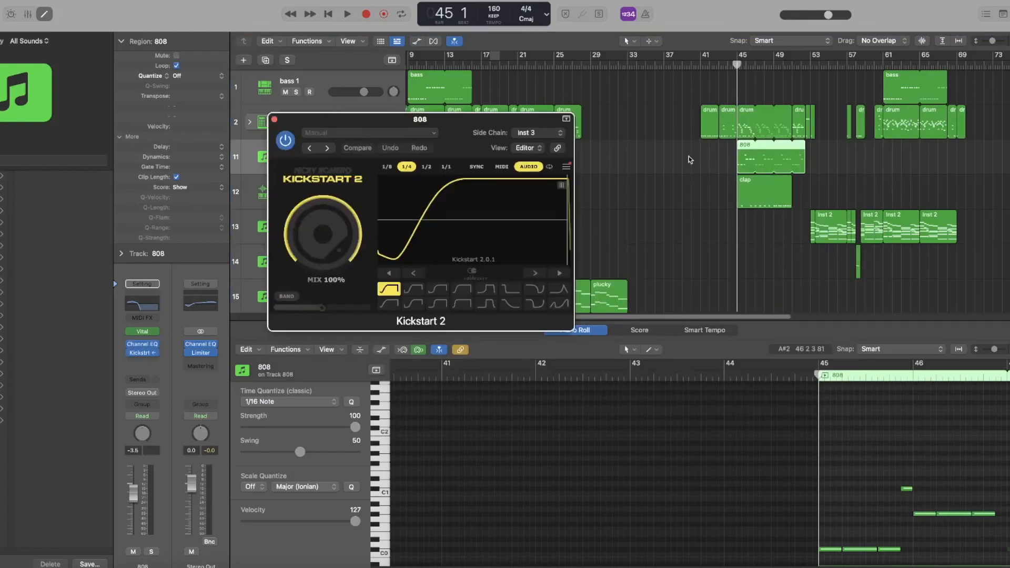
pyautogui.click(274, 119)
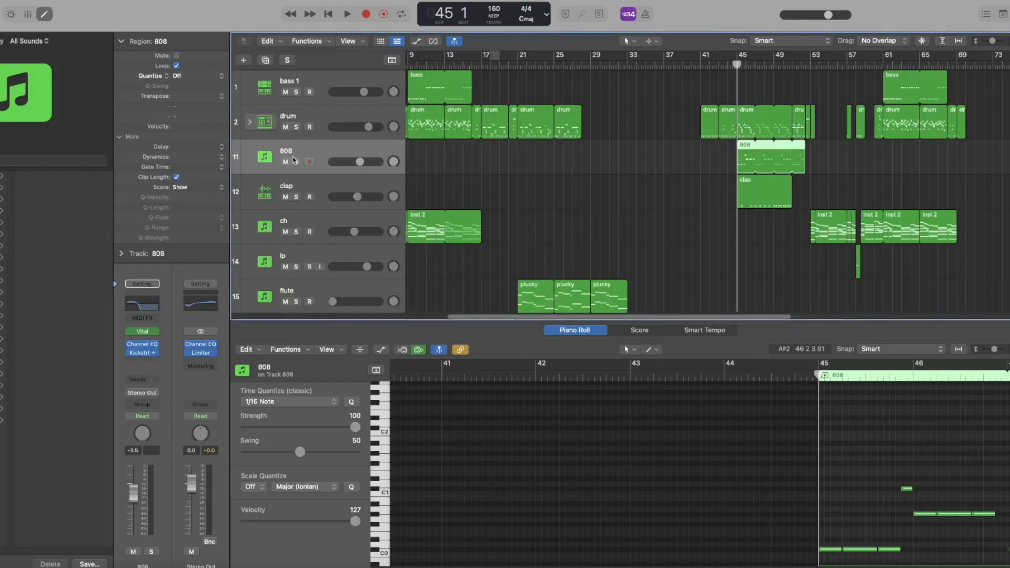
# Step: Solo the 808 and drum tracks and play them together from bar 45
pyautogui.click(296, 161)
pyautogui.click(296, 127)
pyautogui.press('space')
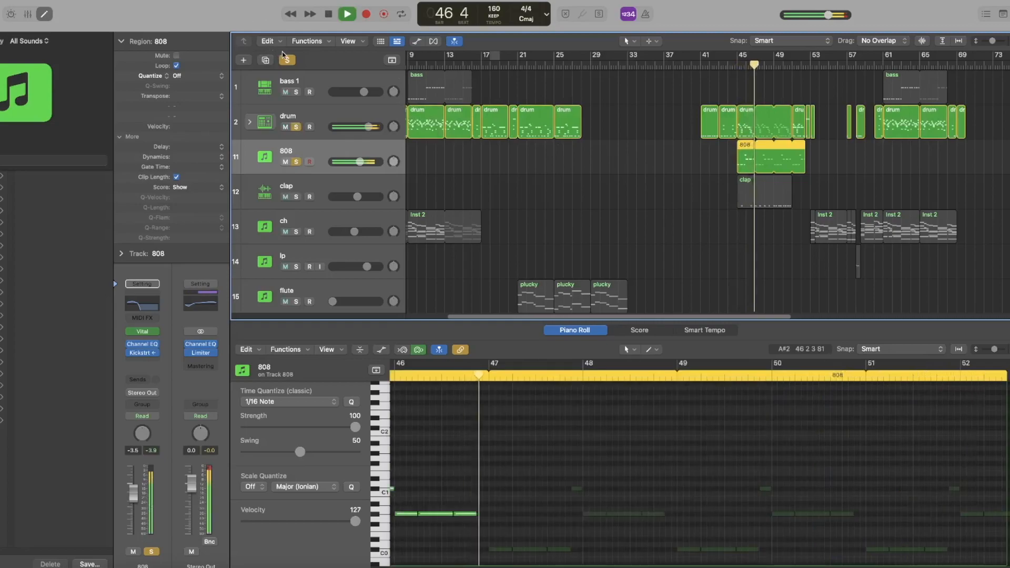
pyautogui.press('space')
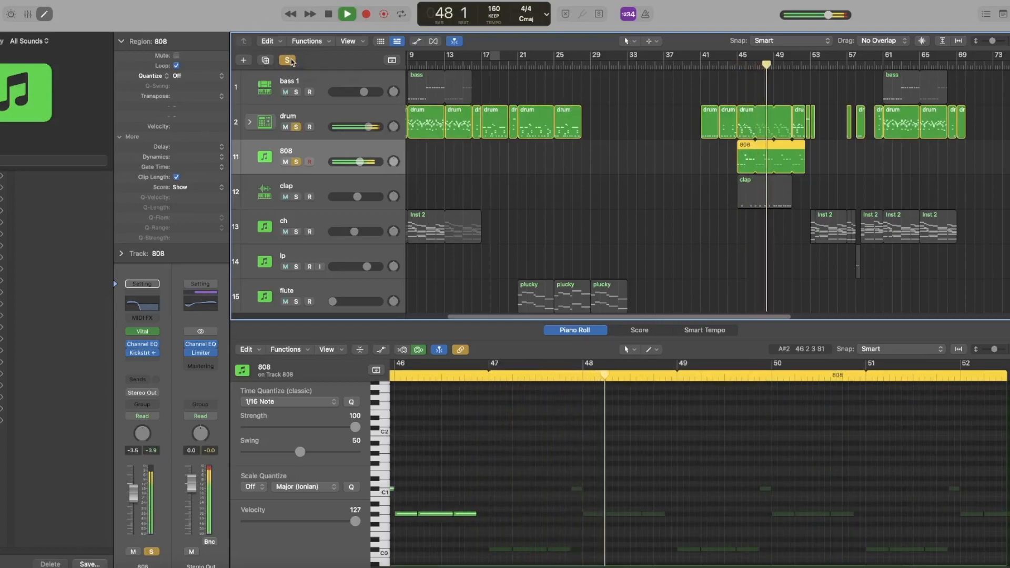
# Step: Clear the existing solos, play the clap track alone from bar 45, and turn its solo off
pyautogui.click(287, 60)
pyautogui.click(646, 203)
pyautogui.click(295, 196)
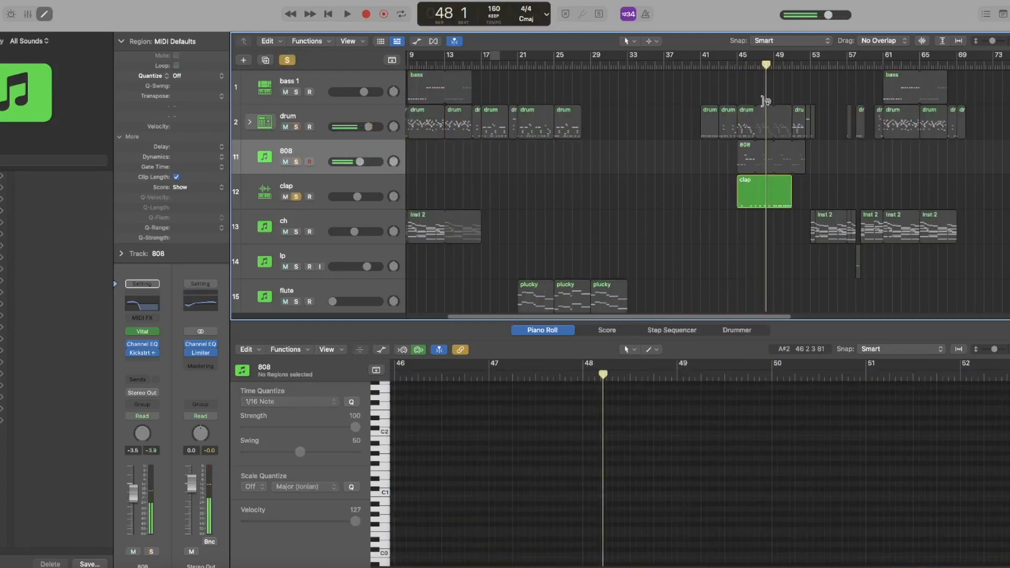
pyautogui.click(739, 67)
pyautogui.press('space')
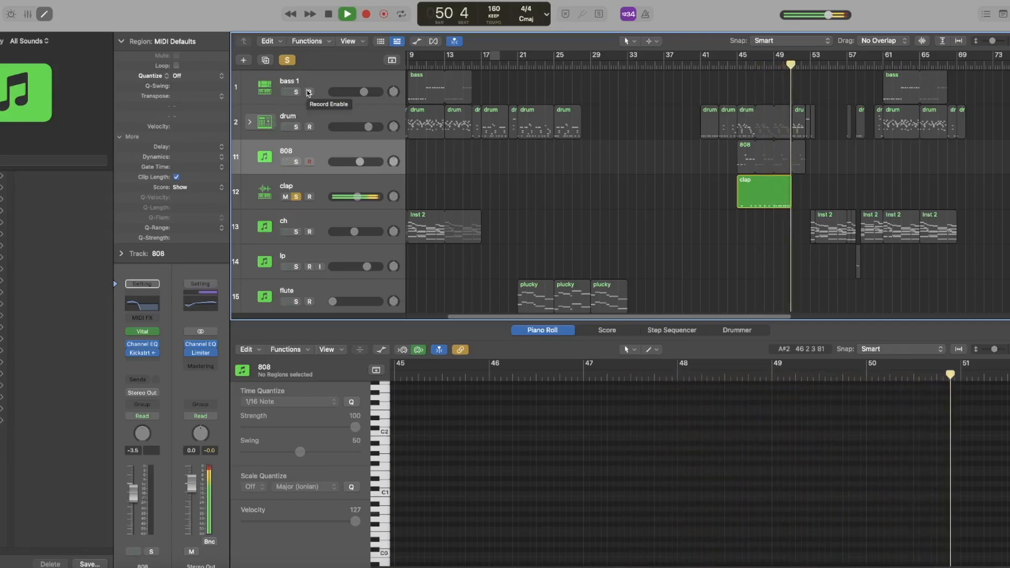
pyautogui.press('space')
pyautogui.click(287, 60)
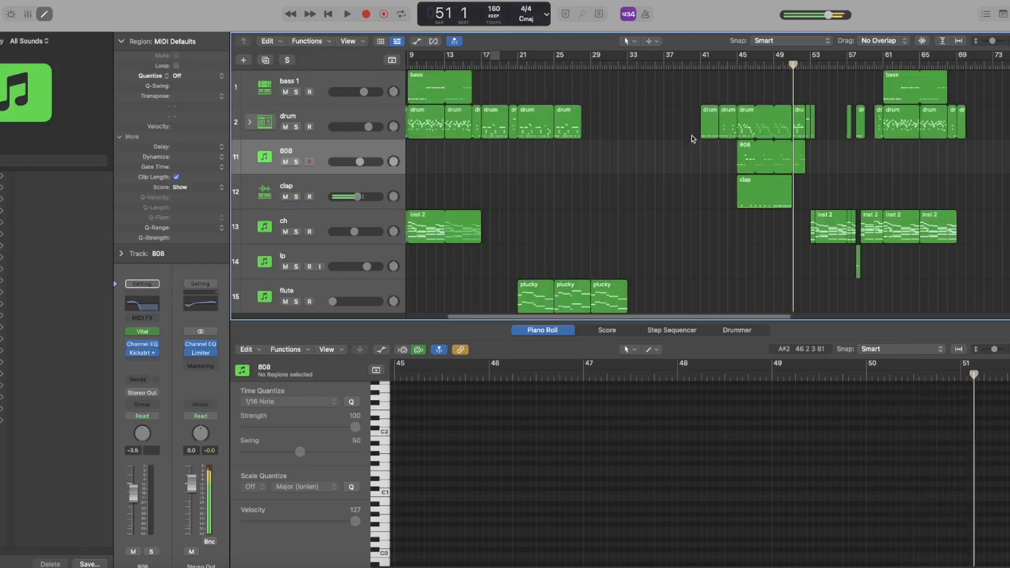
# Step: Play the full arrangement from bar 49 through the transition into bar 53
pyautogui.scroll(-5, 631, 237)
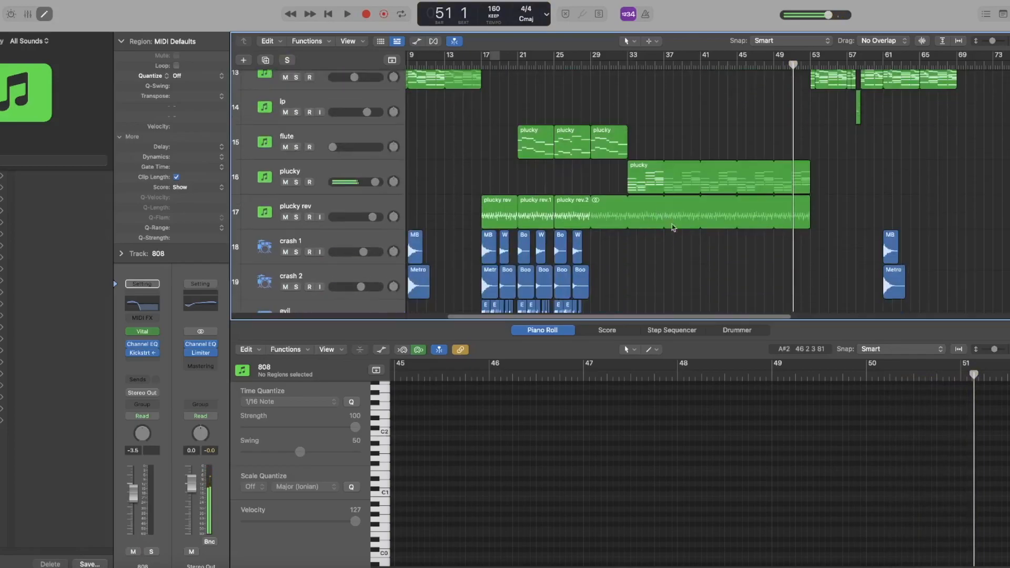
pyautogui.scroll(3, 767, 210)
pyautogui.click(772, 65)
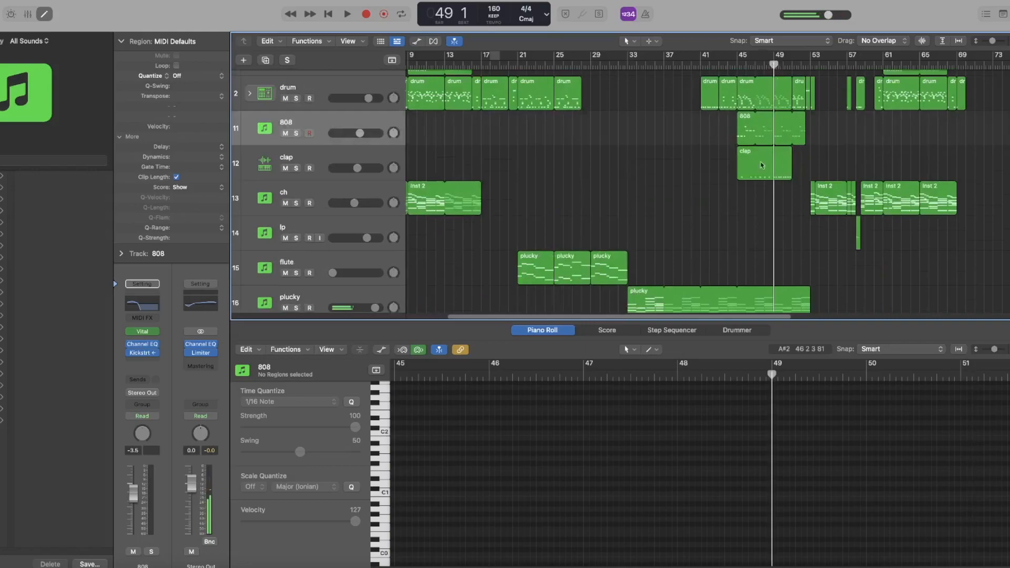
pyautogui.scroll(1, 743, 225)
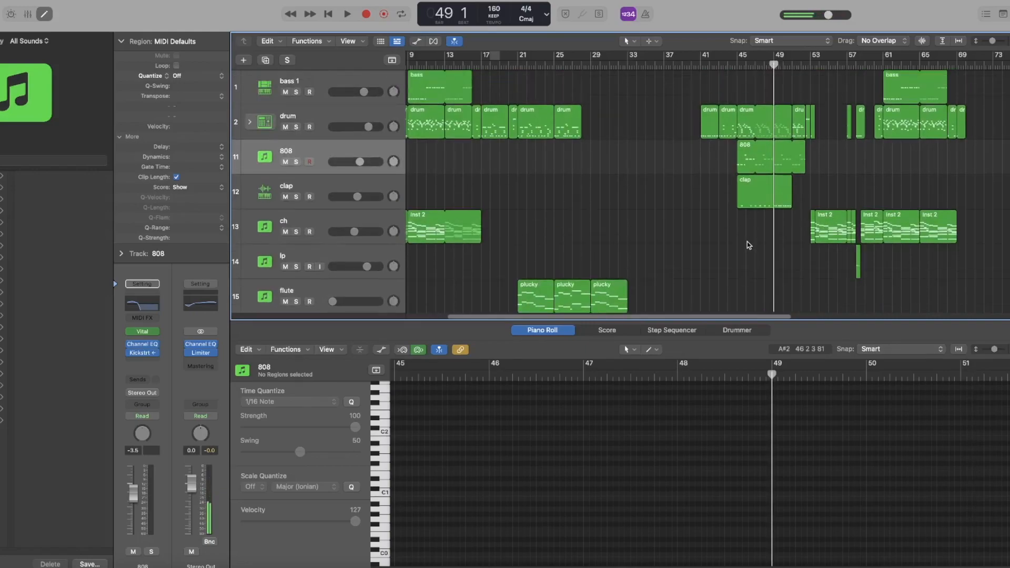
pyautogui.press('space')
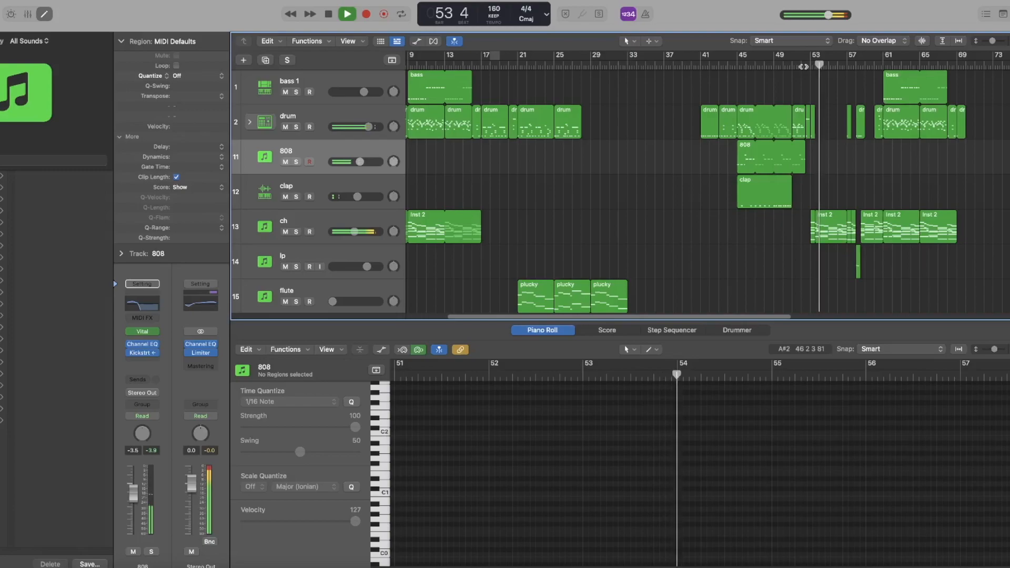
pyautogui.press('space')
# Step: Examine the notes of the drum region at bar 51 and play the full mix from there
pyautogui.moveTo(804, 67); pyautogui.dragTo(792, 75)
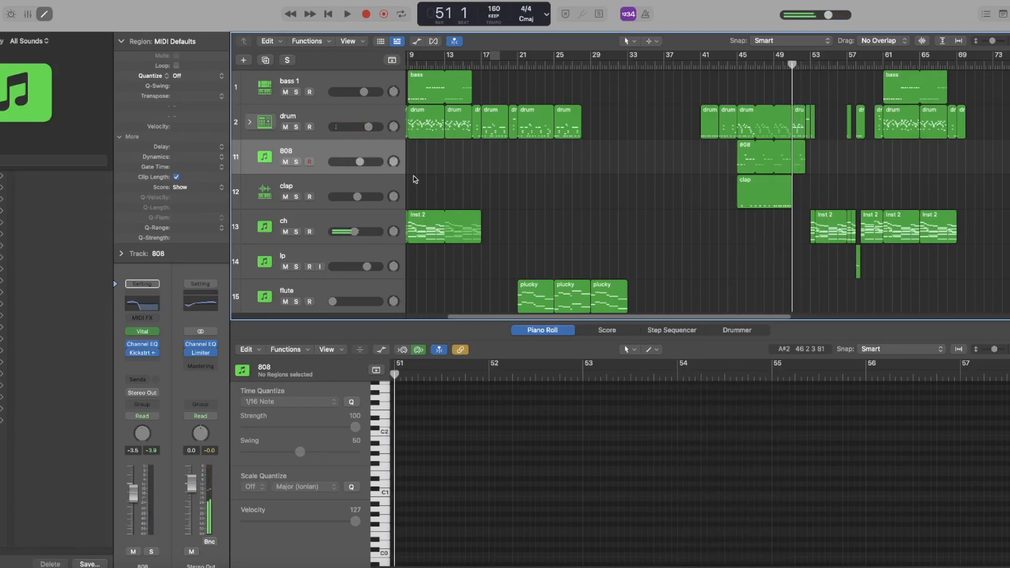
pyautogui.click(797, 117)
pyautogui.moveTo(513, 469); pyautogui.dragTo(398, 470)
pyautogui.click(535, 413)
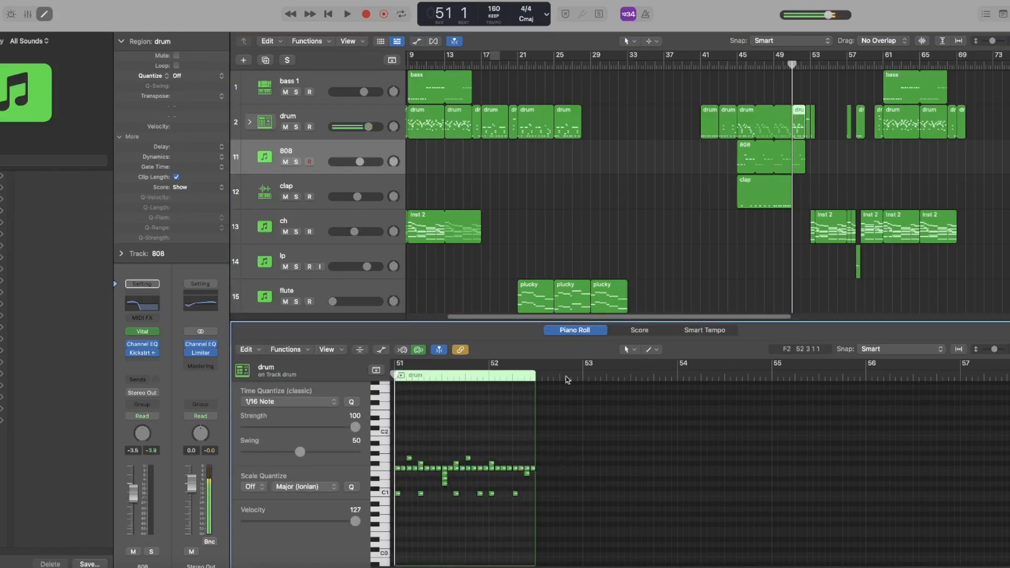
pyautogui.click(808, 152)
pyautogui.press('space')
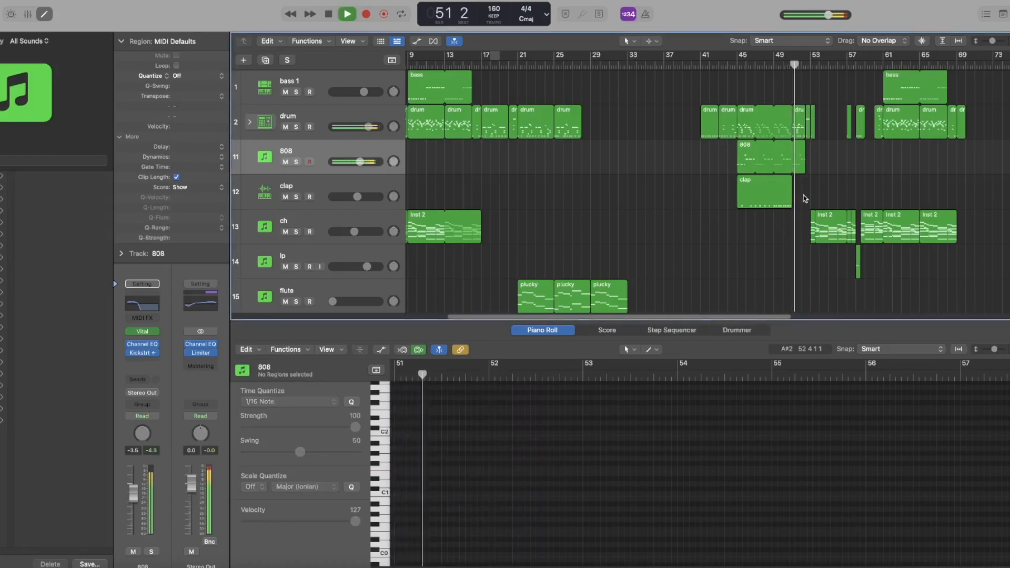
pyautogui.scroll(5, 805, 194)
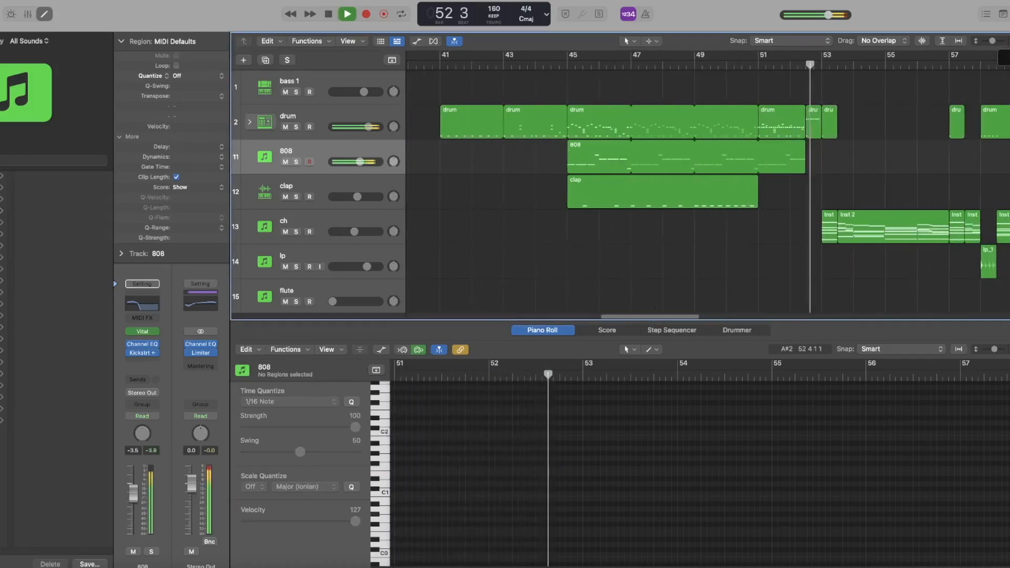
pyautogui.press('space')
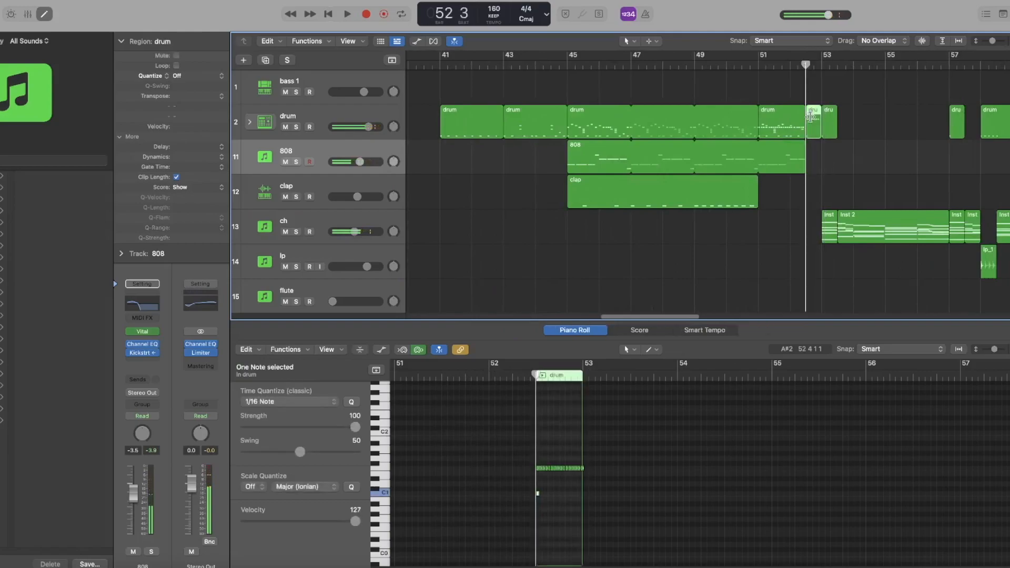
# Step: Examine the rapid note roll in the short drum region at bar 52 beat 3, enlarged in the Piano Roll
pyautogui.click(813, 125)
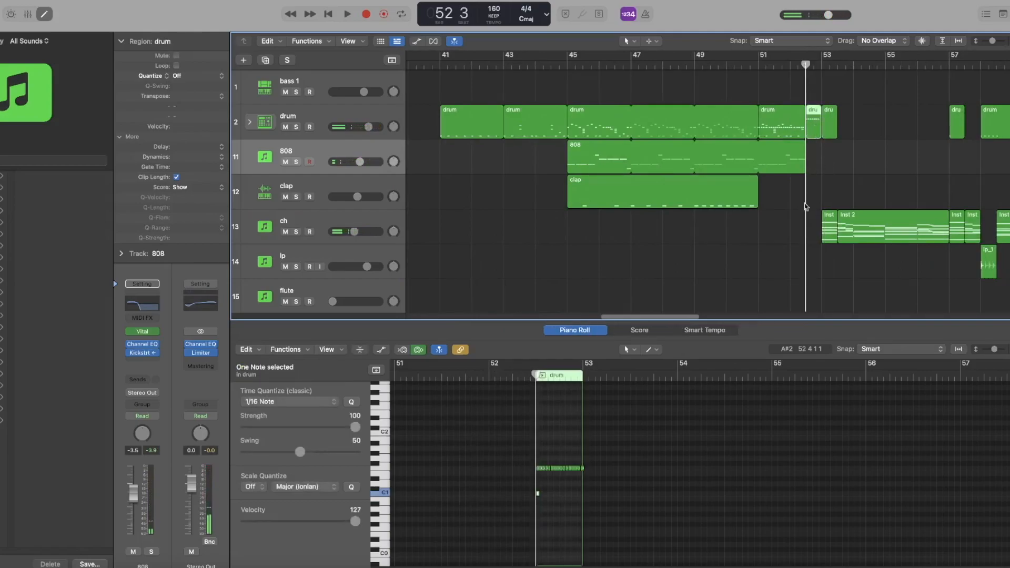
pyautogui.click(827, 164)
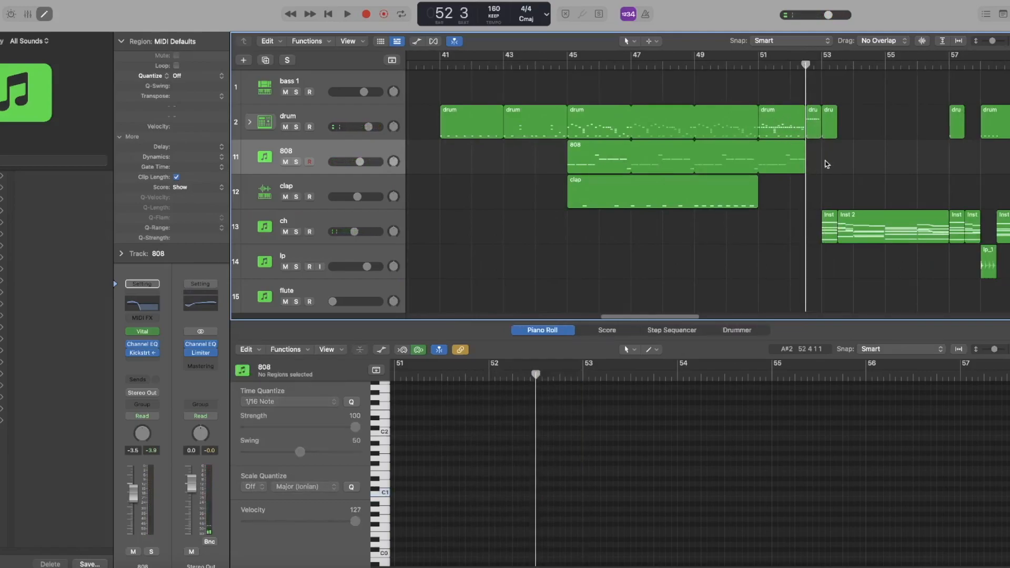
pyautogui.click(813, 120)
pyautogui.click(813, 175)
pyautogui.click(817, 129)
pyautogui.click(570, 503)
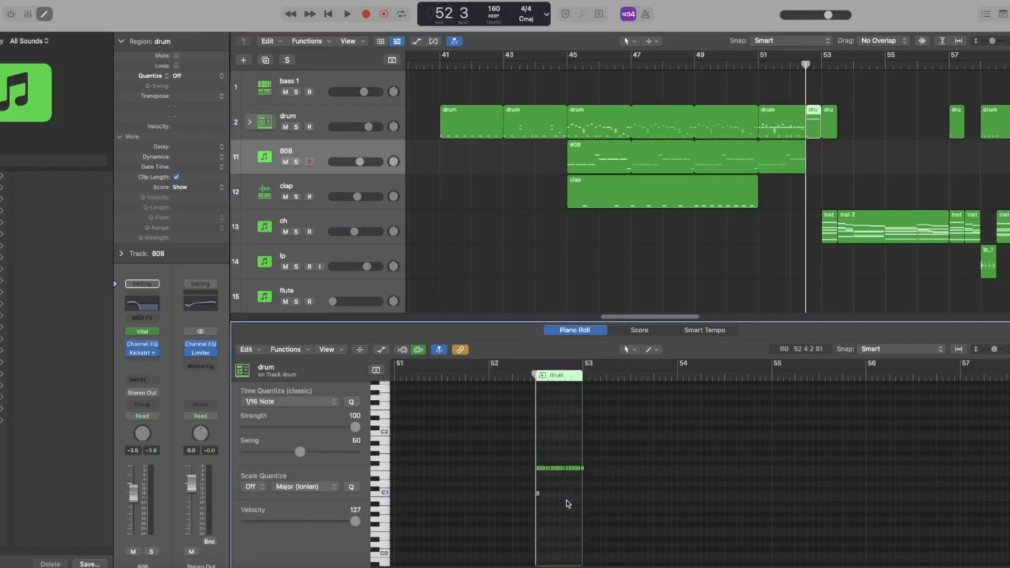
pyautogui.scroll(-2, 563, 503)
pyautogui.moveTo(563, 491); pyautogui.dragTo(522, 469)
pyautogui.click(534, 459)
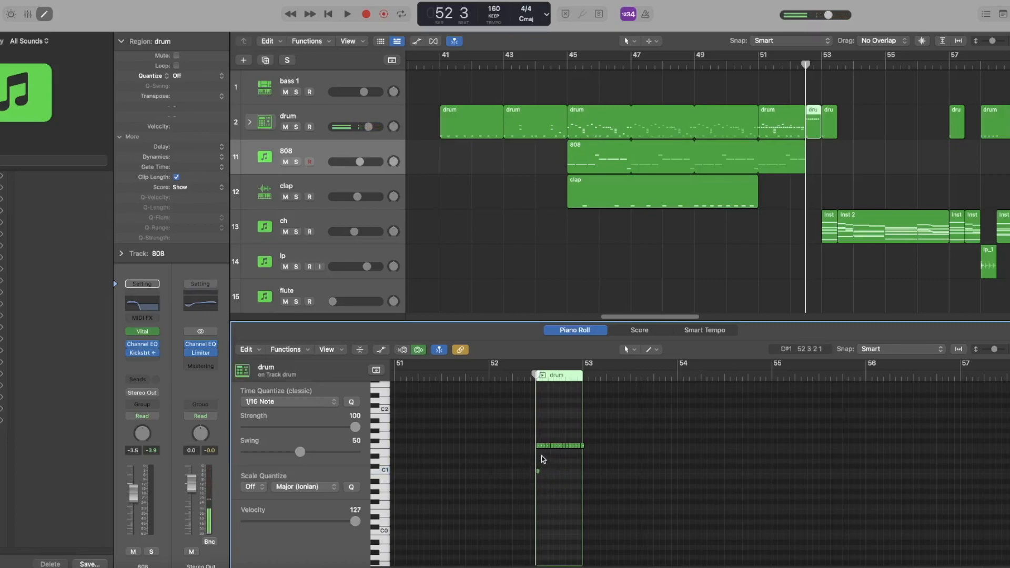
pyautogui.moveTo(1006, 349); pyautogui.dragTo(1009, 349)
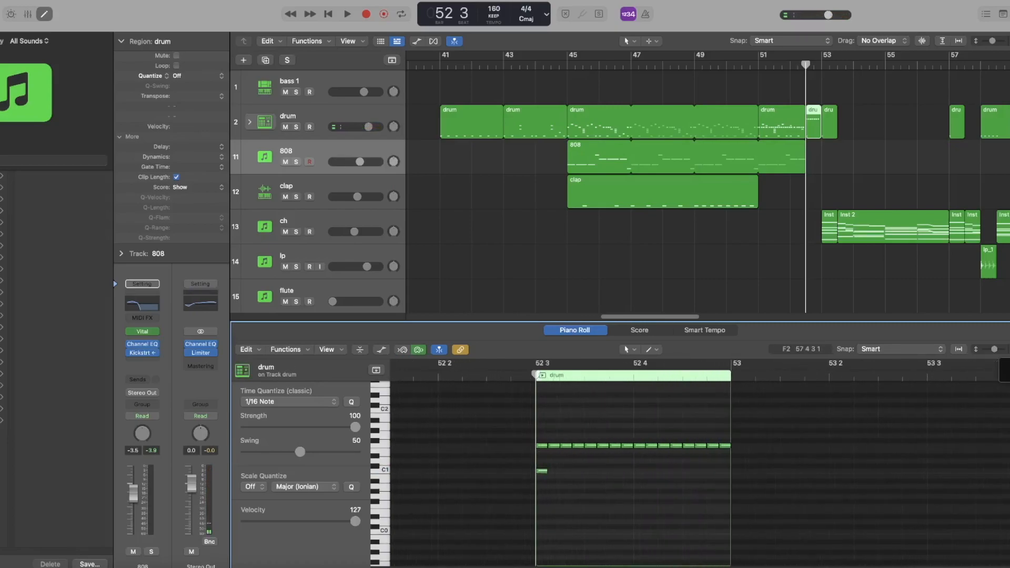
pyautogui.scroll(-2, 820, 253)
pyautogui.scroll(2, 819, 256)
# Step: Show automation and expand the drum track stack to examine the Semitones automation on Cymbals - 9 near bar 53
pyautogui.click(335, 106)
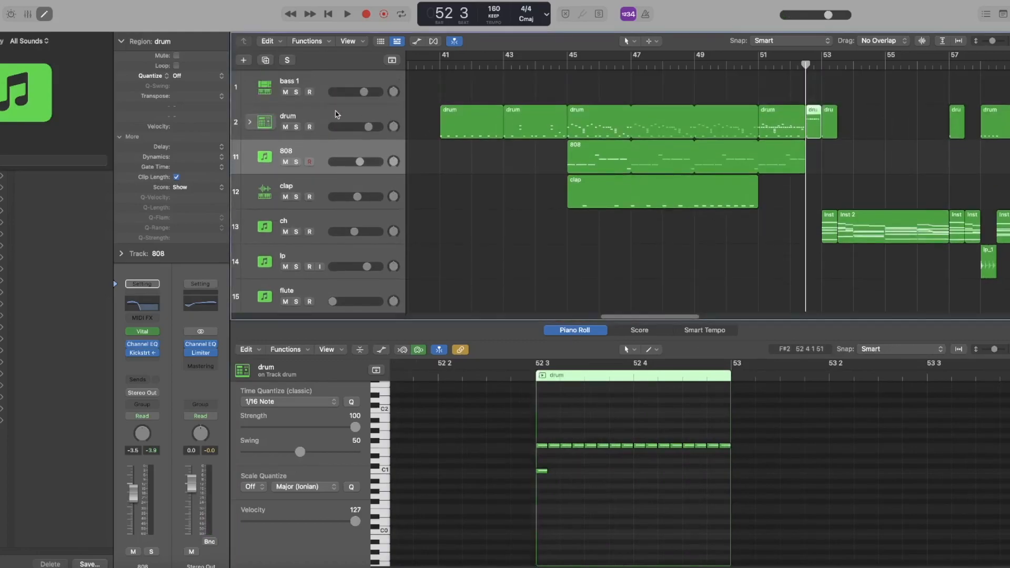
pyautogui.click(418, 40)
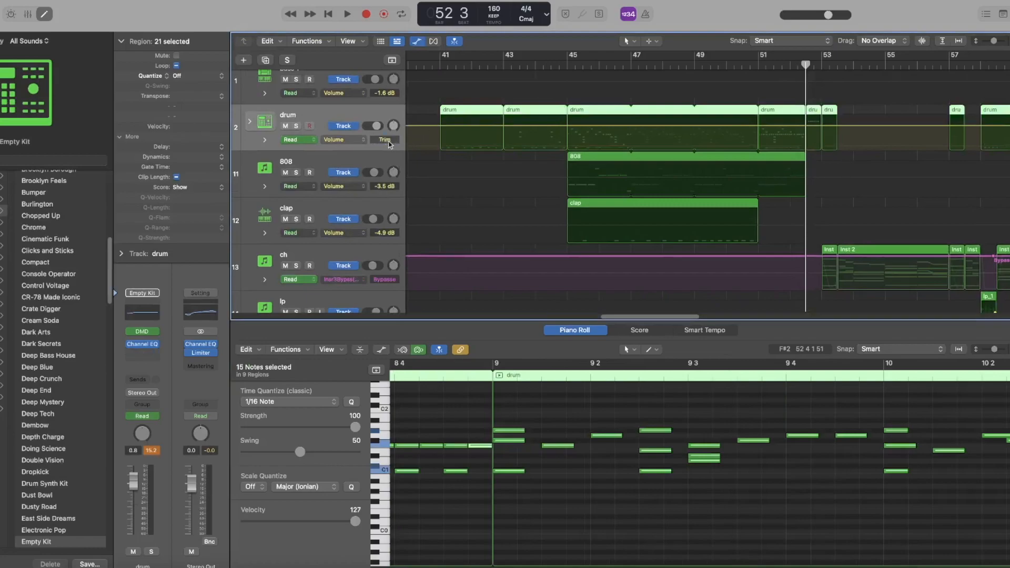
pyautogui.click(342, 140)
pyautogui.click(250, 120)
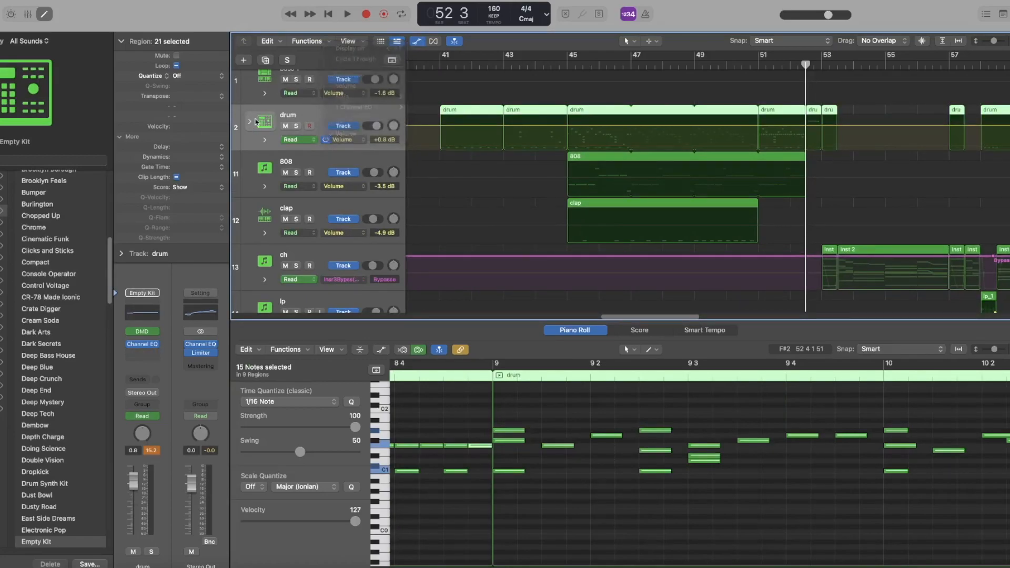
pyautogui.click(250, 122)
pyautogui.scroll(-3, 627, 217)
pyautogui.scroll(-2, 627, 217)
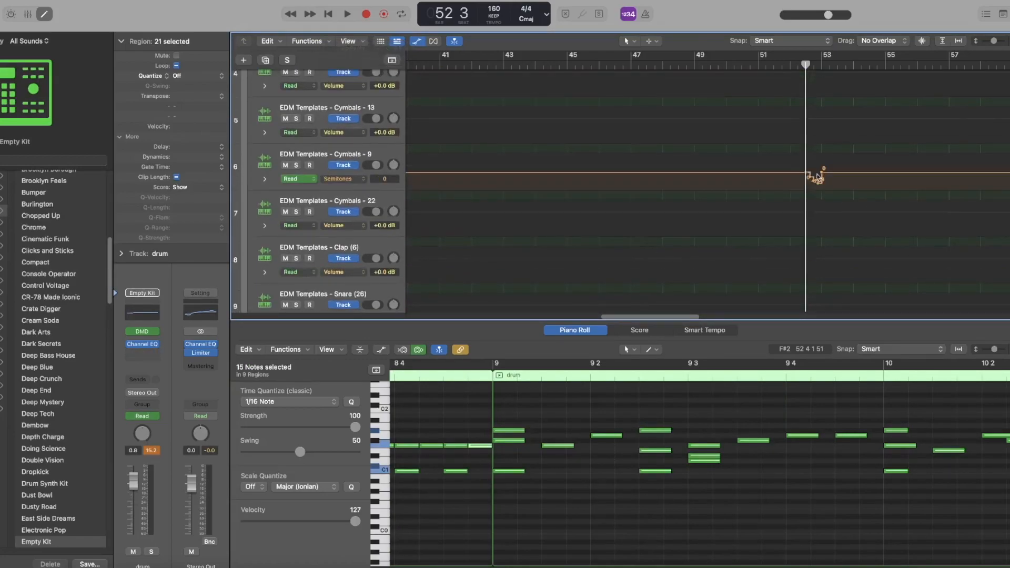
# Step: Play the pitch-automated cymbal roll from bar 52 beat 3, collapse the drum stack and hide automation
pyautogui.press('space')
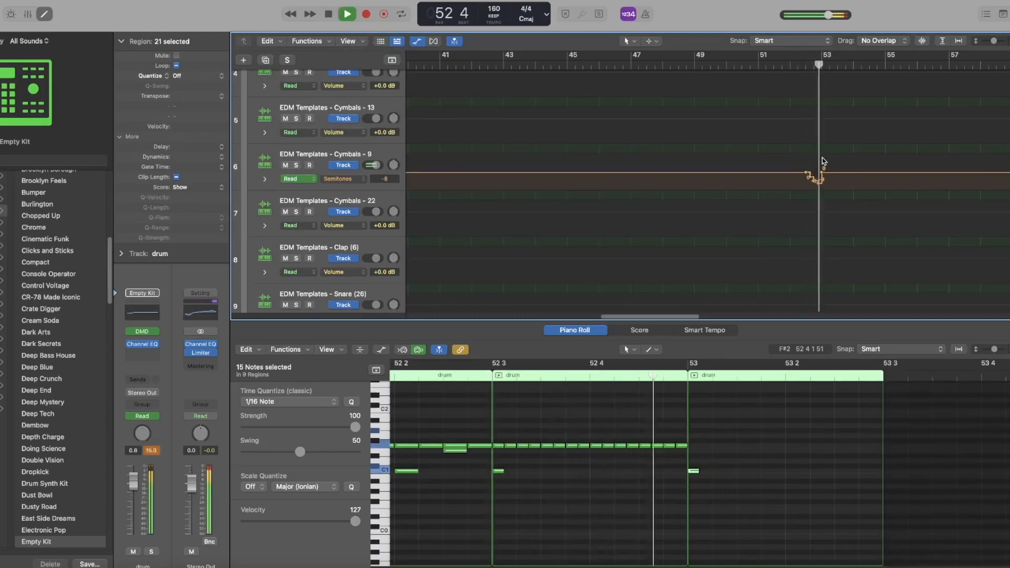
pyautogui.scroll(5, 458, 150)
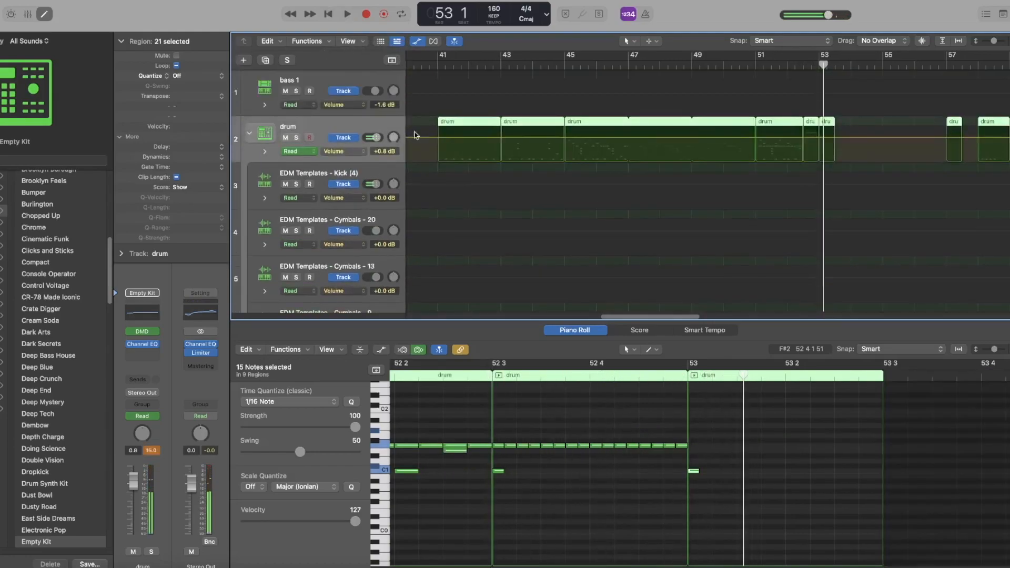
pyautogui.click(251, 134)
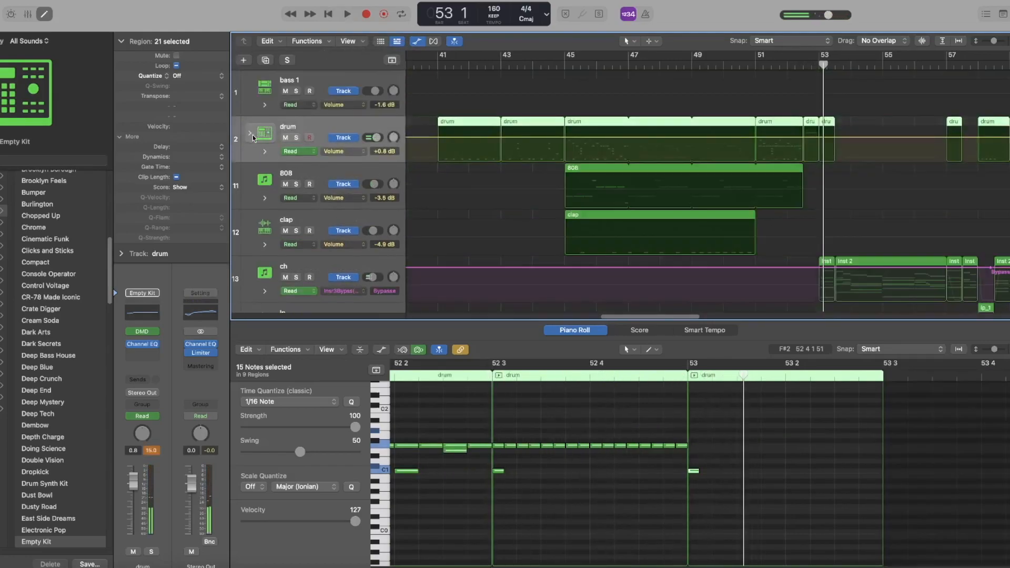
pyautogui.click(417, 42)
# Step: Solo the growl track, play its sample from bar 52 beat 3, and return the playhead there
pyautogui.scroll(-5, 790, 237)
pyautogui.click(840, 255)
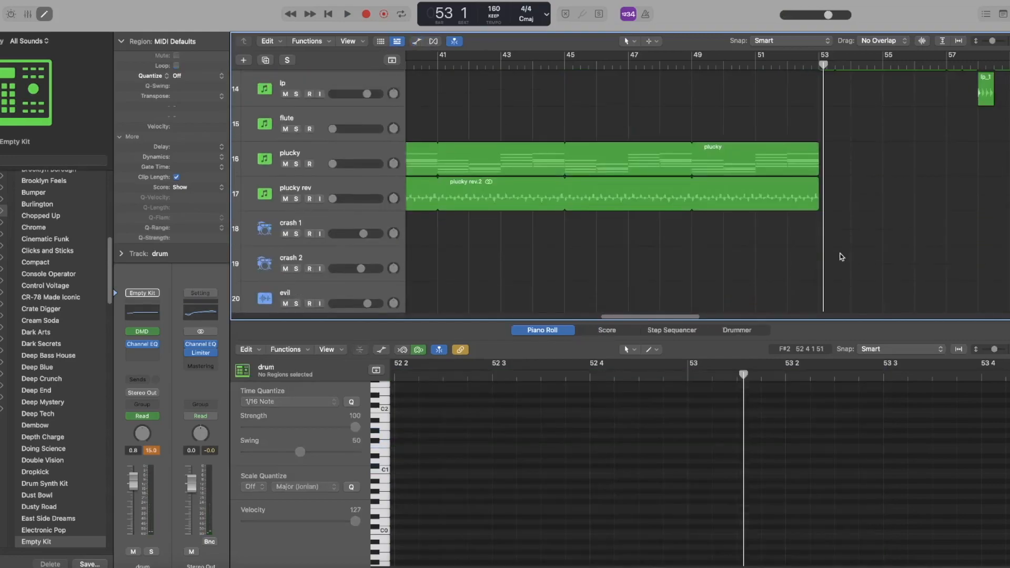
pyautogui.scroll(-3, 832, 263)
pyautogui.click(803, 64)
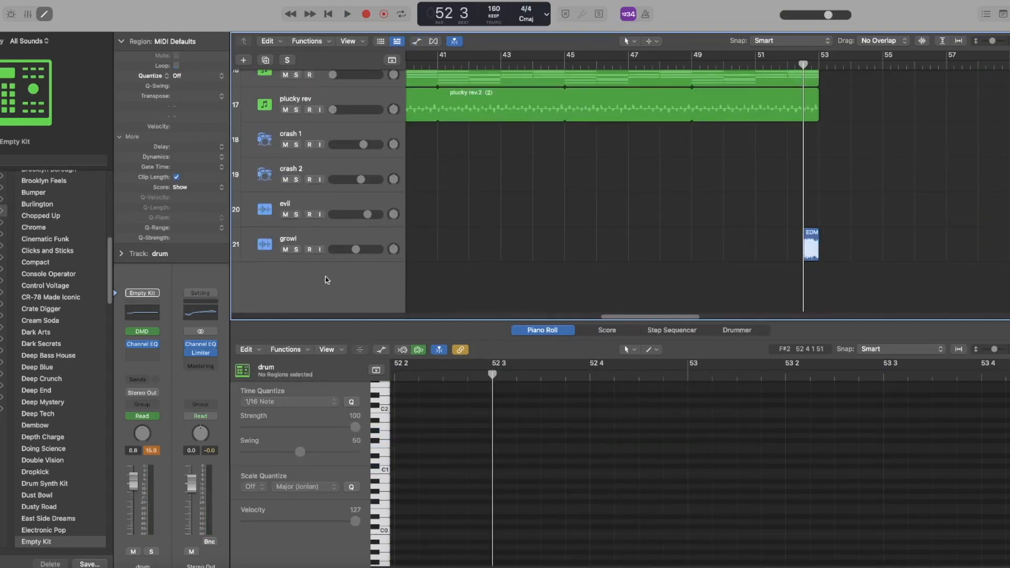
pyautogui.click(297, 250)
pyautogui.press('space')
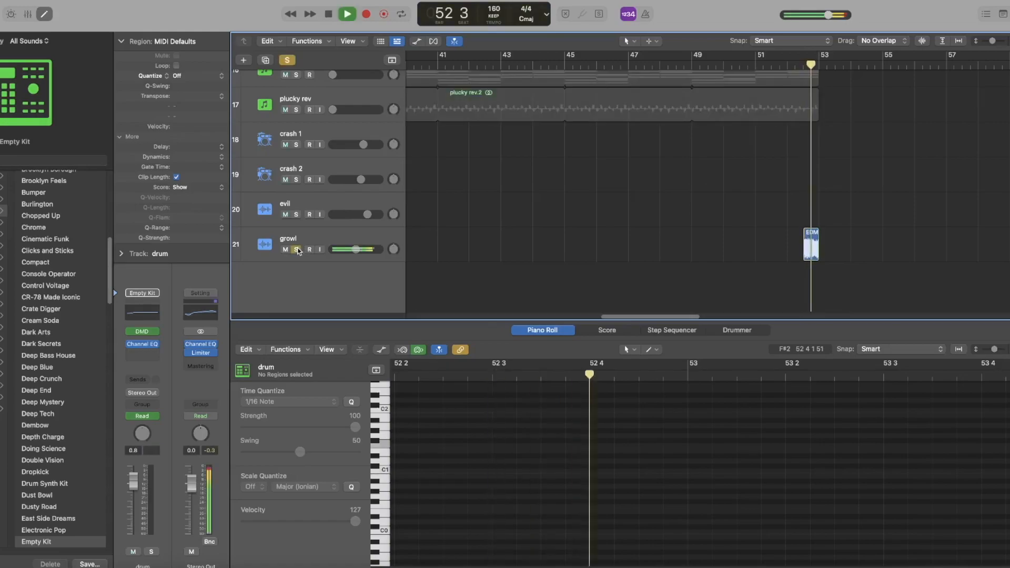
pyautogui.moveTo(797, 65); pyautogui.dragTo(803, 65)
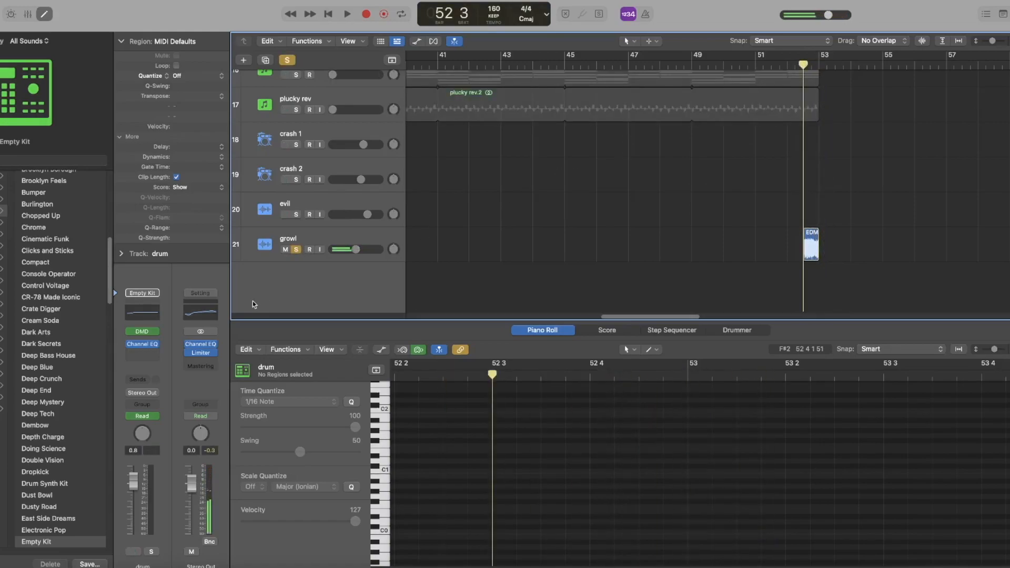
# Step: Select the growl track and replay it in solo with its Channel EQ and Chroma effects bypassed
pyautogui.click(333, 238)
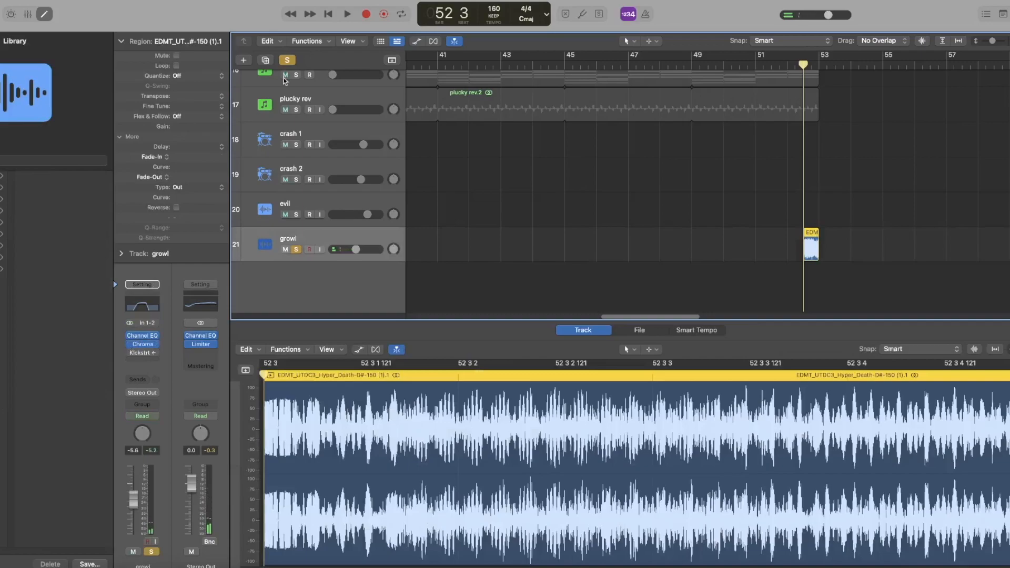
pyautogui.click(287, 61)
pyautogui.click(296, 250)
pyautogui.press('space')
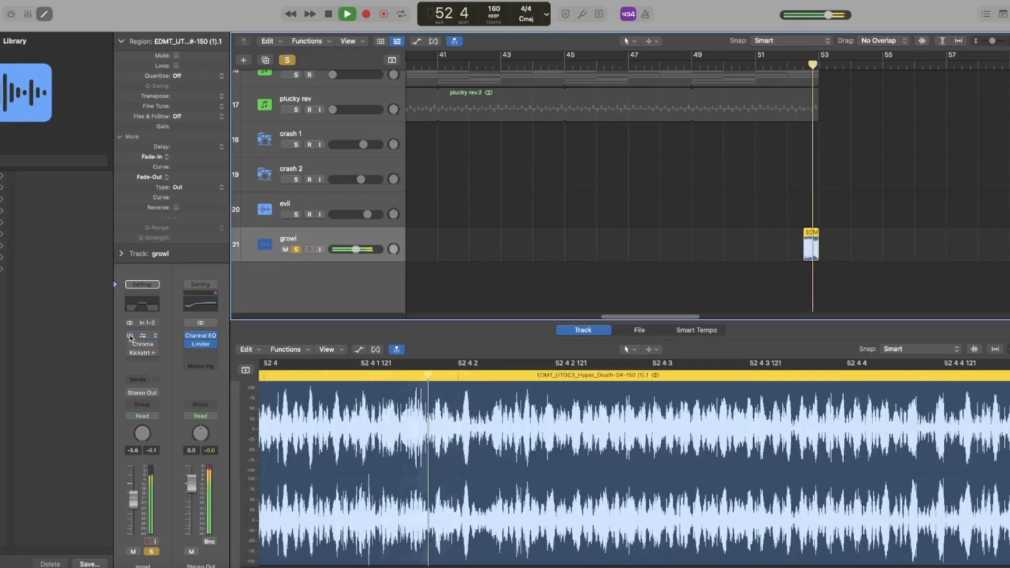
# Step: Inspect the growl track's Channel EQ curve while playing from bar 52 beat 3, and close its window
pyautogui.click(143, 305)
pyautogui.click(803, 64)
pyautogui.press('space')
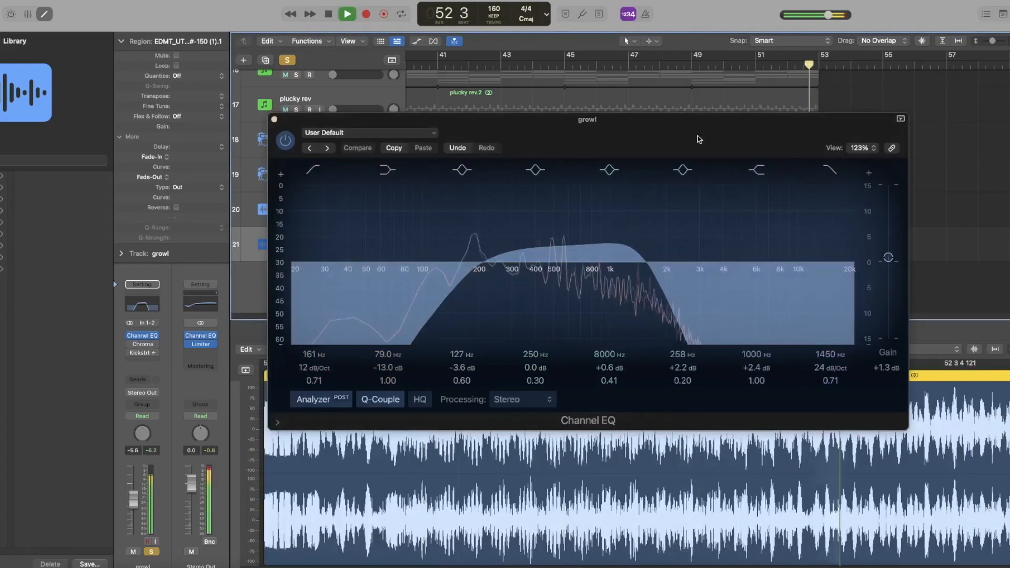
pyautogui.press('space')
pyautogui.click(274, 120)
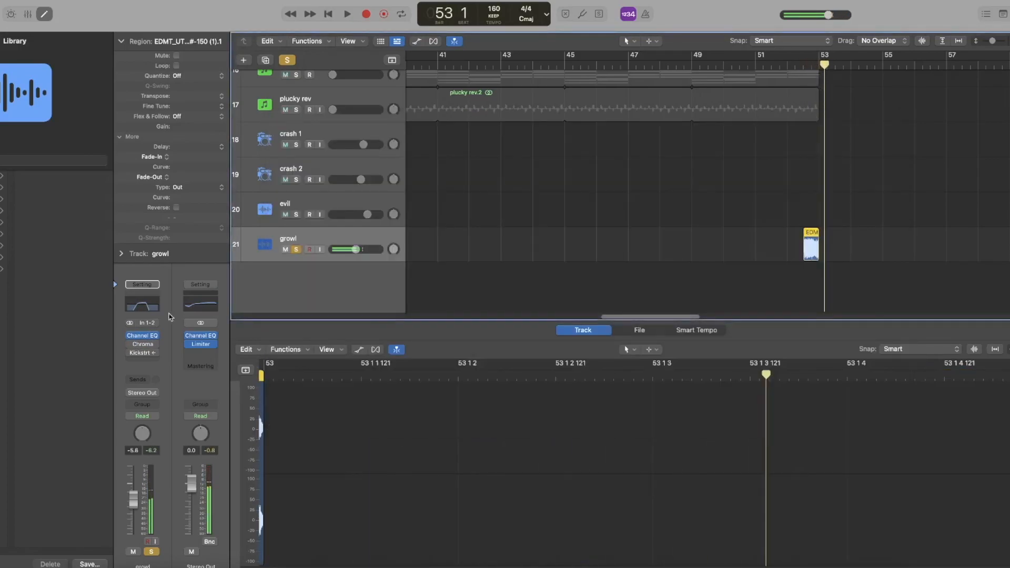
# Step: Turn on the growl track's Chroma effect, play the sample with it, and turn the solo off
pyautogui.click(130, 344)
pyautogui.press('space')
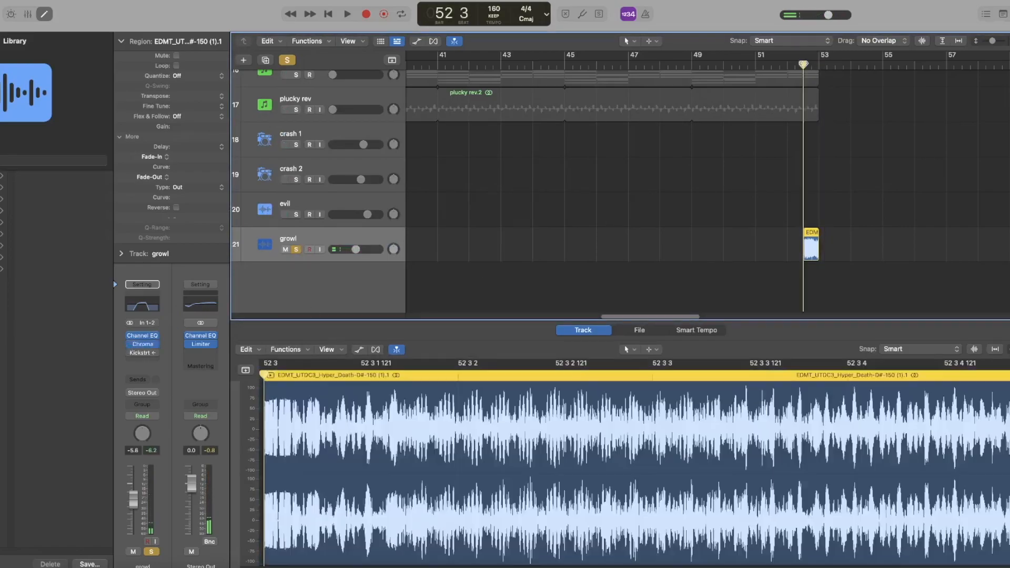
pyautogui.click(288, 60)
# Step: Check the plucky tracks' volume automation leading into bar 53, hide automation, and return to the upper tracks
pyautogui.scroll(5, 684, 221)
pyautogui.click(417, 41)
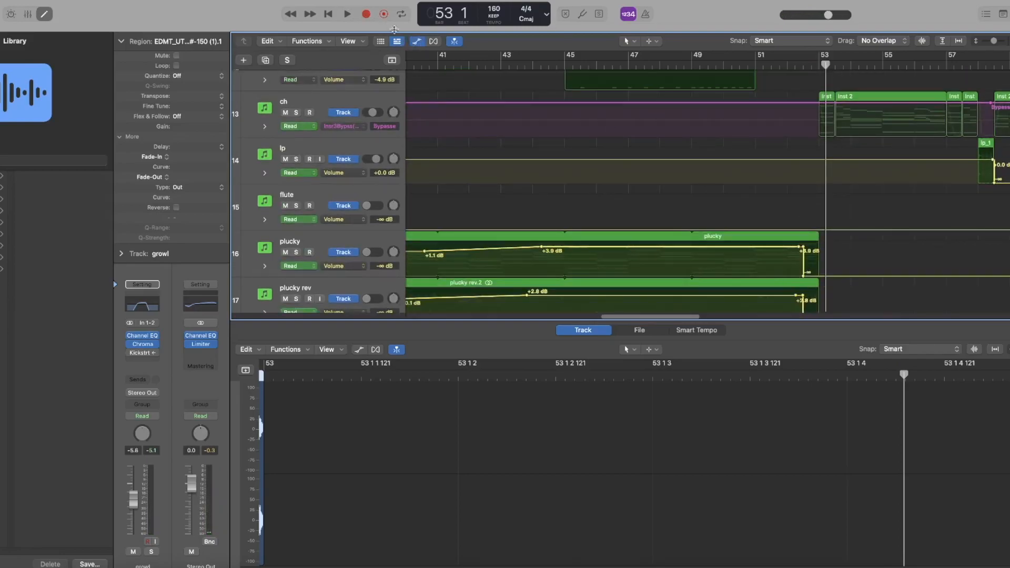
pyautogui.click(417, 41)
pyautogui.scroll(3, 905, 108)
pyautogui.scroll(1, 871, 113)
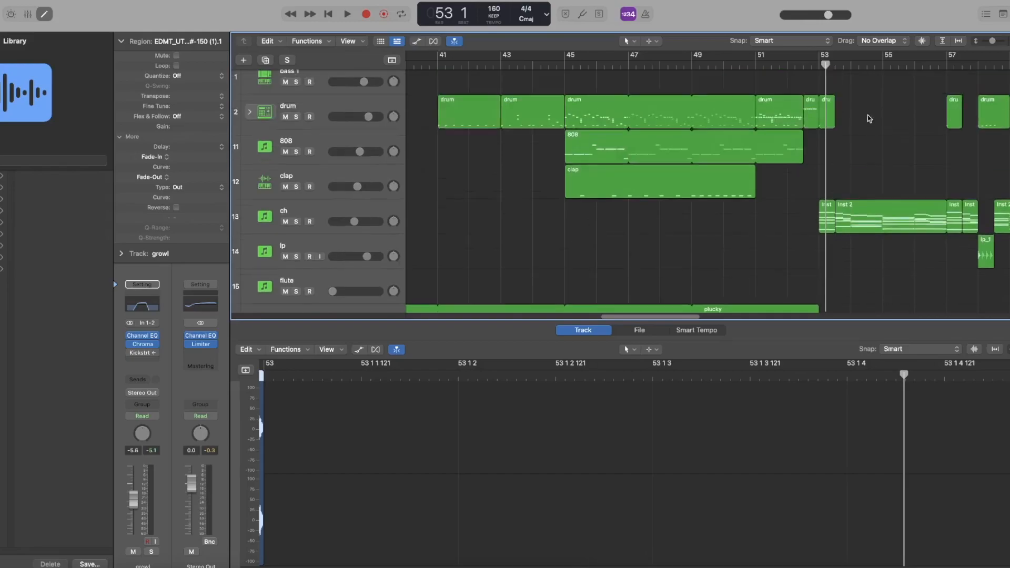
# Step: Set the playhead to bar 53 and inspect the notes of the drum and ch regions starting there
pyautogui.moveTo(824, 65); pyautogui.dragTo(818, 65)
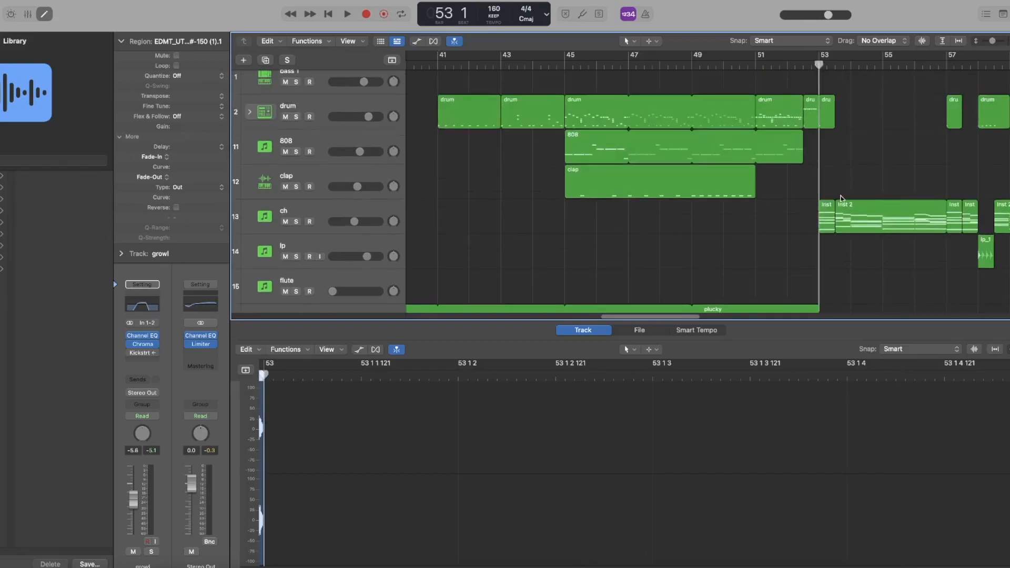
pyautogui.click(349, 207)
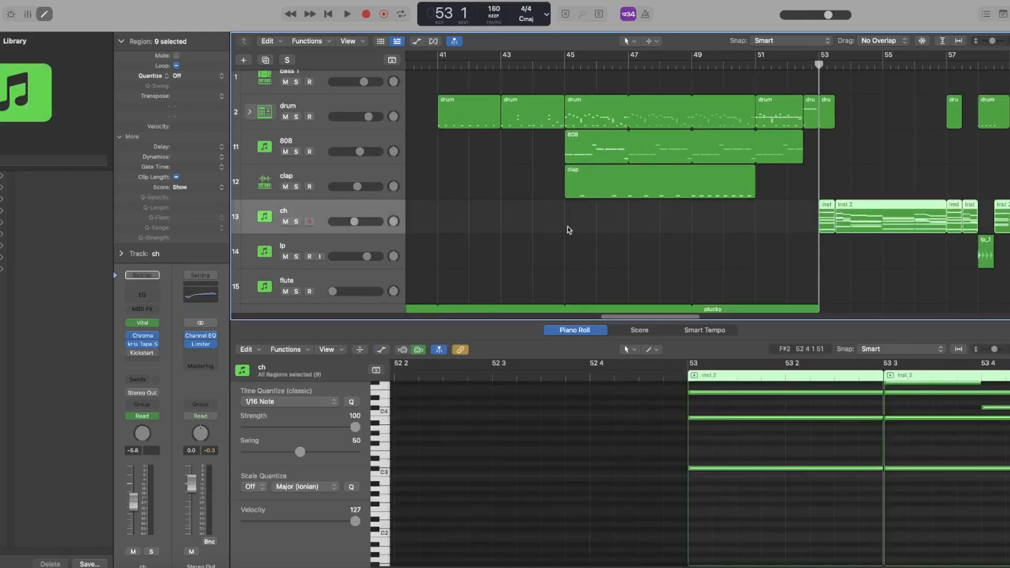
pyautogui.click(825, 115)
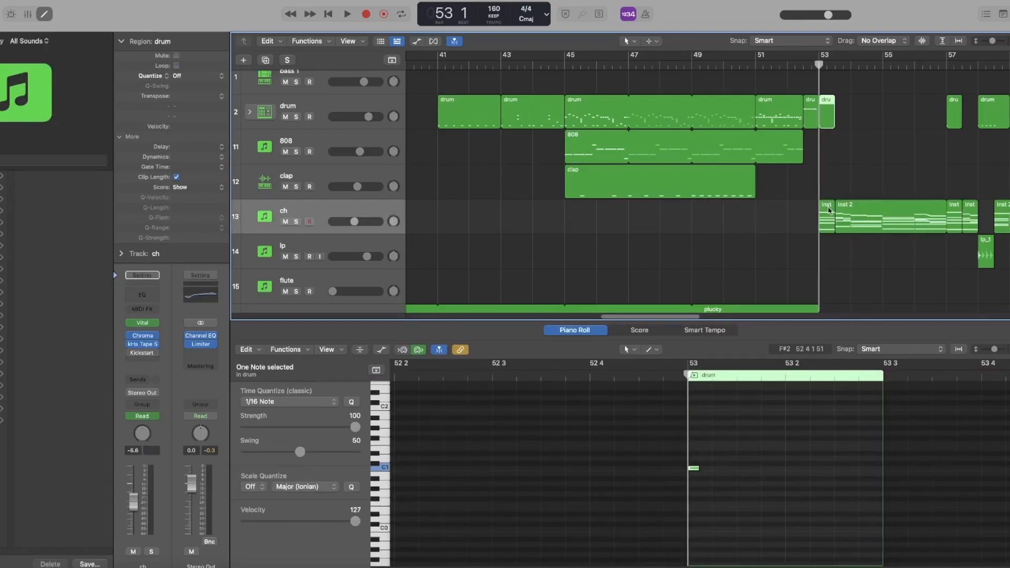
pyautogui.click(828, 210)
# Step: Show track automation, check the ch track's kHs Tape Stop effect, and close its window
pyautogui.click(416, 41)
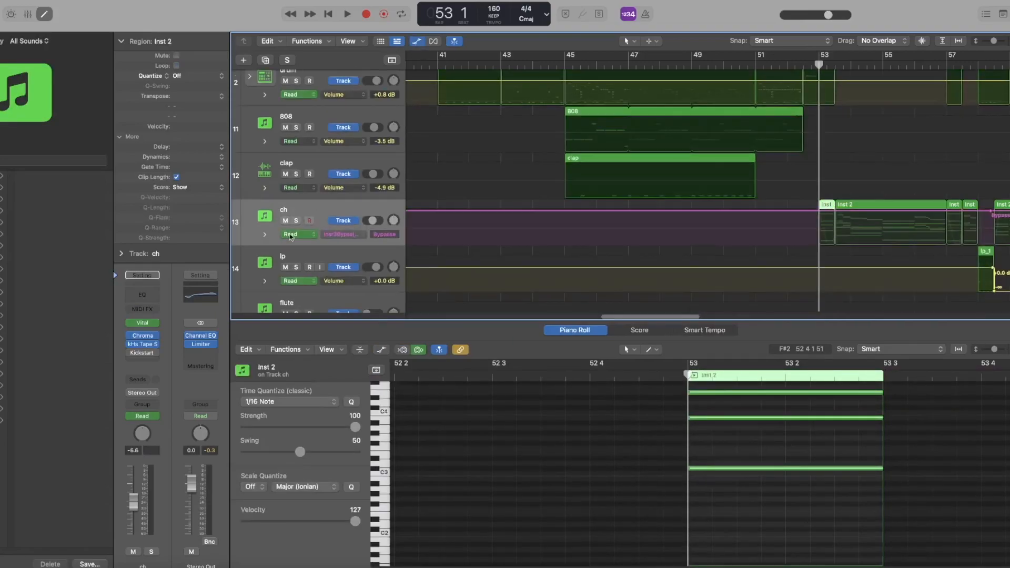
pyautogui.click(144, 344)
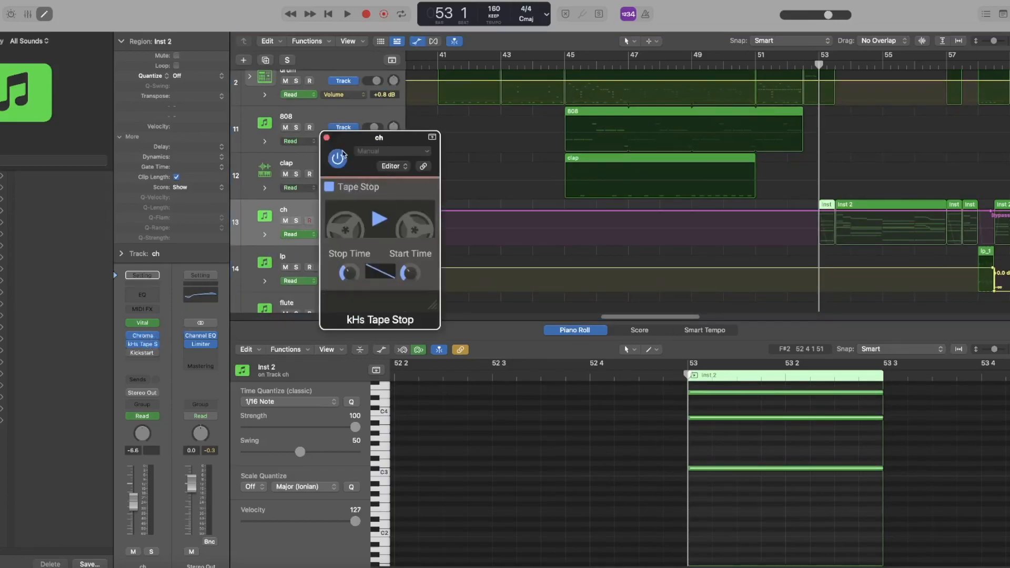
pyautogui.click(325, 138)
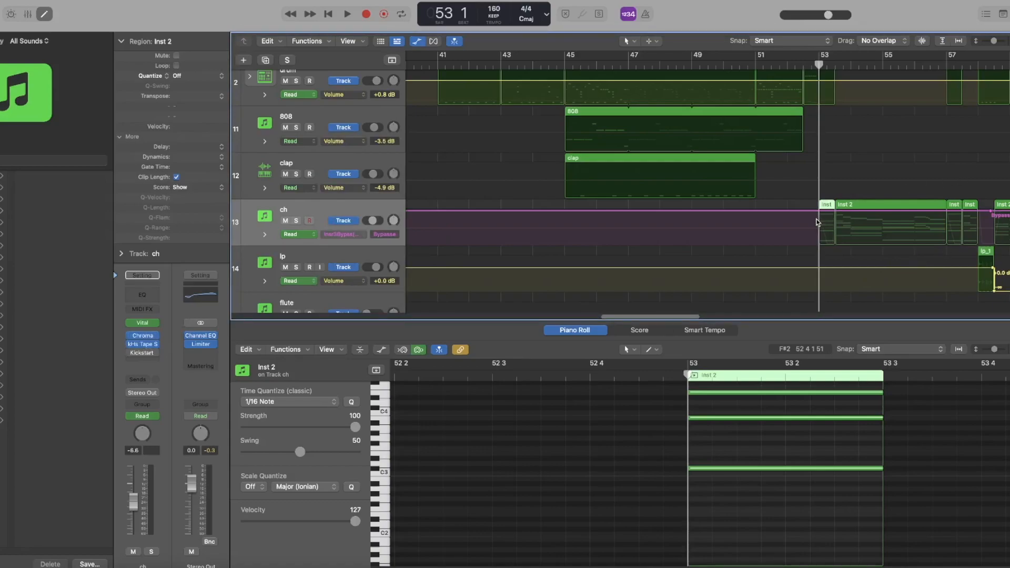
# Step: Display the ch track's Tape Stop Play automation, listen to it from bar 53, and hide automation
pyautogui.click(337, 234)
pyautogui.click(415, 239)
pyautogui.press('space')
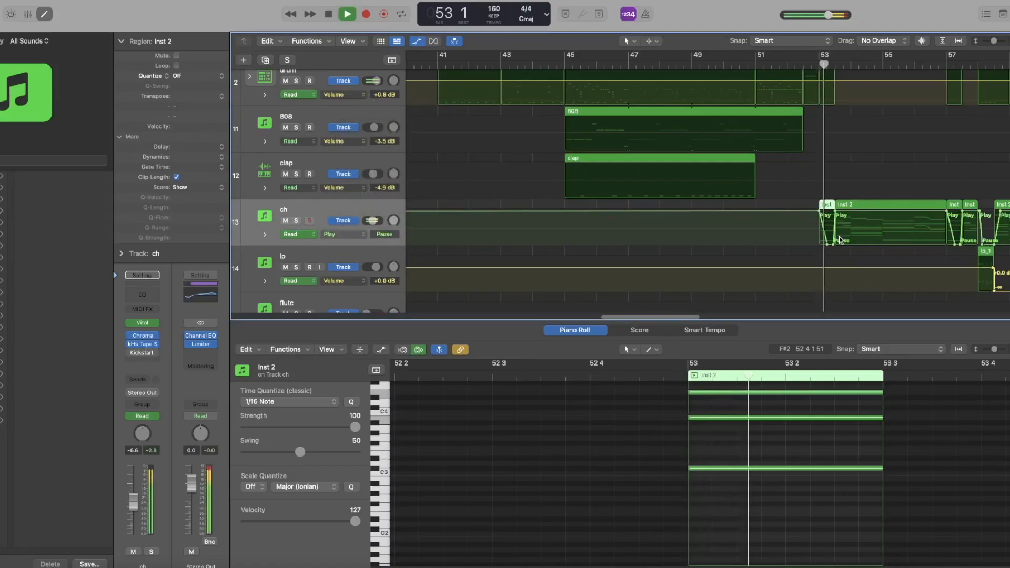
pyautogui.press('space')
pyautogui.press('space')
pyautogui.press('space')
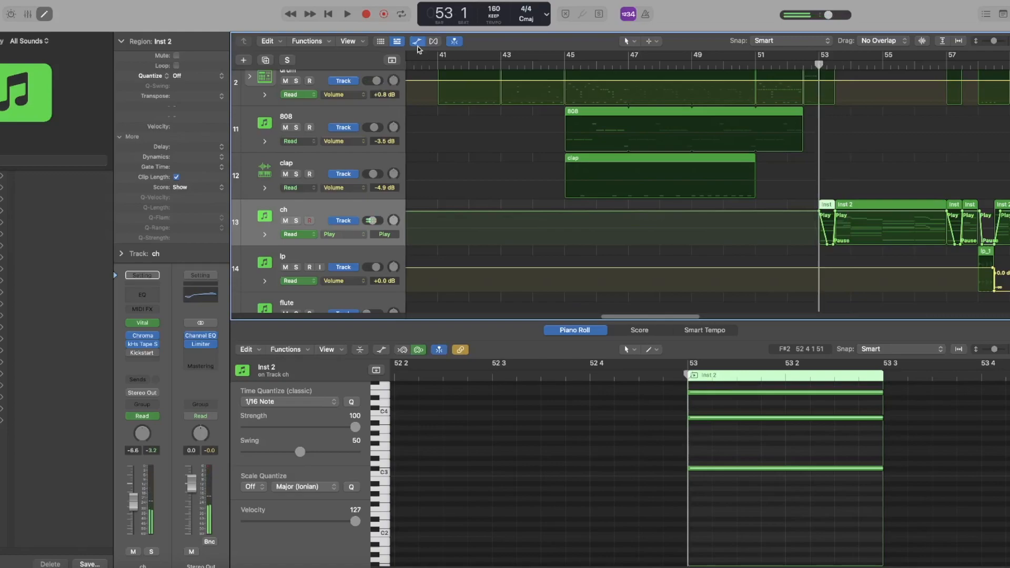
pyautogui.click(418, 42)
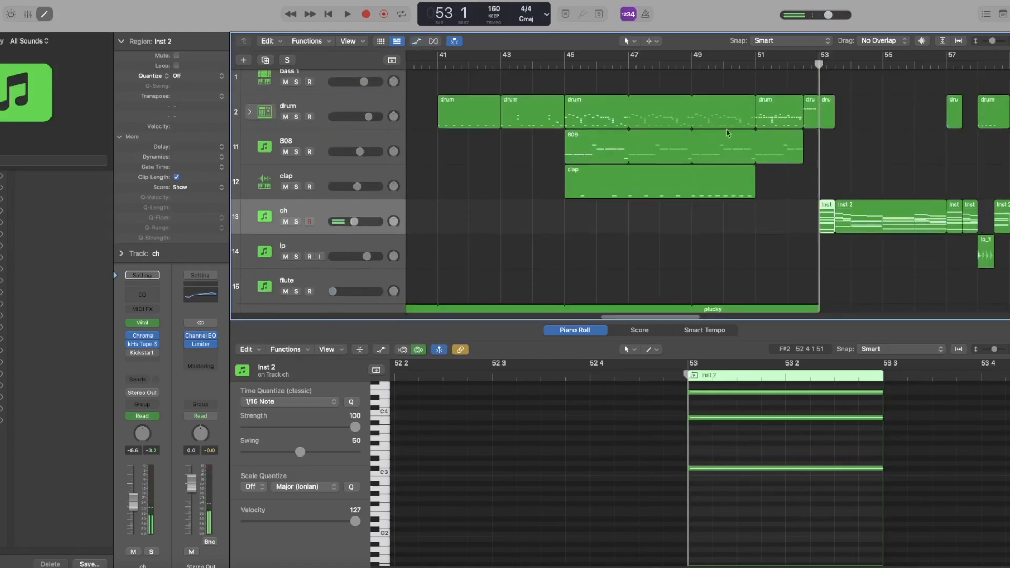
# Step: Move the playhead to bar 57 and play the section through bar 58
pyautogui.click(947, 73)
pyautogui.click(949, 66)
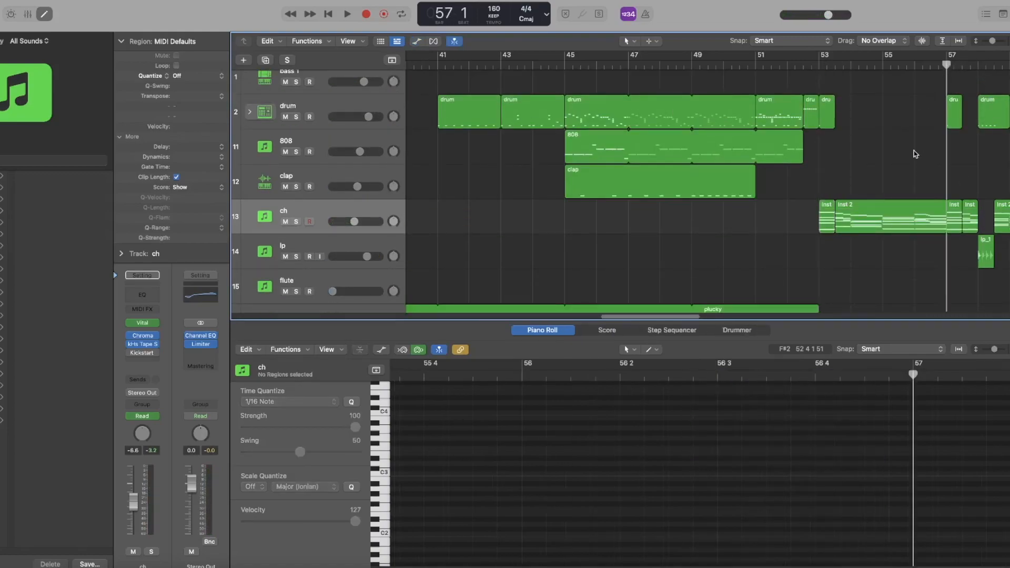
pyautogui.press('space')
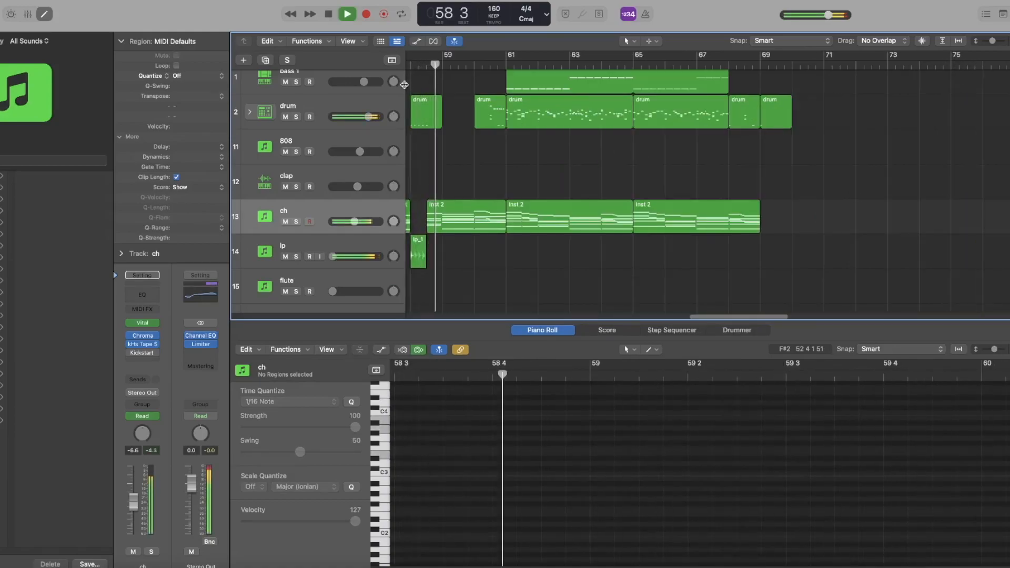
pyautogui.press('space')
# Step: Examine the drum and lp regions at bar 58 up close, with the lp track selected
pyautogui.click(416, 123)
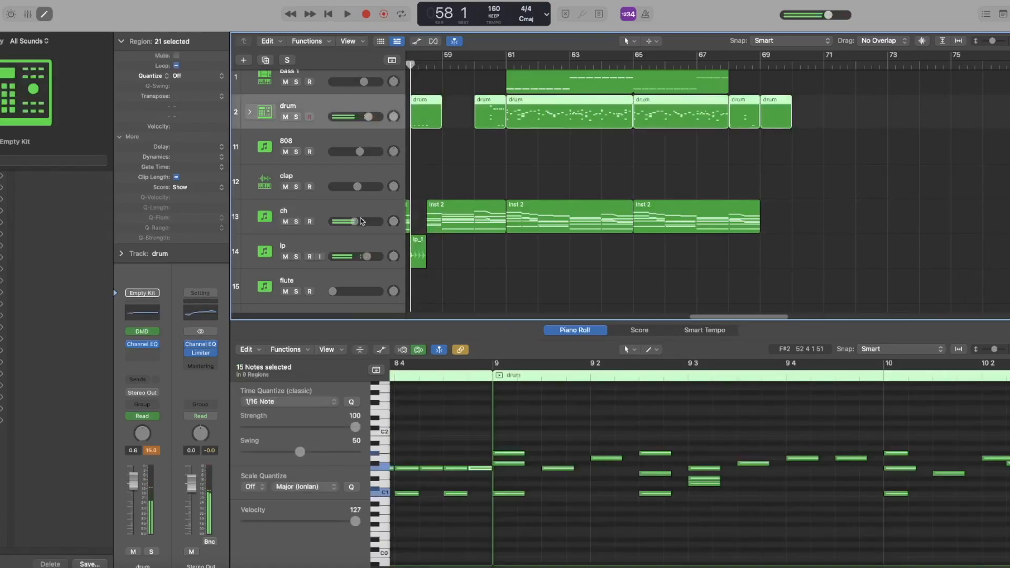
pyautogui.click(418, 253)
pyautogui.click(415, 216)
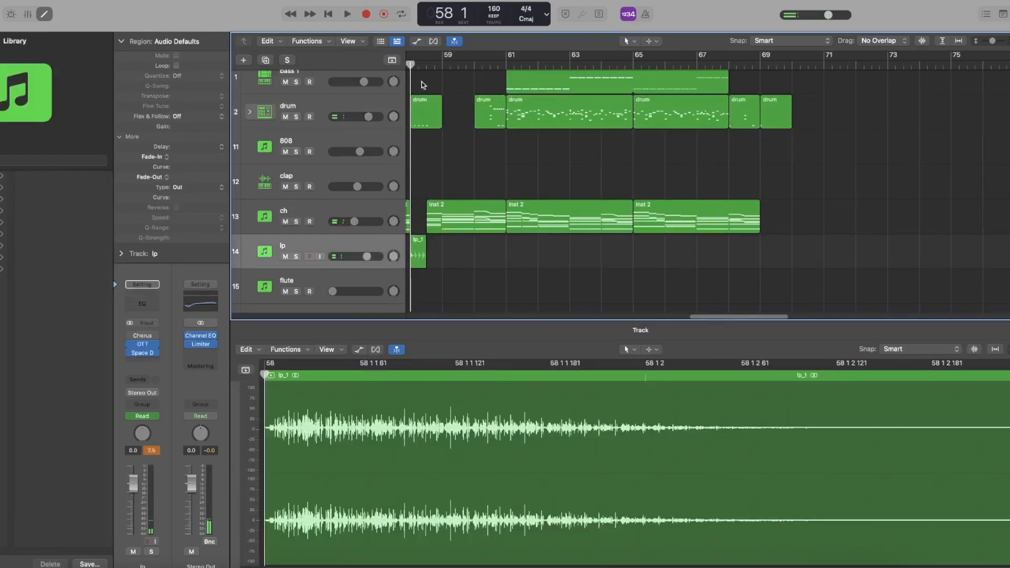
pyautogui.moveTo(411, 66); pyautogui.dragTo(450, 124)
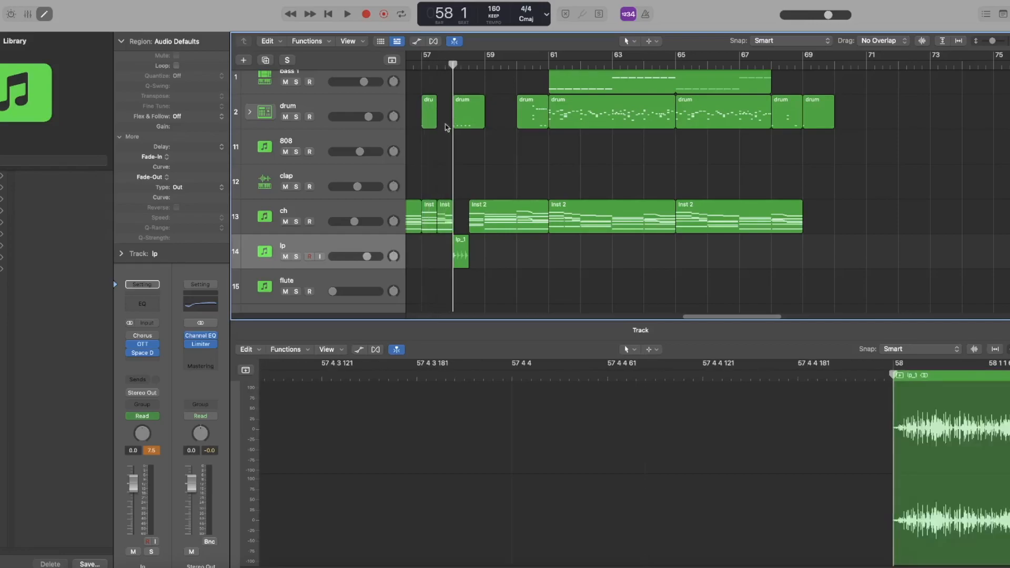
pyautogui.press('super+Left')
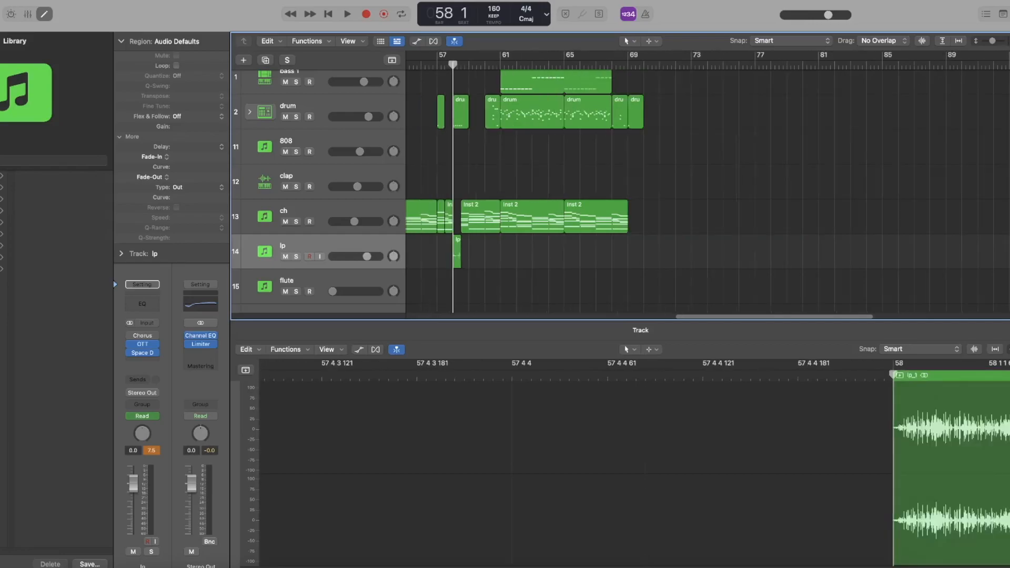
pyautogui.press('super+Right')
pyautogui.press('super+Right')
pyautogui.press('super+Right')
pyautogui.press('super+Right')
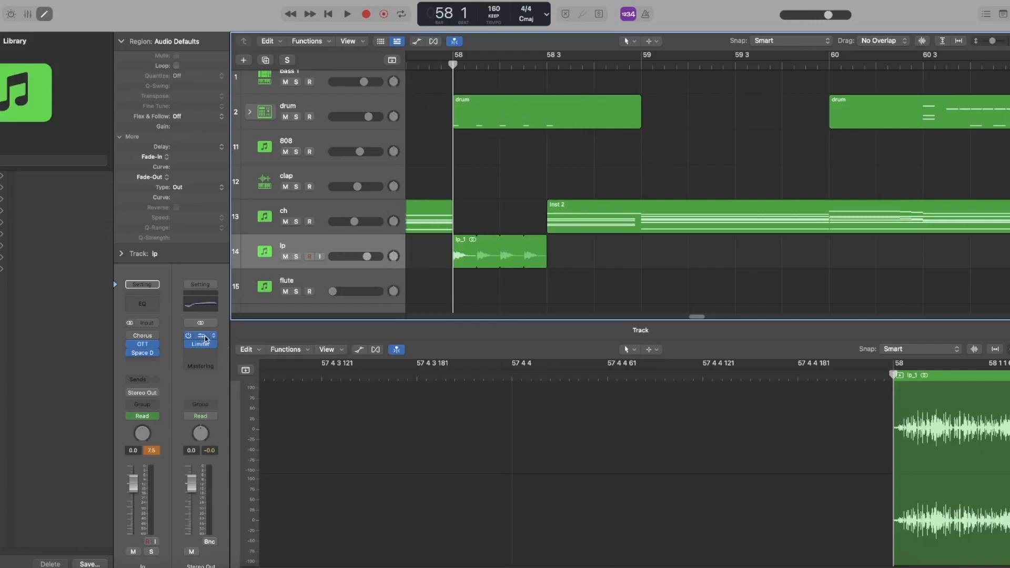
# Step: Review the lp track's OTT compressor and Space Designer reverb settings, closing each window
pyautogui.click(142, 344)
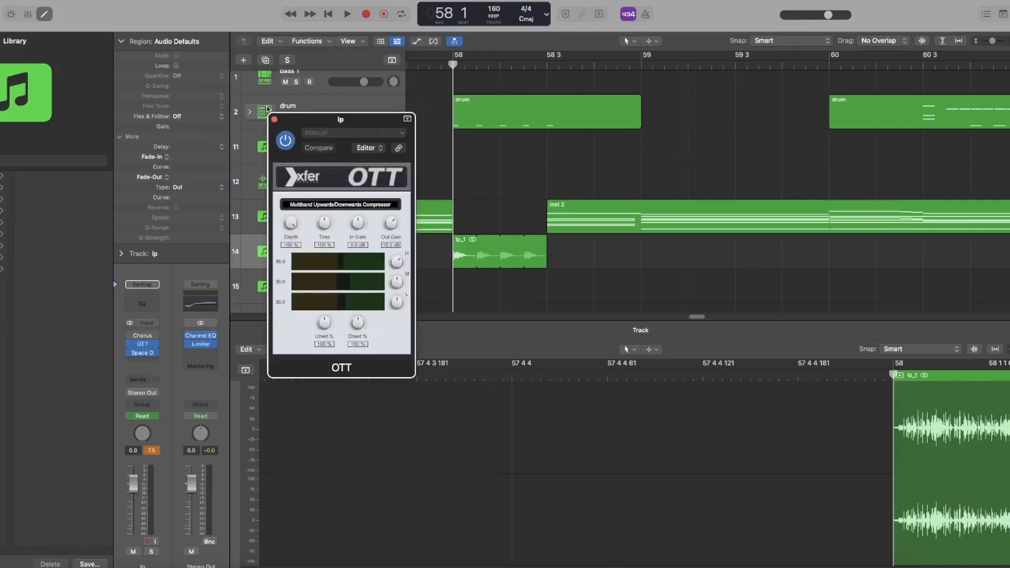
pyautogui.click(274, 120)
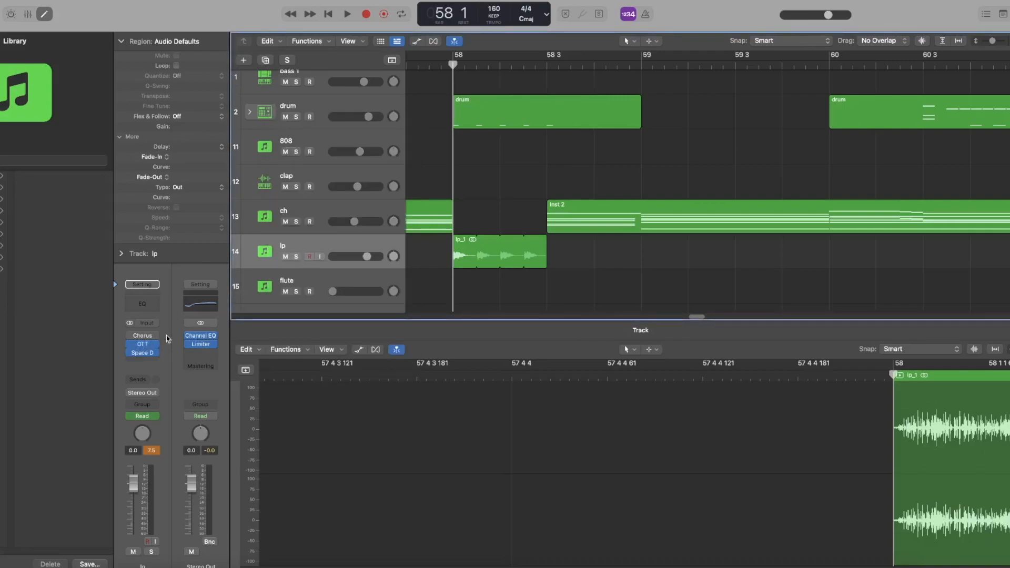
pyautogui.click(142, 353)
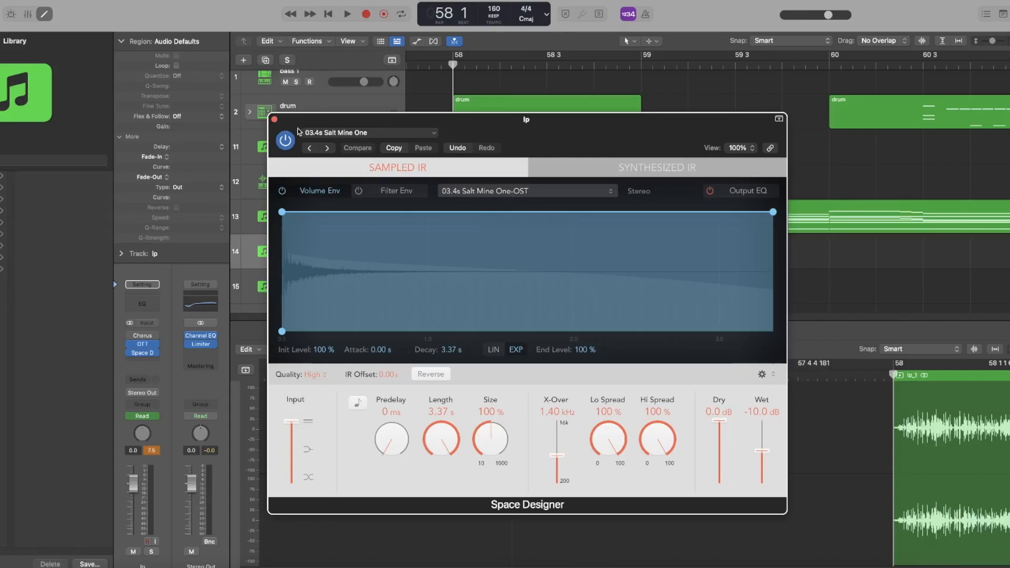
pyautogui.moveTo(289, 121); pyautogui.dragTo(295, 137)
pyautogui.click(281, 135)
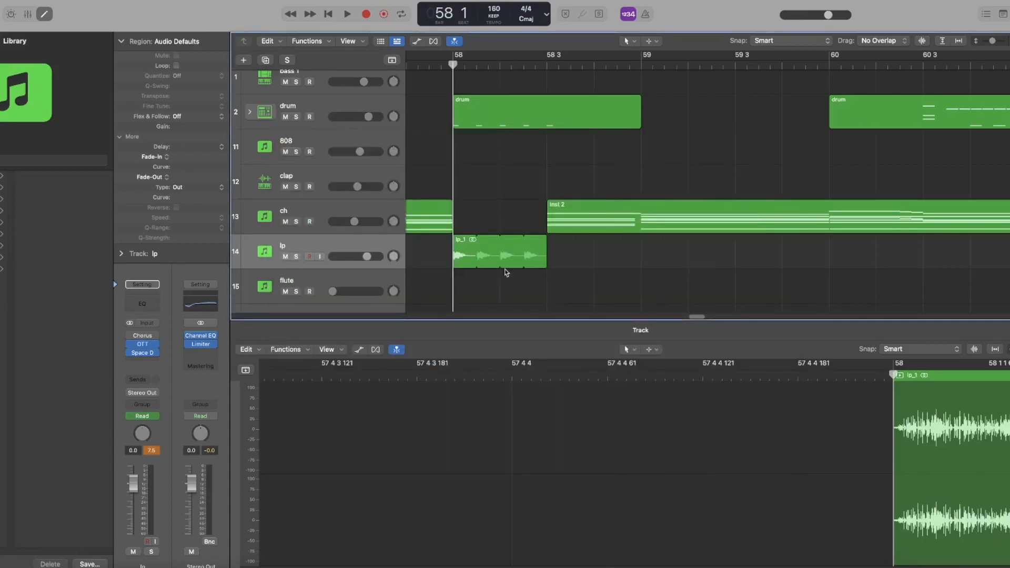
# Step: Play the lp_1 loops together with the drum hits from bar 58, and stop playback
pyautogui.scroll(-5, 538, 273)
pyautogui.scroll(6, 602, 209)
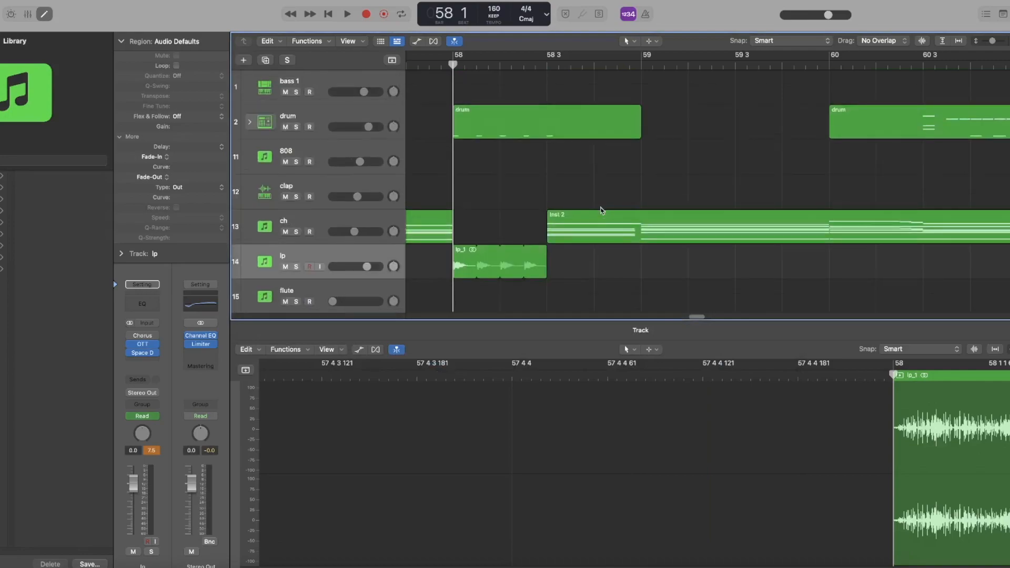
pyautogui.press('space')
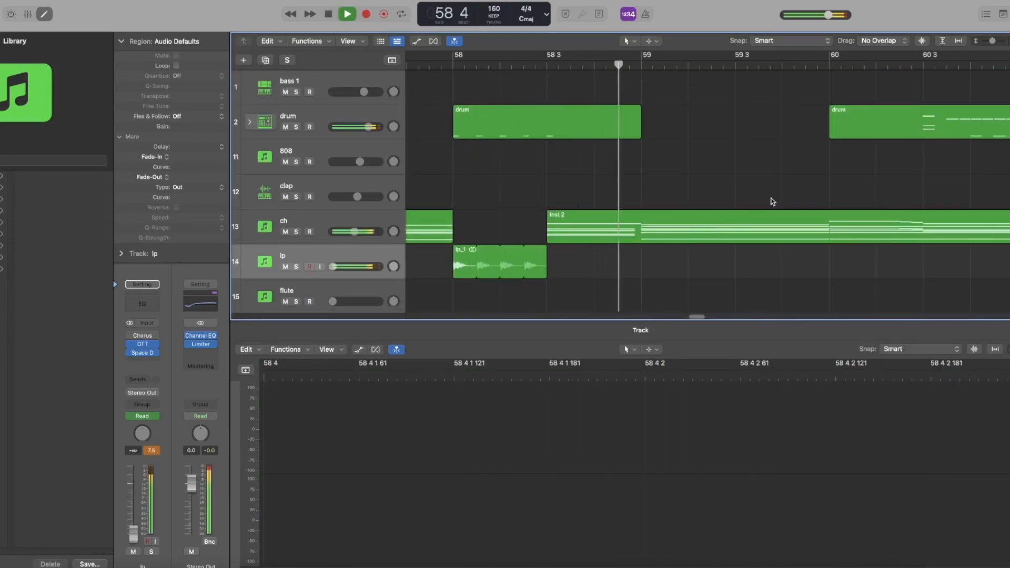
pyautogui.press('space')
# Step: Place the playhead at bar 58 beat 3, glance at the automation, and play the following section
pyautogui.click(547, 66)
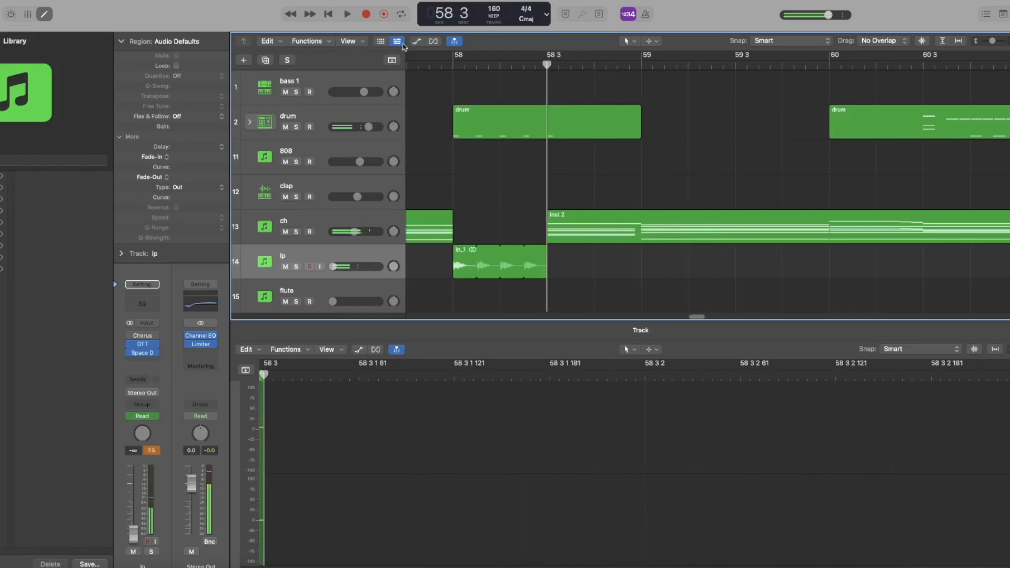
pyautogui.click(415, 41)
pyautogui.click(415, 41)
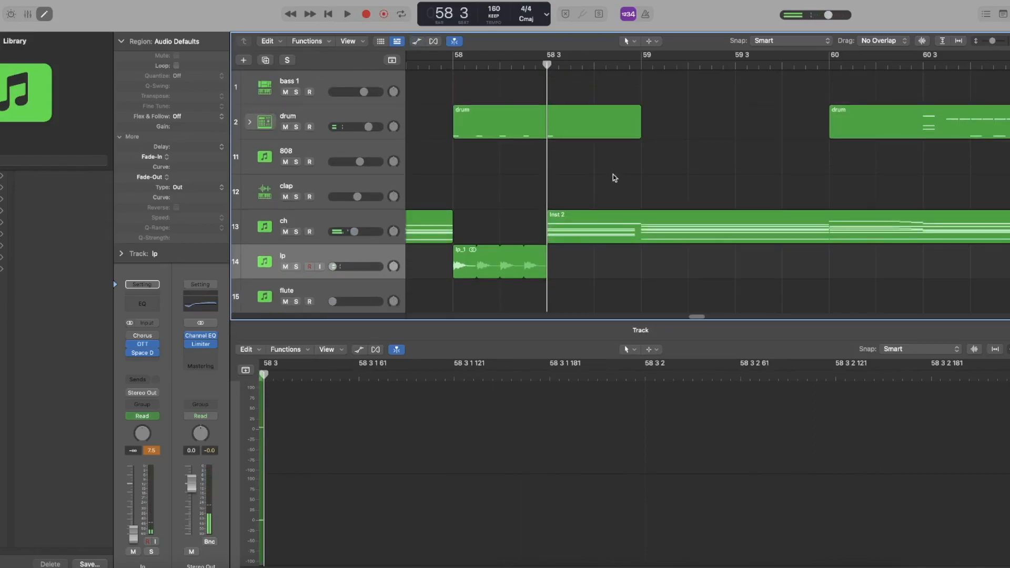
pyautogui.moveTo(1009, 41); pyautogui.dragTo(1009, 41)
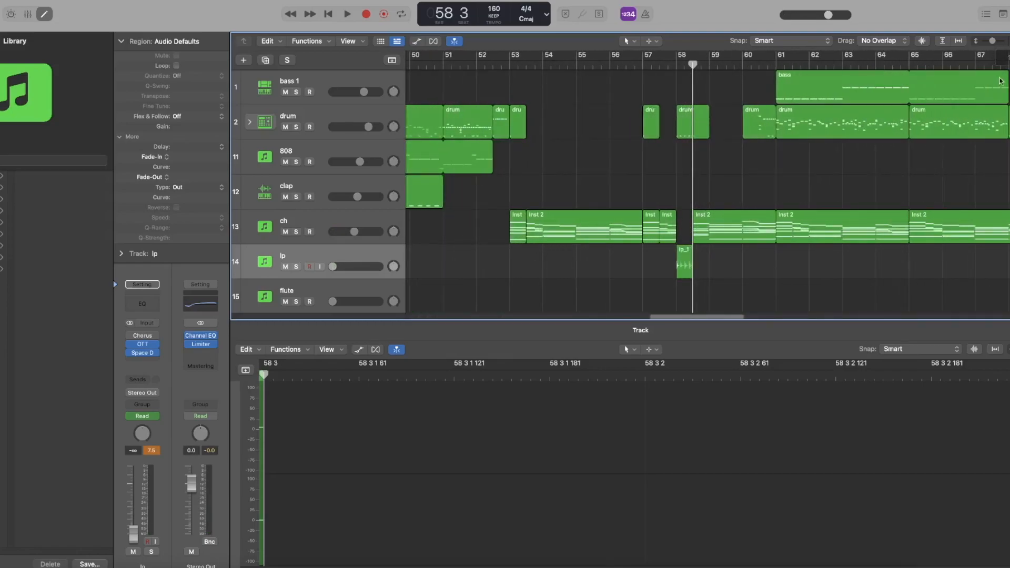
pyautogui.press('space')
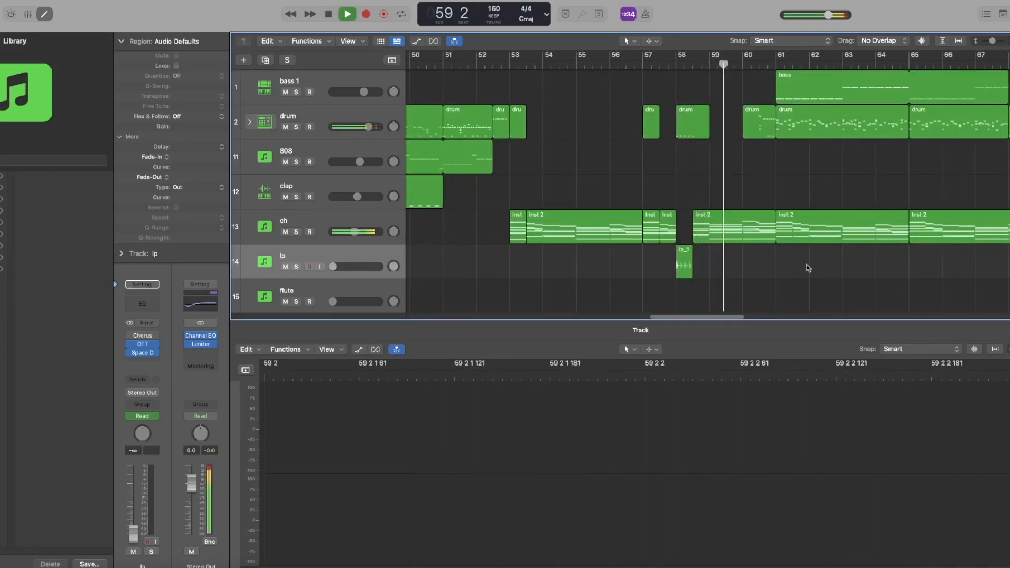
pyautogui.click(689, 66)
pyautogui.press('space')
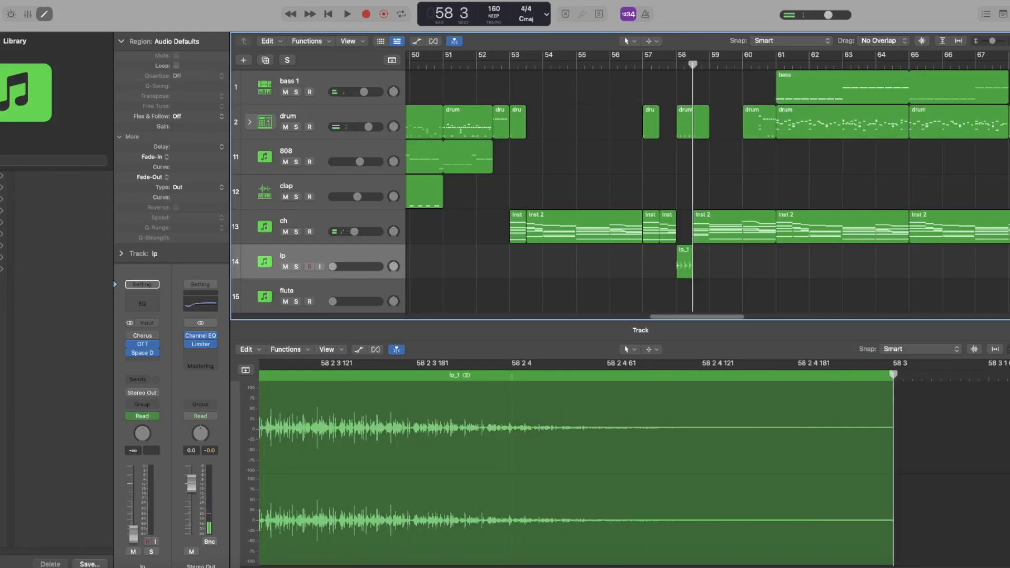
# Step: Inspect the ch Play and lp volume automation around bar 58 while playing from beat 3, and hide automation
pyautogui.press('super+Right')
pyautogui.press('super+Right')
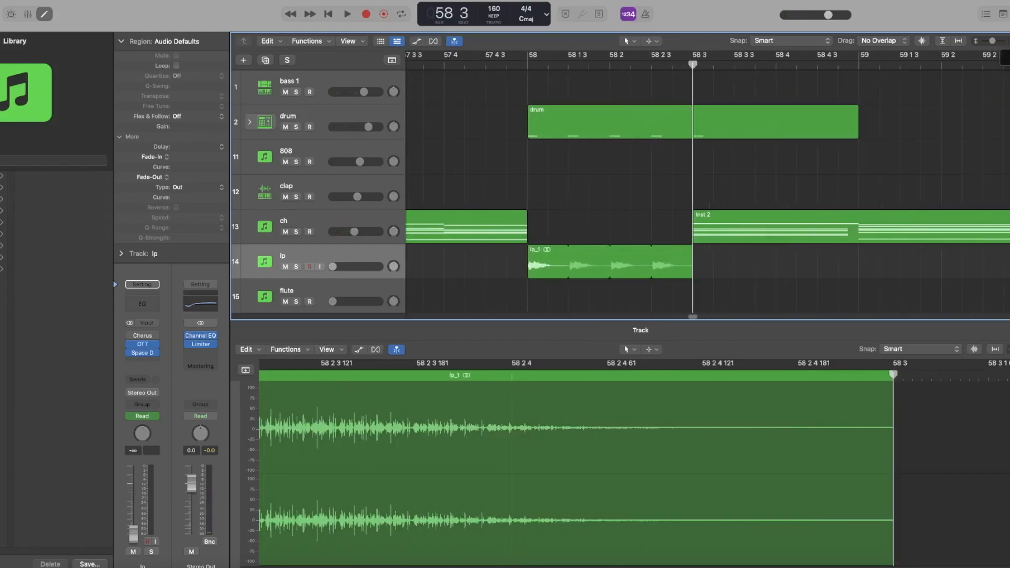
pyautogui.click(419, 42)
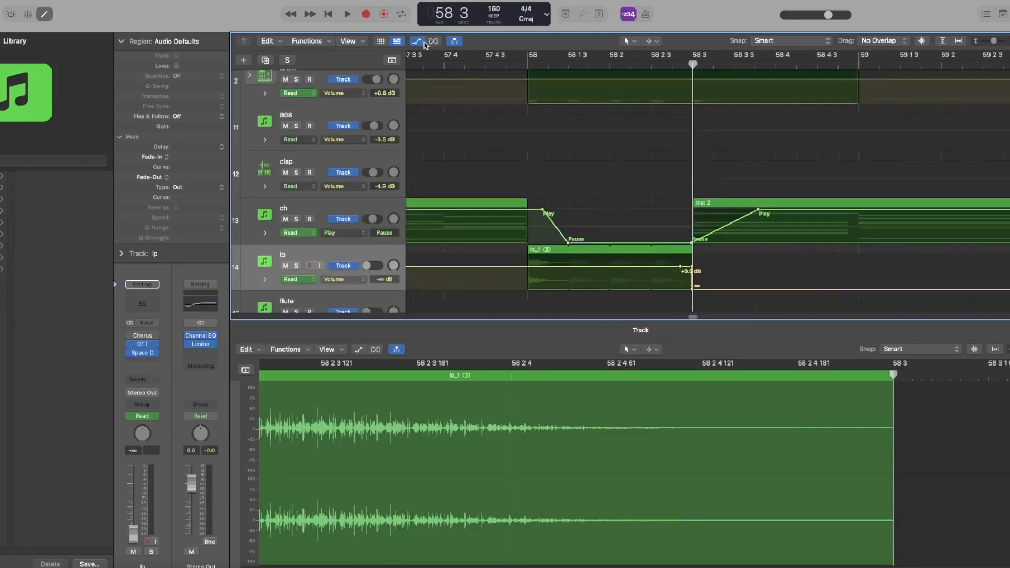
pyautogui.press('space')
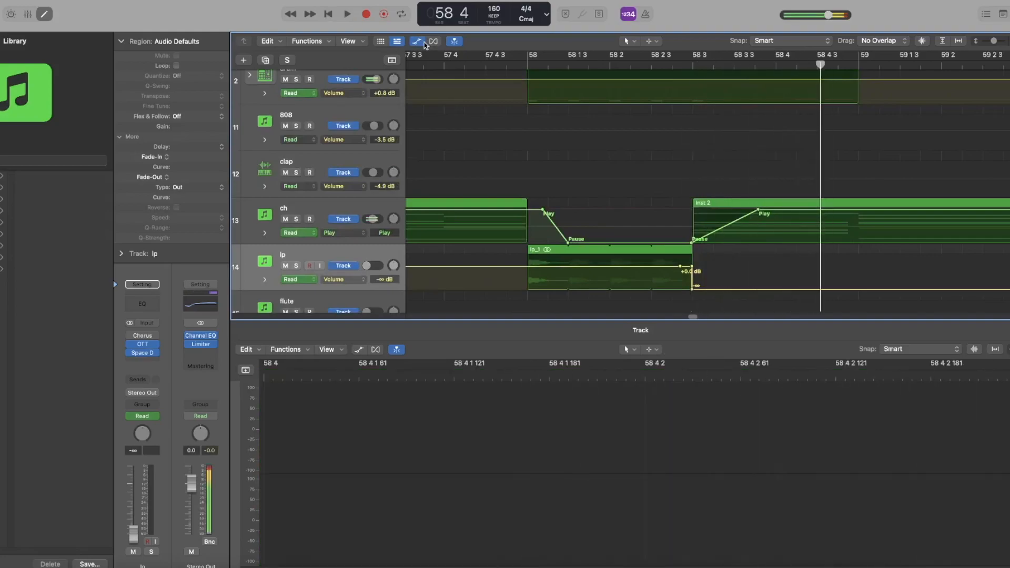
pyautogui.click(423, 42)
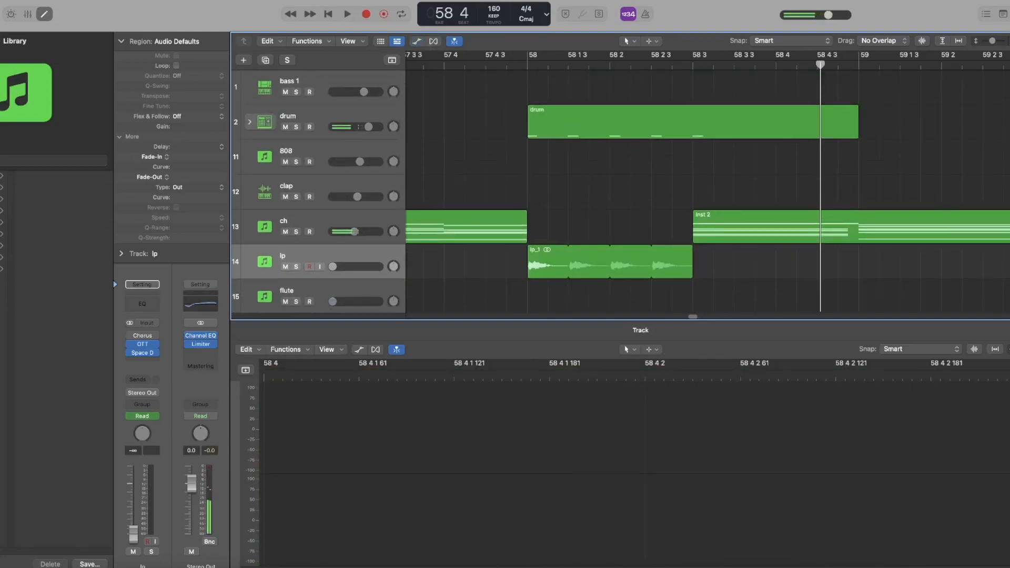